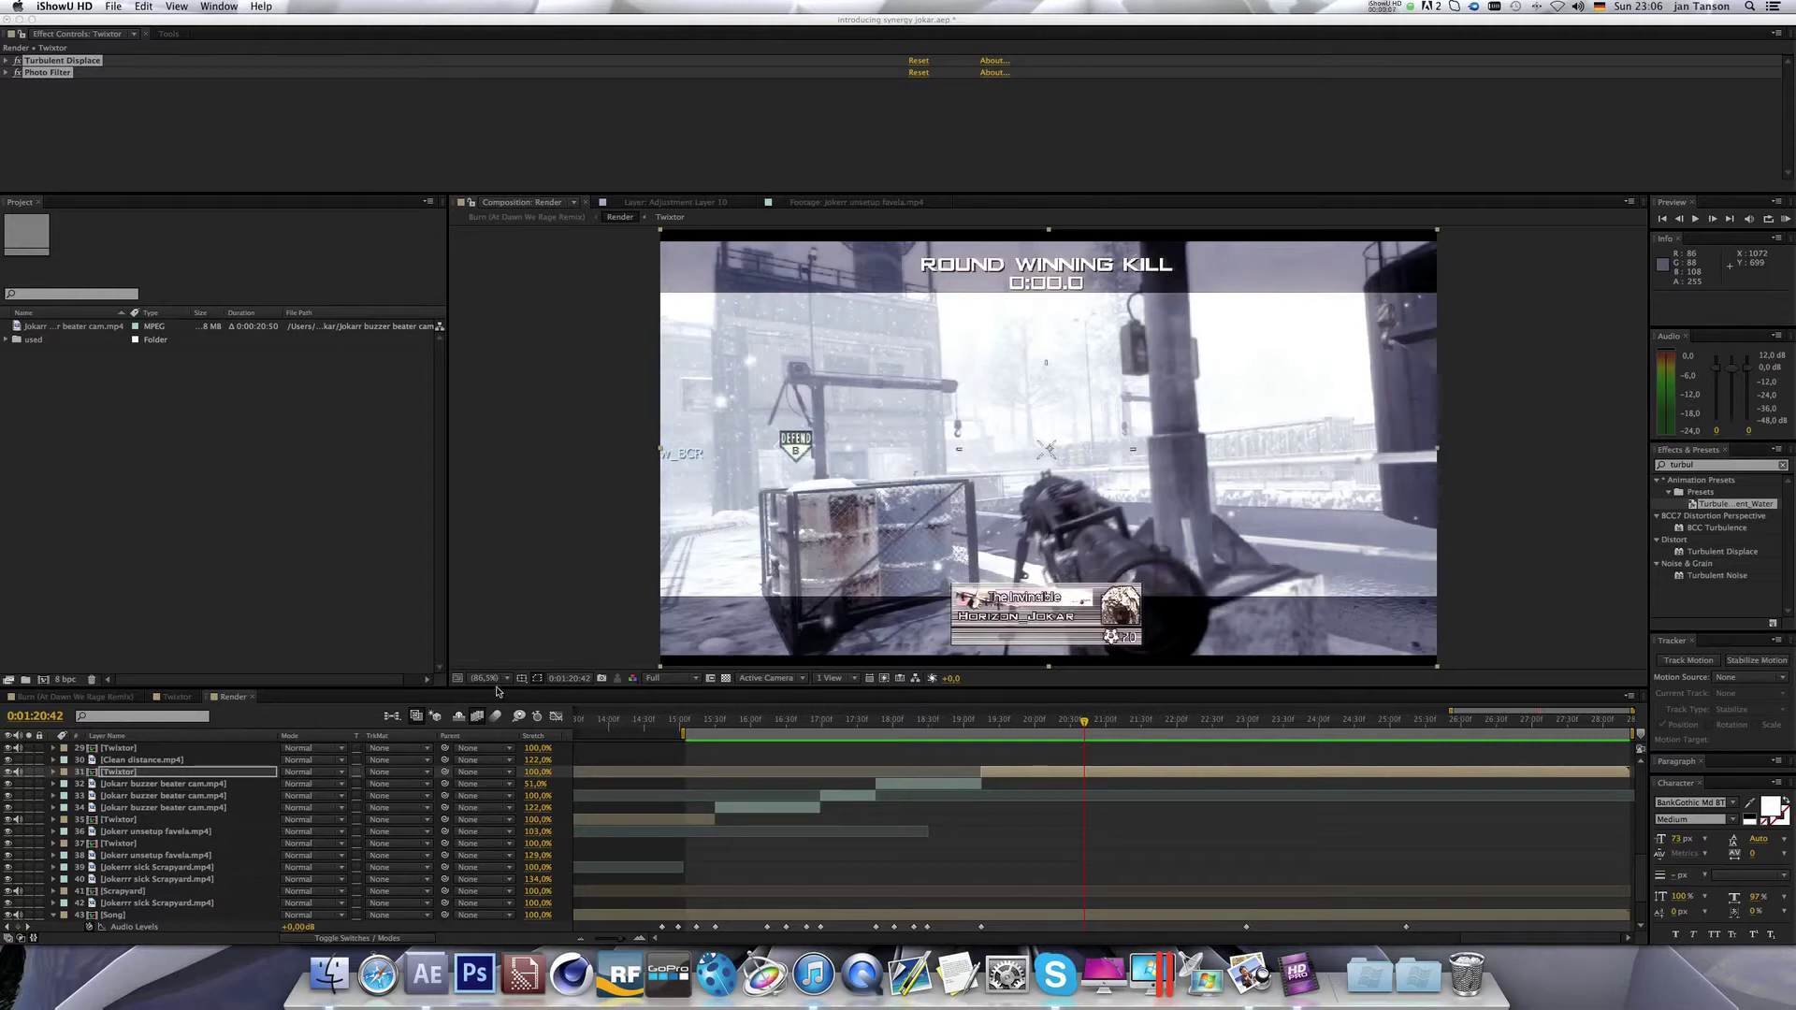
# Switch to the Twixtor comp and scrub back to around 0:01:19 in the clip.
pyautogui.click(175, 698)
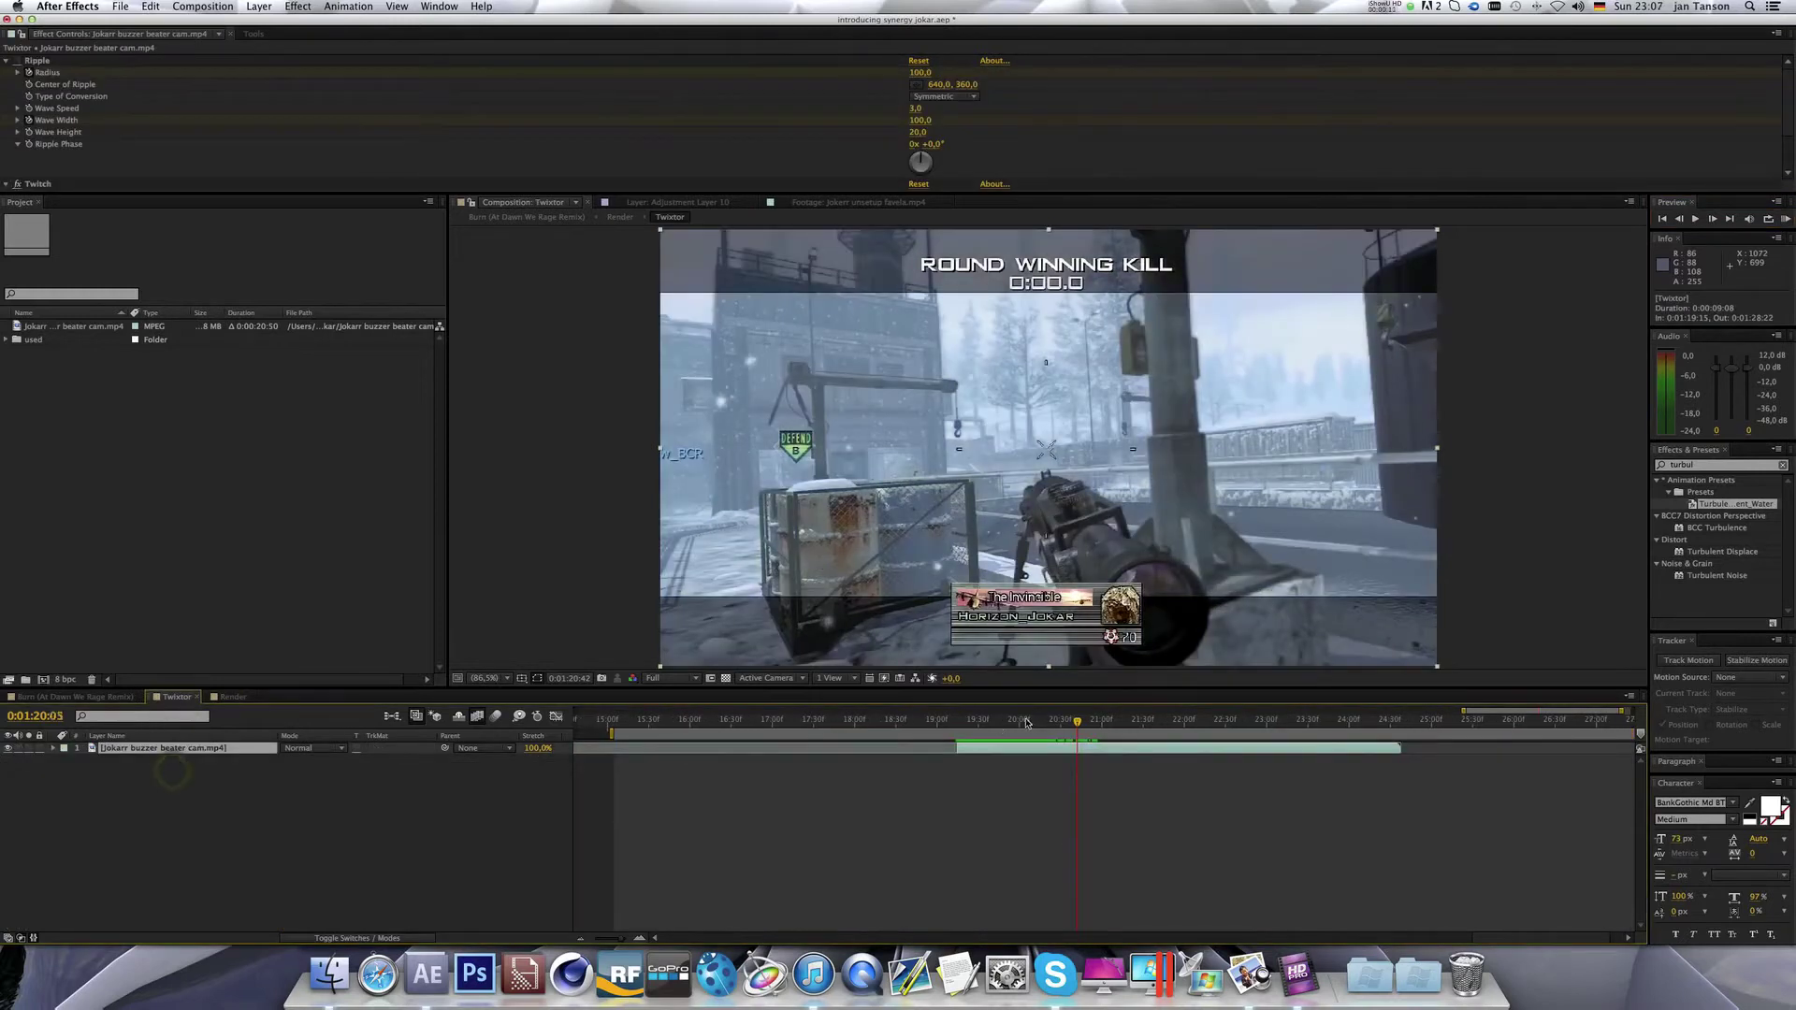
pyautogui.moveTo(1048, 725); pyautogui.dragTo(958, 737)
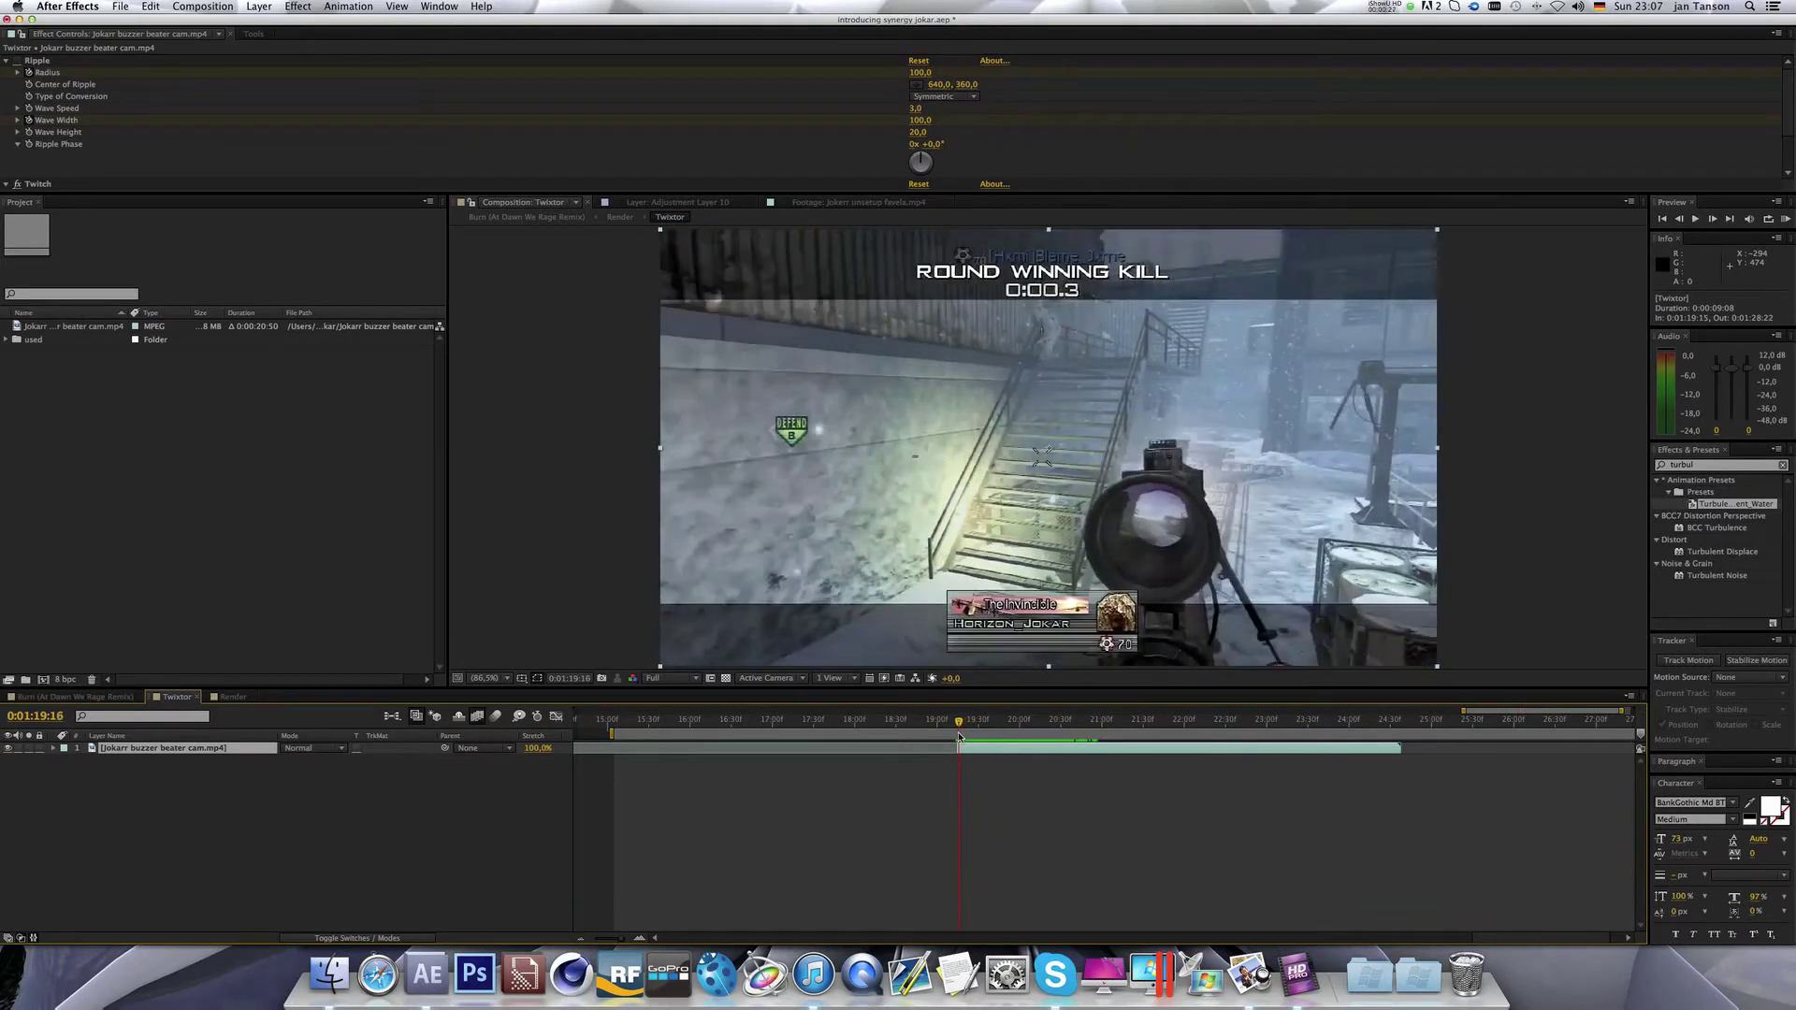
pyautogui.click(34, 182)
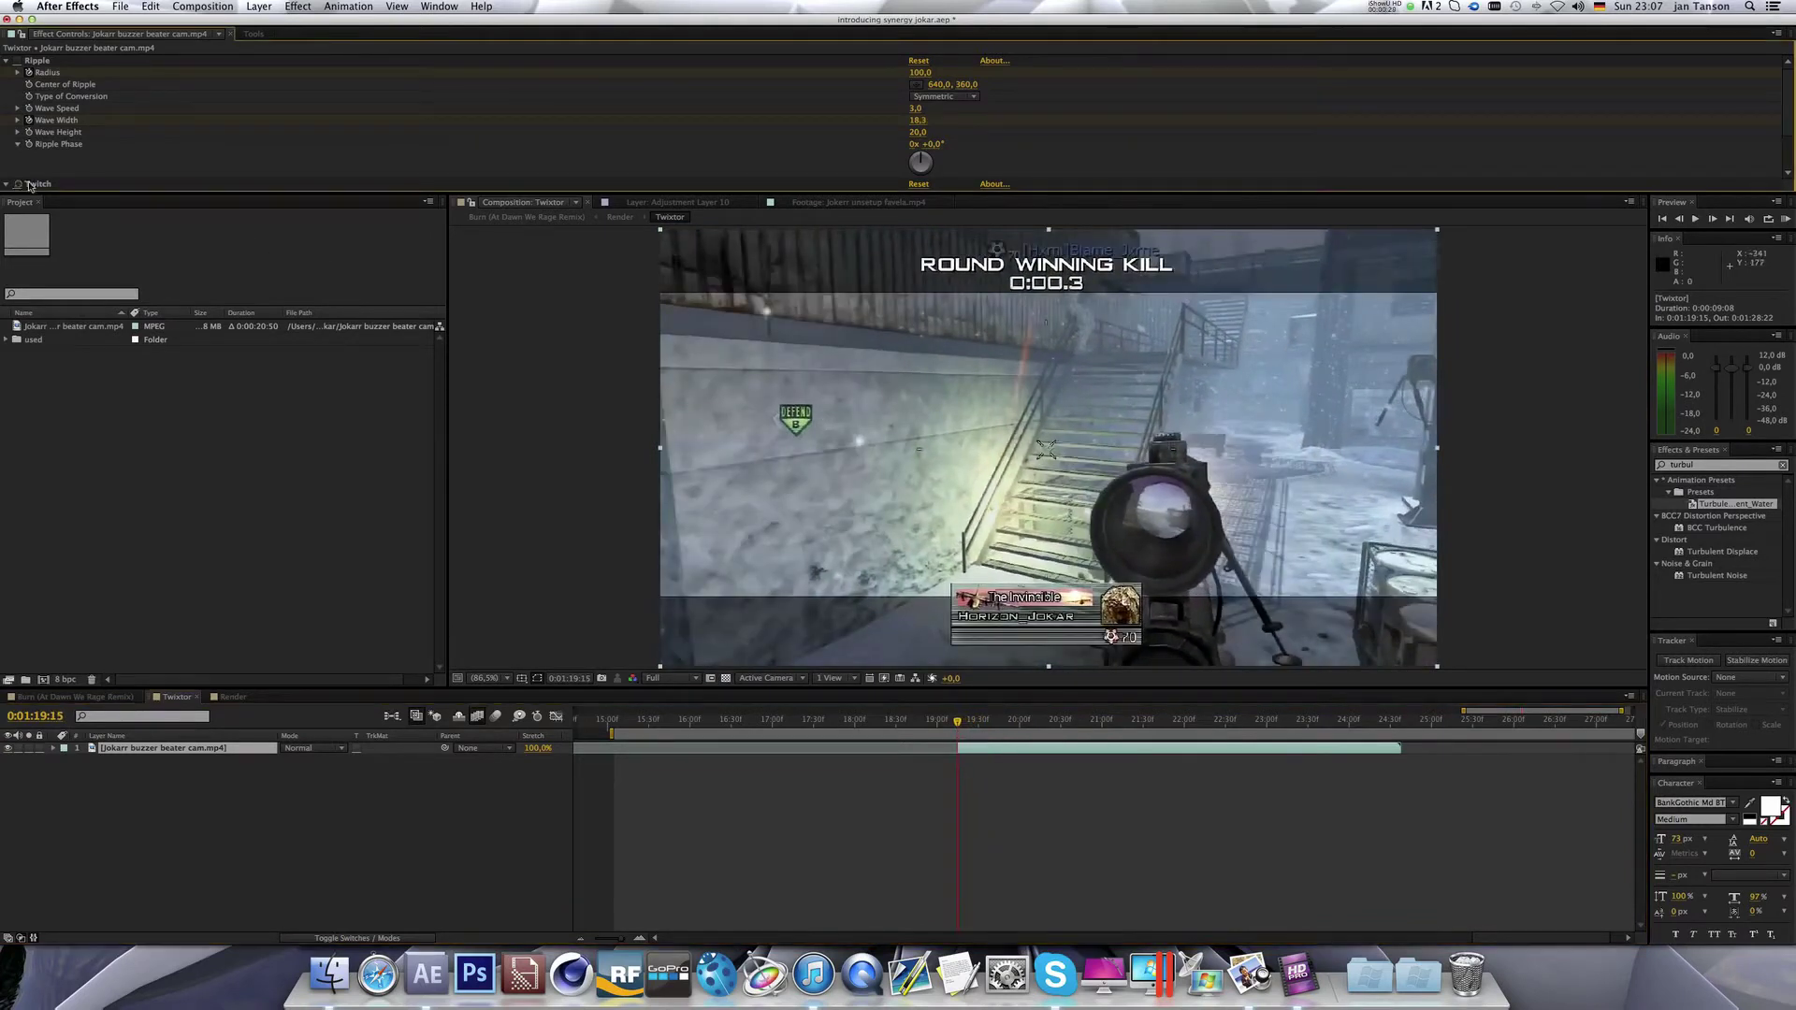
pyautogui.click(959, 722)
pyautogui.press('space')
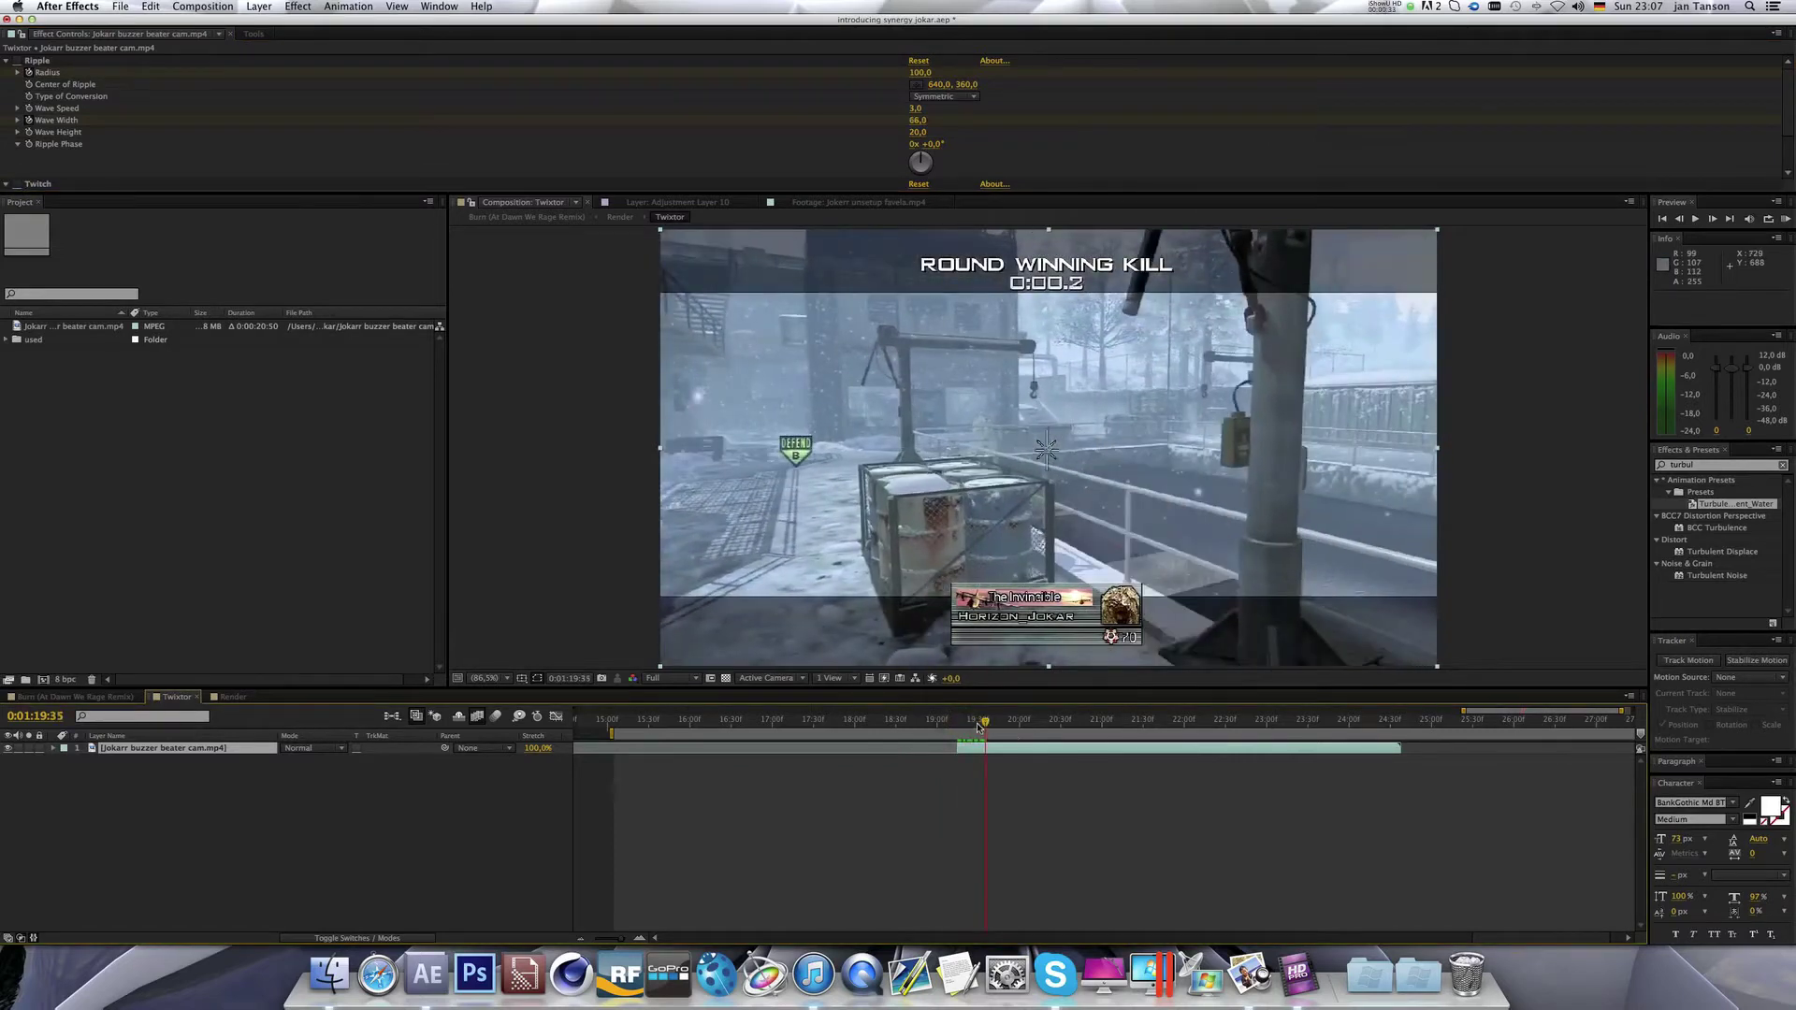
pyautogui.click(965, 730)
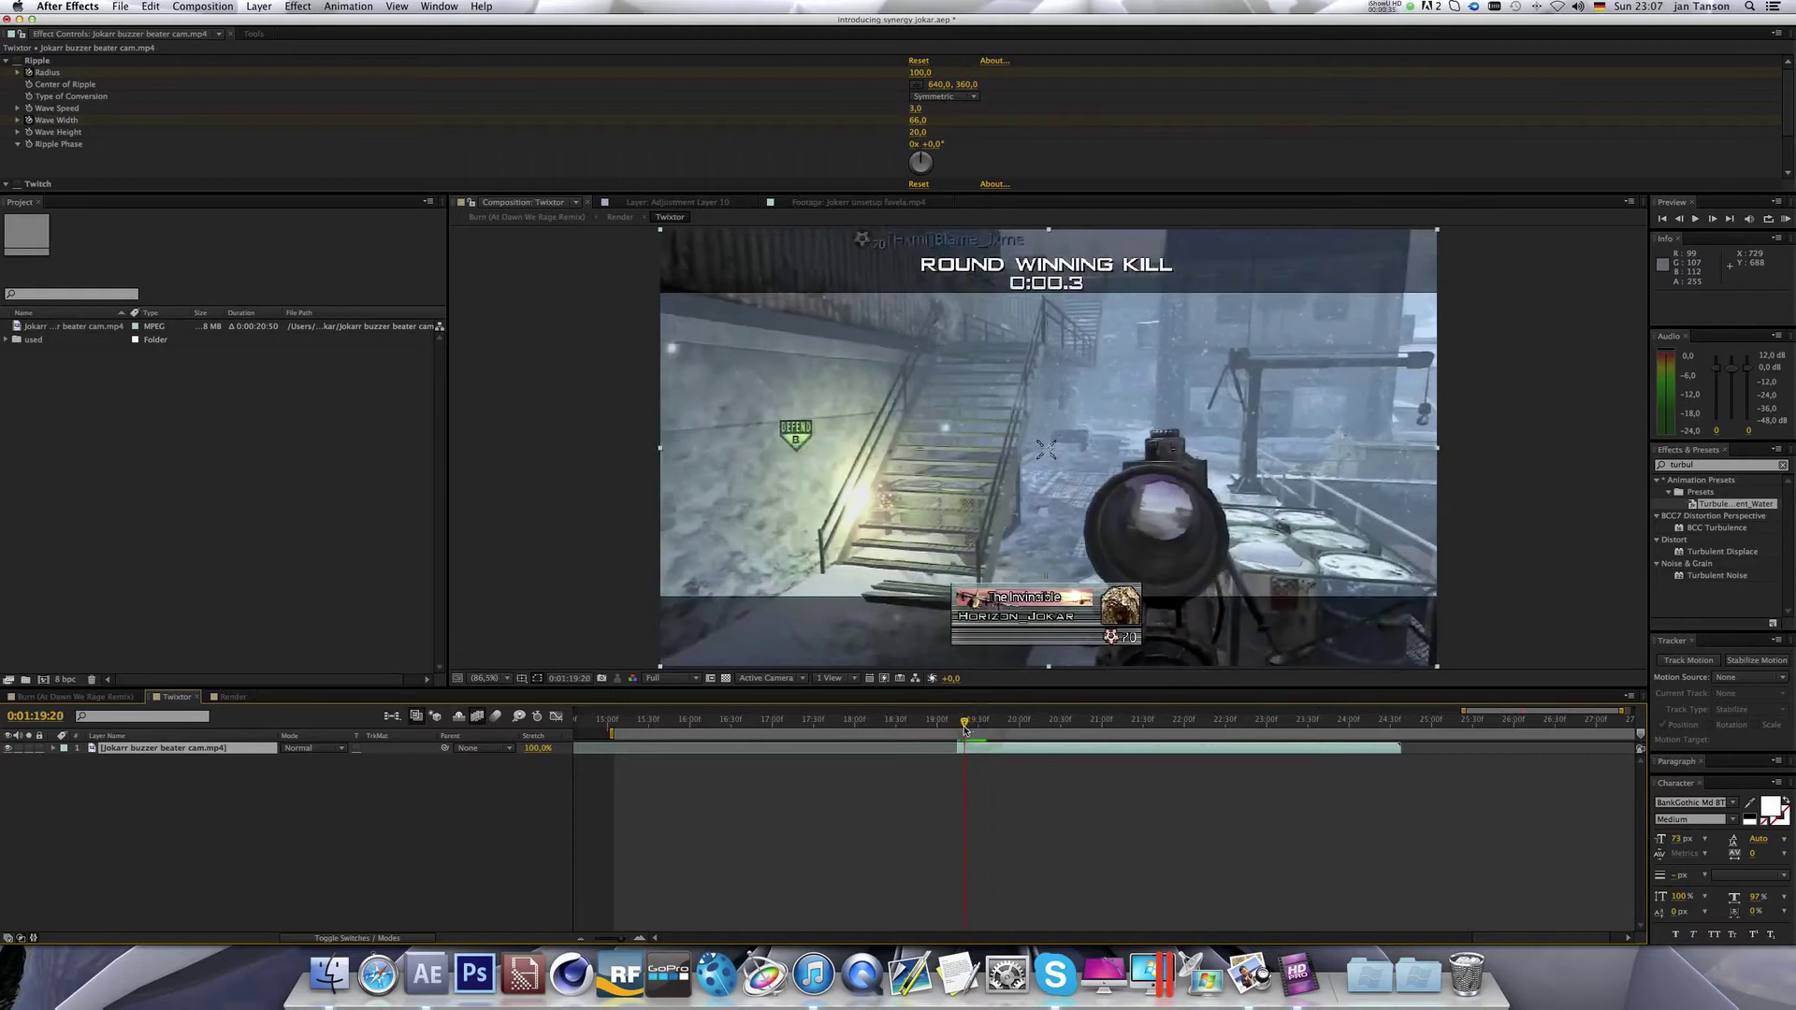
pyautogui.moveTo(965, 729); pyautogui.dragTo(1005, 730)
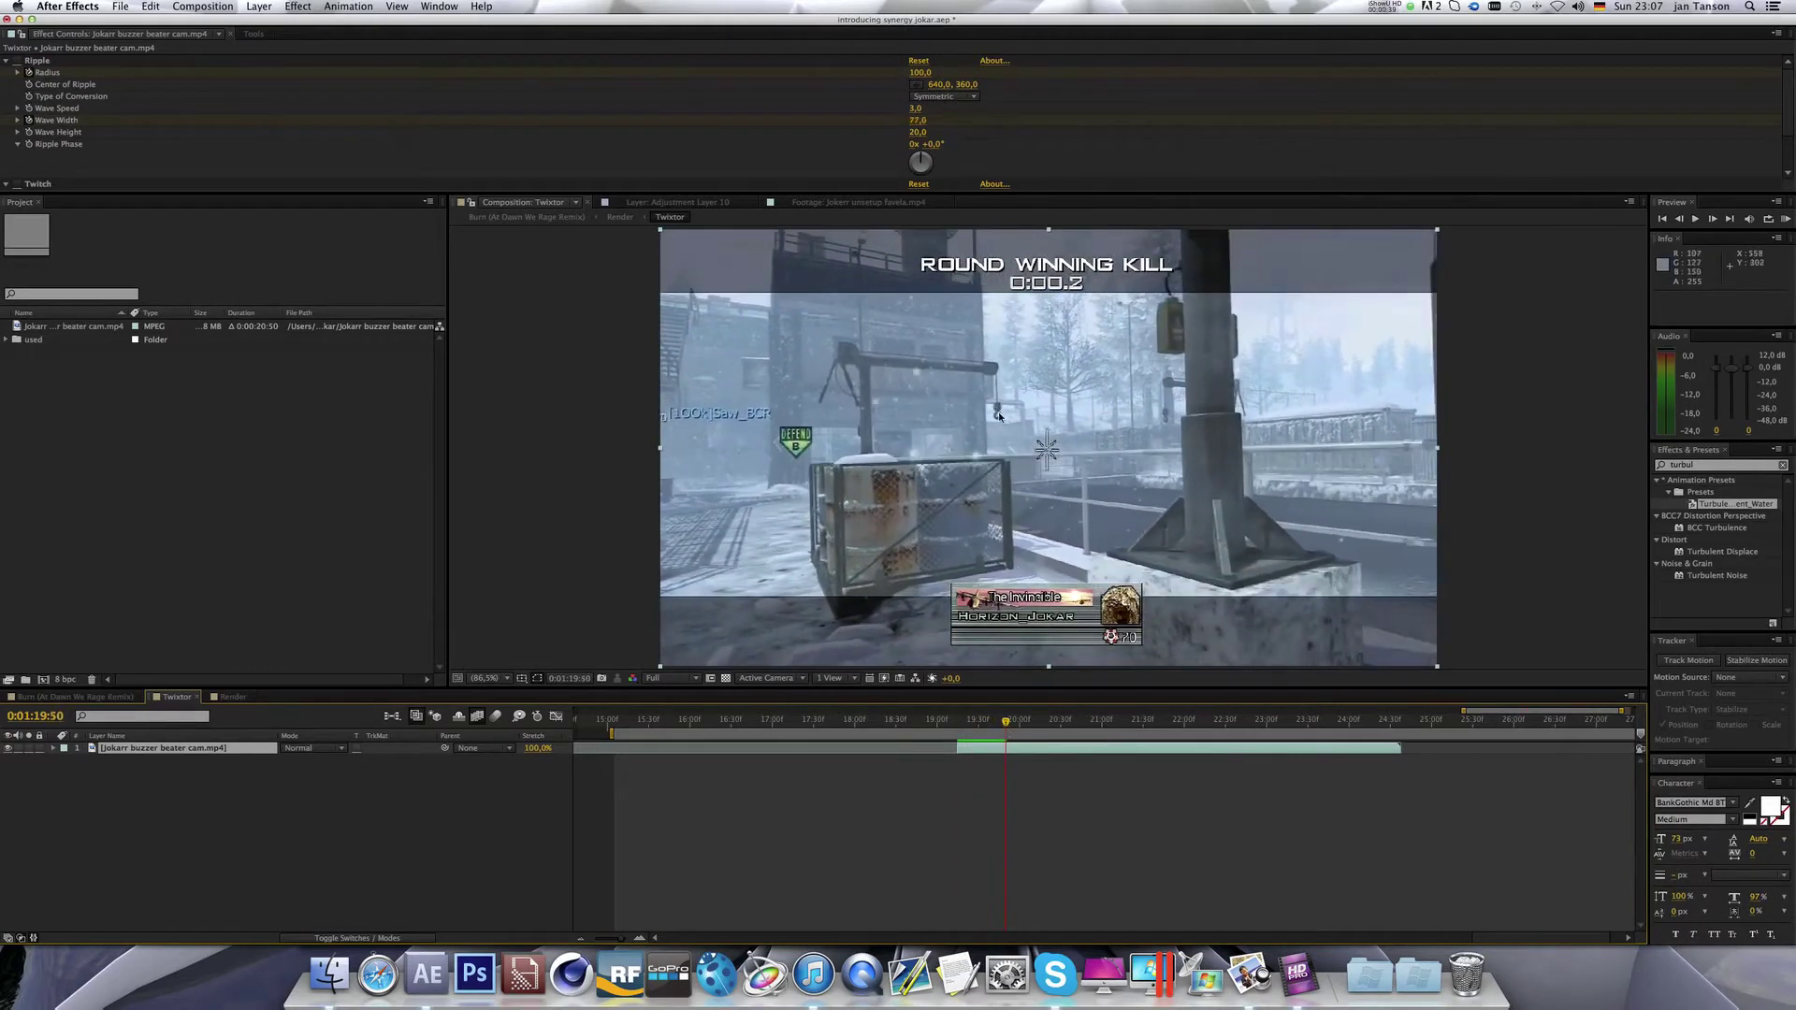
pyautogui.press('.')
pyautogui.press('.')
pyautogui.press('.')
pyautogui.press('.')
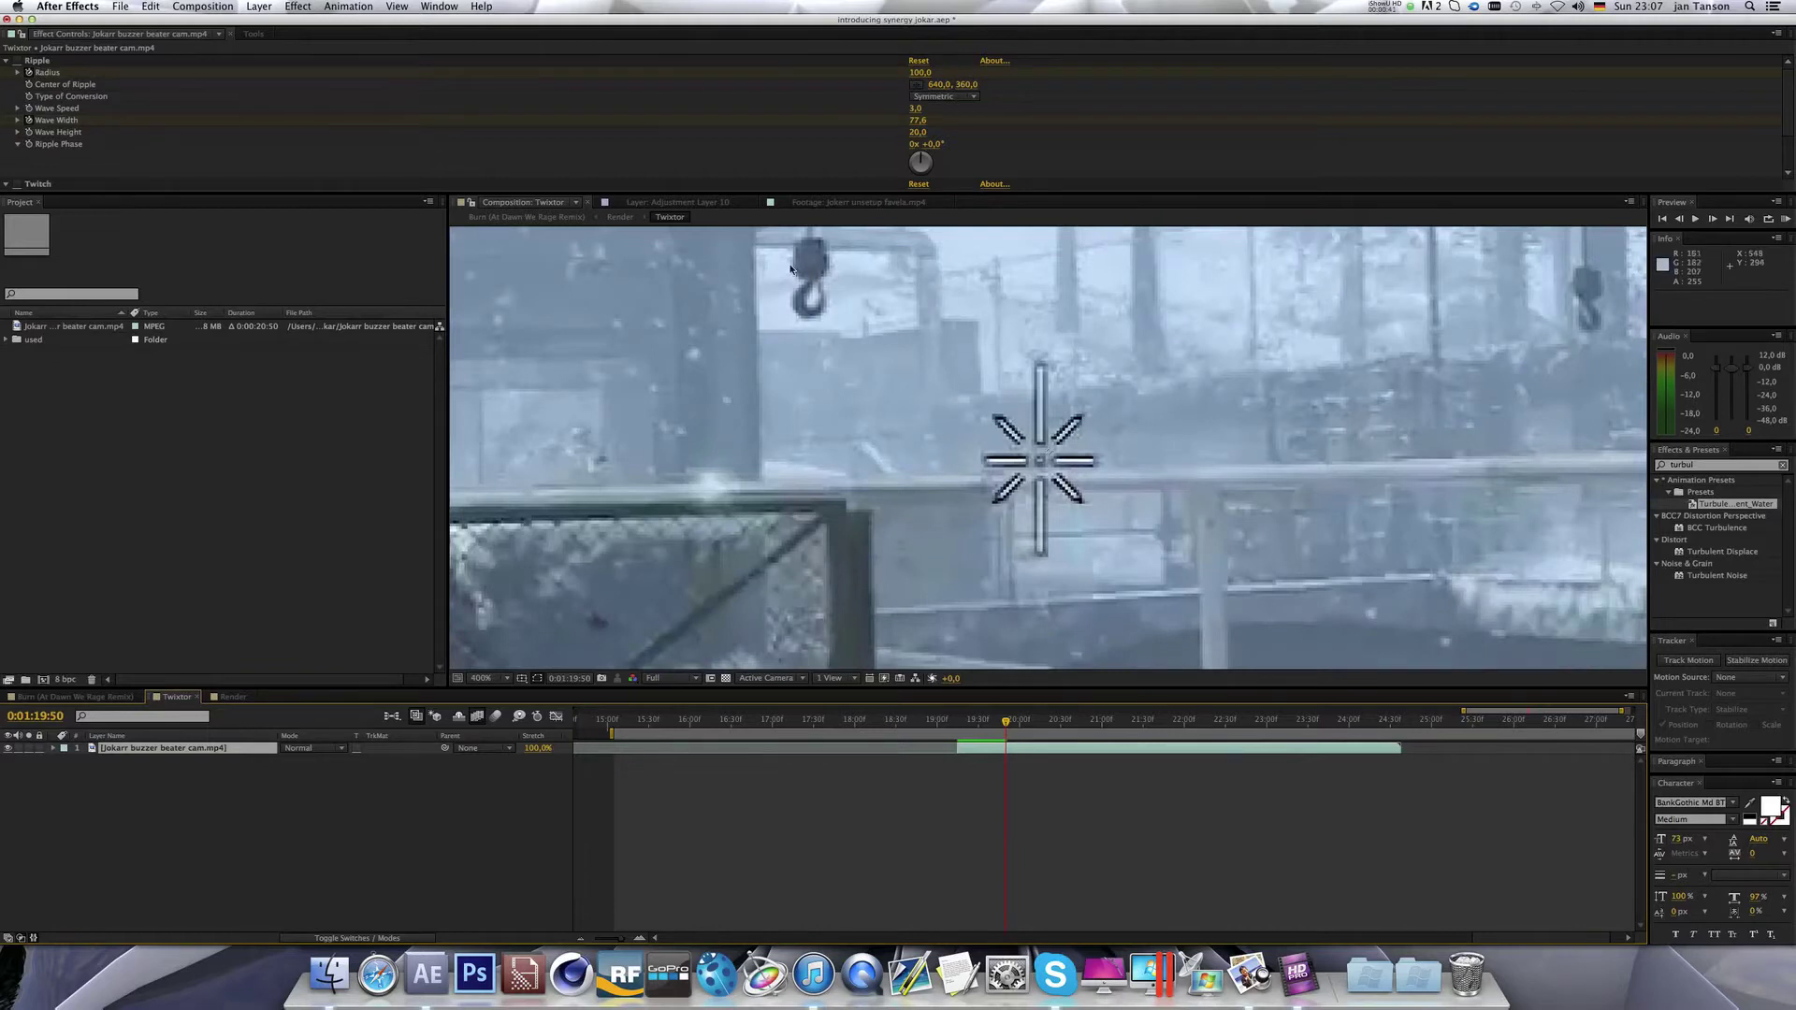
pyautogui.press(',')
pyautogui.press(',')
pyautogui.press(',')
pyautogui.press(',')
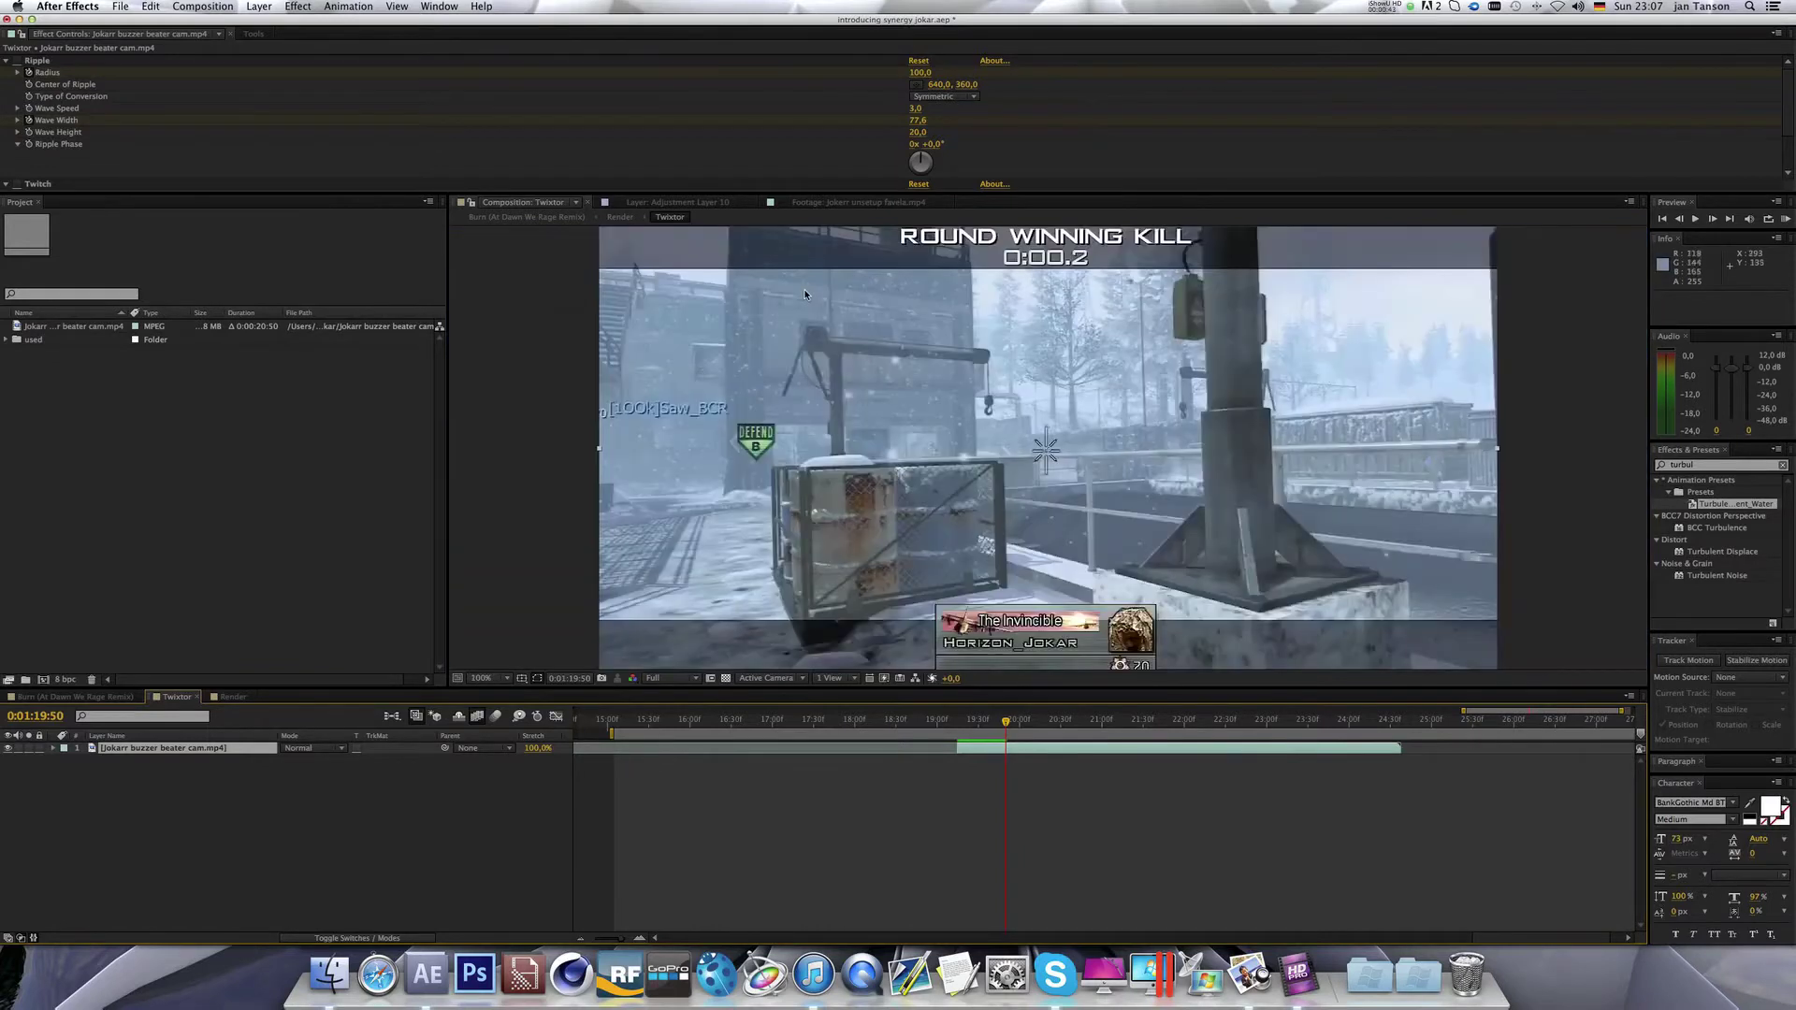
pyautogui.click(507, 679)
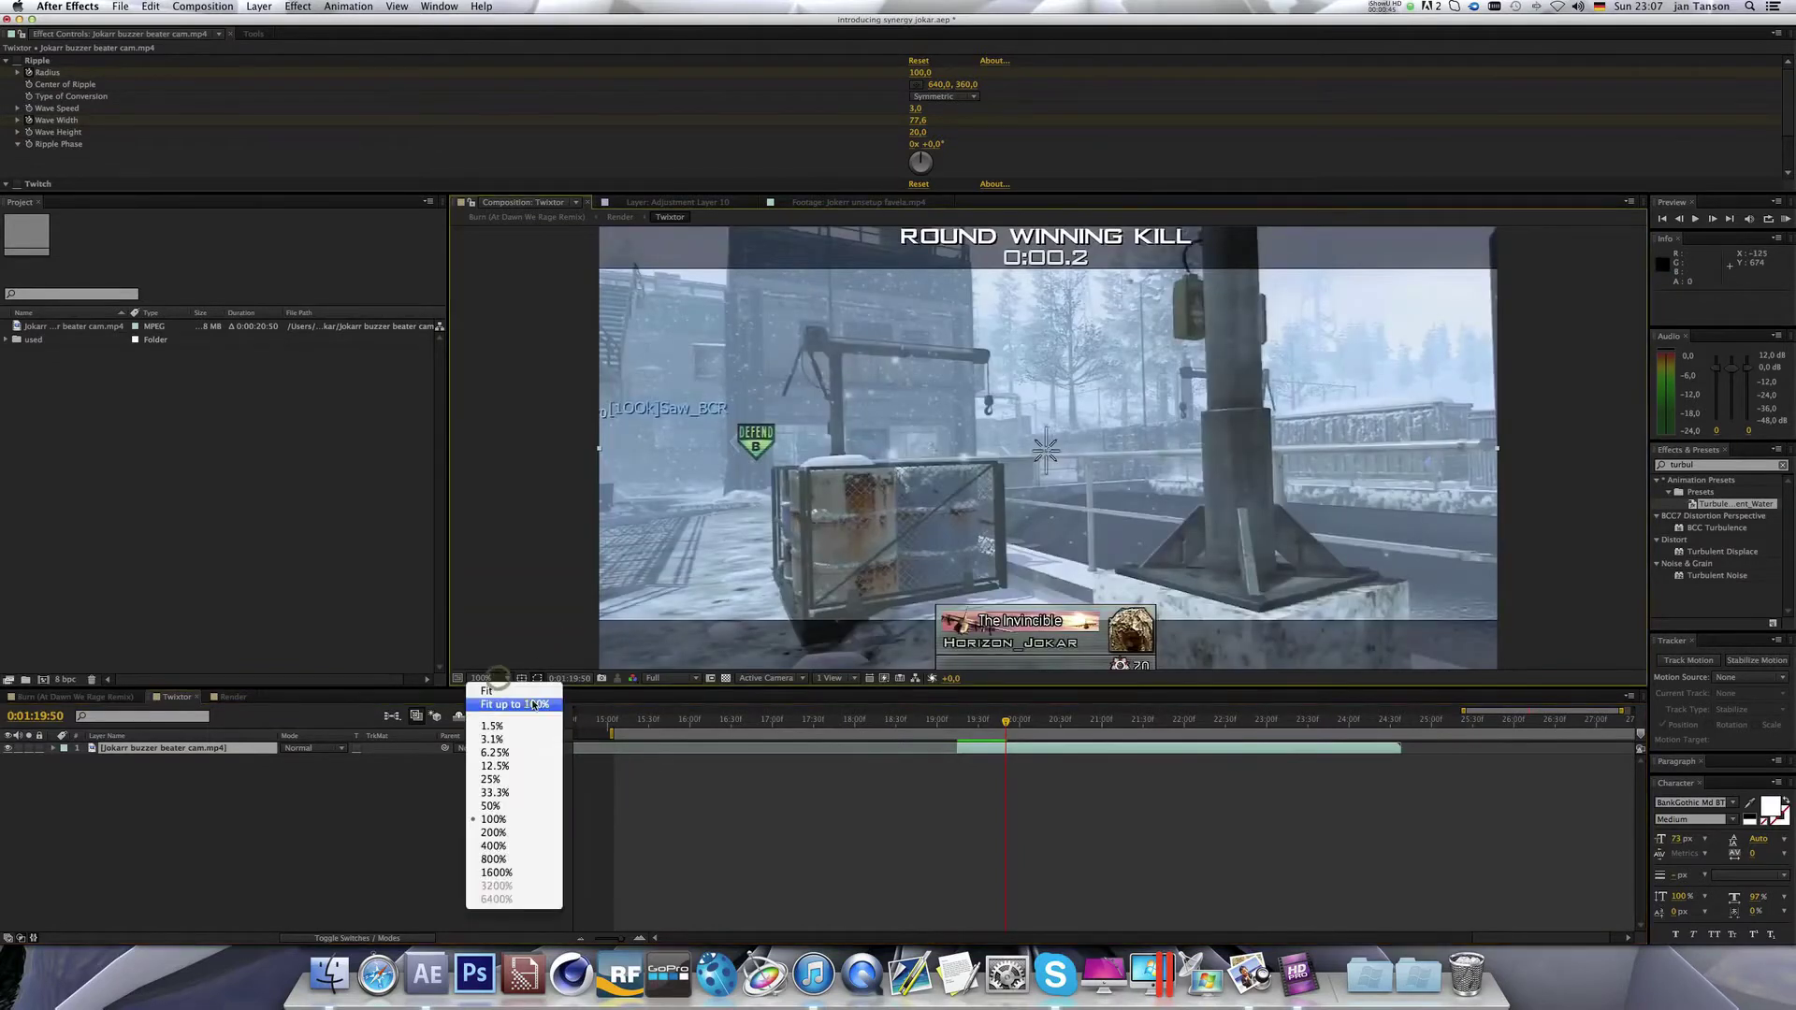
pyautogui.click(486, 691)
pyautogui.moveTo(991, 725); pyautogui.dragTo(978, 725)
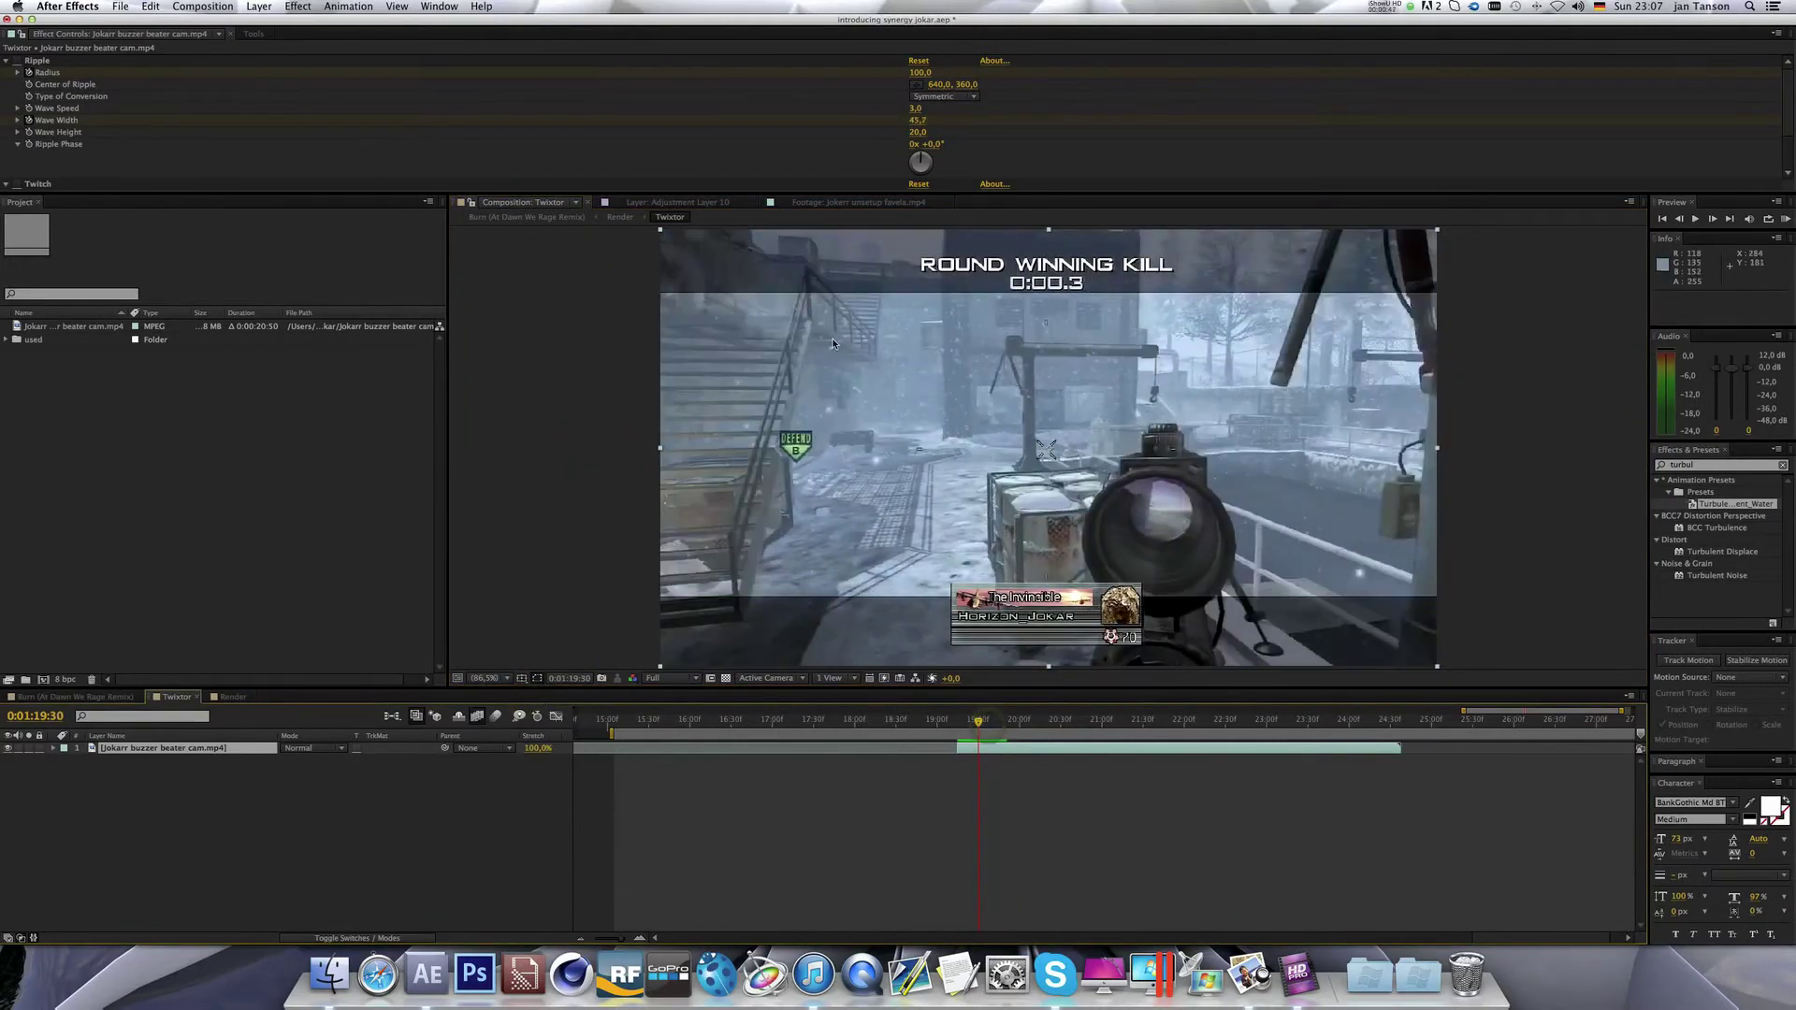
pyautogui.click(1719, 468)
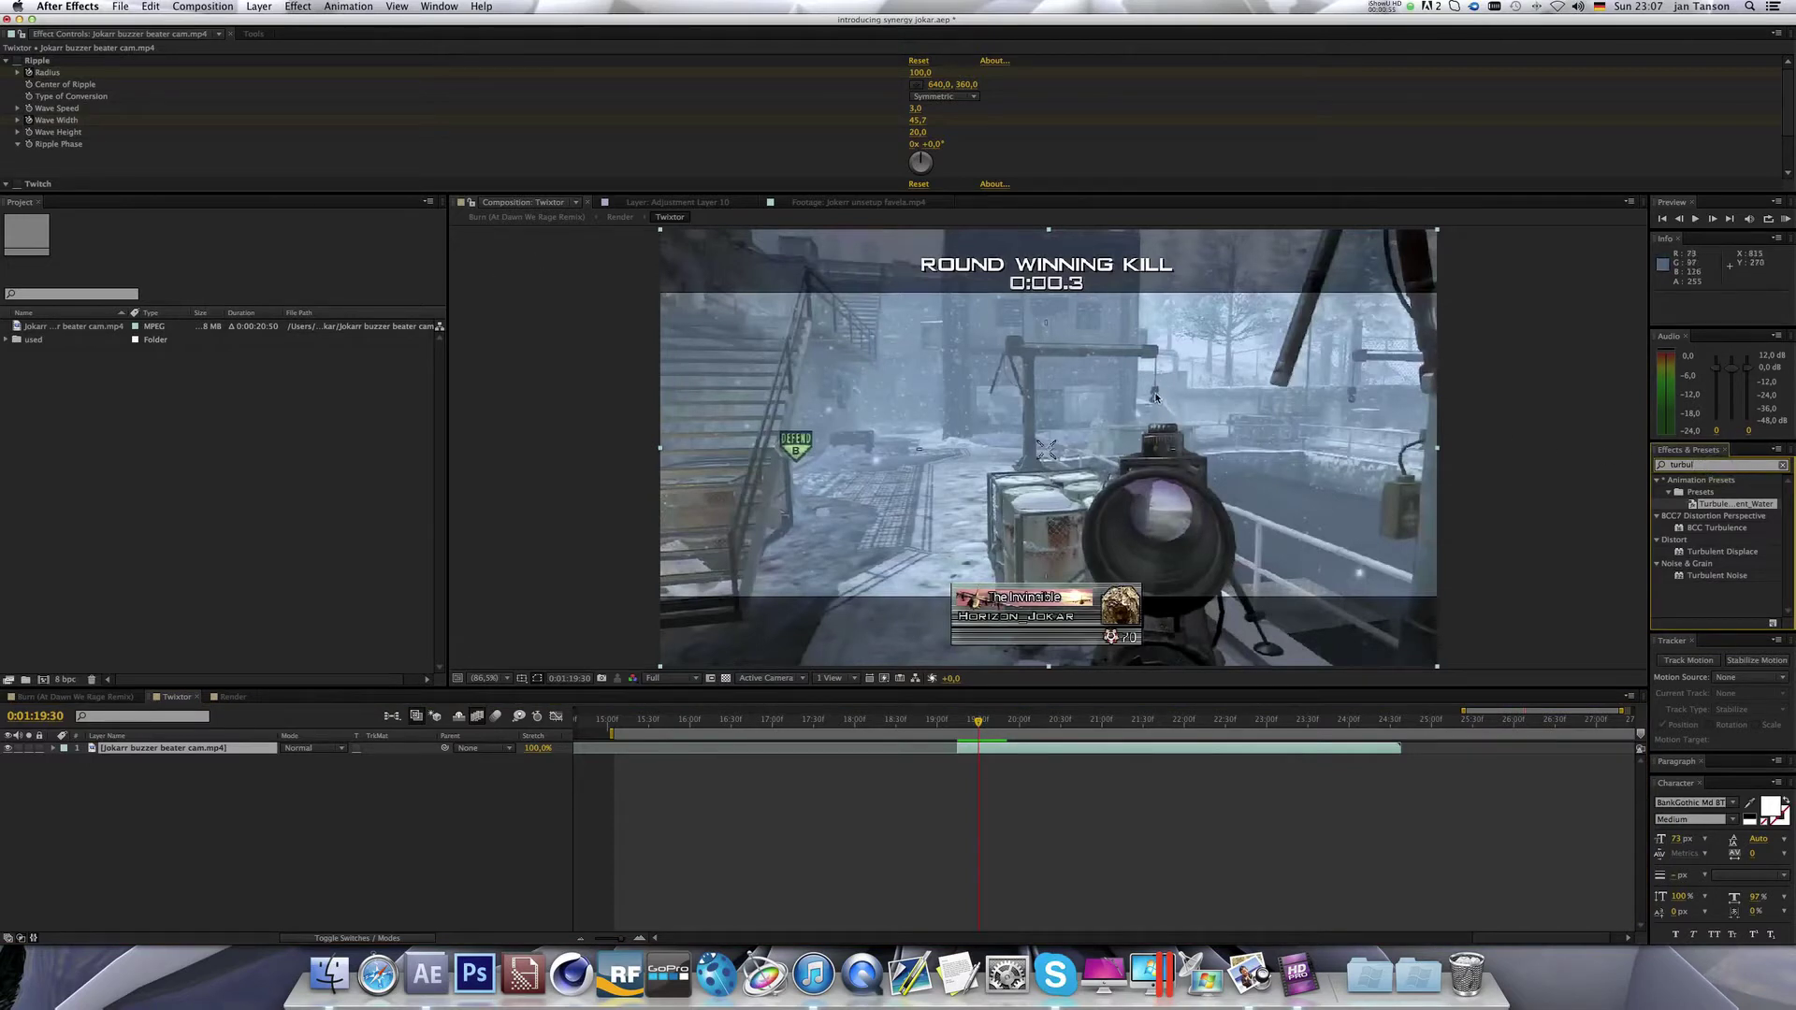
pyautogui.press('.')
pyautogui.press('.')
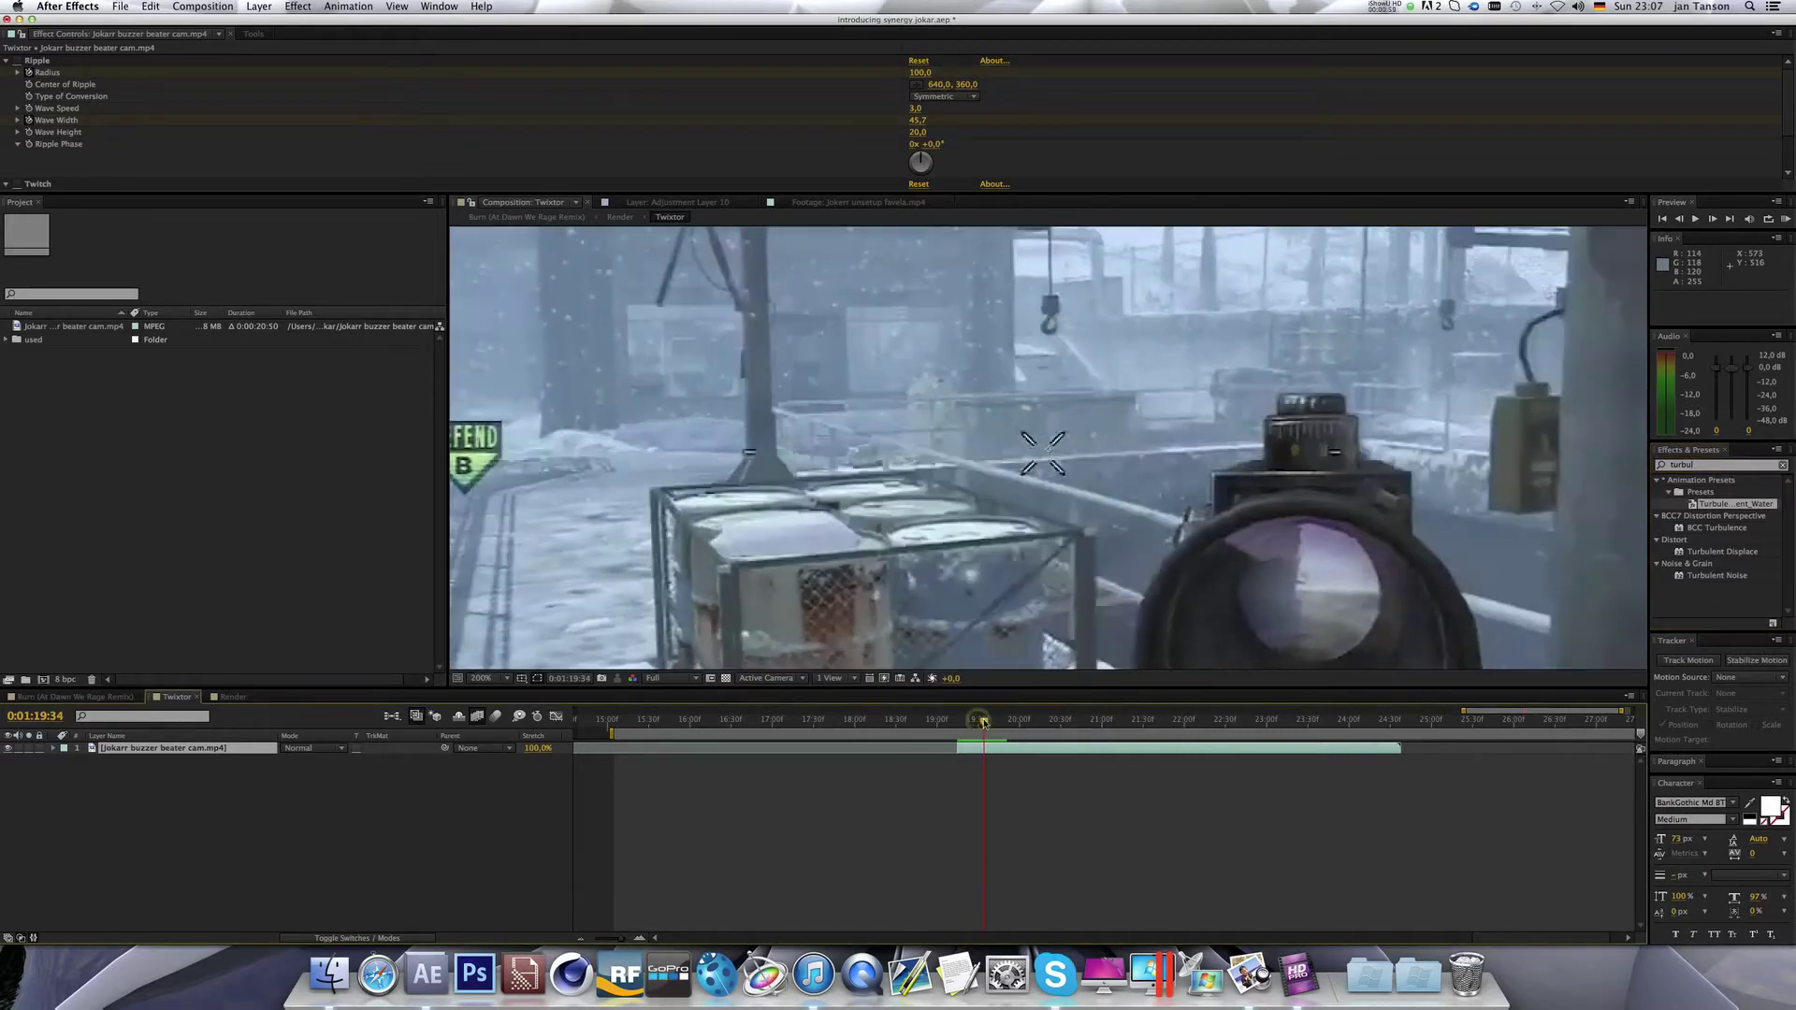
pyautogui.moveTo(980, 722); pyautogui.dragTo(1000, 722)
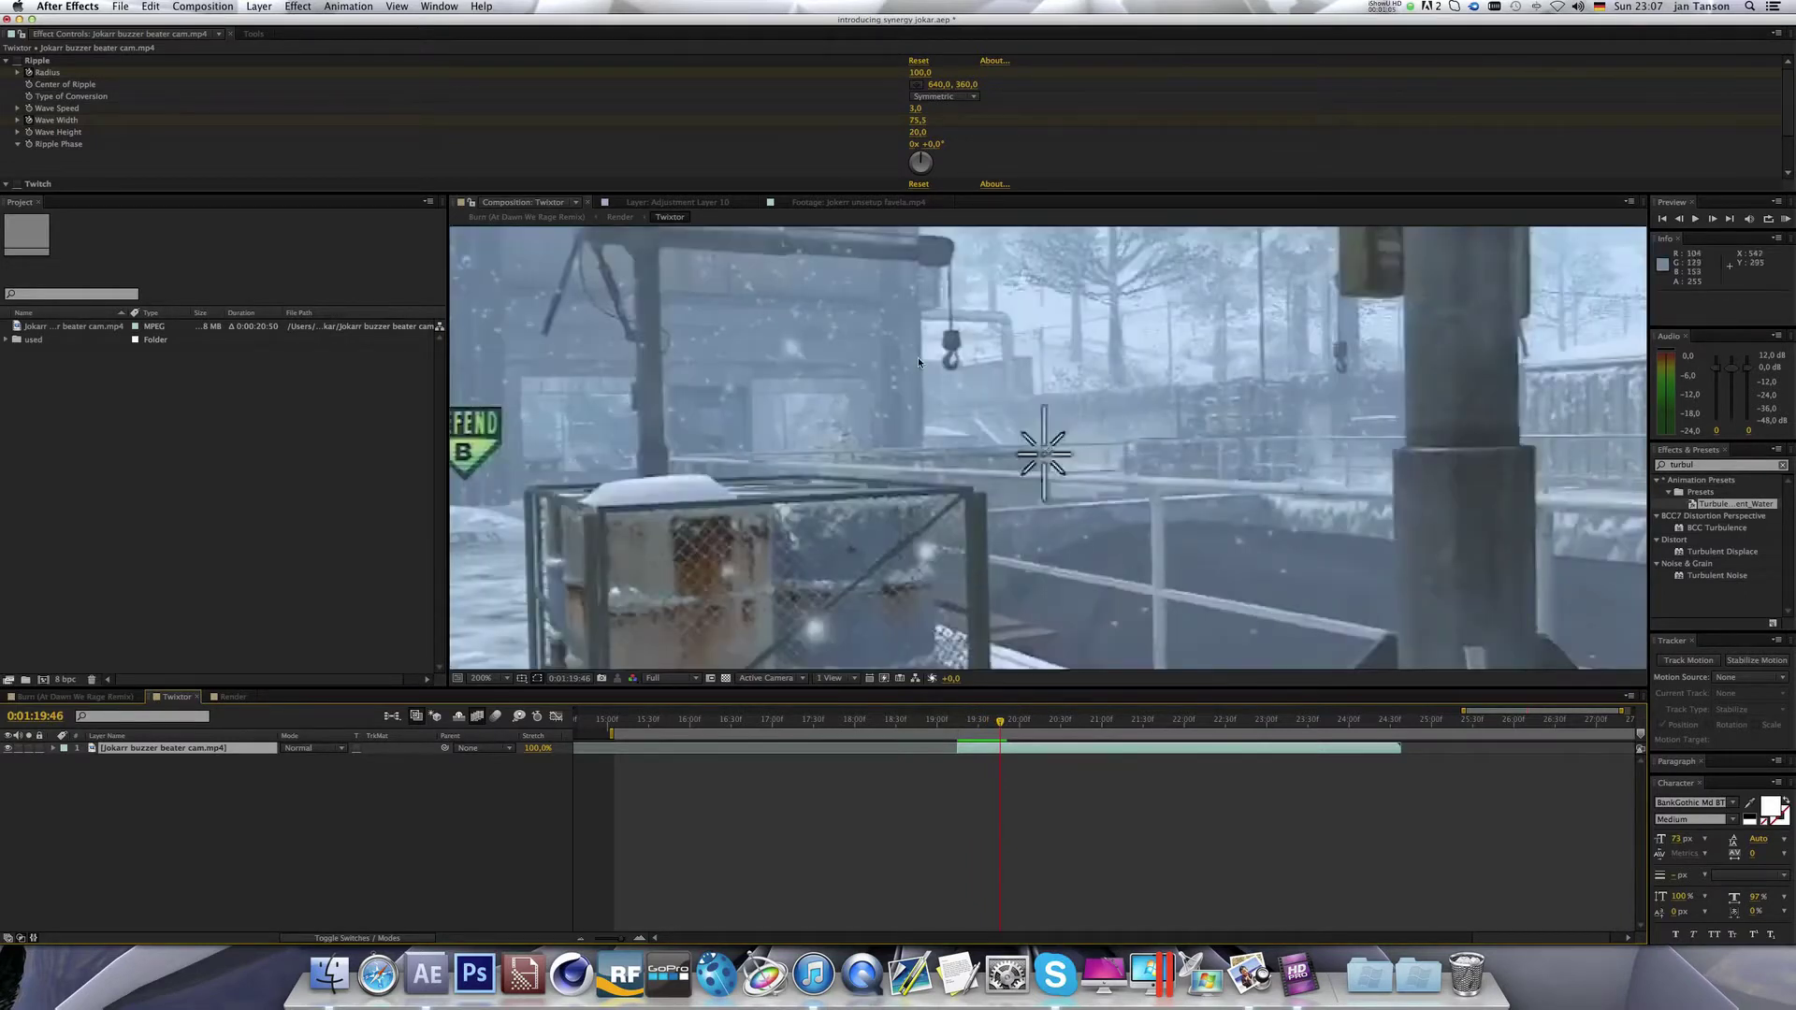
pyautogui.scroll(-1, 925, 404)
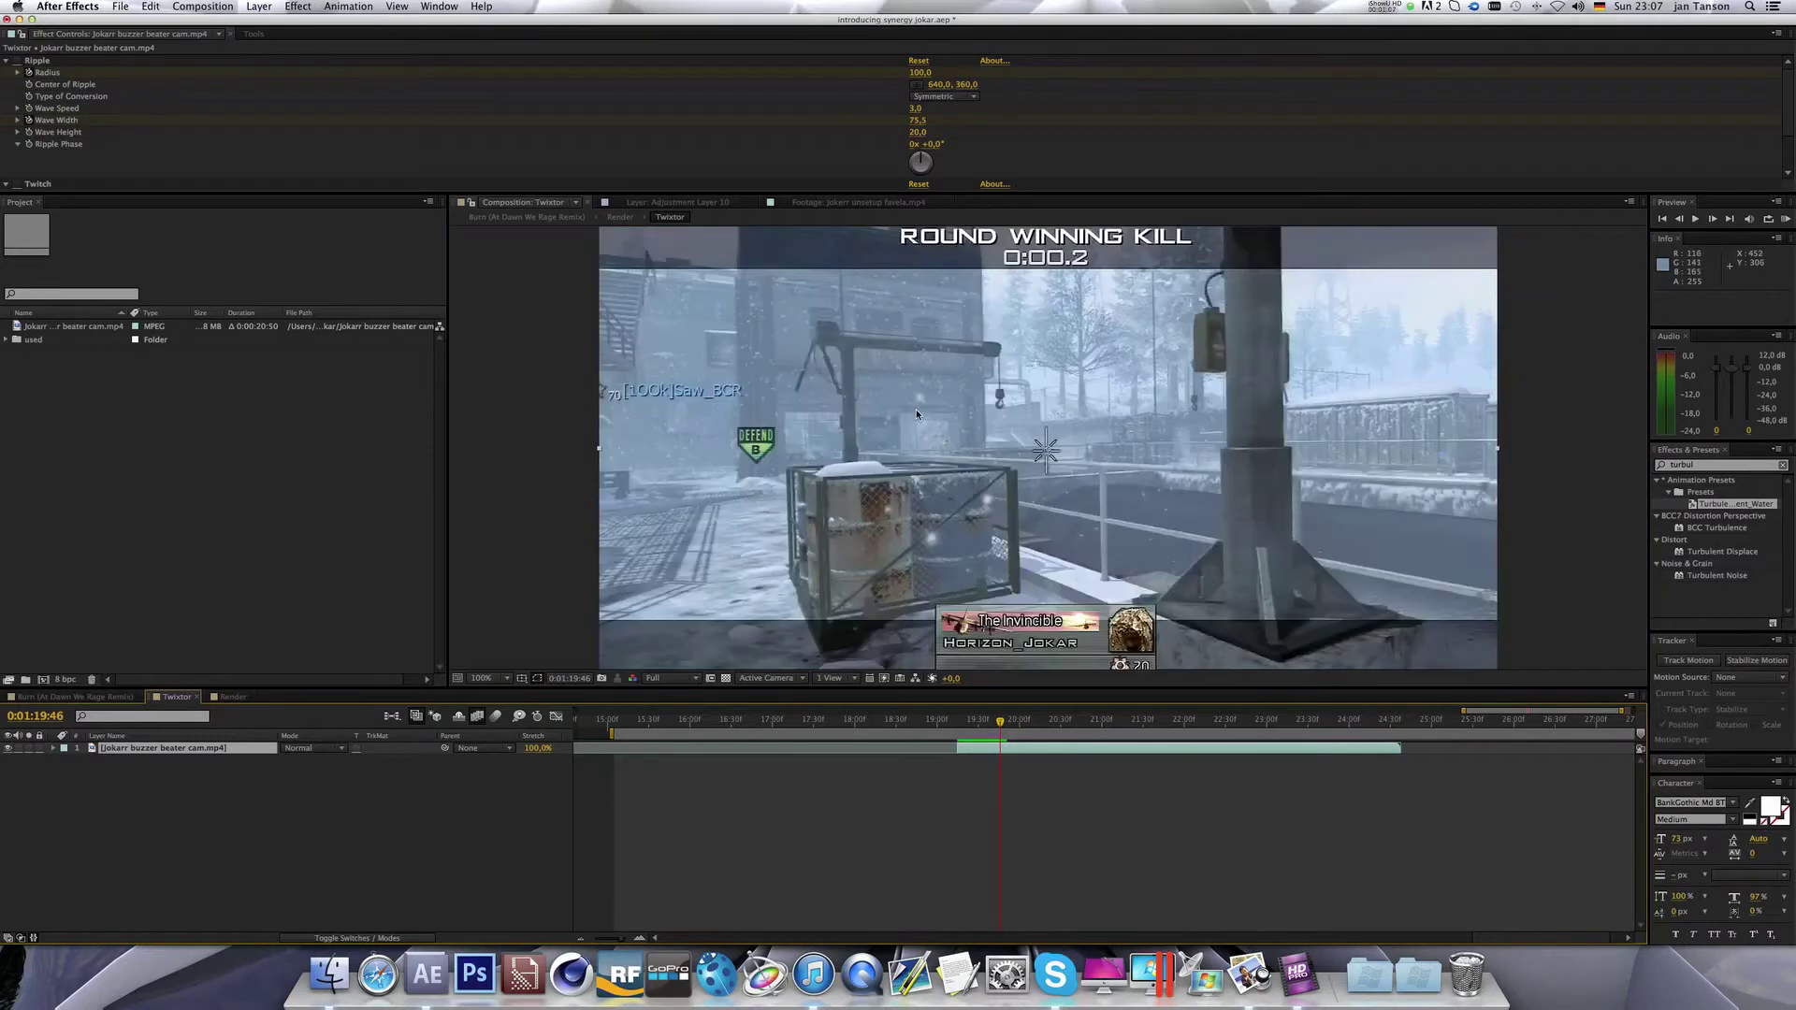
pyautogui.click(481, 679)
pyautogui.click(484, 692)
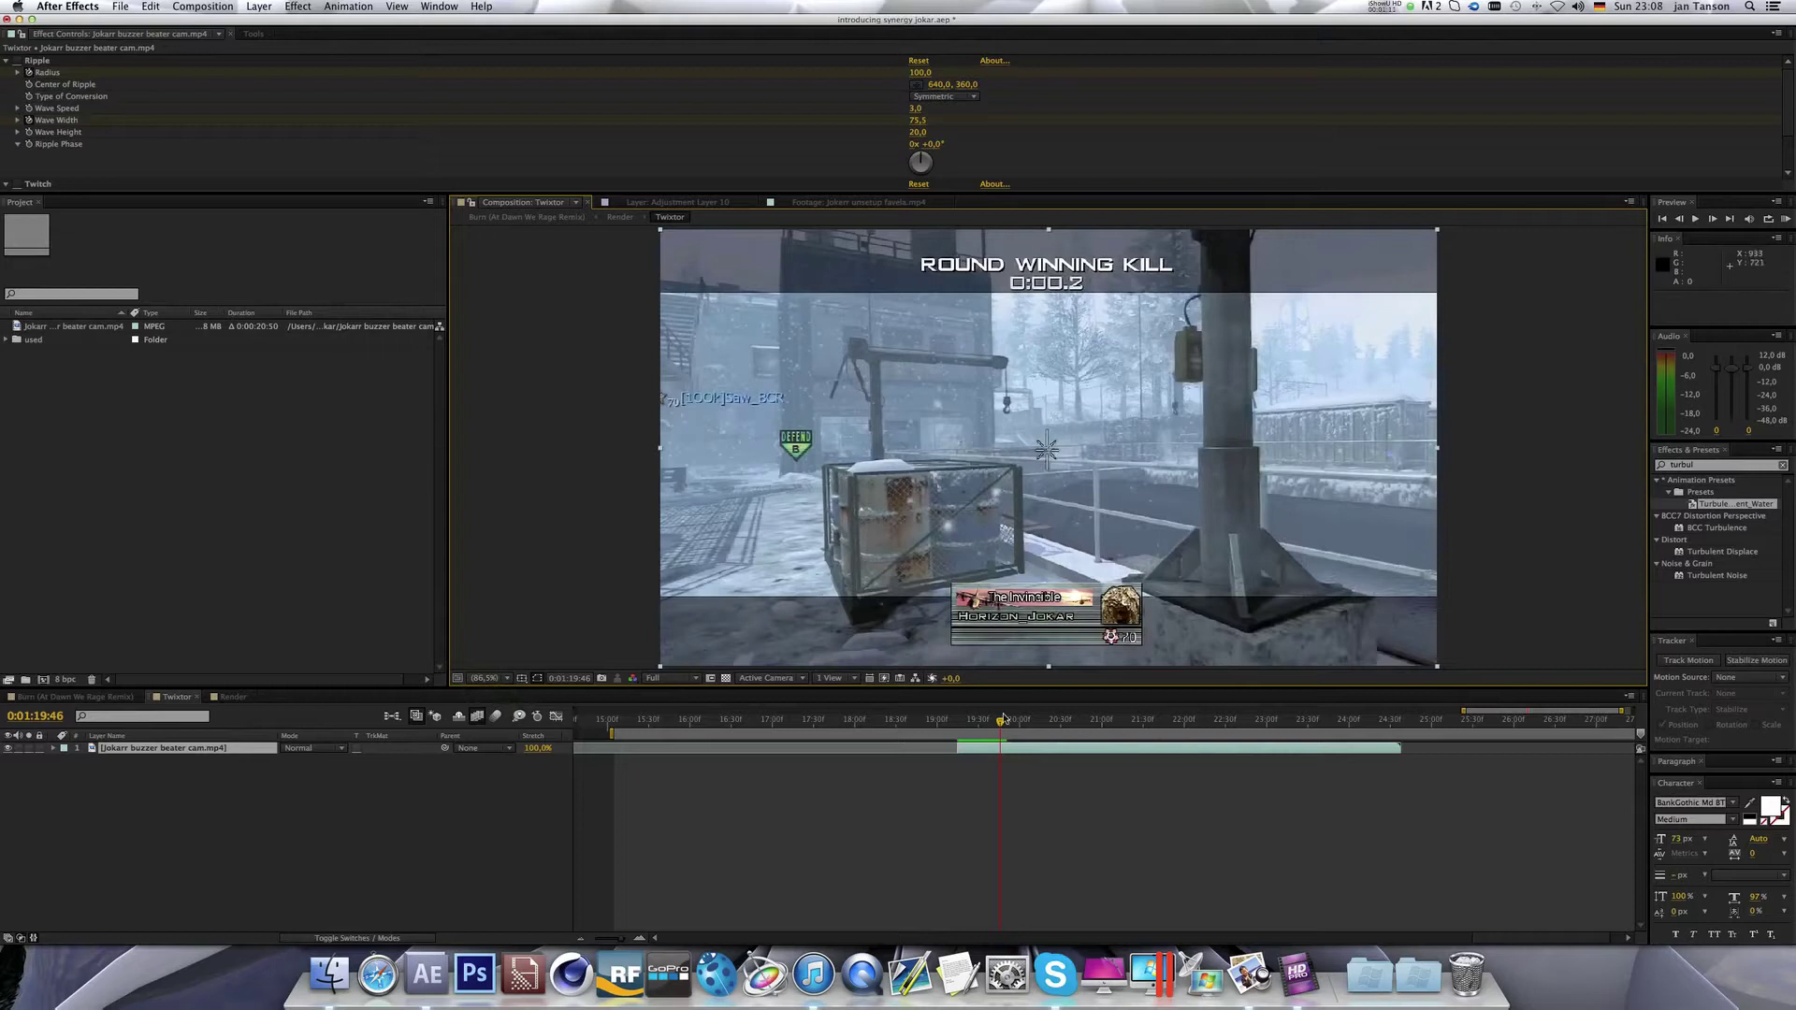
pyautogui.moveTo(999, 723); pyautogui.dragTo(988, 724)
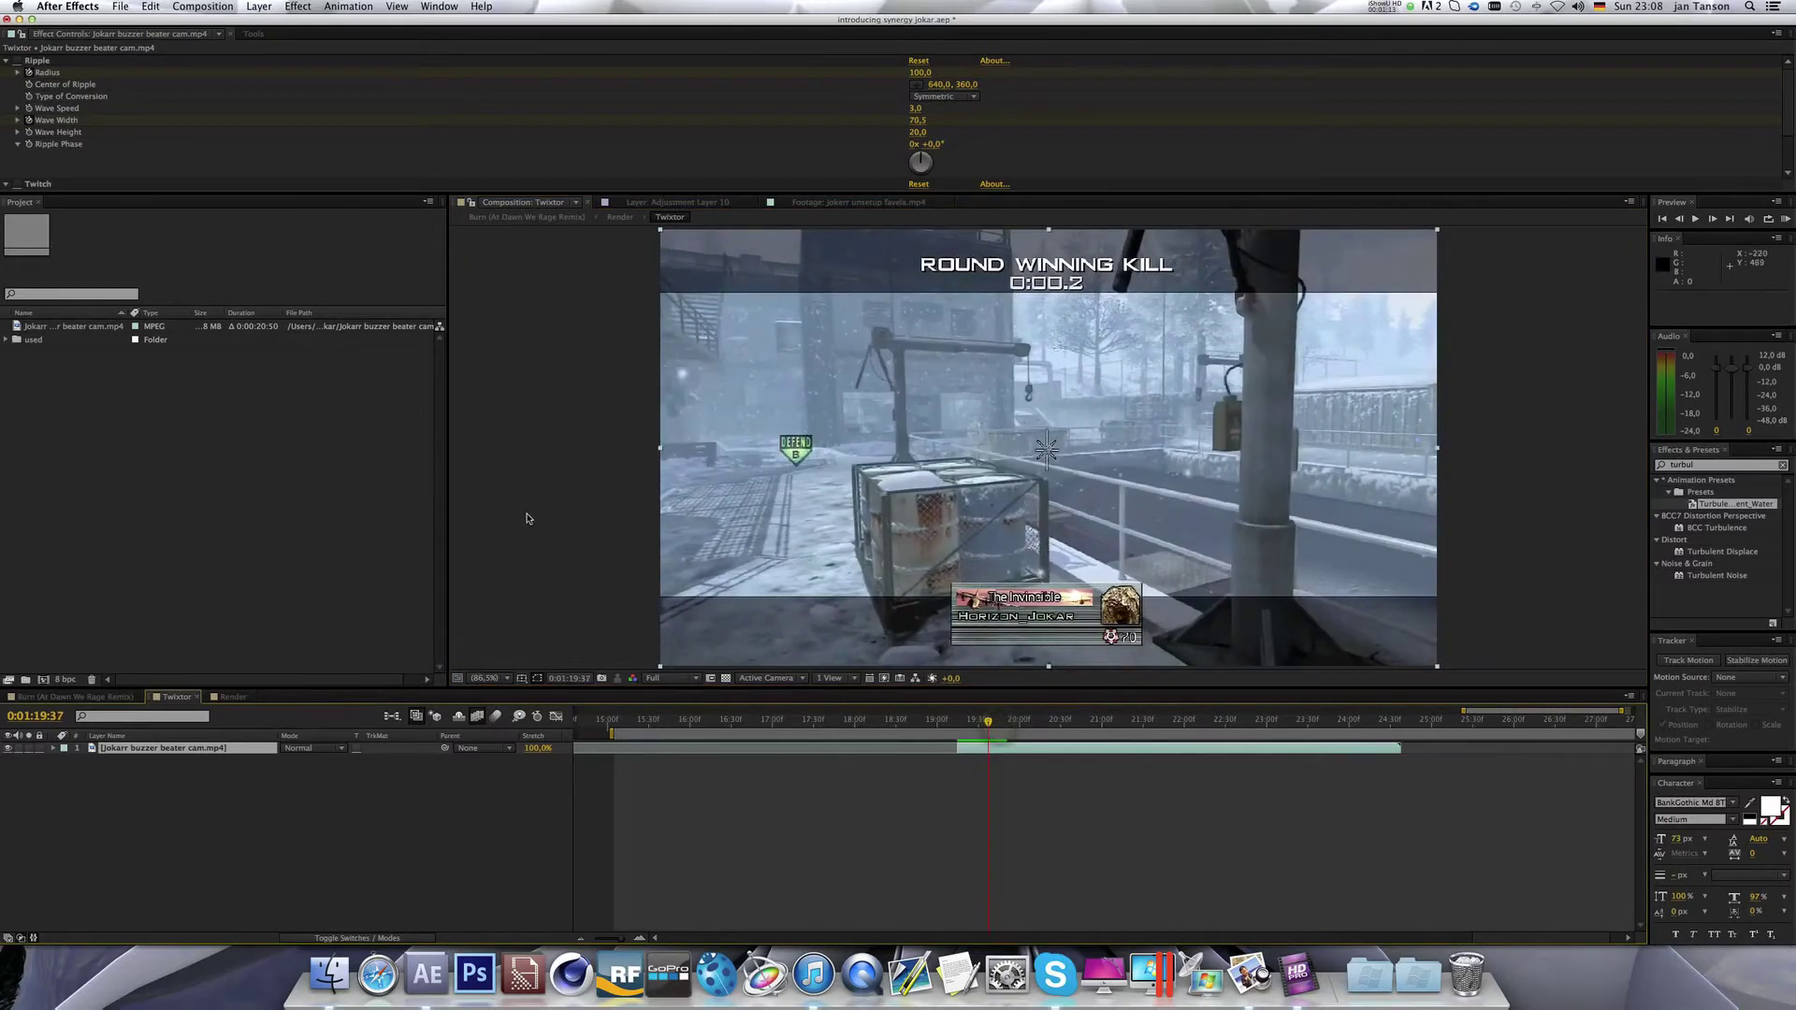
# Add a new adjustment layer and move it to start near 1:18.
pyautogui.click(259, 7)
pyautogui.moveTo(281, 23)
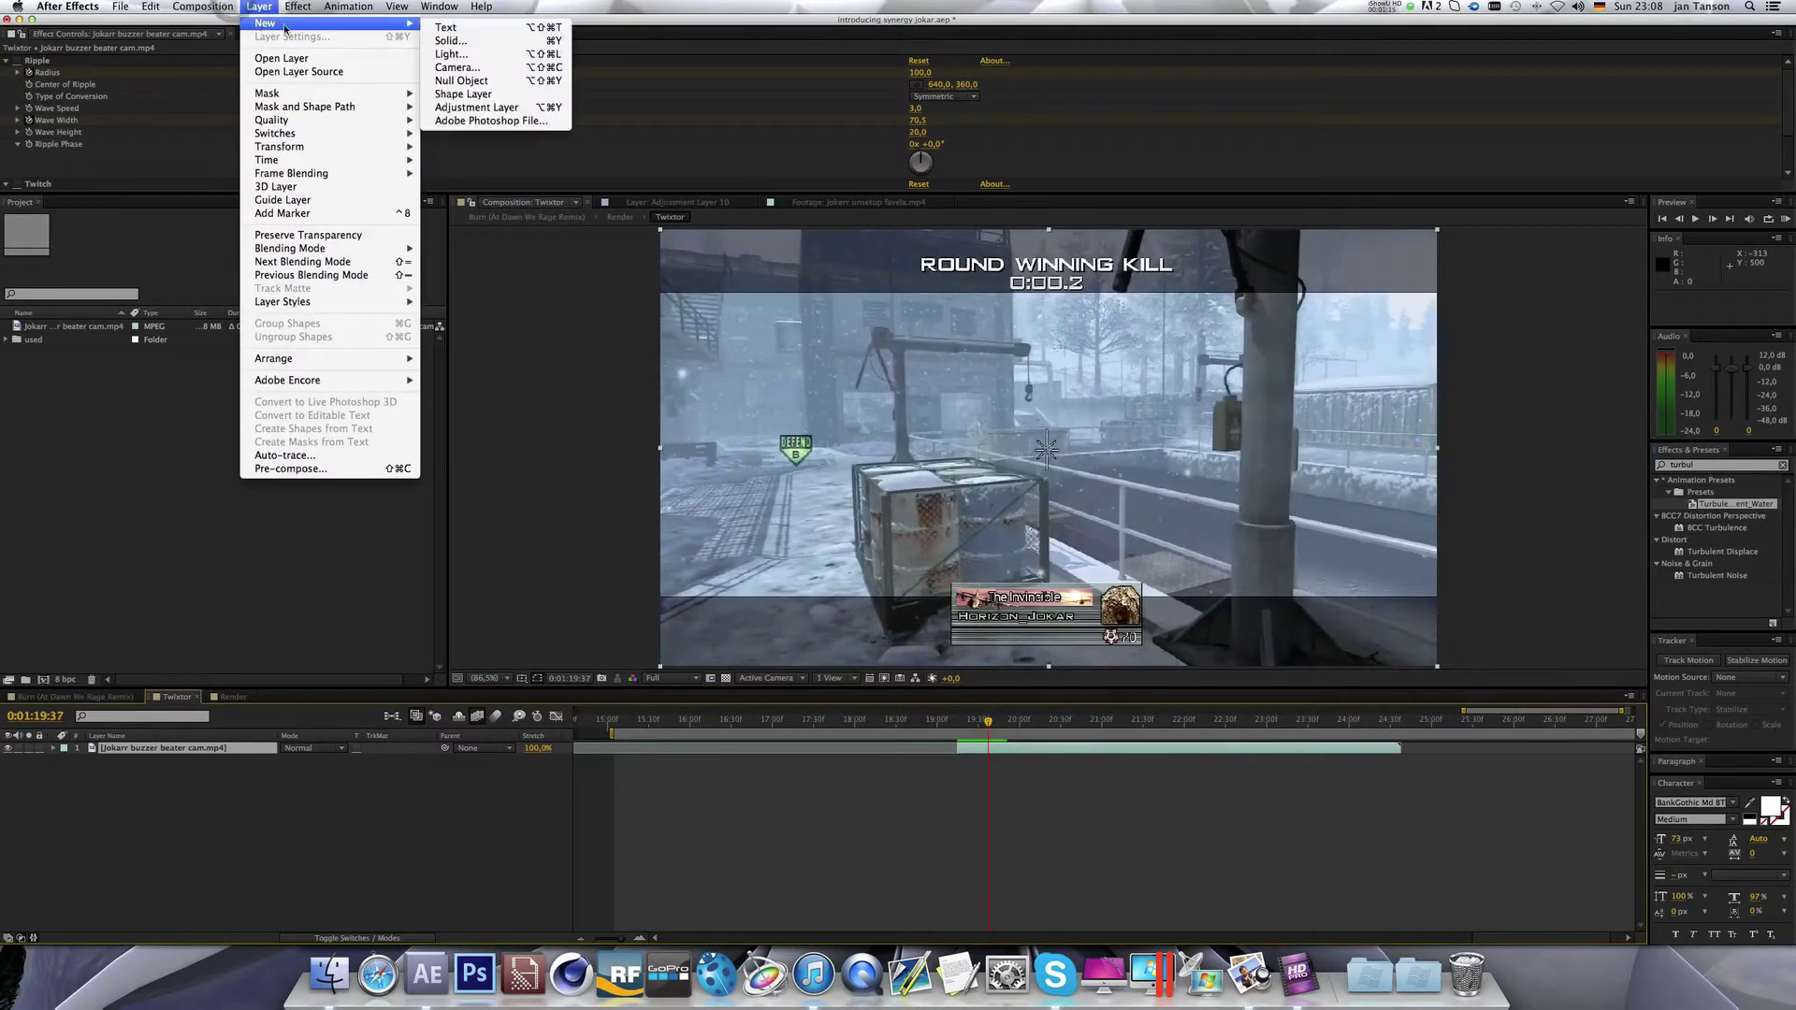
pyautogui.click(477, 108)
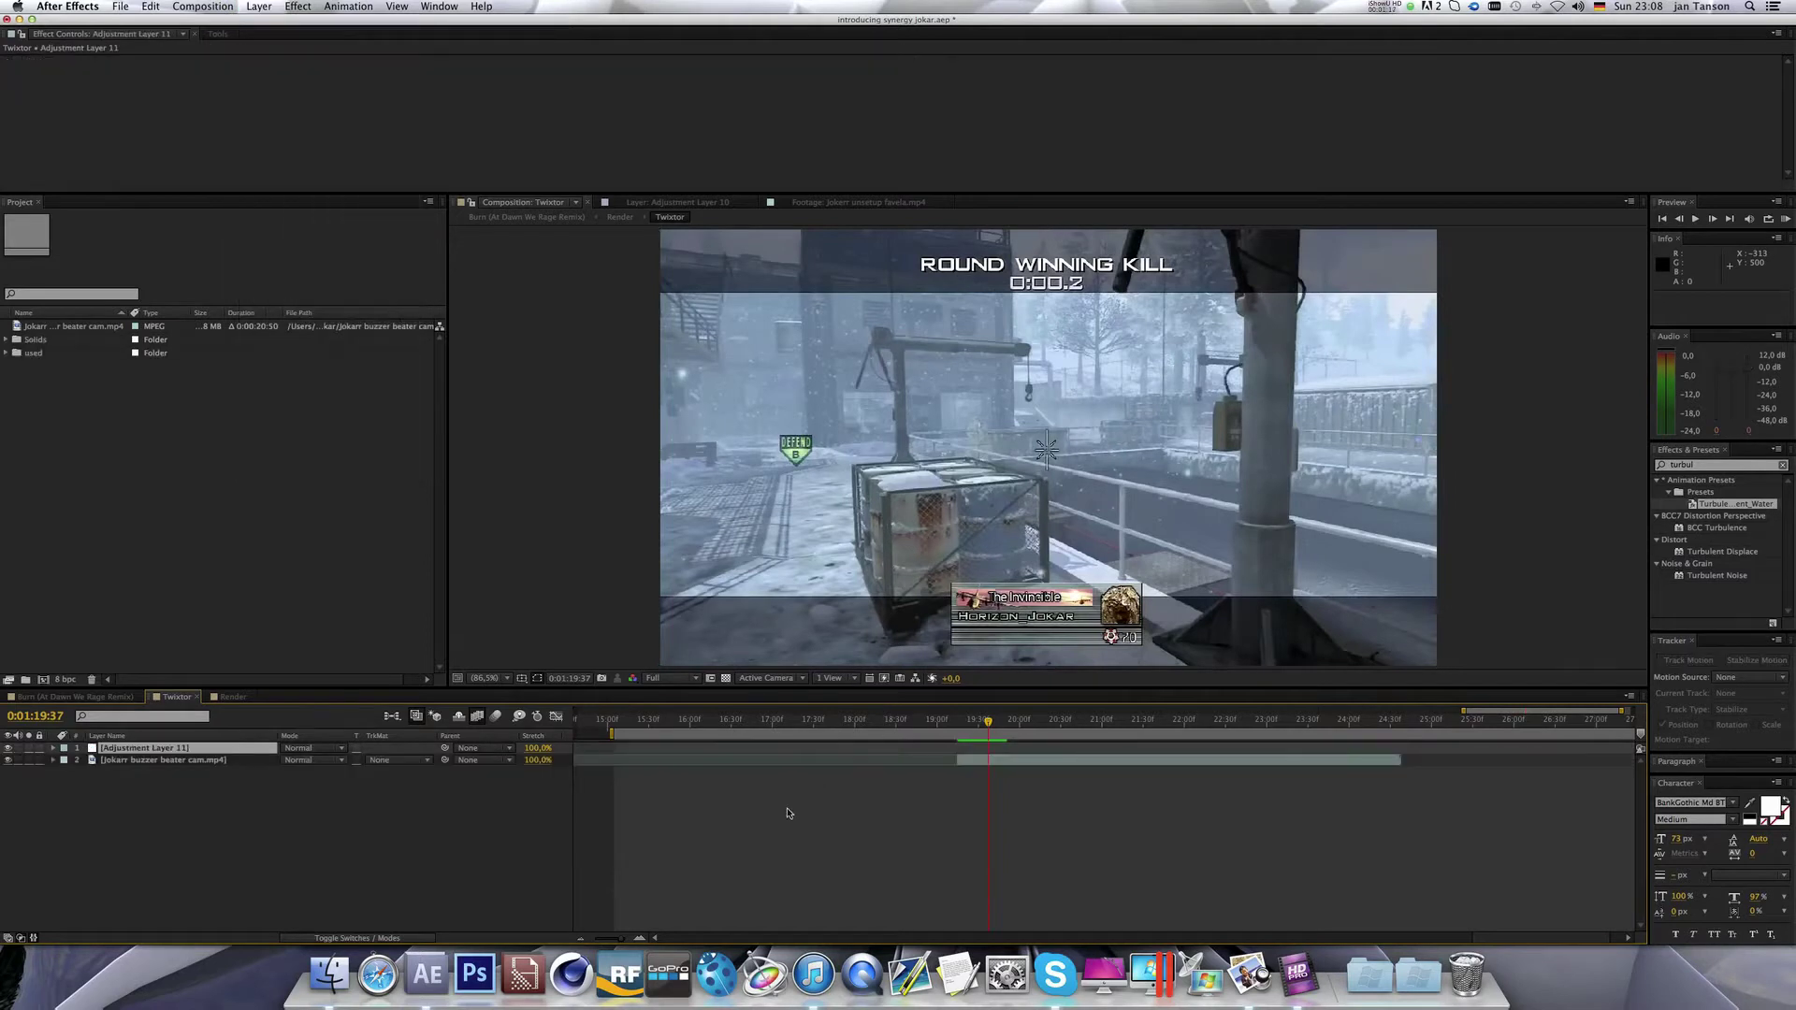
pyautogui.moveTo(614, 939); pyautogui.dragTo(595, 940)
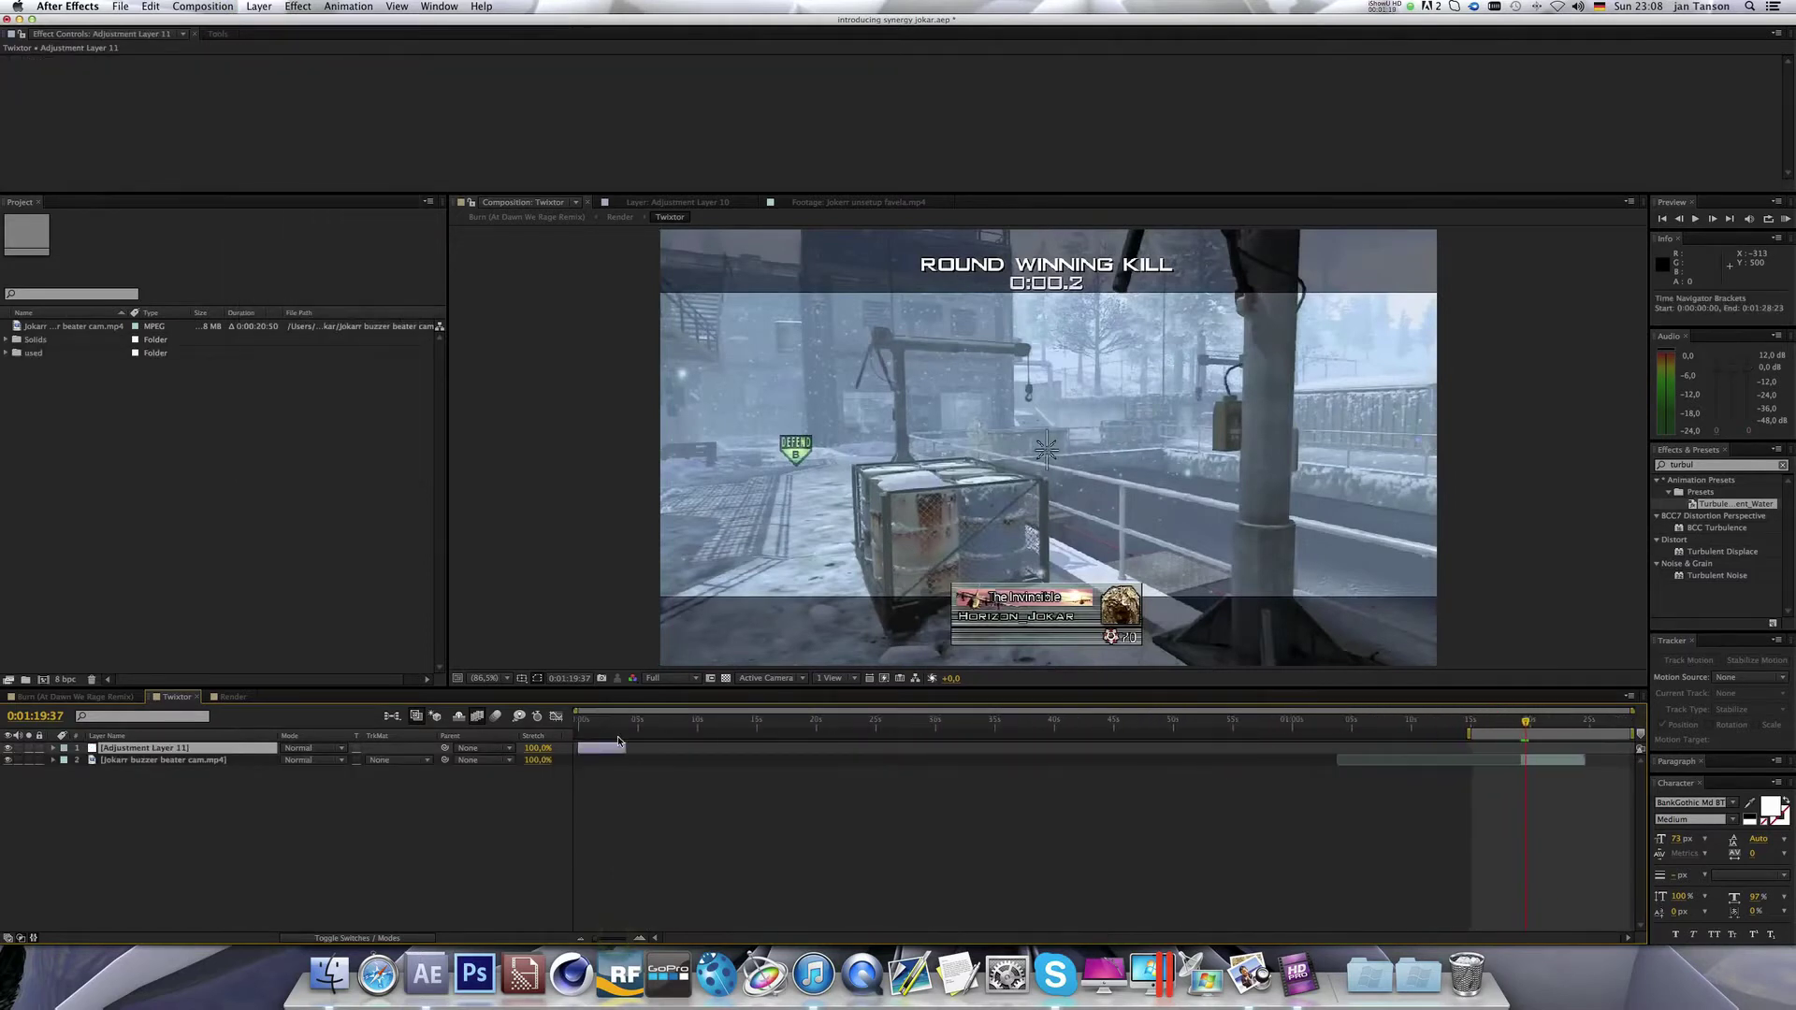
pyautogui.moveTo(947, 776); pyautogui.dragTo(1541, 805)
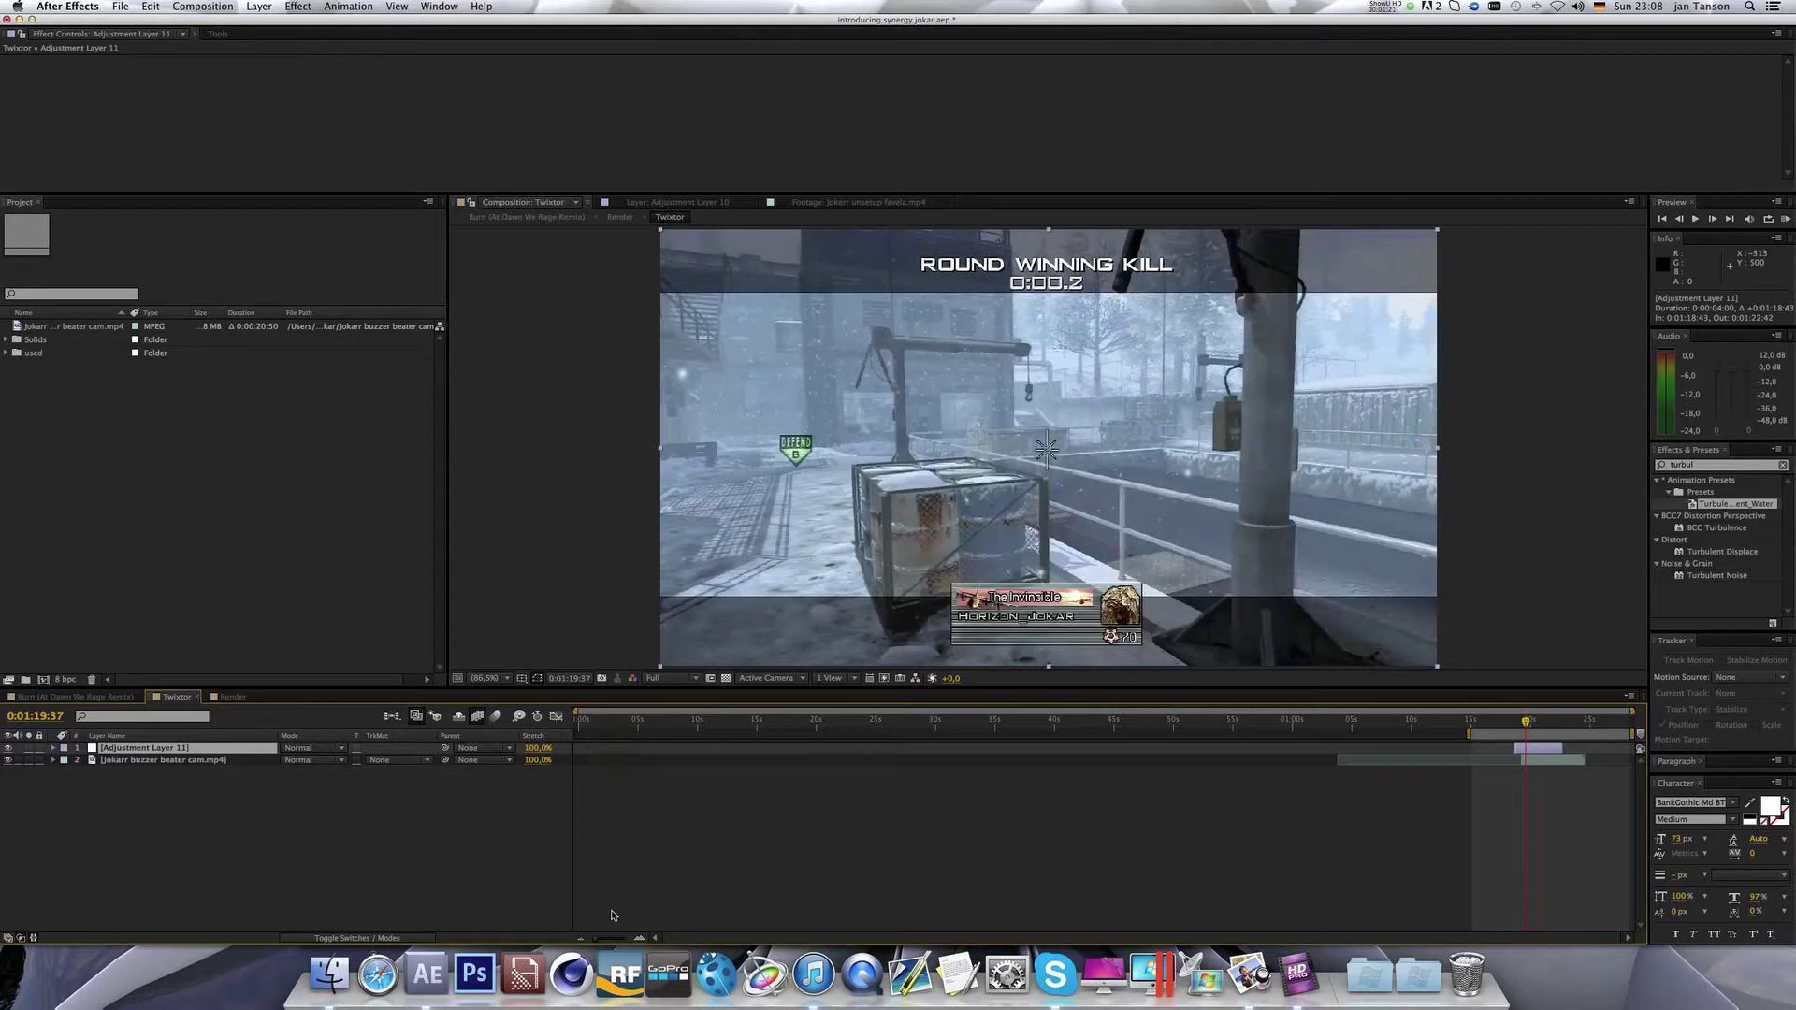
# Align the adjustment layer to the current frame, extend it to the footage end, and return to 0:01:19:25.
pyautogui.moveTo(603, 938); pyautogui.dragTo(618, 939)
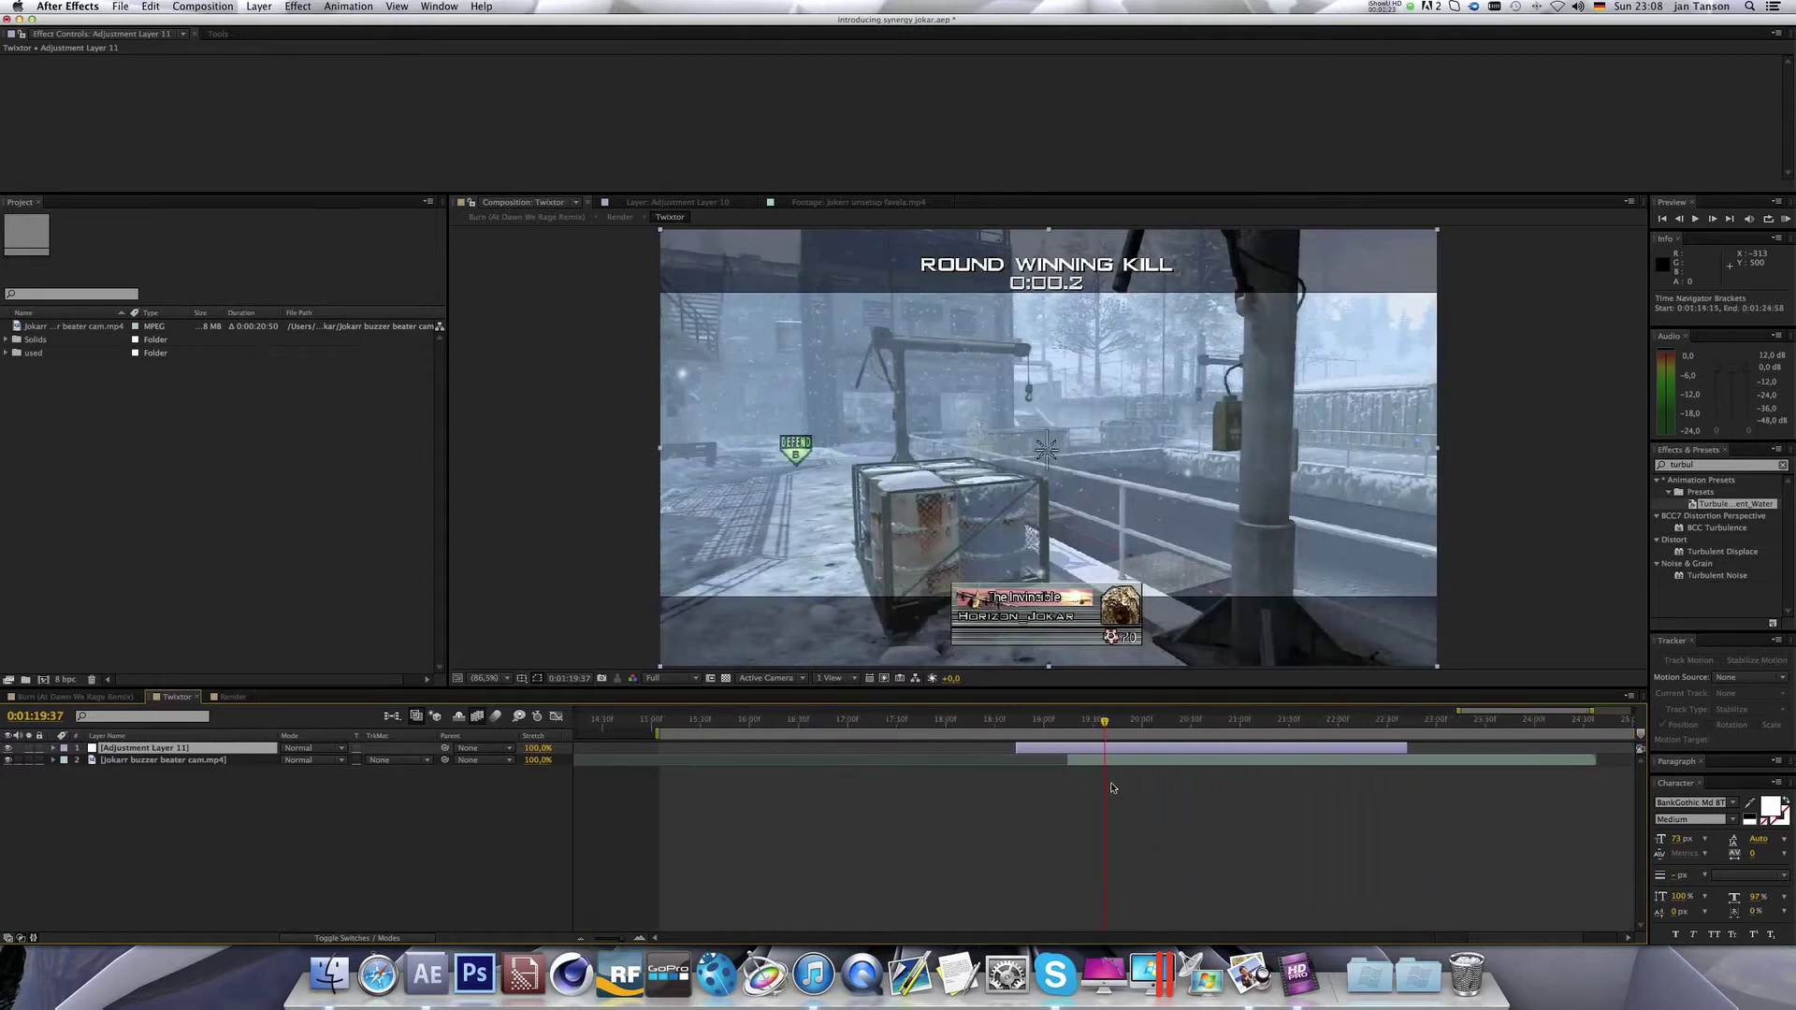
pyautogui.hscroll(5, 1526, 935)
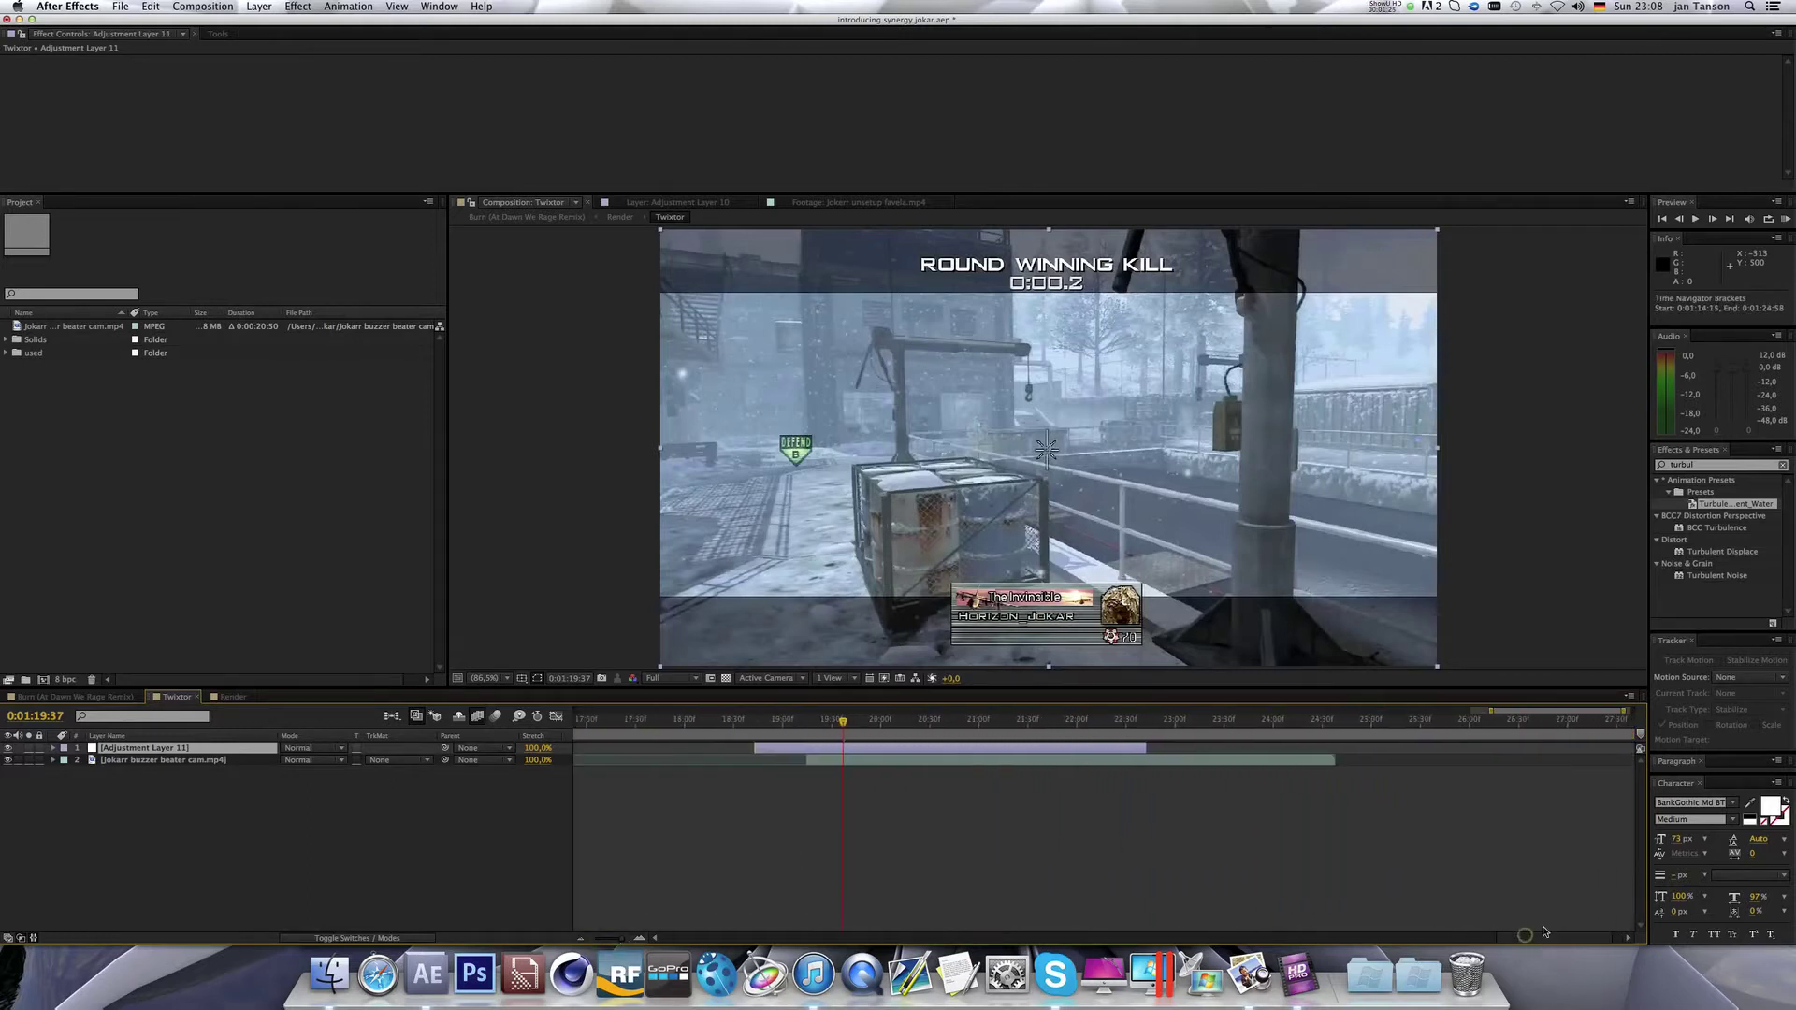
pyautogui.moveTo(882, 748); pyautogui.dragTo(934, 749)
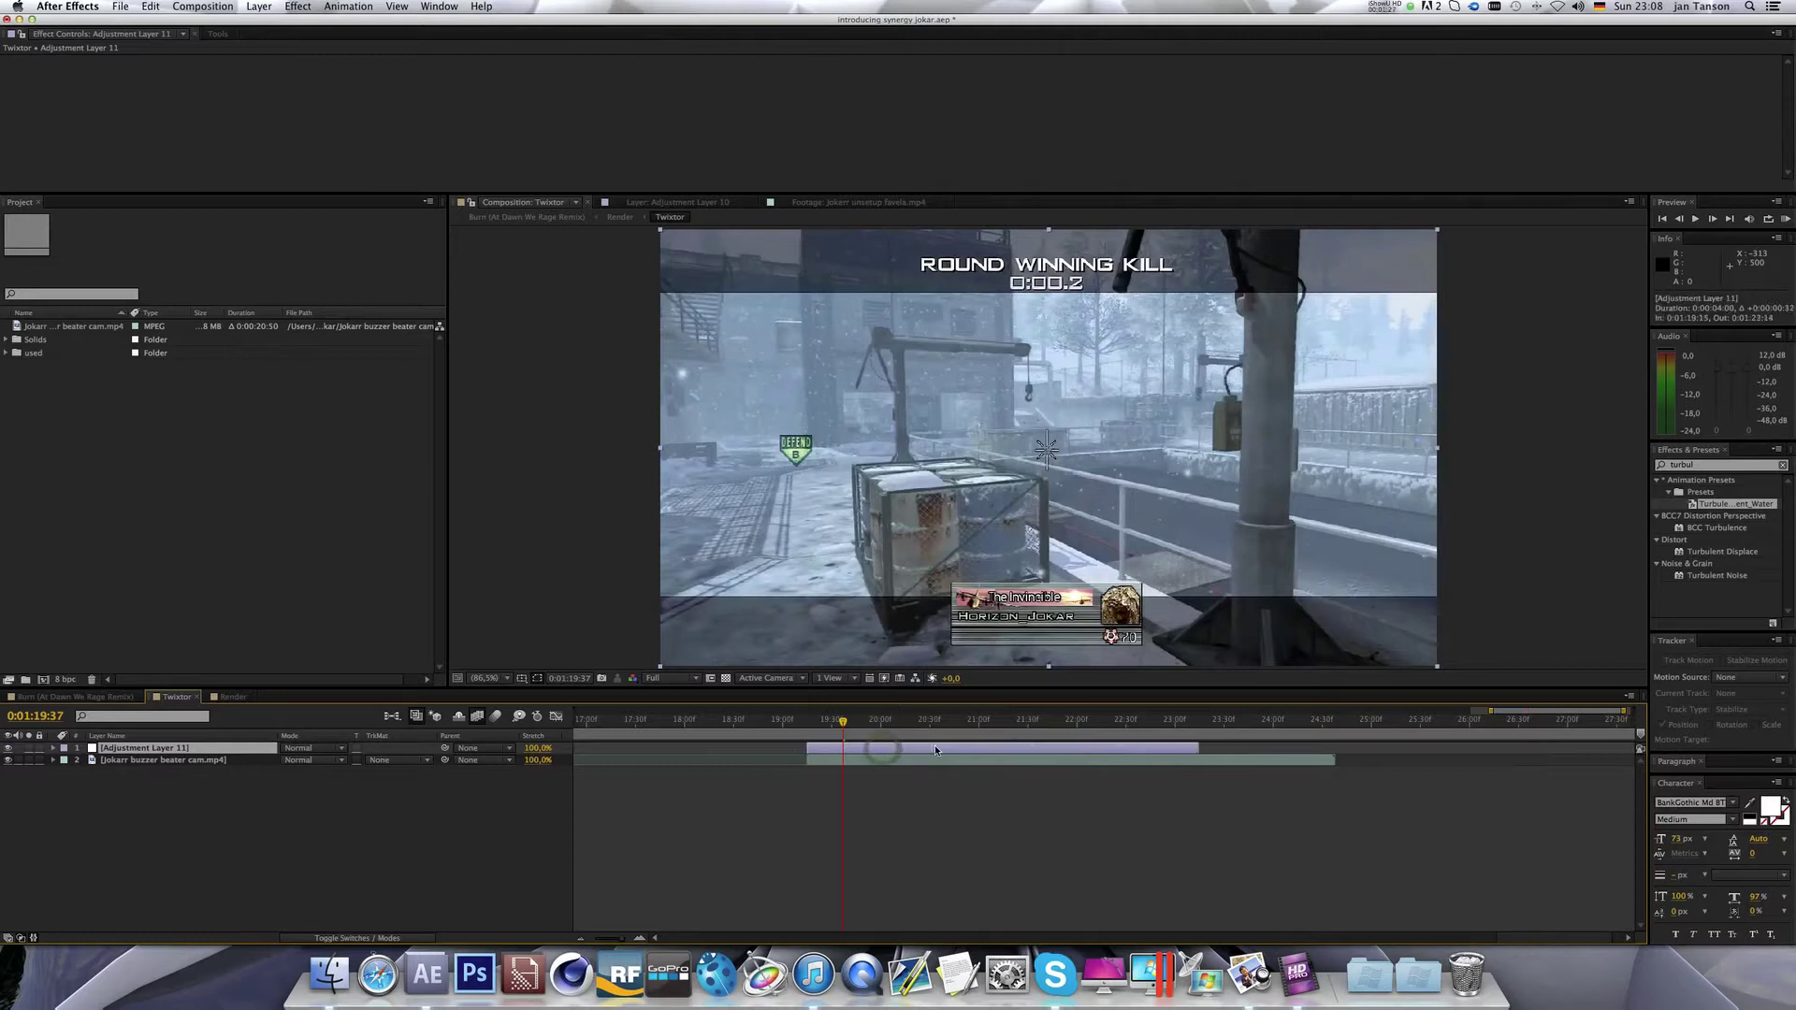
pyautogui.moveTo(1201, 747); pyautogui.dragTo(1335, 748)
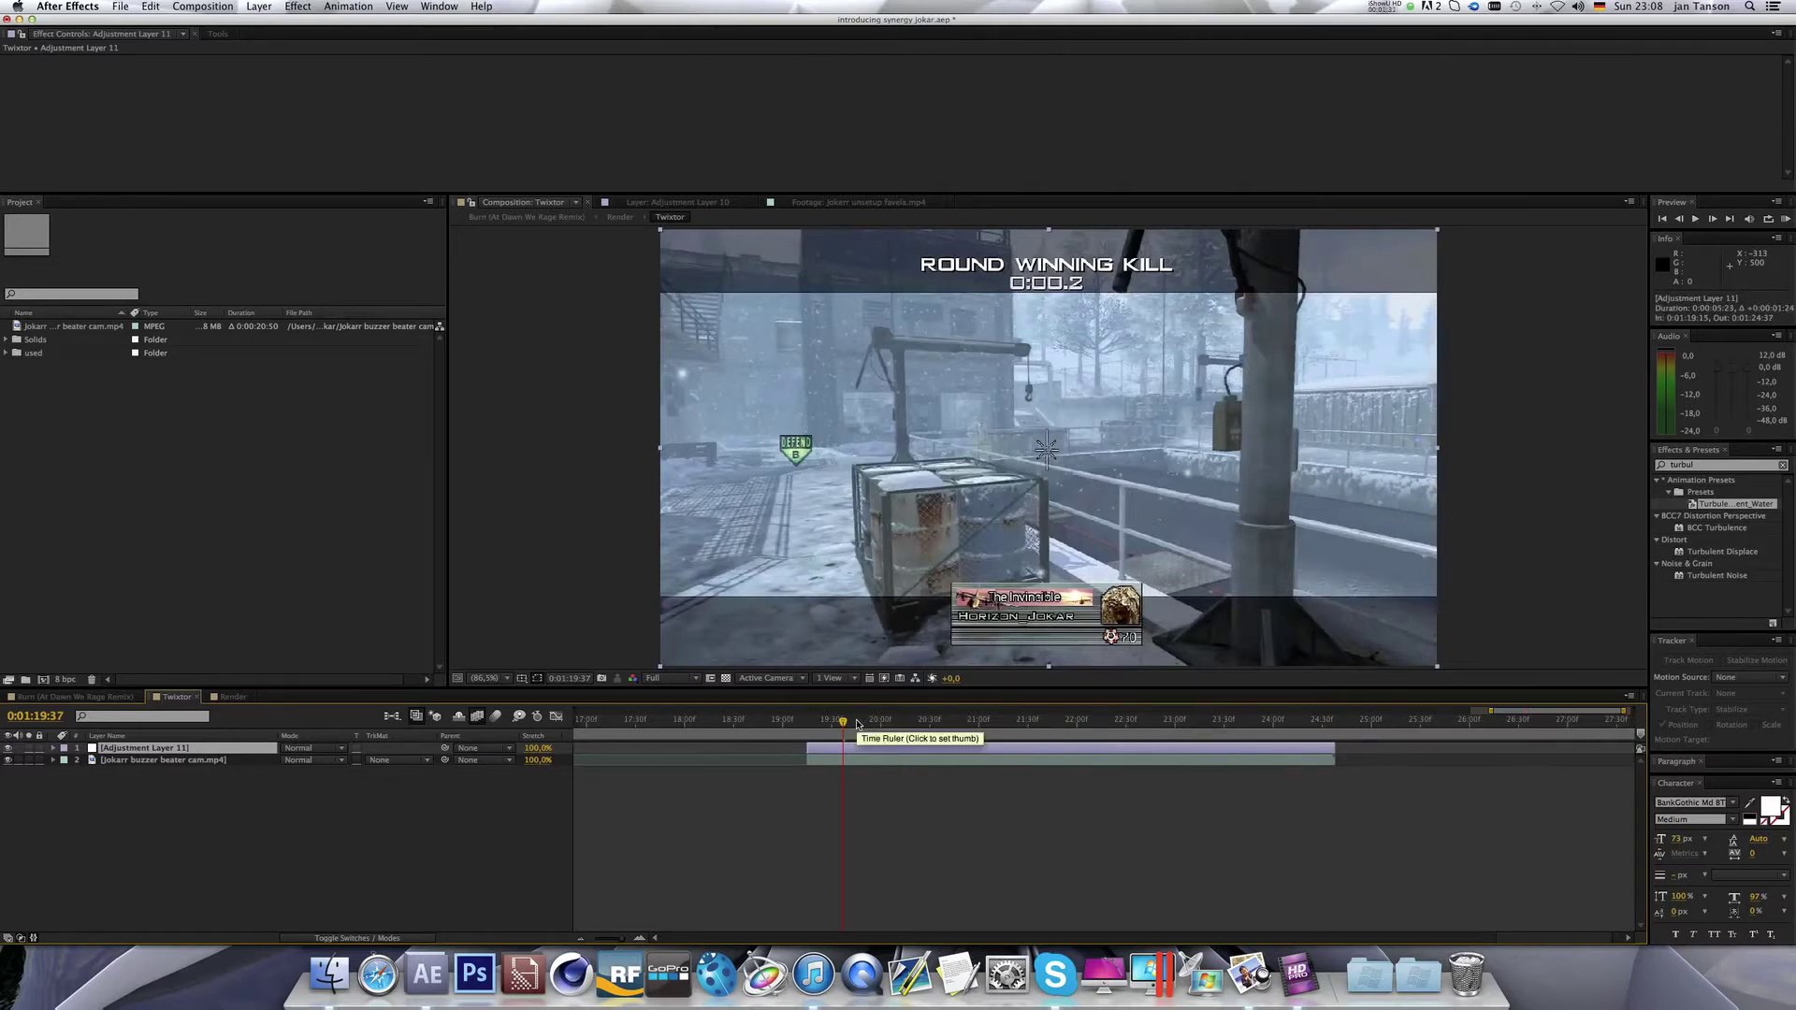
pyautogui.moveTo(858, 723); pyautogui.dragTo(808, 725)
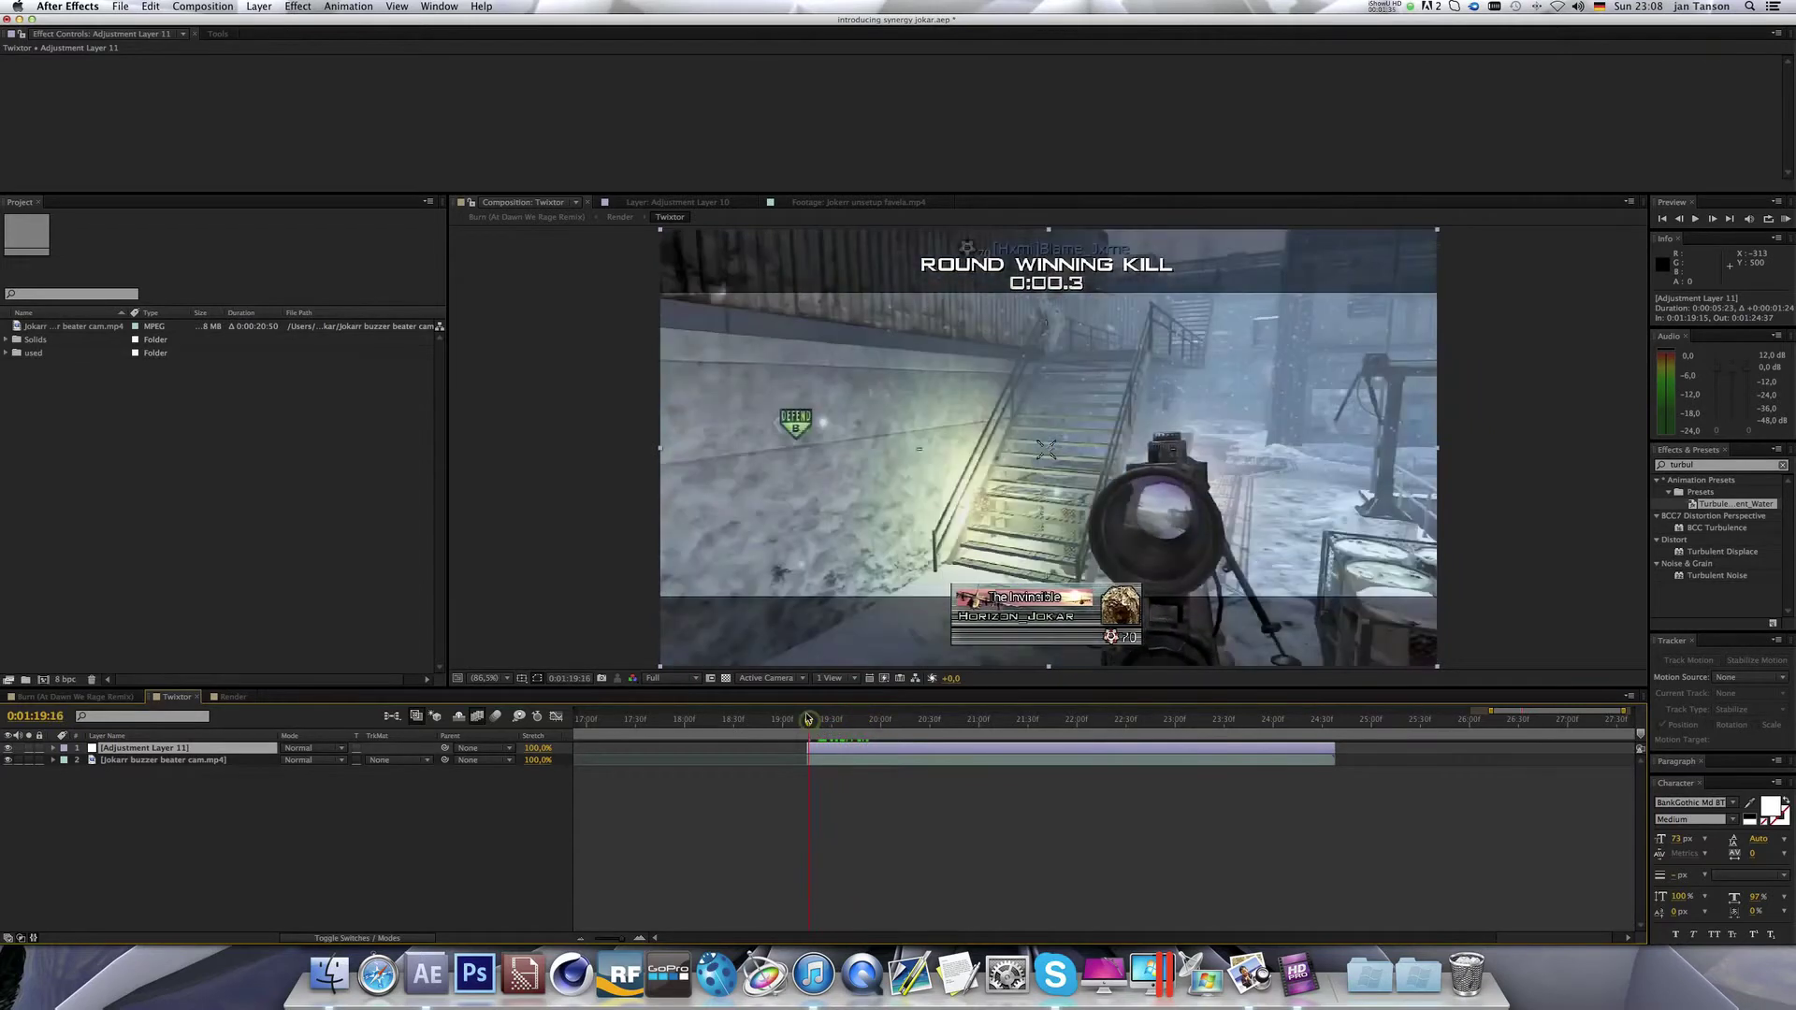
# Add a null object layer and move it to start near 1:18.
pyautogui.click(259, 7)
pyautogui.moveTo(269, 22)
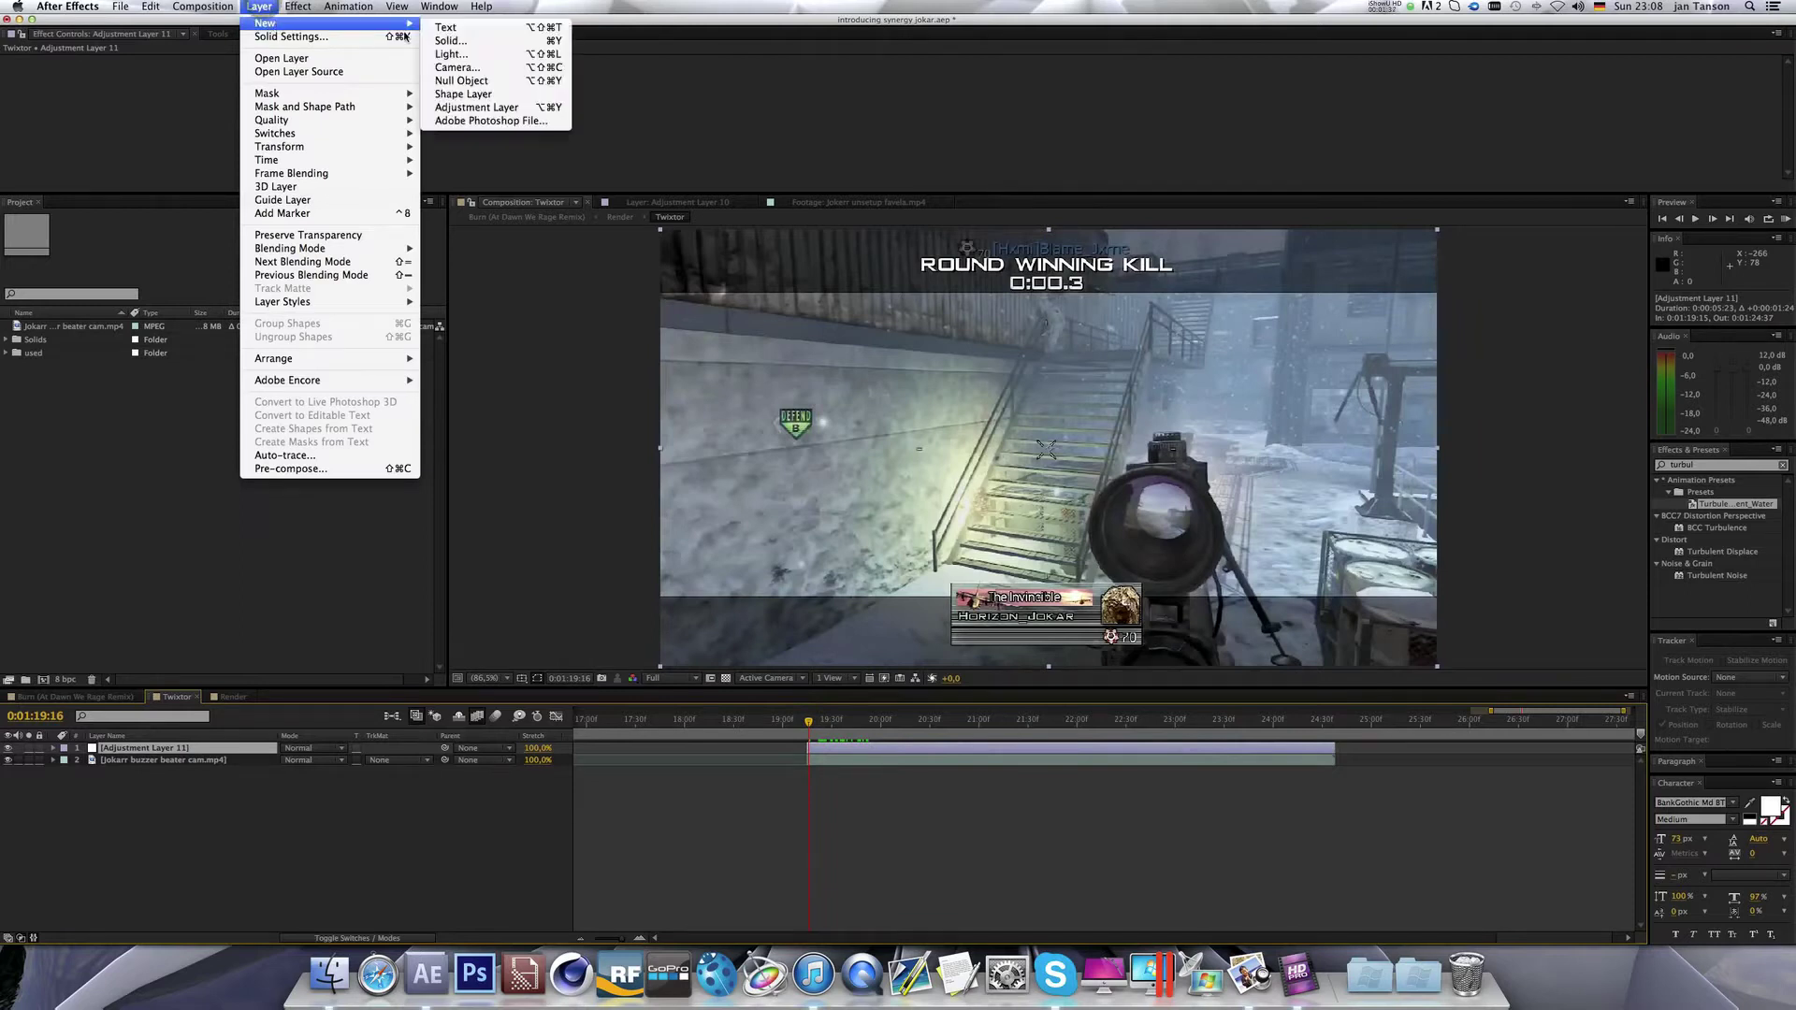
pyautogui.click(458, 76)
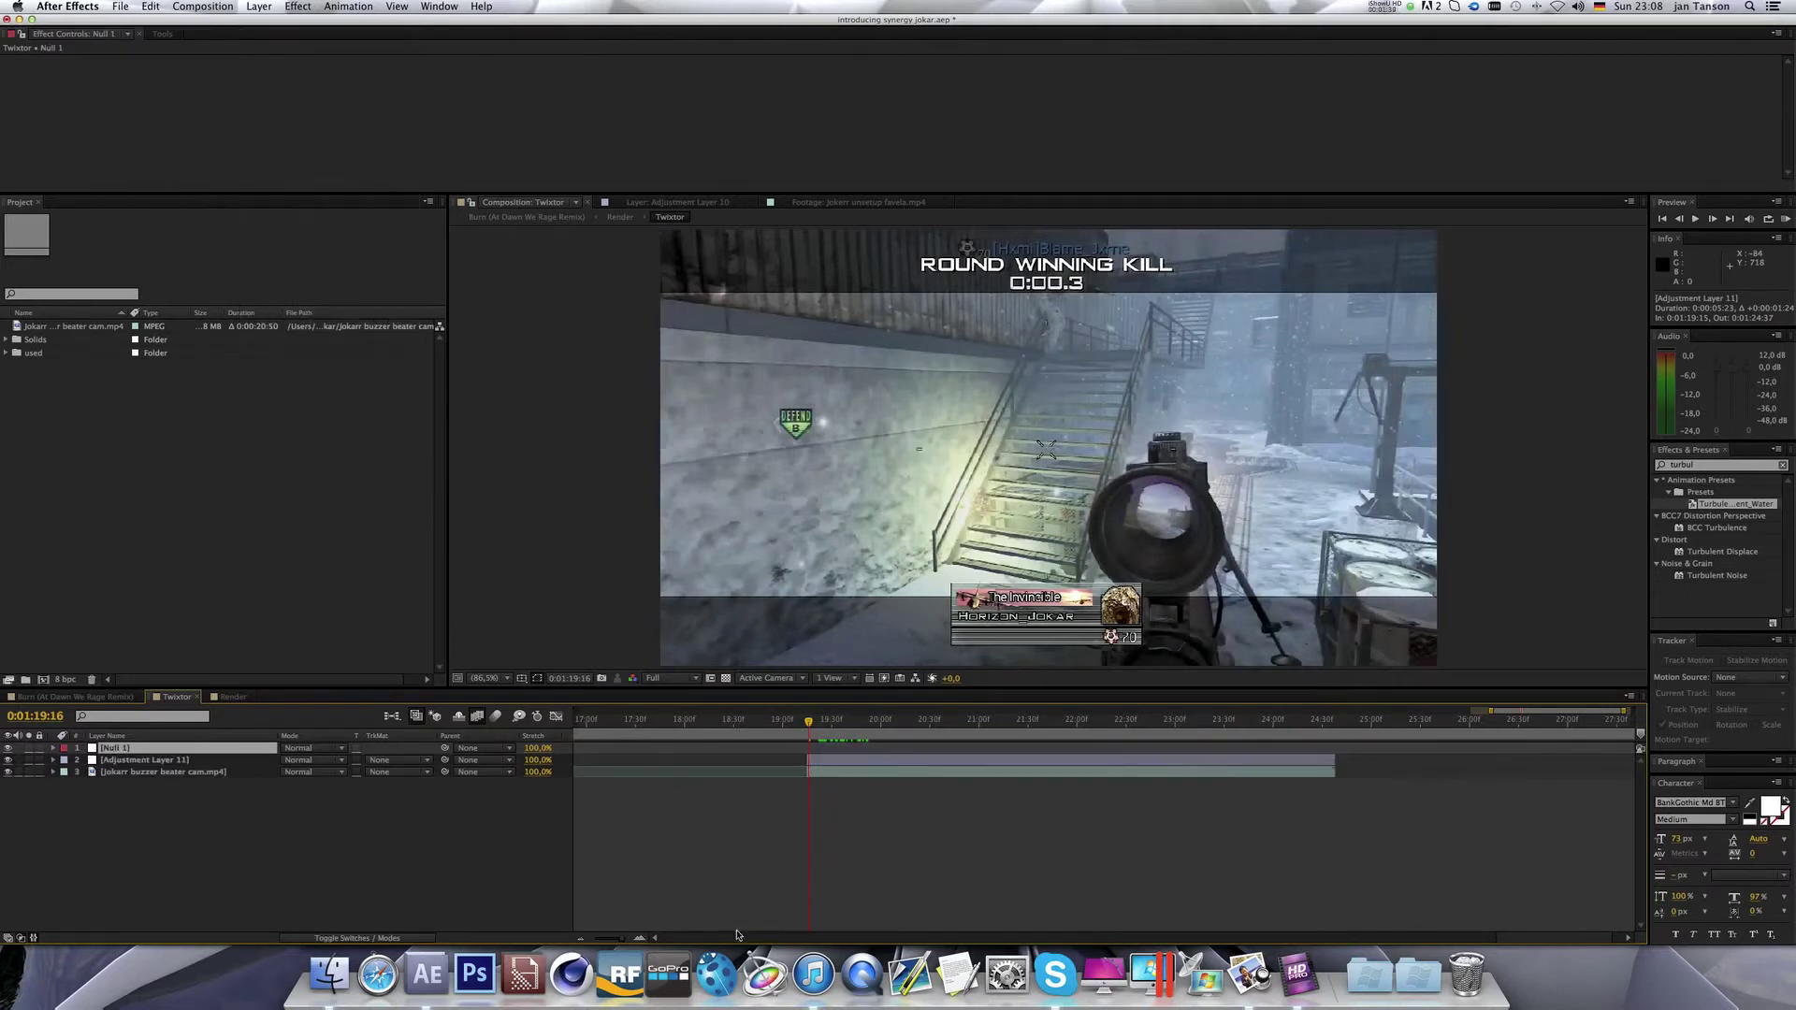
pyautogui.moveTo(615, 935); pyautogui.dragTo(591, 937)
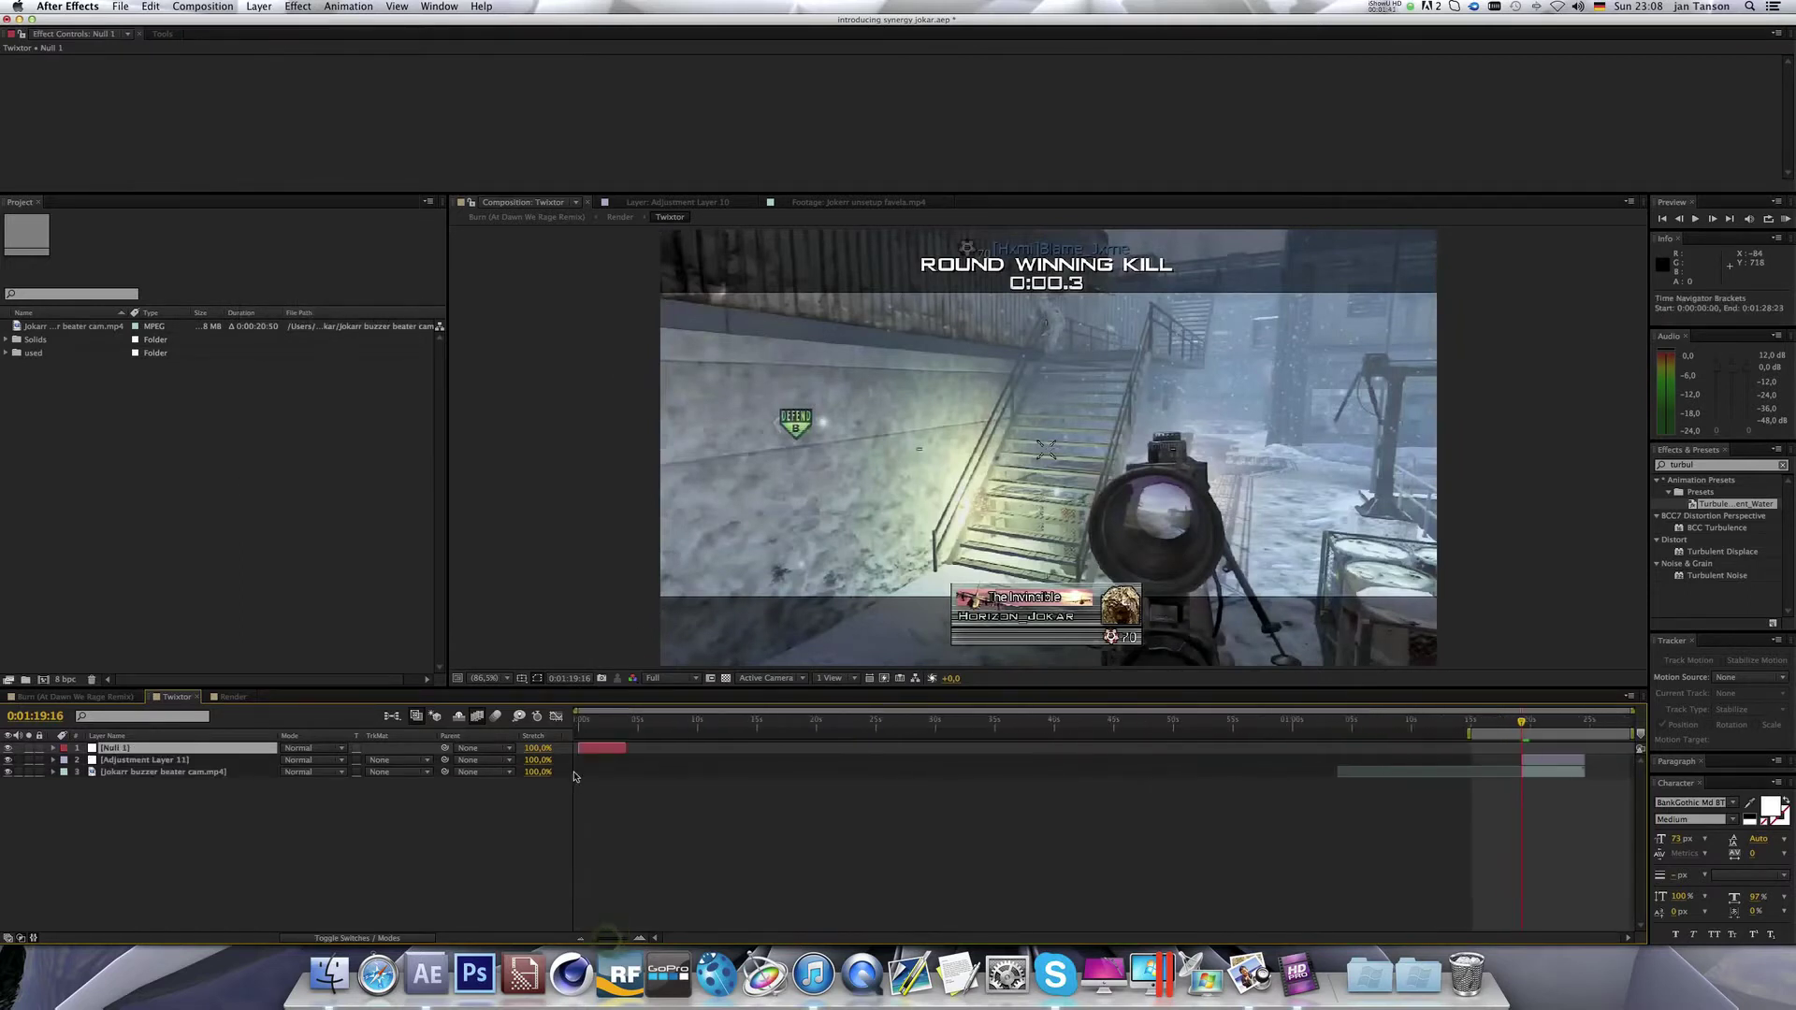
pyautogui.moveTo(591, 751); pyautogui.dragTo(1528, 748)
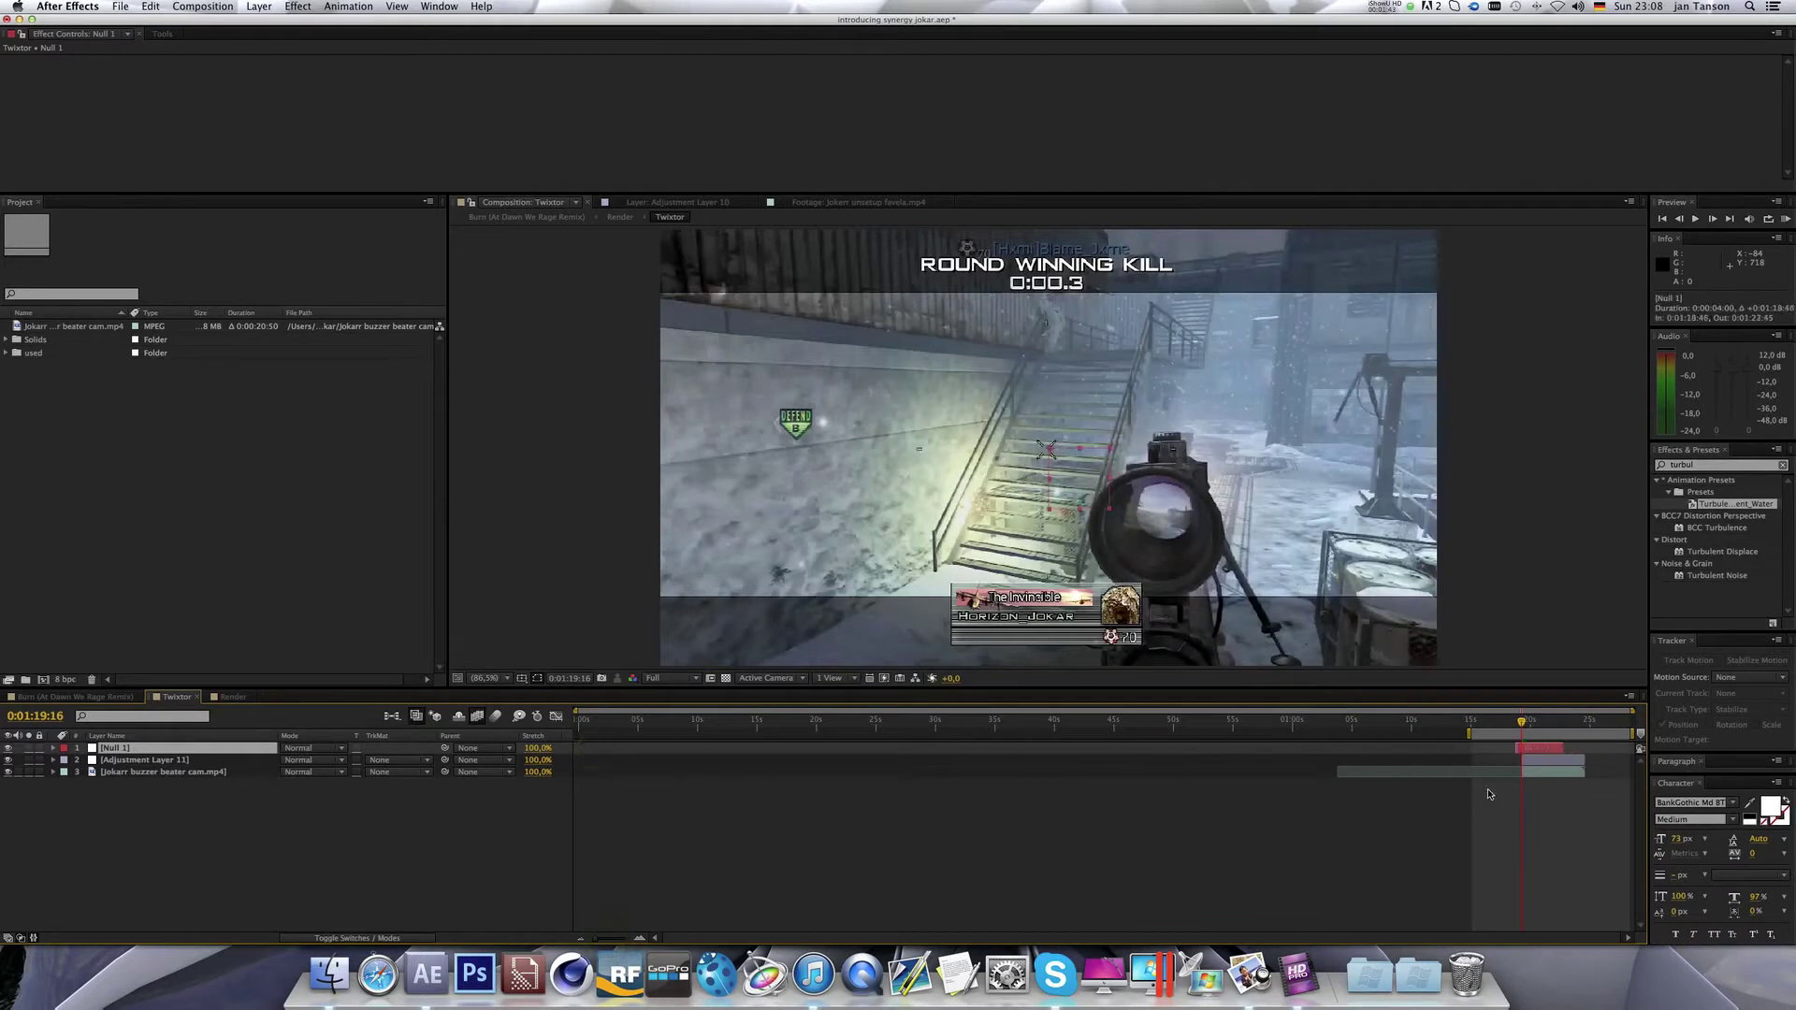
# Start Null 1 at the current frame, extend its end later, and move to a later frame.
pyautogui.moveTo(612, 938); pyautogui.dragTo(617, 941)
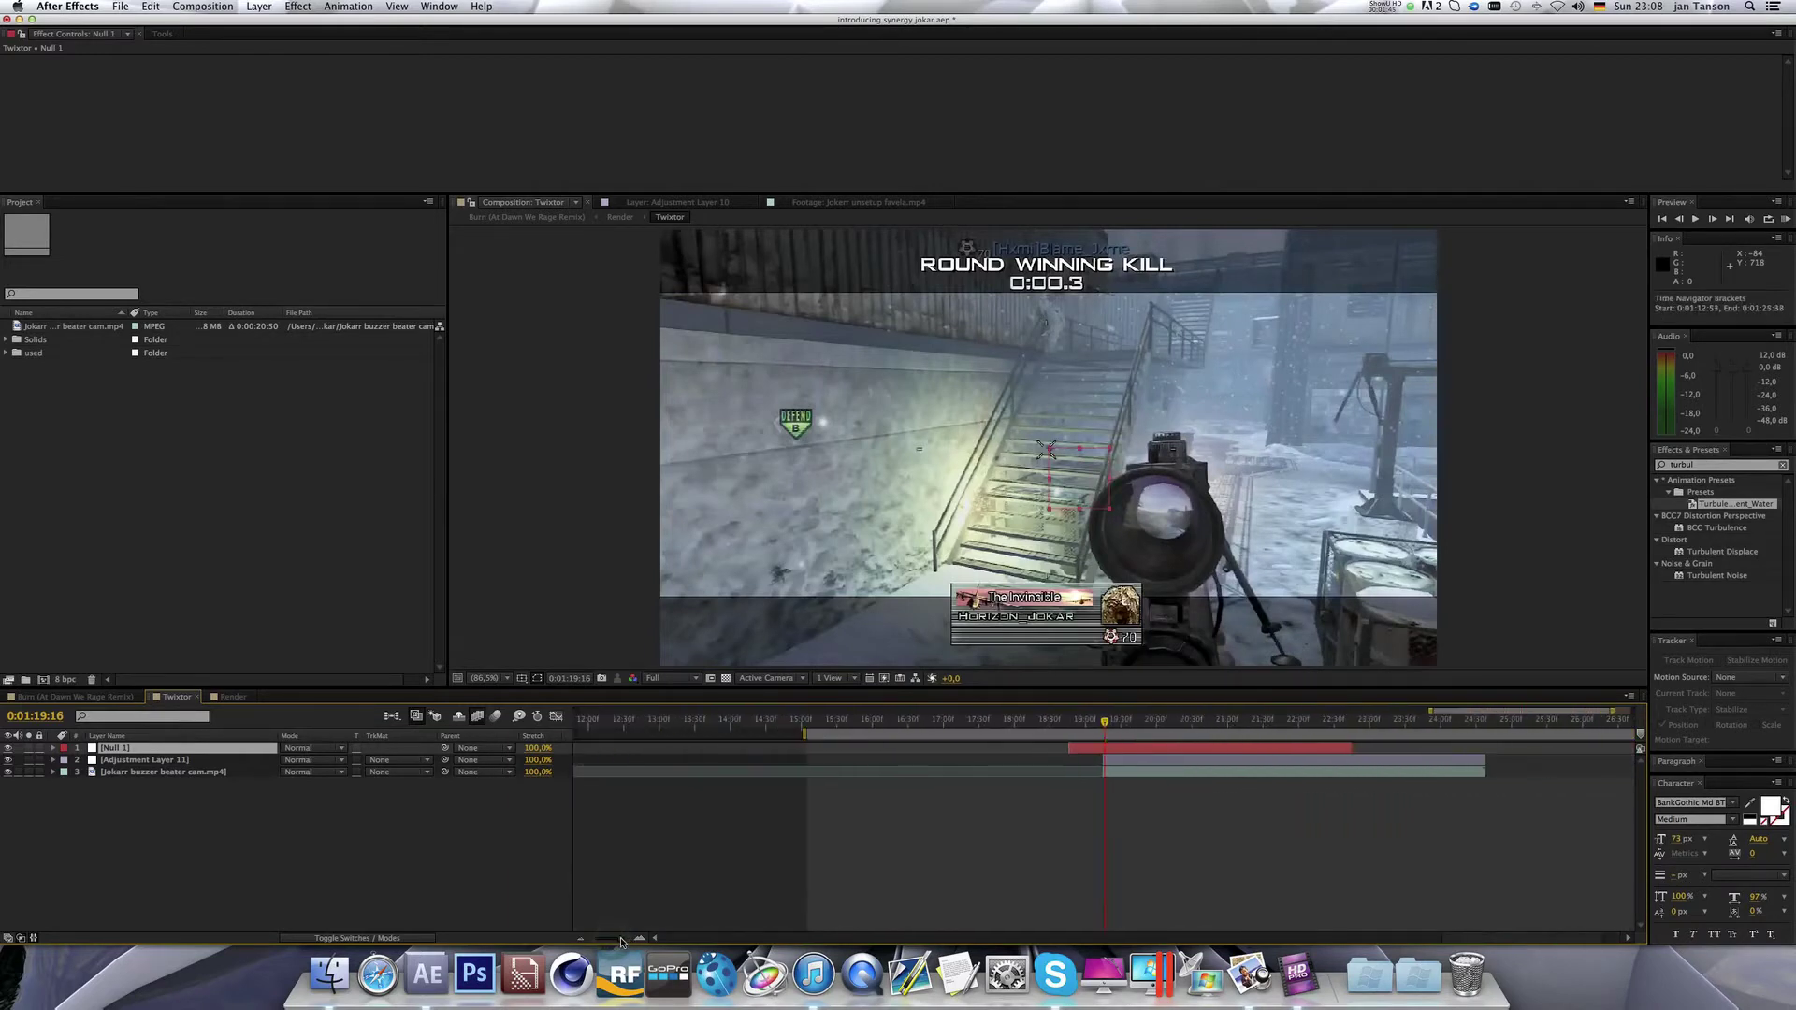
pyautogui.hscroll(3, 1497, 935)
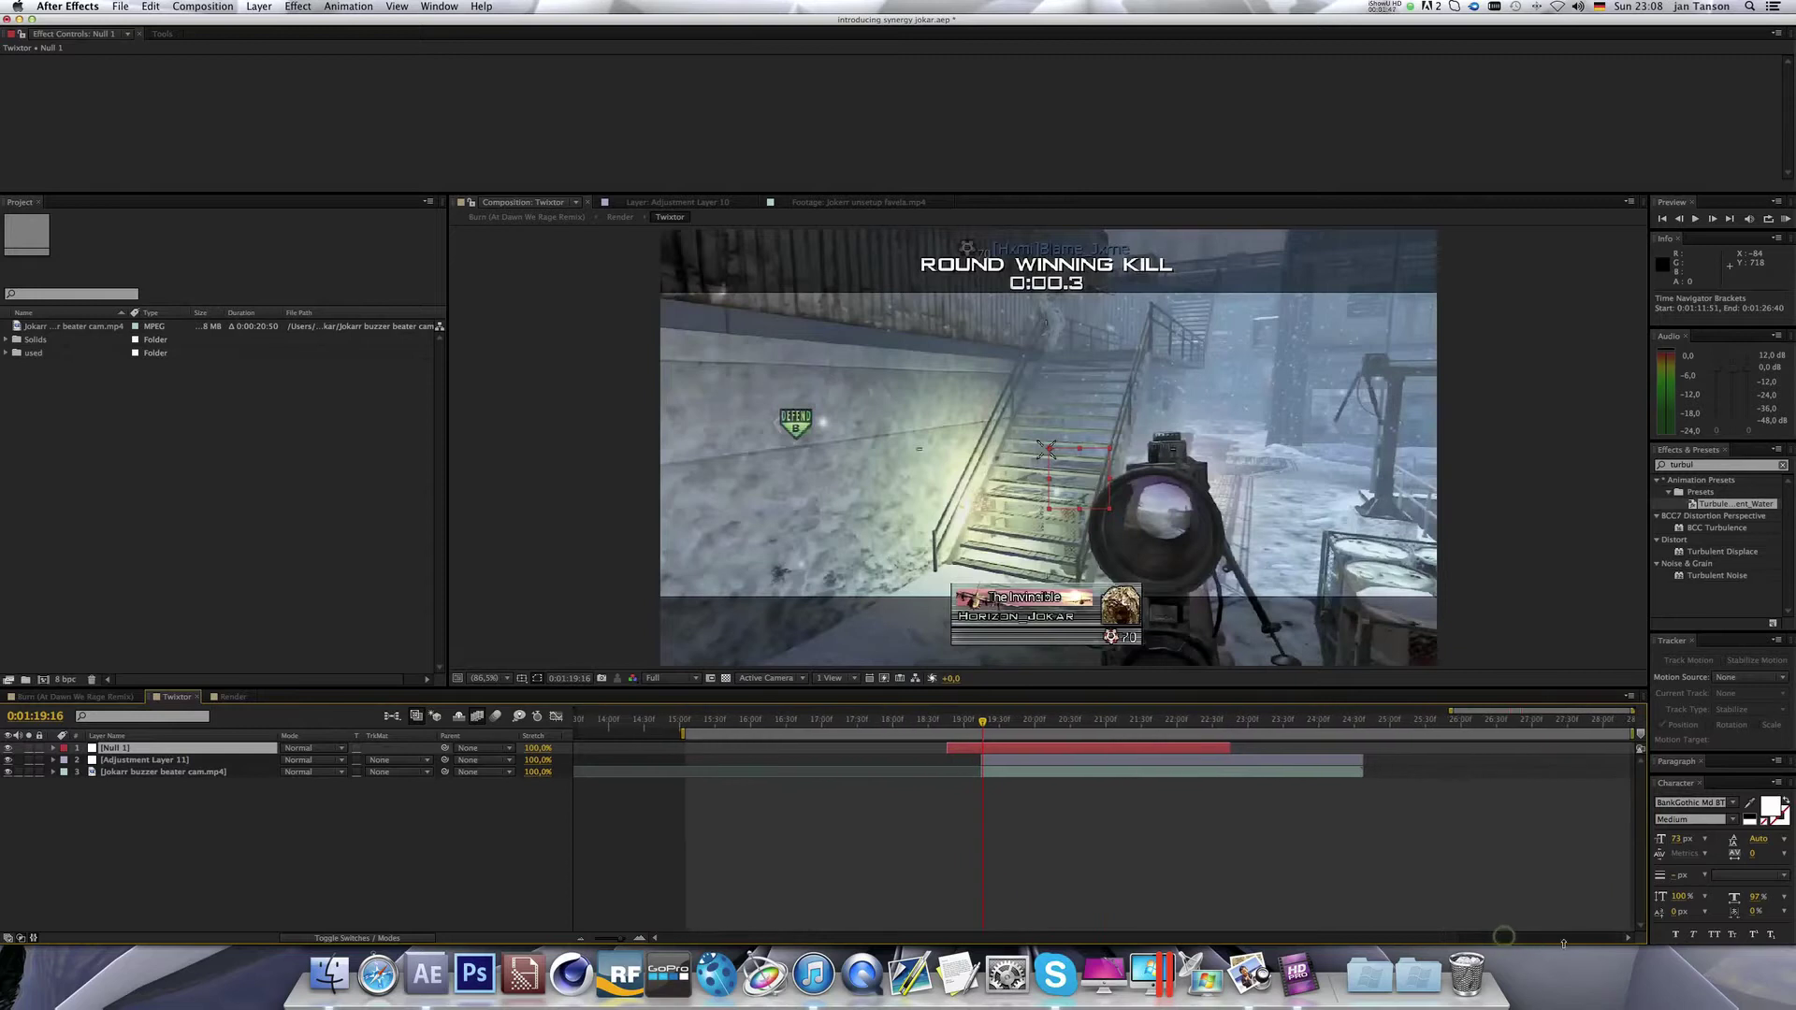
pyautogui.moveTo(1019, 745); pyautogui.dragTo(1052, 745)
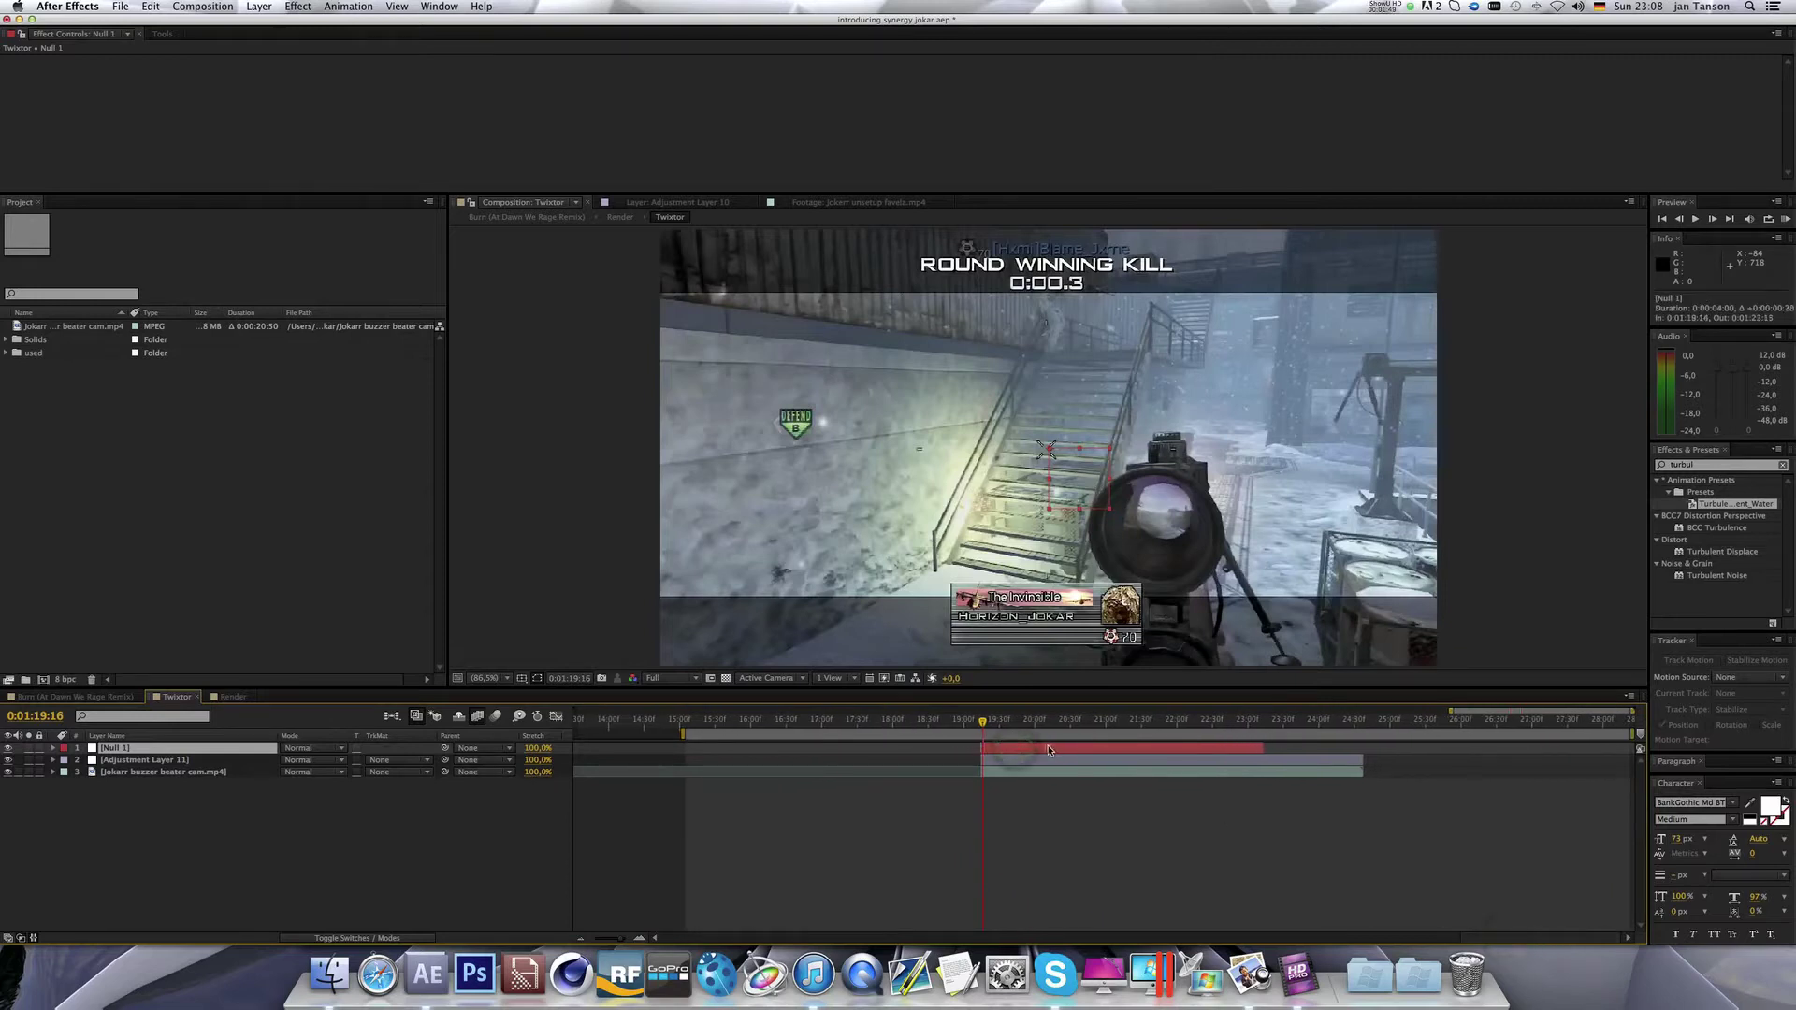
pyautogui.moveTo(1265, 745); pyautogui.dragTo(1358, 743)
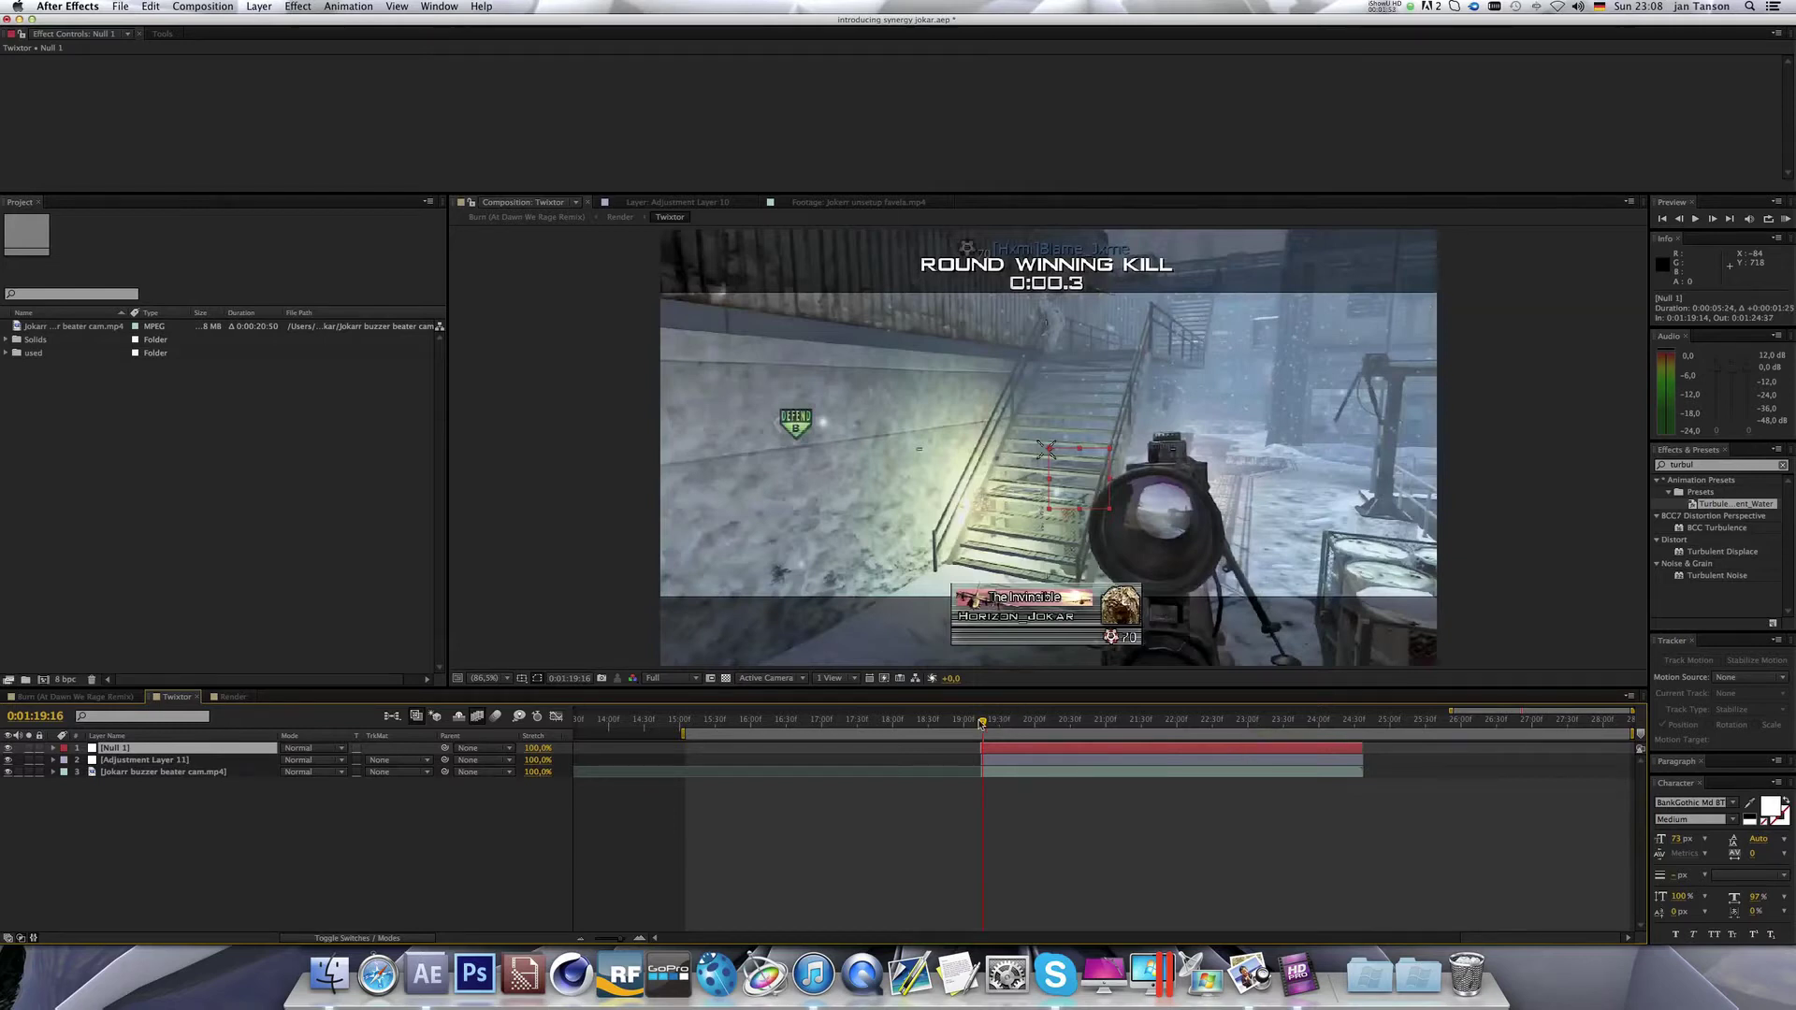
pyautogui.moveTo(981, 723); pyautogui.dragTo(1011, 730)
pyautogui.scroll(3, 1060, 461)
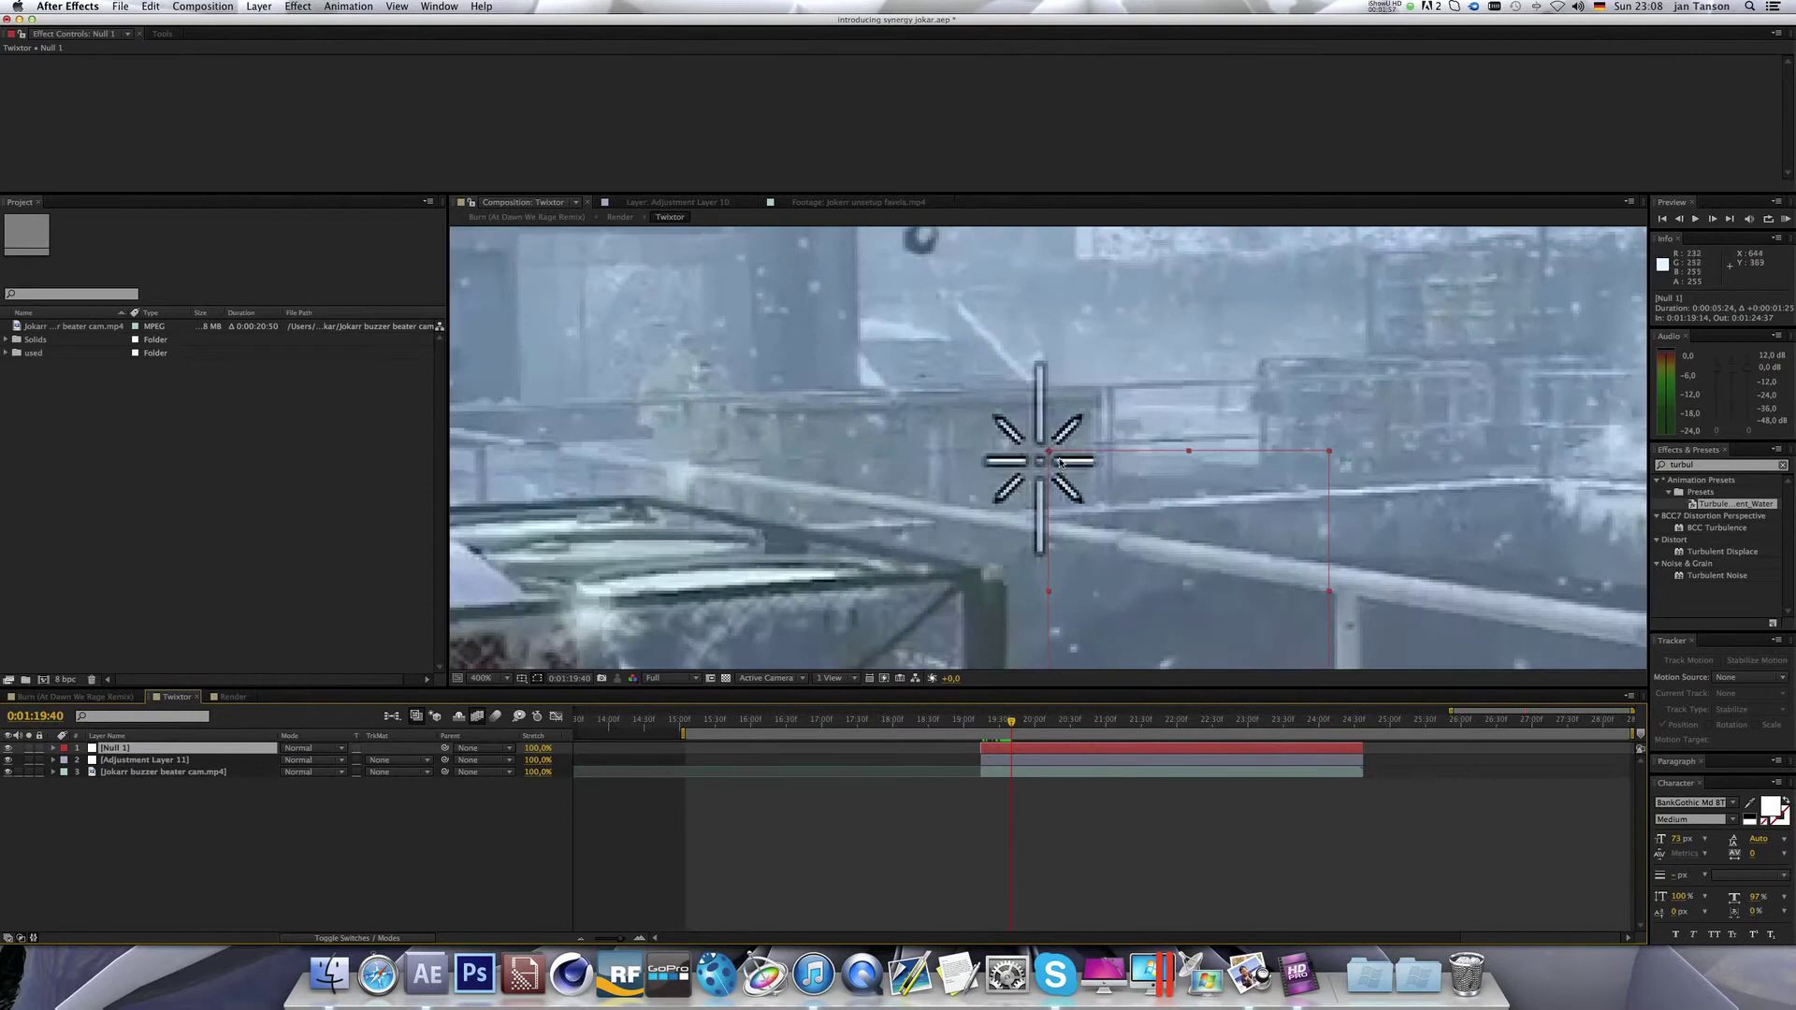
pyautogui.scroll(-2, 1060, 461)
# Fit the viewer to the frame, select the gameplay footage layer, and step back a few frames.
pyautogui.click(501, 679)
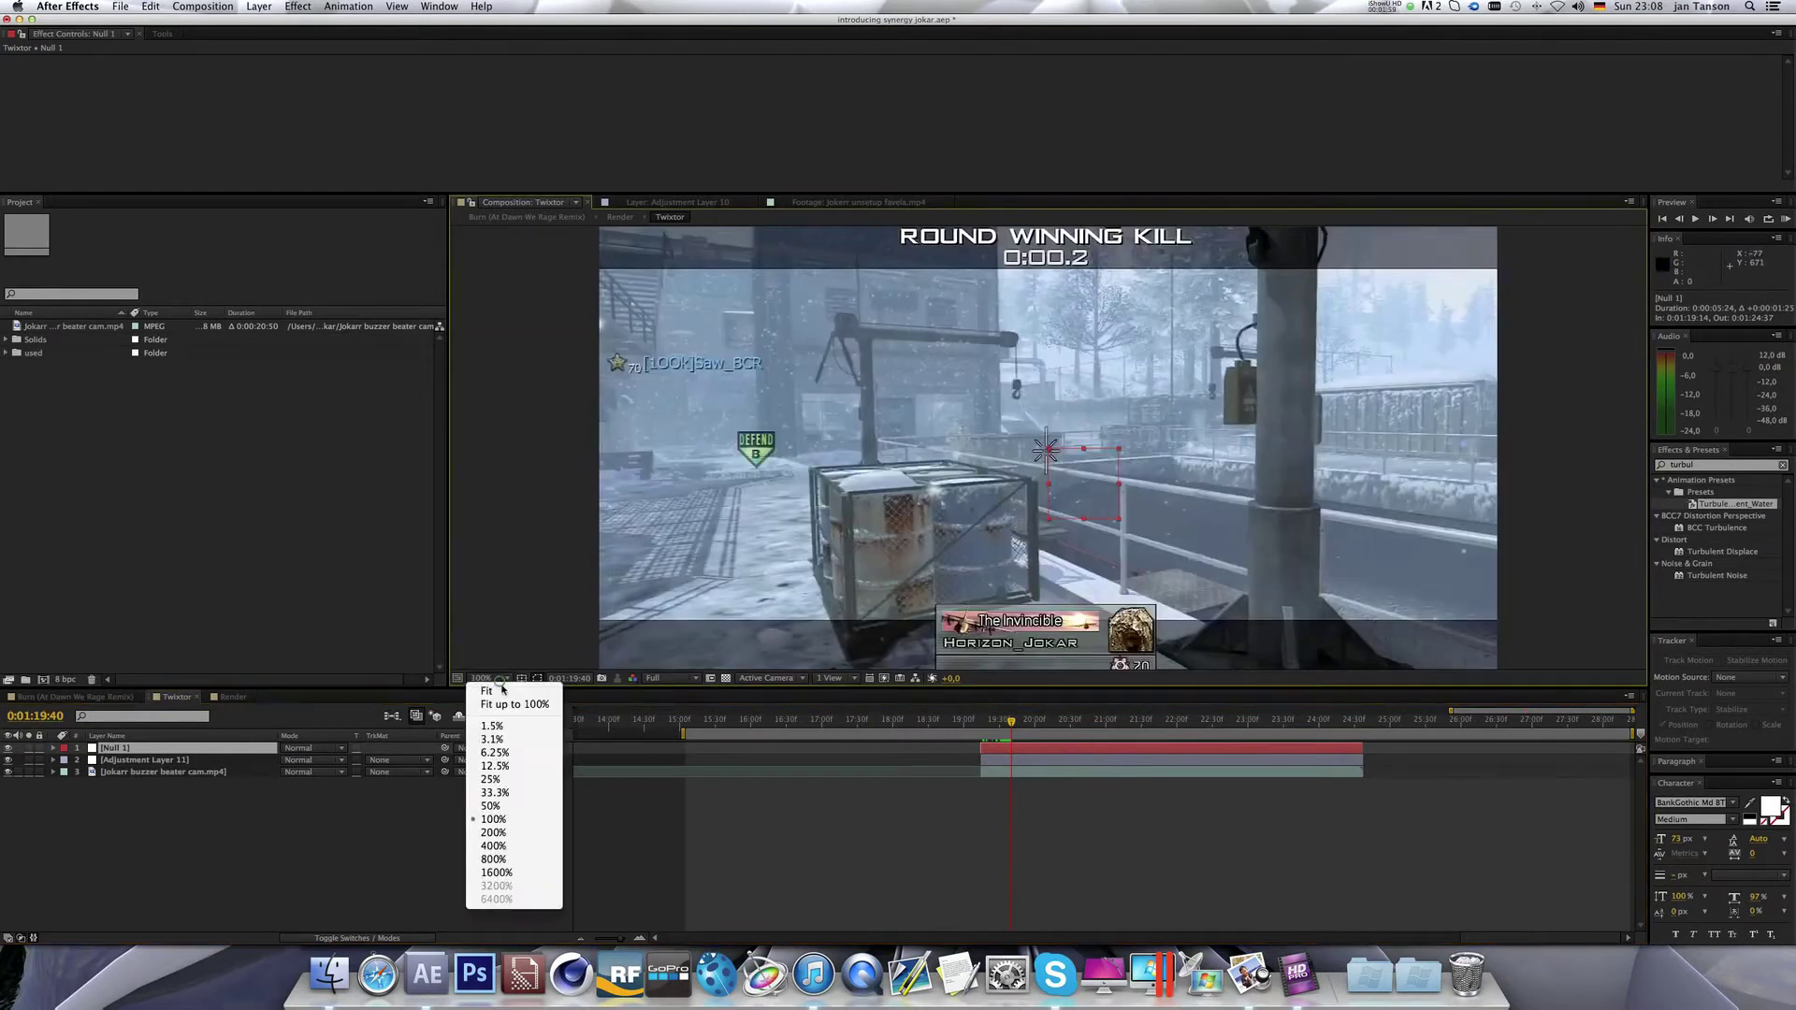
pyautogui.click(500, 690)
pyautogui.click(999, 772)
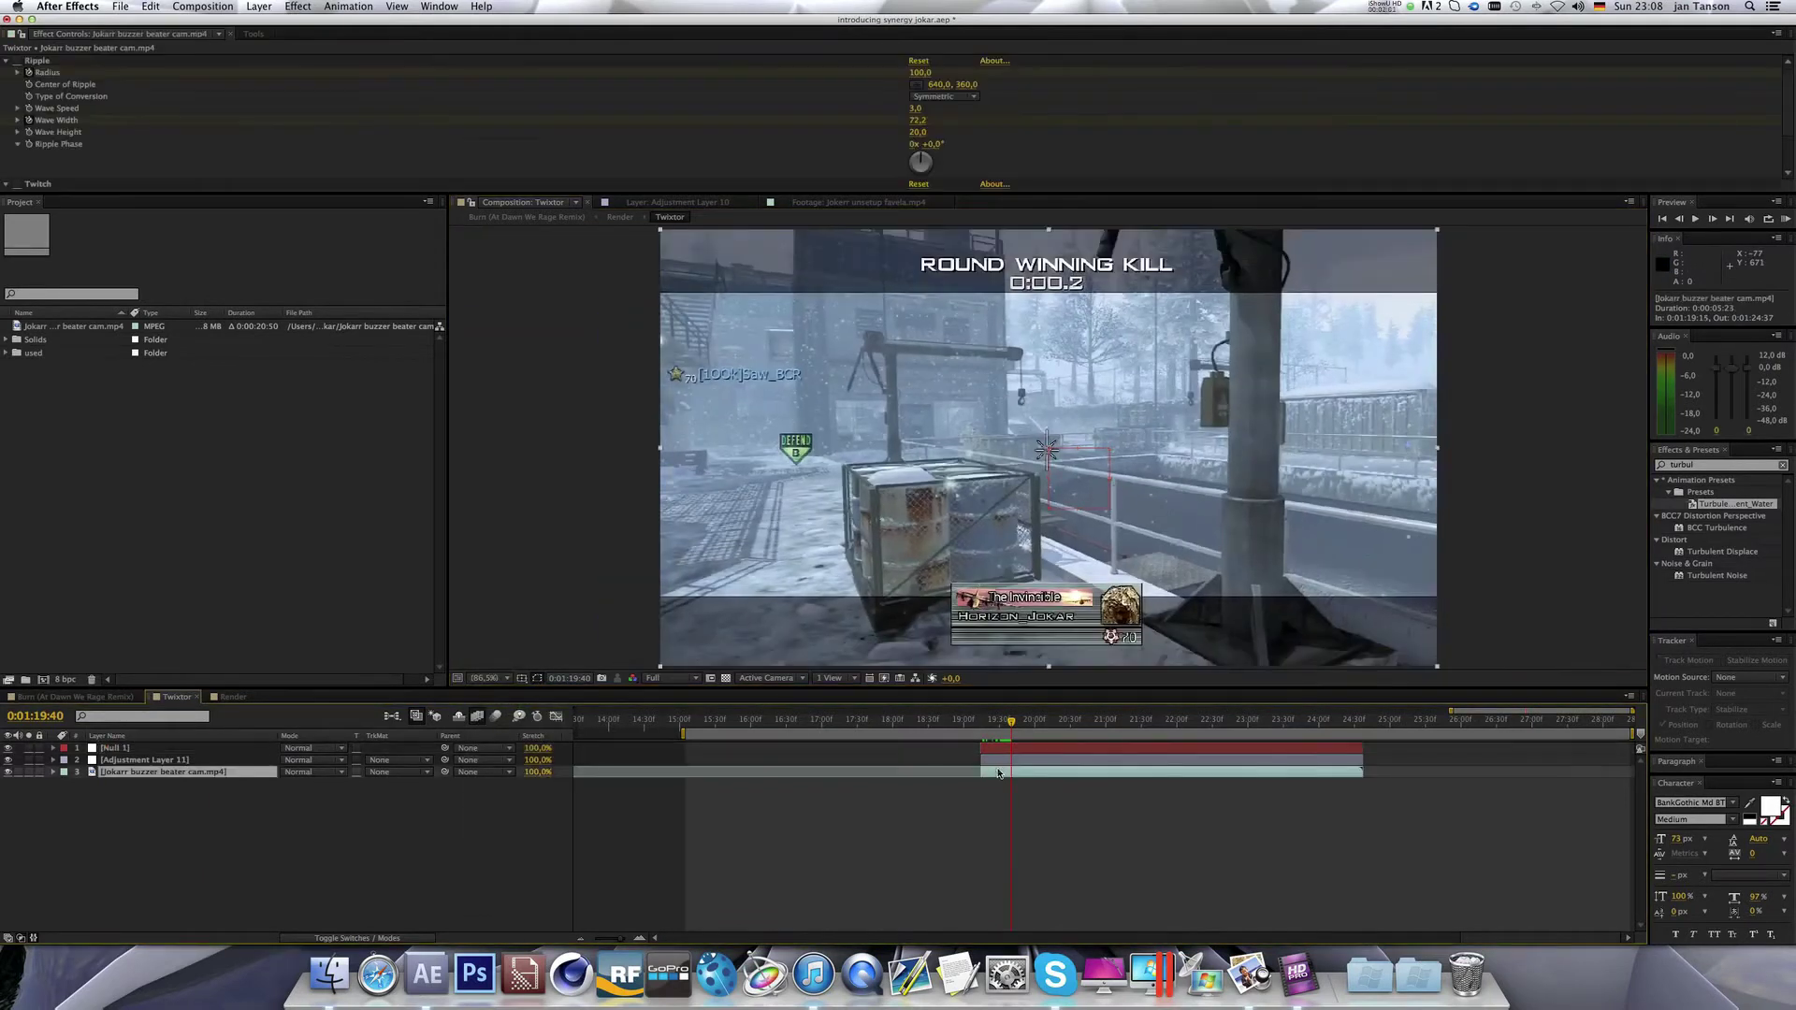
pyautogui.click(991, 722)
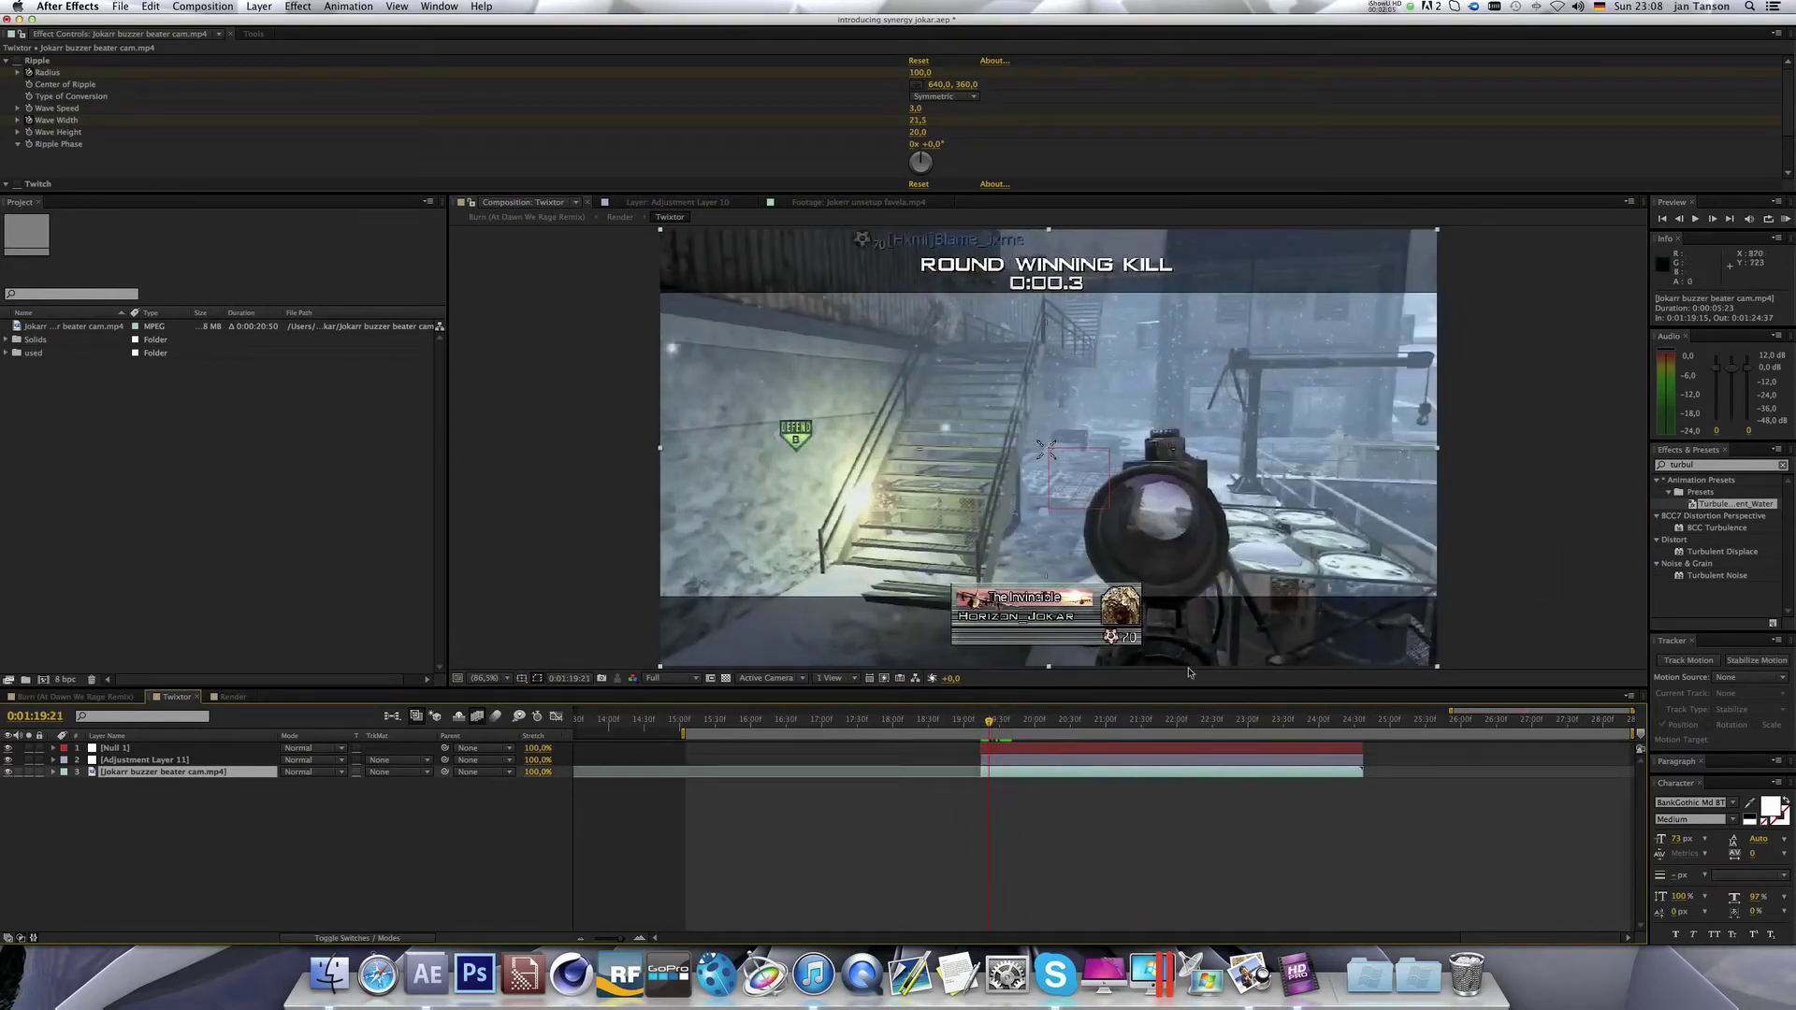
pyautogui.moveTo(988, 723); pyautogui.dragTo(988, 723)
# Start Track Motion on the footage layer and enlarge the Tracker panel.
pyautogui.rightClick(1002, 776)
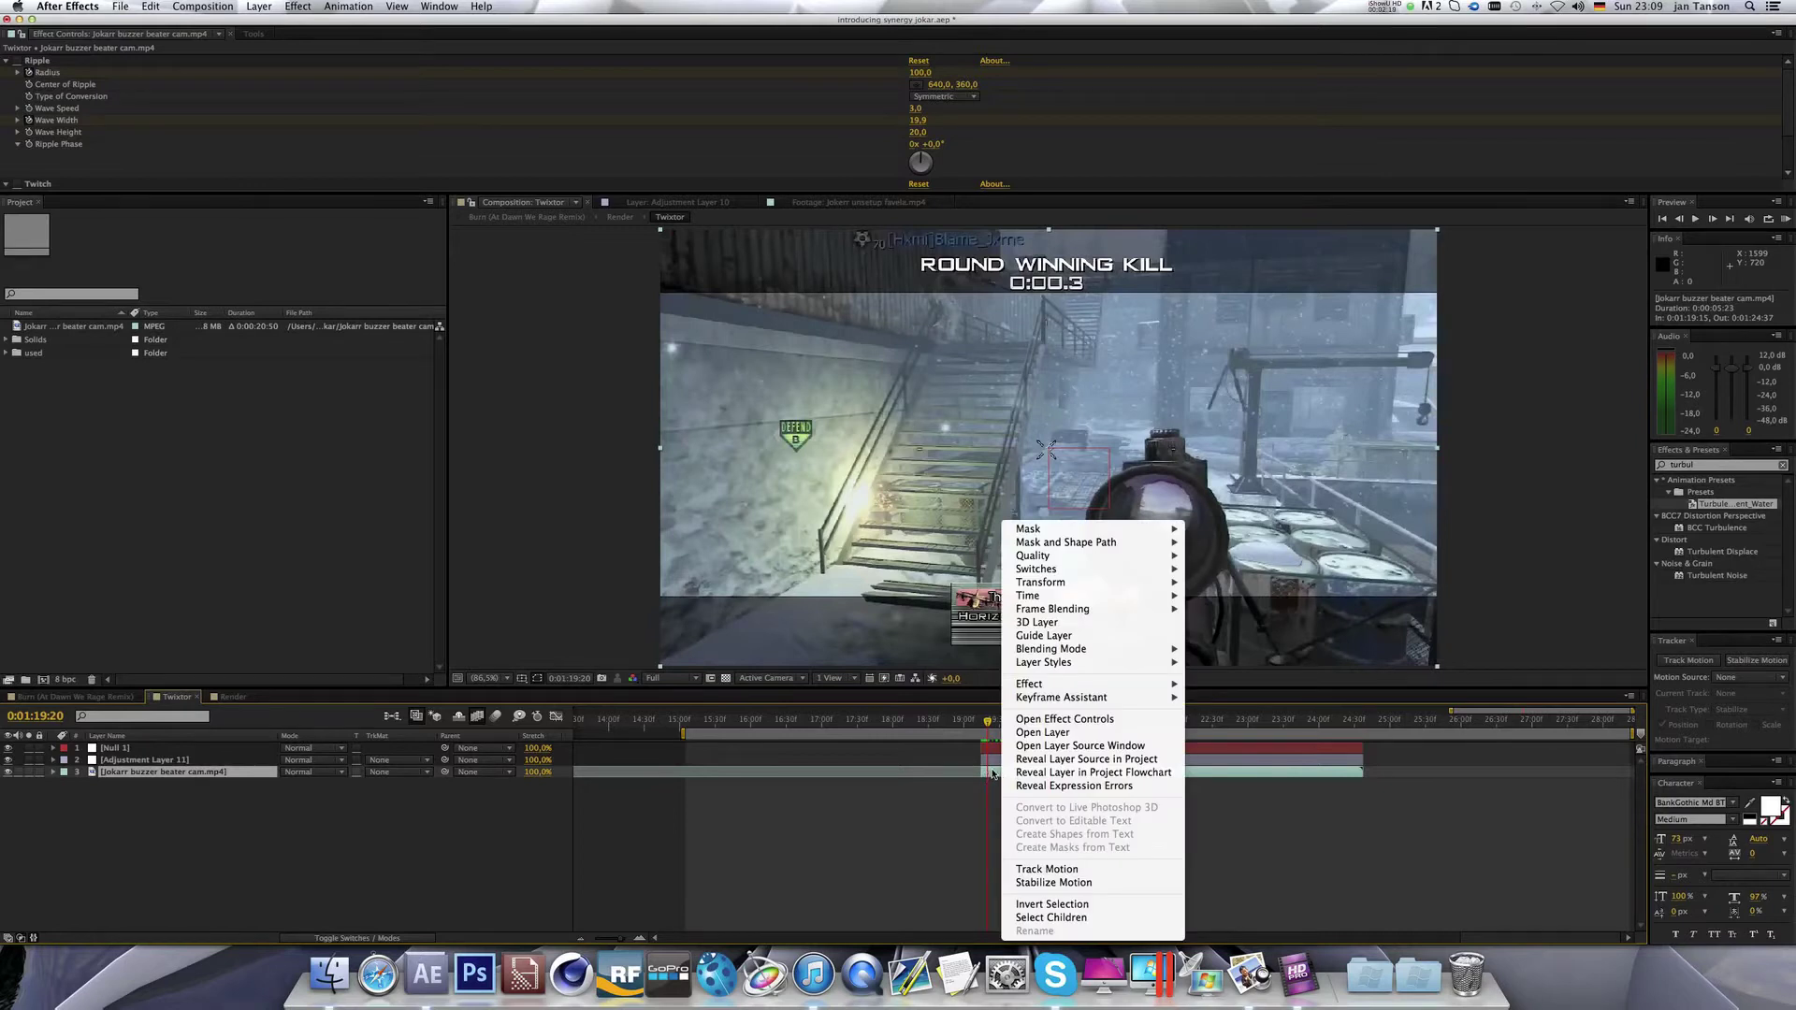
pyautogui.click(1050, 873)
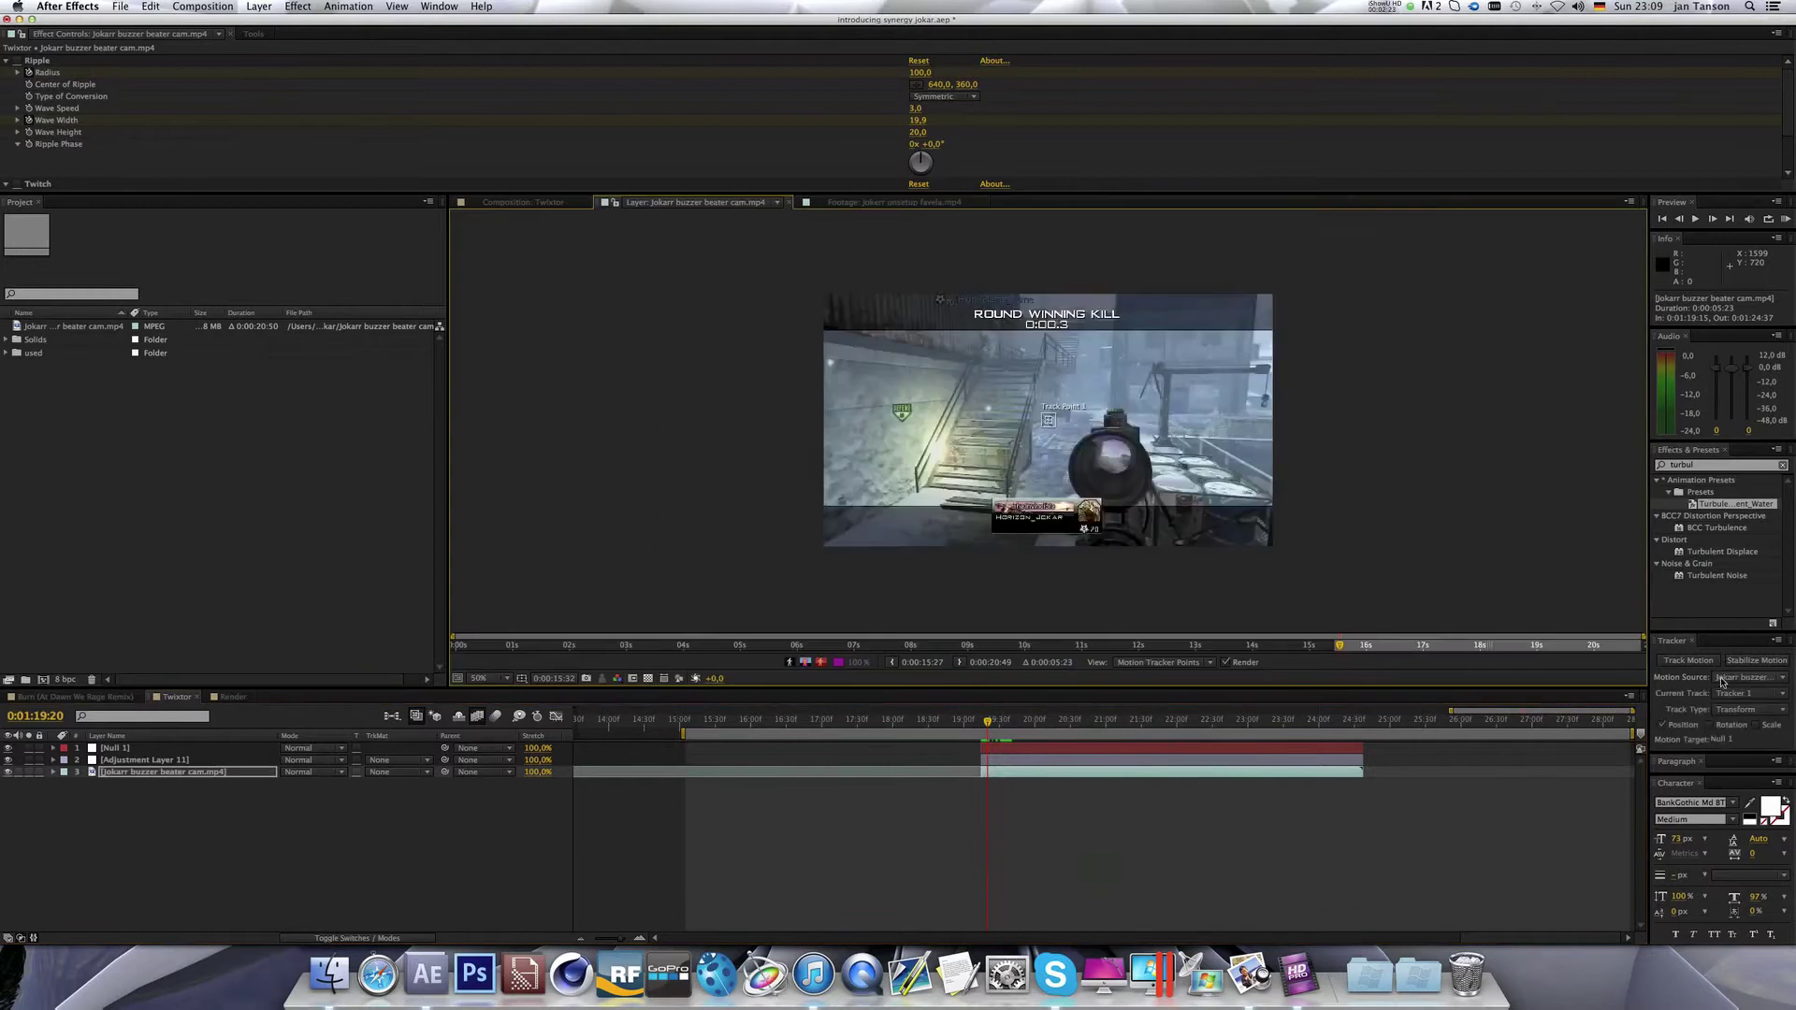
pyautogui.scroll(2, 1051, 424)
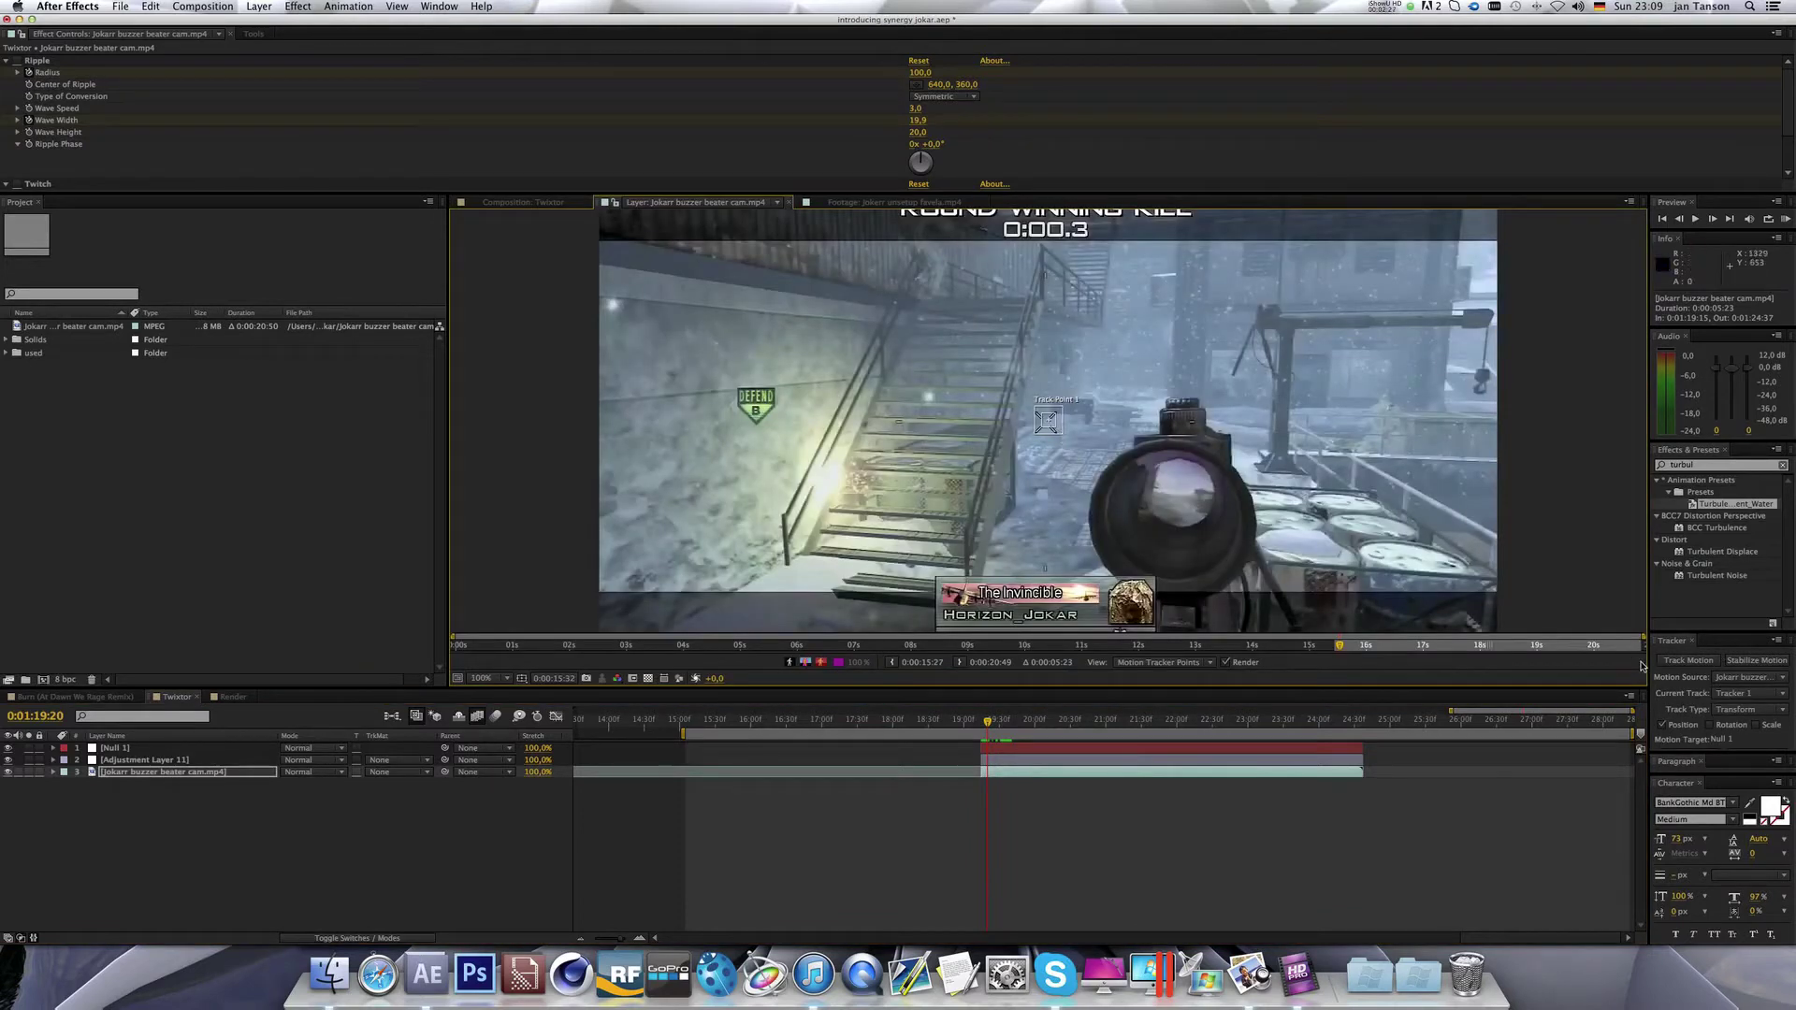
pyautogui.moveTo(1741, 632); pyautogui.dragTo(1741, 512)
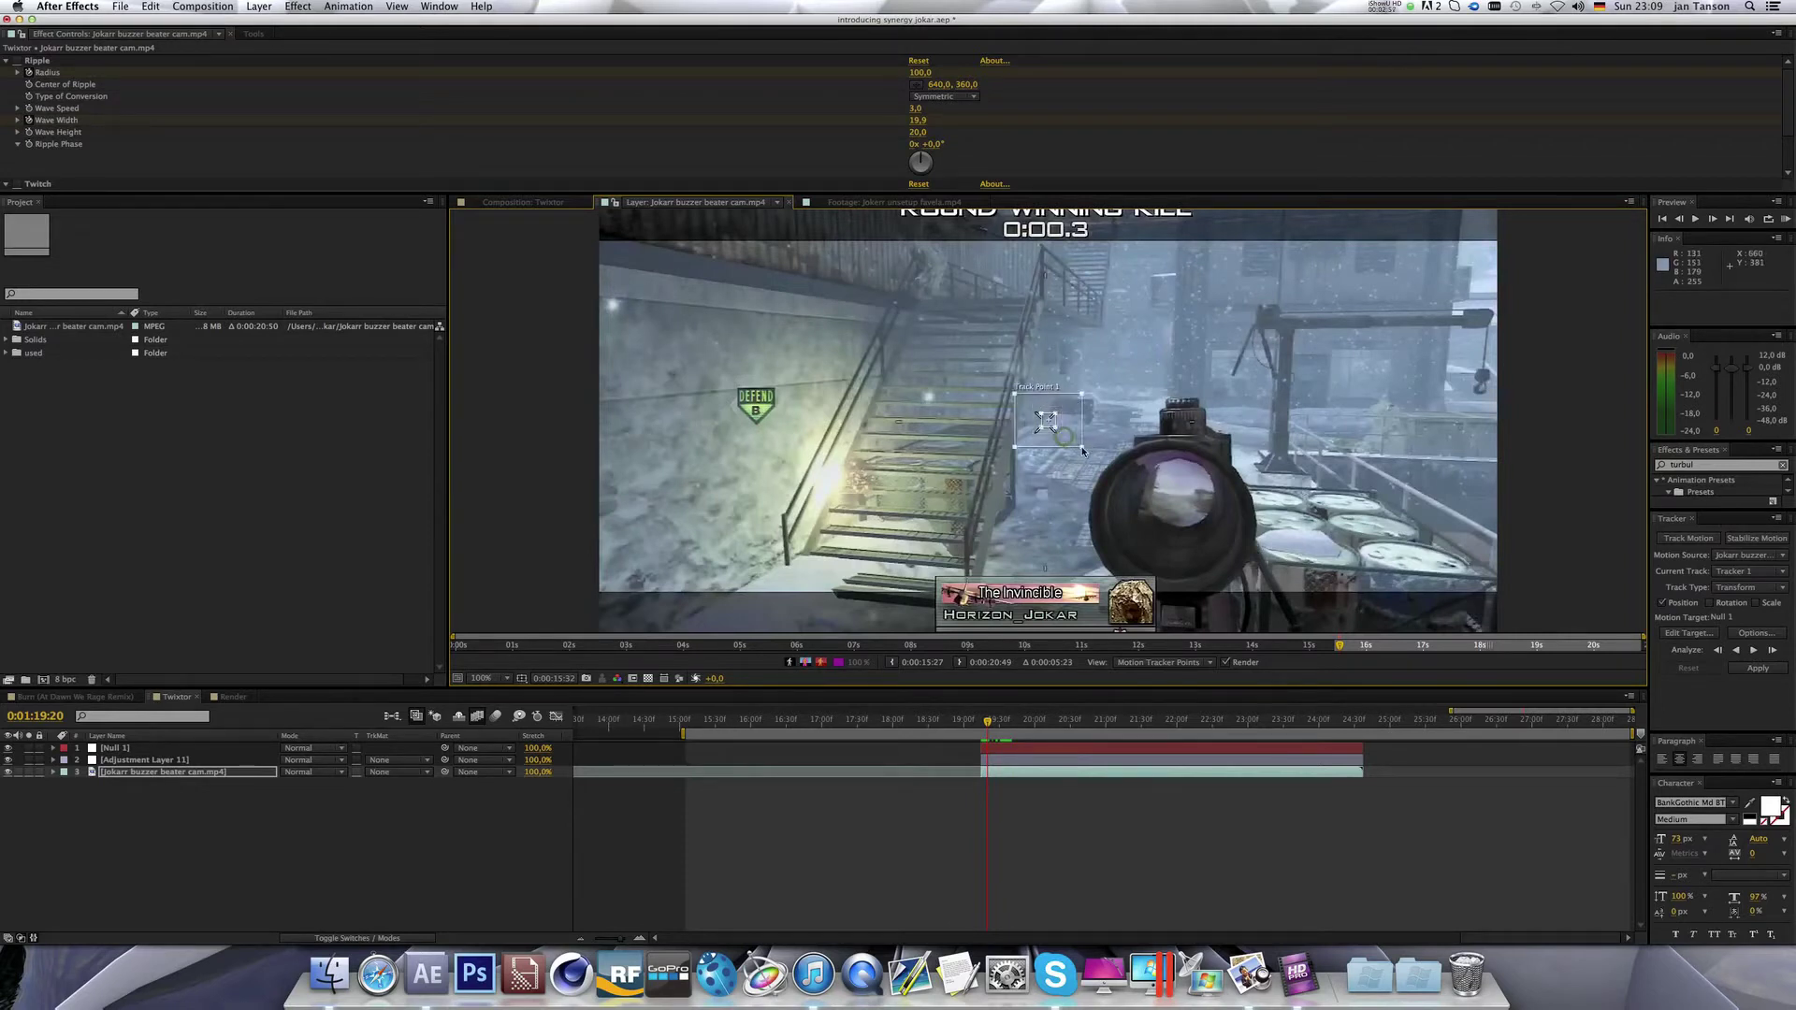
# Enlarge Track Point 1's boxes, place it on the crane hook, and return to the tracking start frame.
pyautogui.moveTo(1082, 451); pyautogui.dragTo(1478, 395)
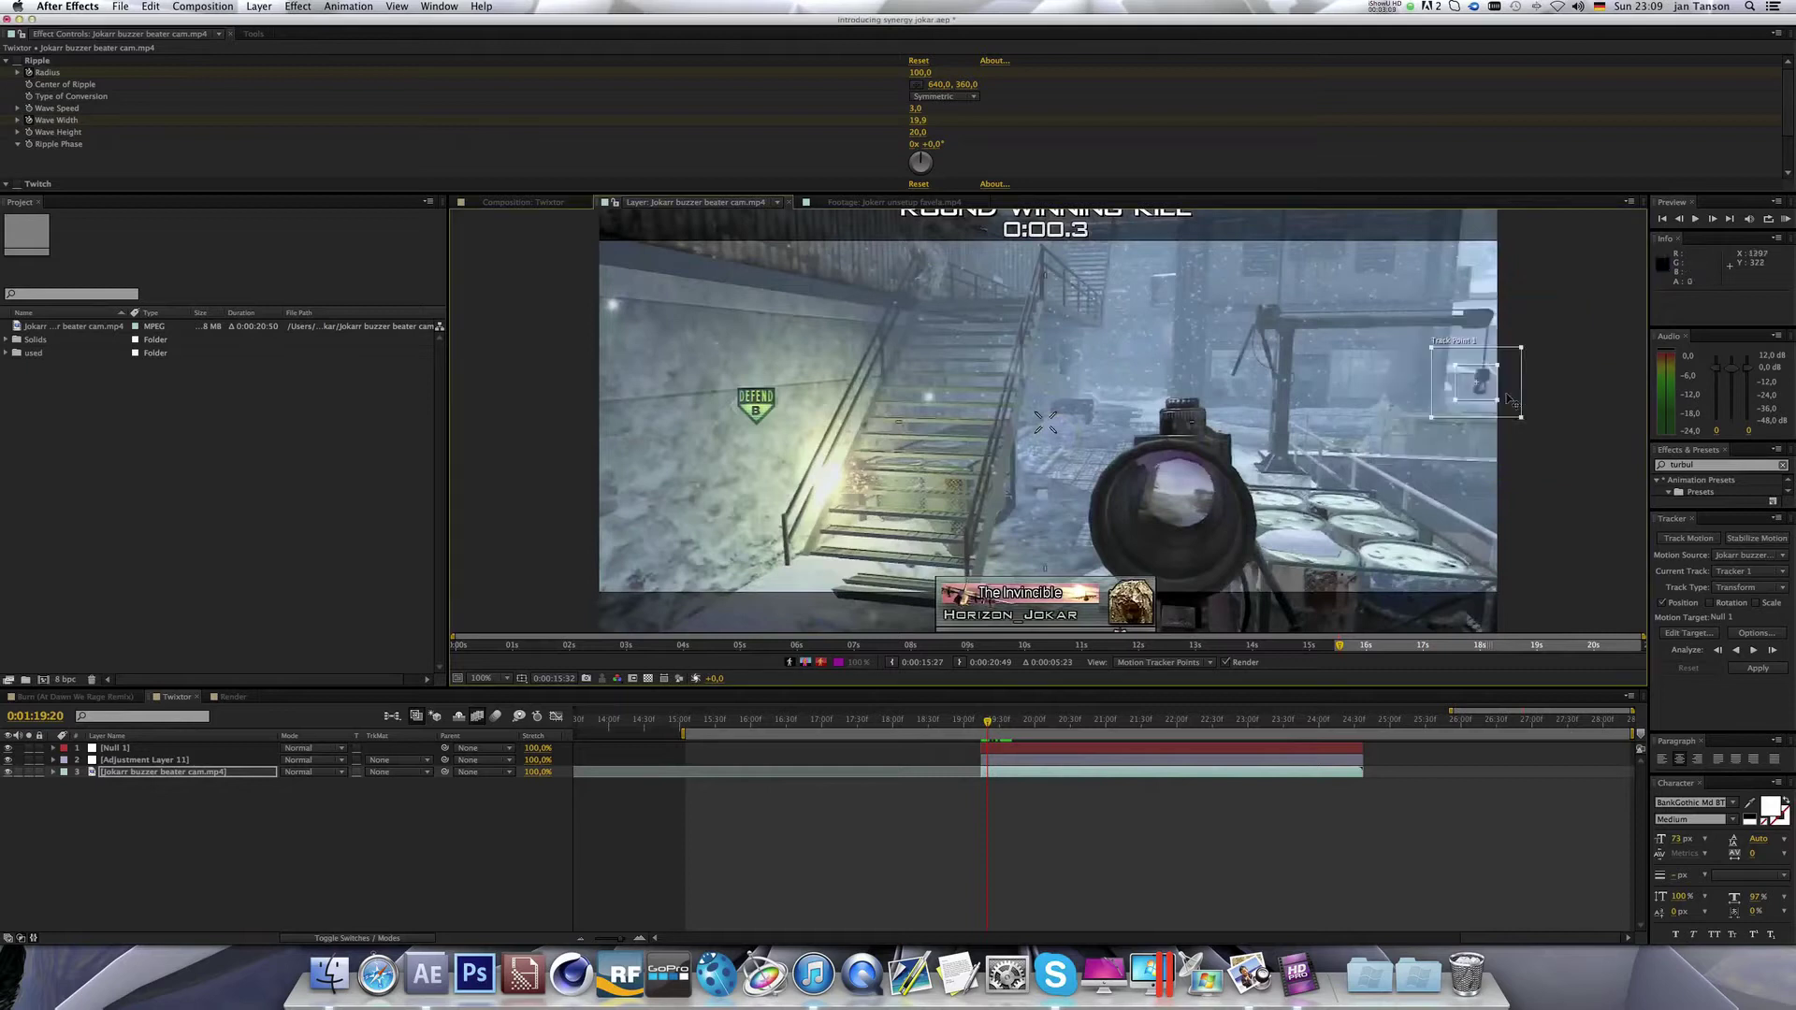
pyautogui.click(1454, 402)
pyautogui.moveTo(1476, 403); pyautogui.dragTo(1540, 429)
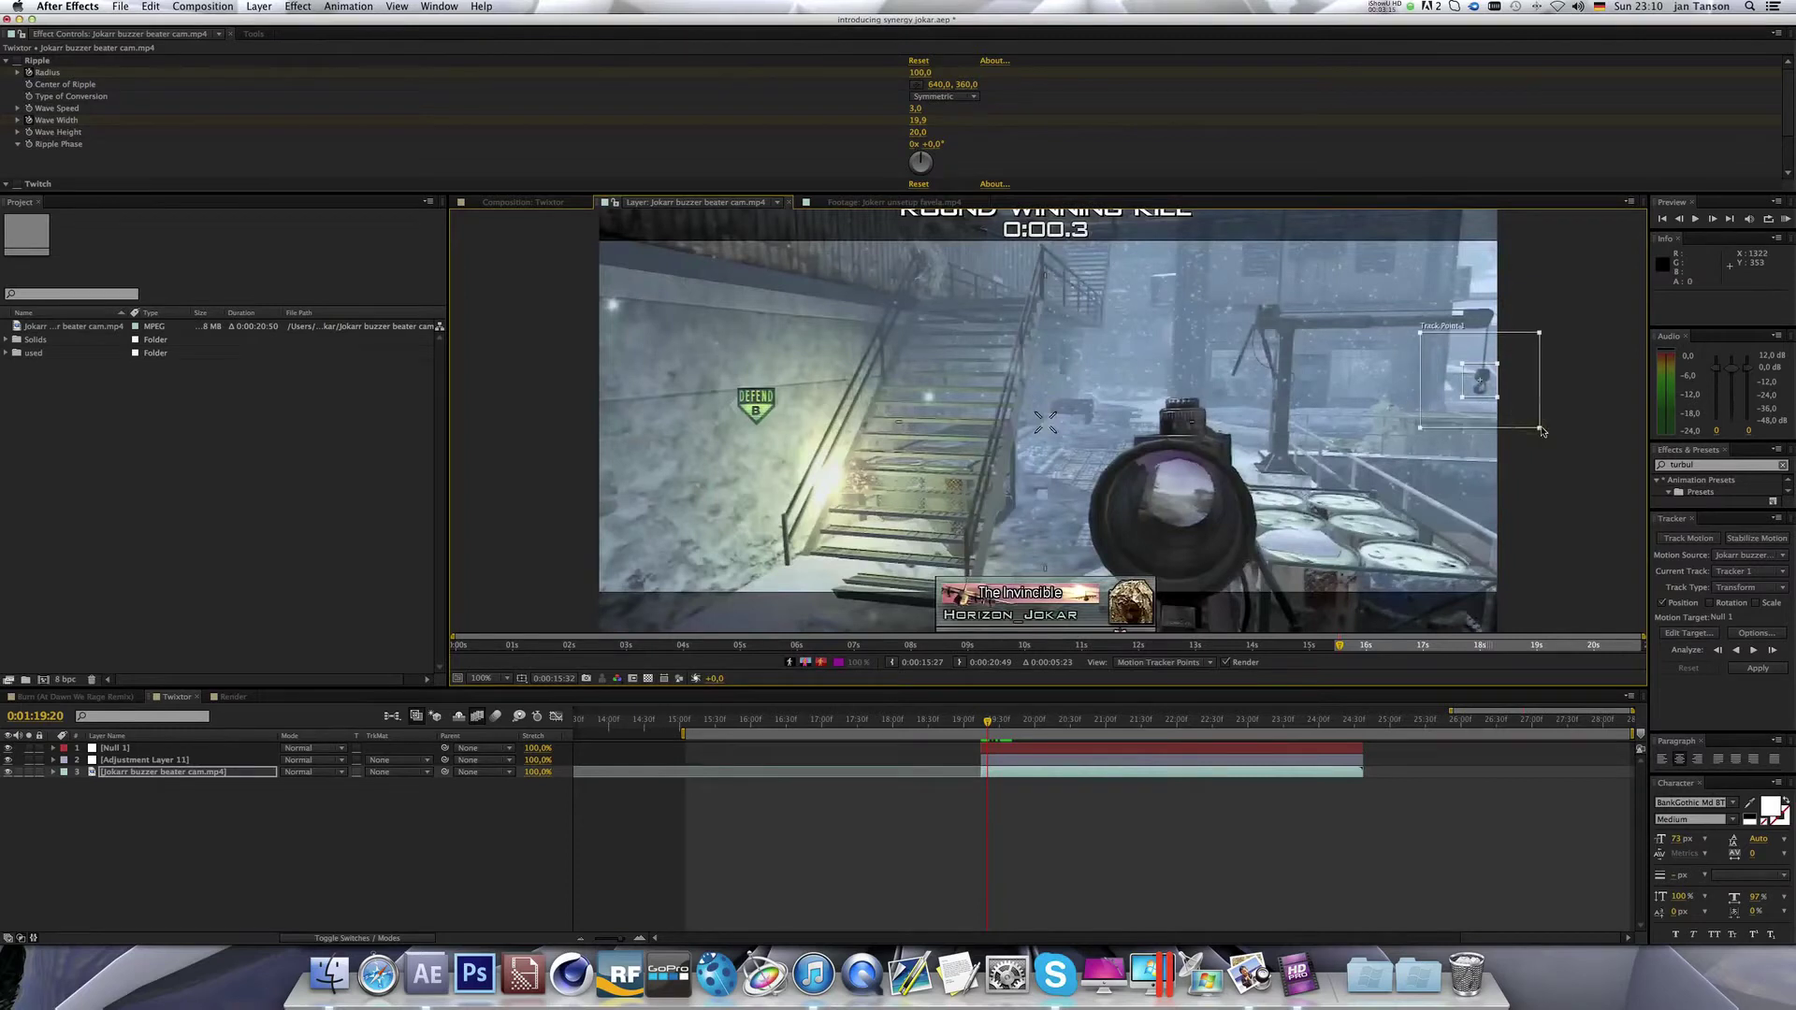
pyautogui.click(992, 725)
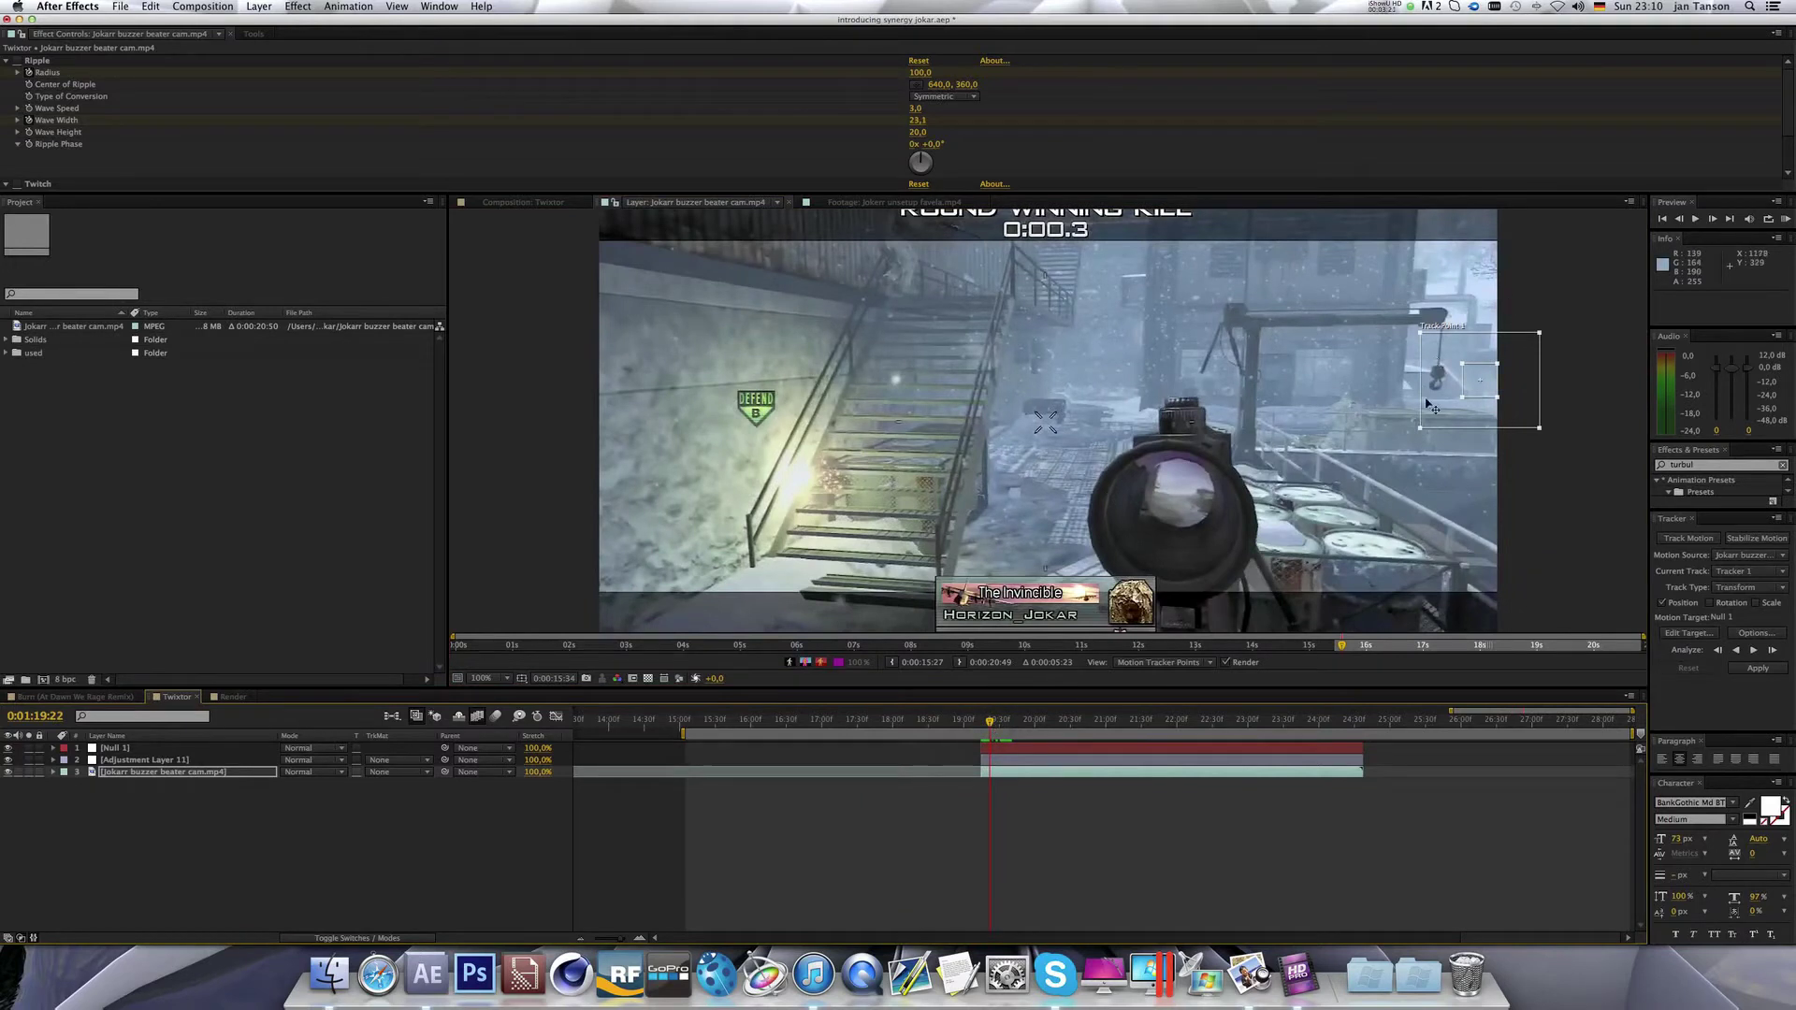
pyautogui.moveTo(1423, 428)
pyautogui.mouseDown()
pyautogui.moveTo(1446, 399)
pyautogui.moveTo(1417, 428)
pyautogui.mouseUp()
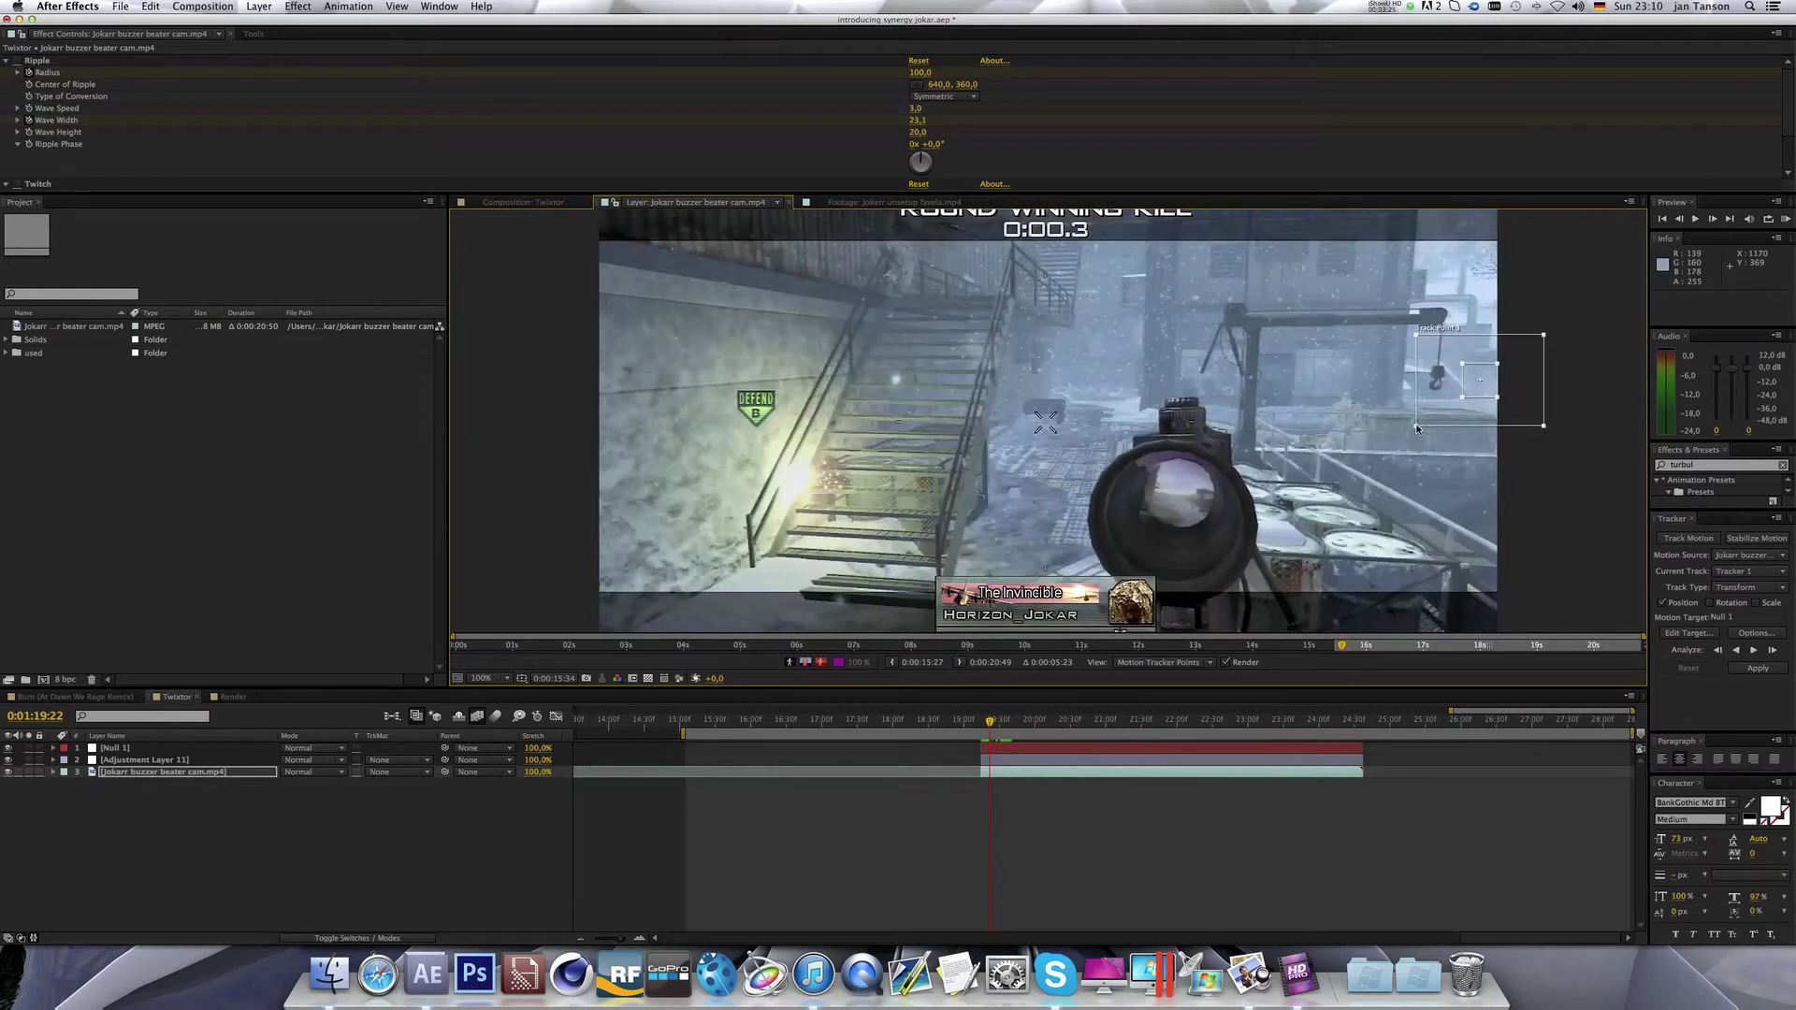
pyautogui.moveTo(991, 721); pyautogui.dragTo(989, 721)
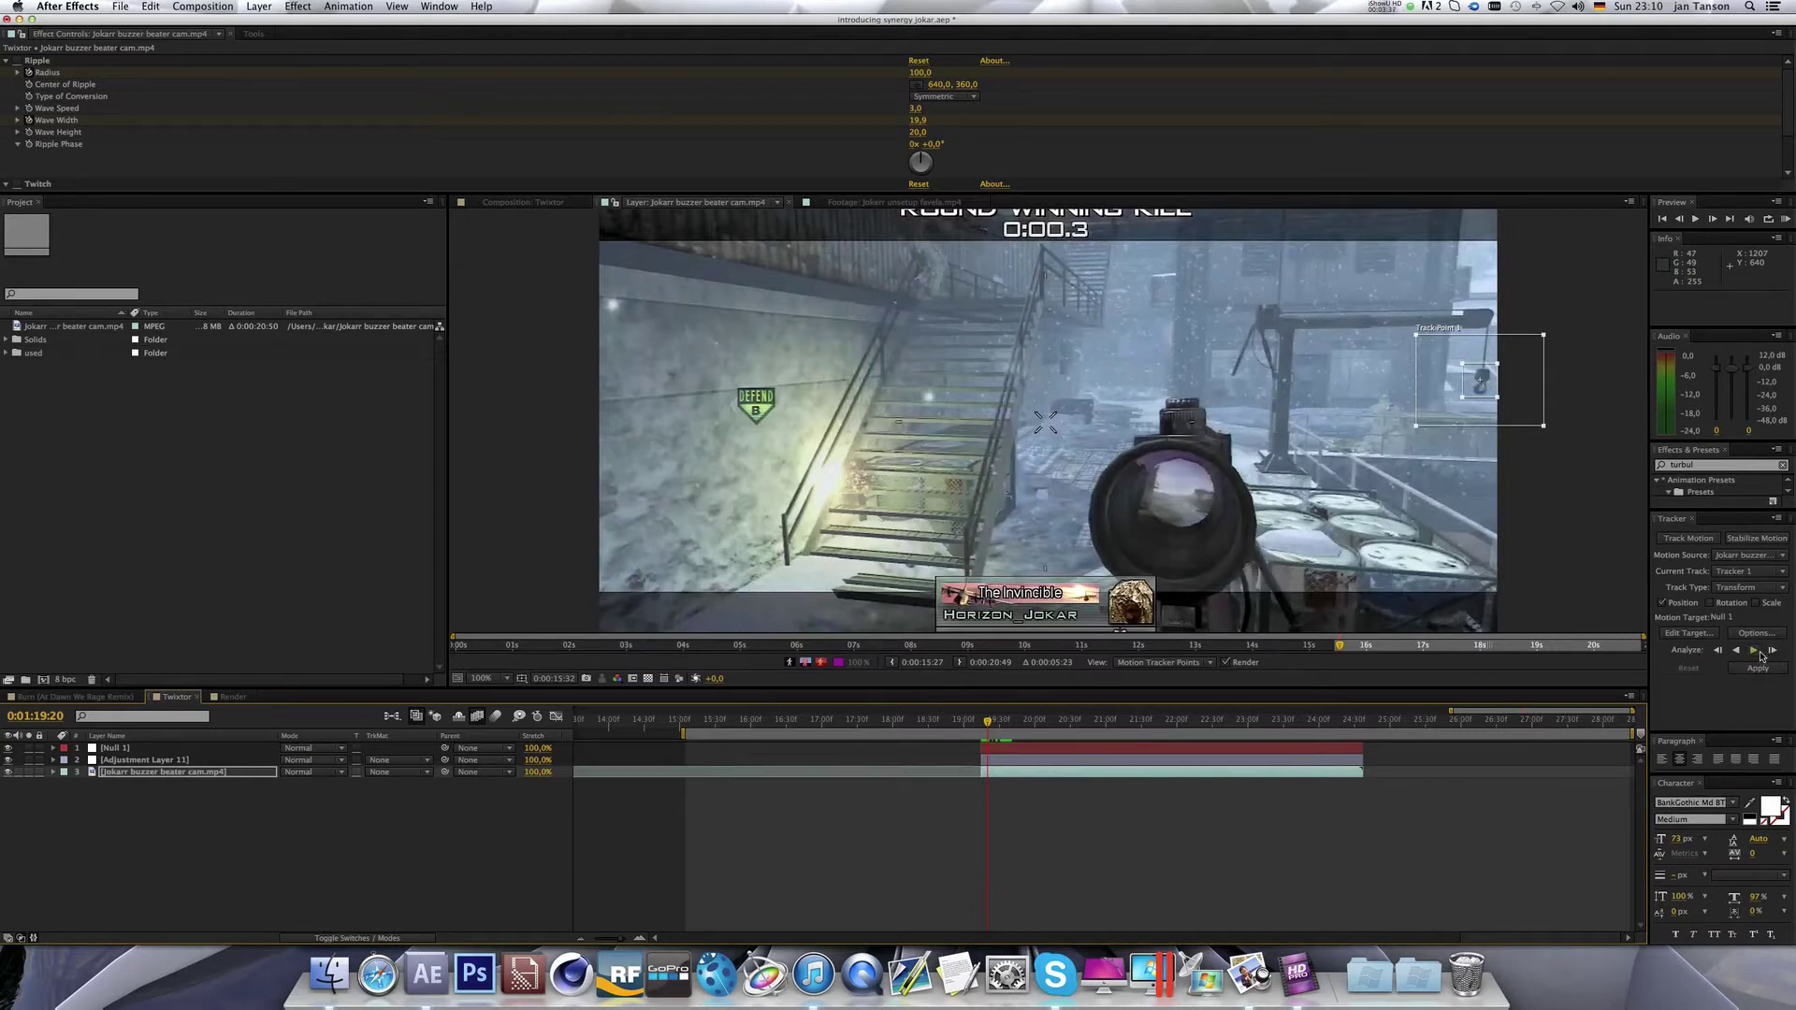
# Analyze forward, stop where the track drifted, and put the track point back on the crane hook.
pyautogui.click(1754, 652)
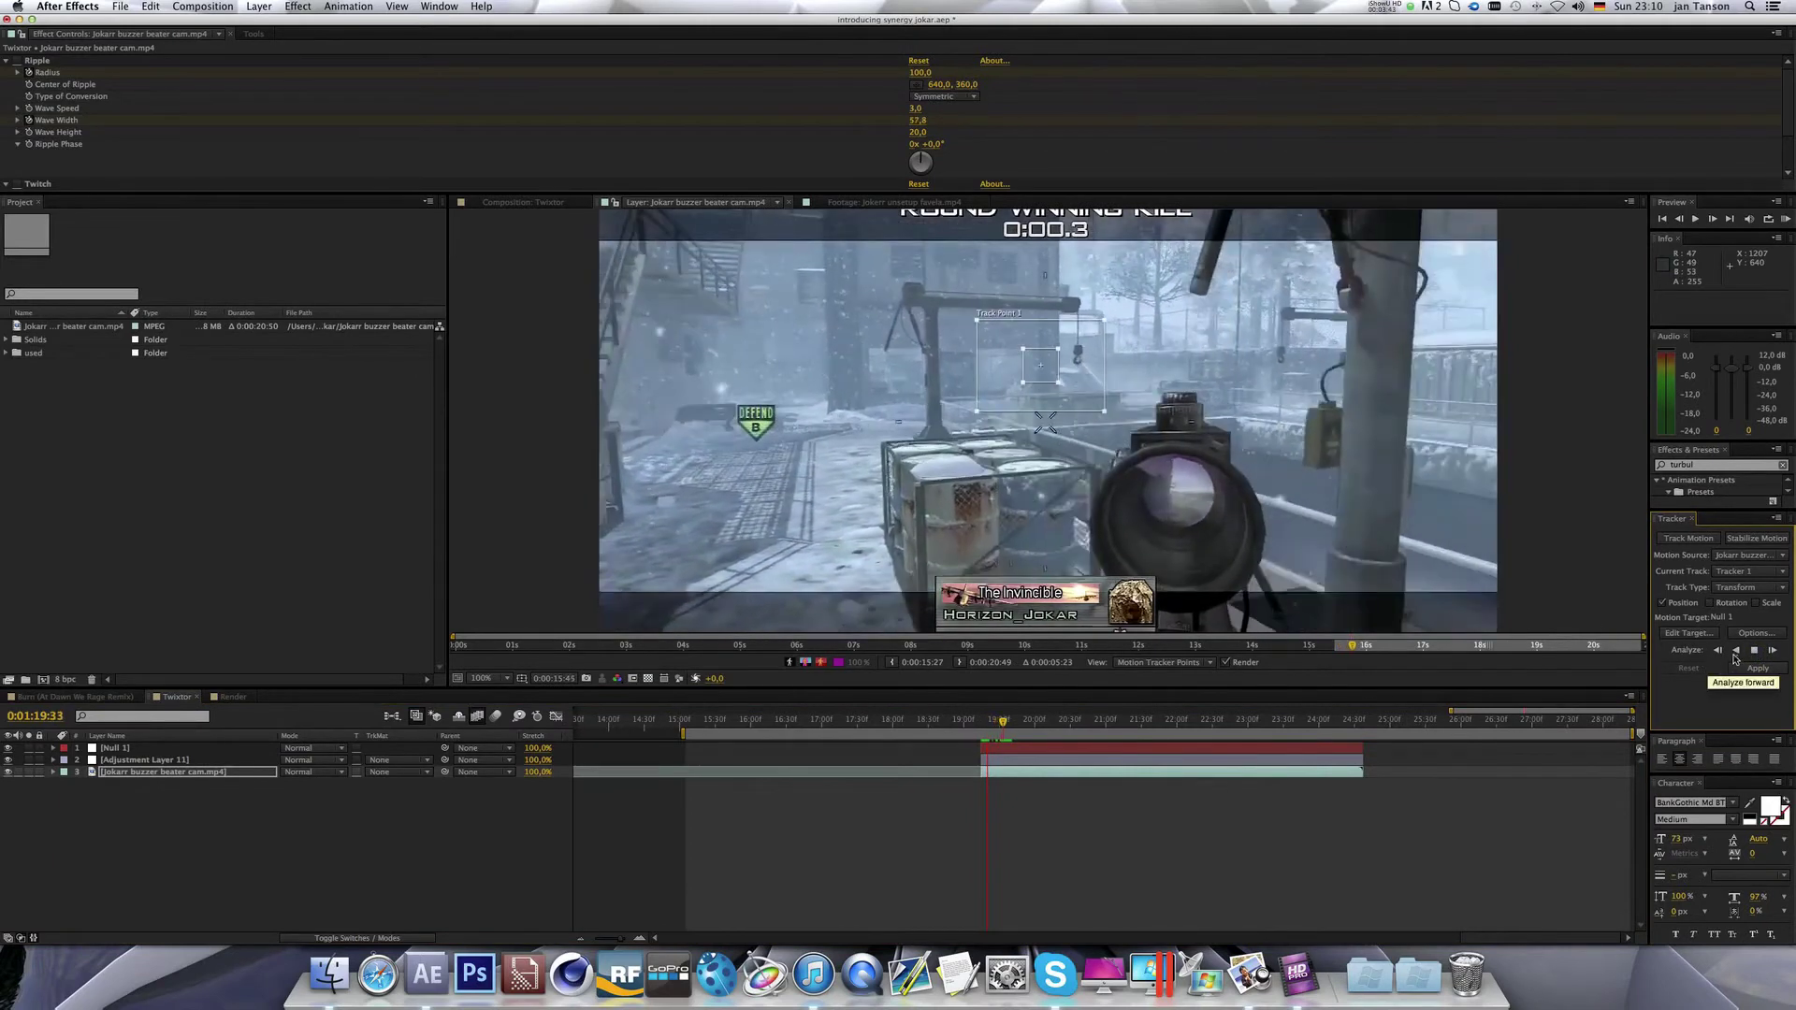
pyautogui.click(1753, 651)
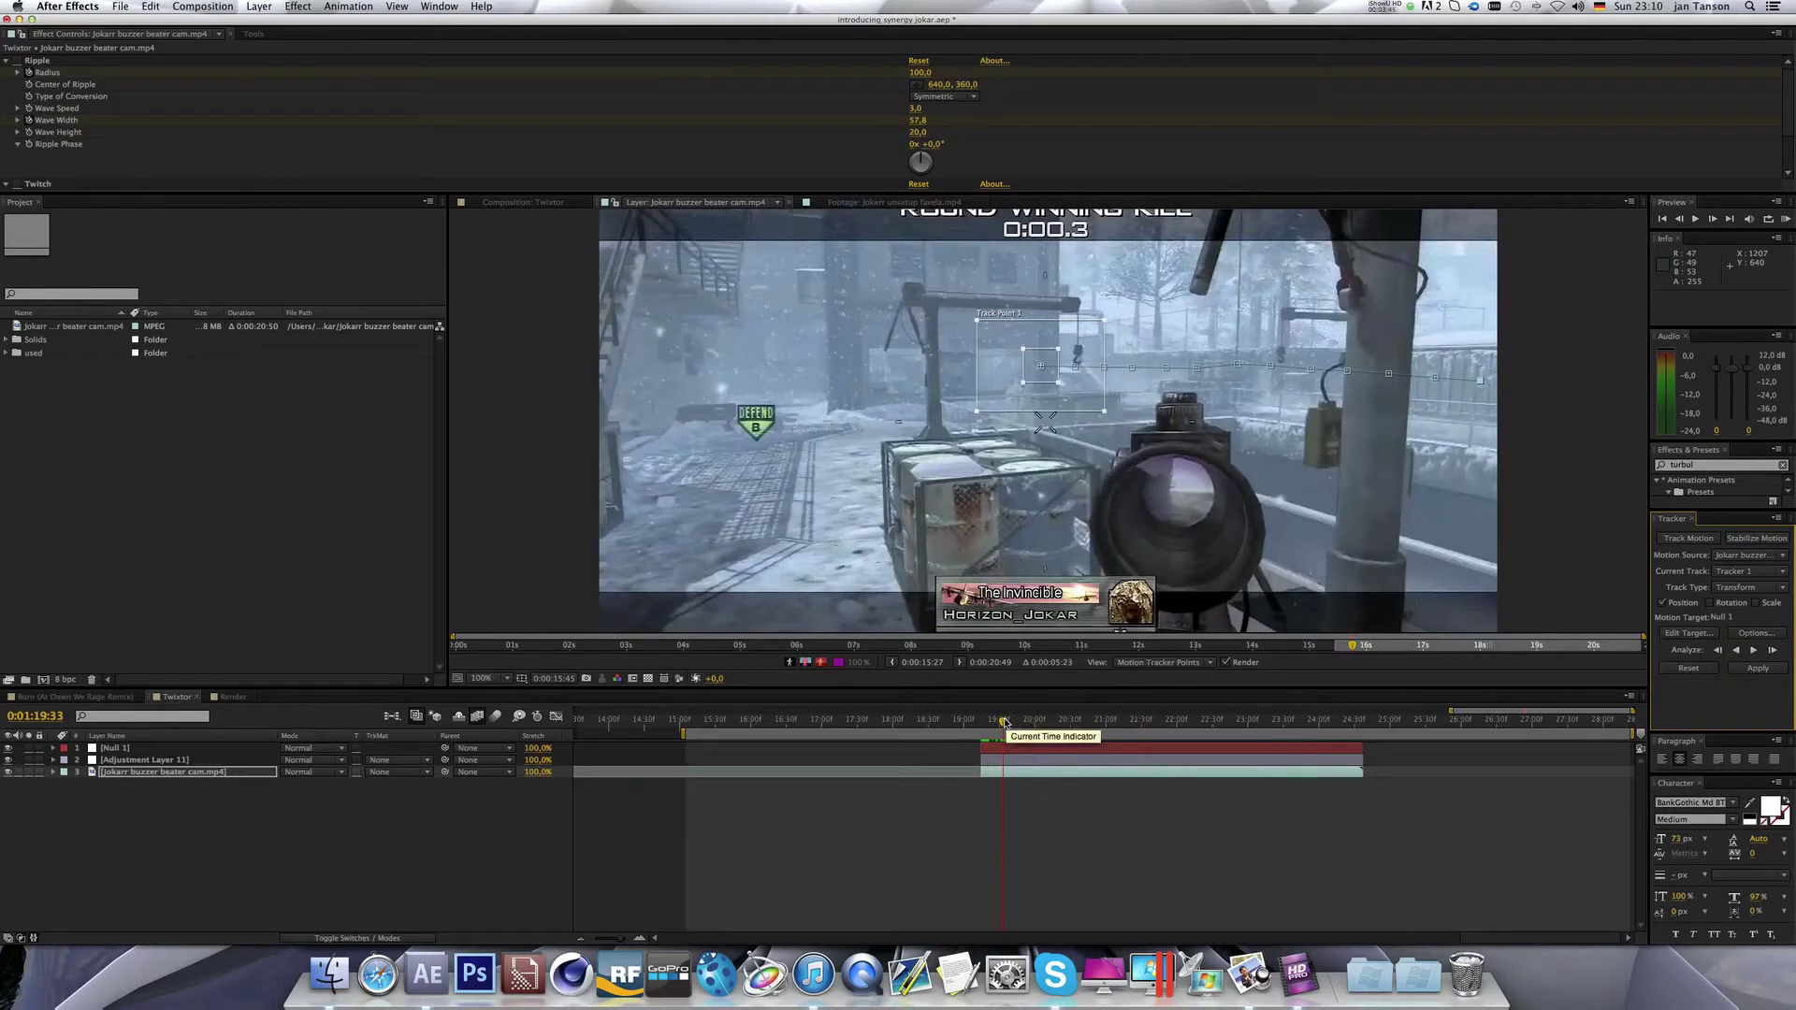
pyautogui.moveTo(1004, 721); pyautogui.dragTo(997, 723)
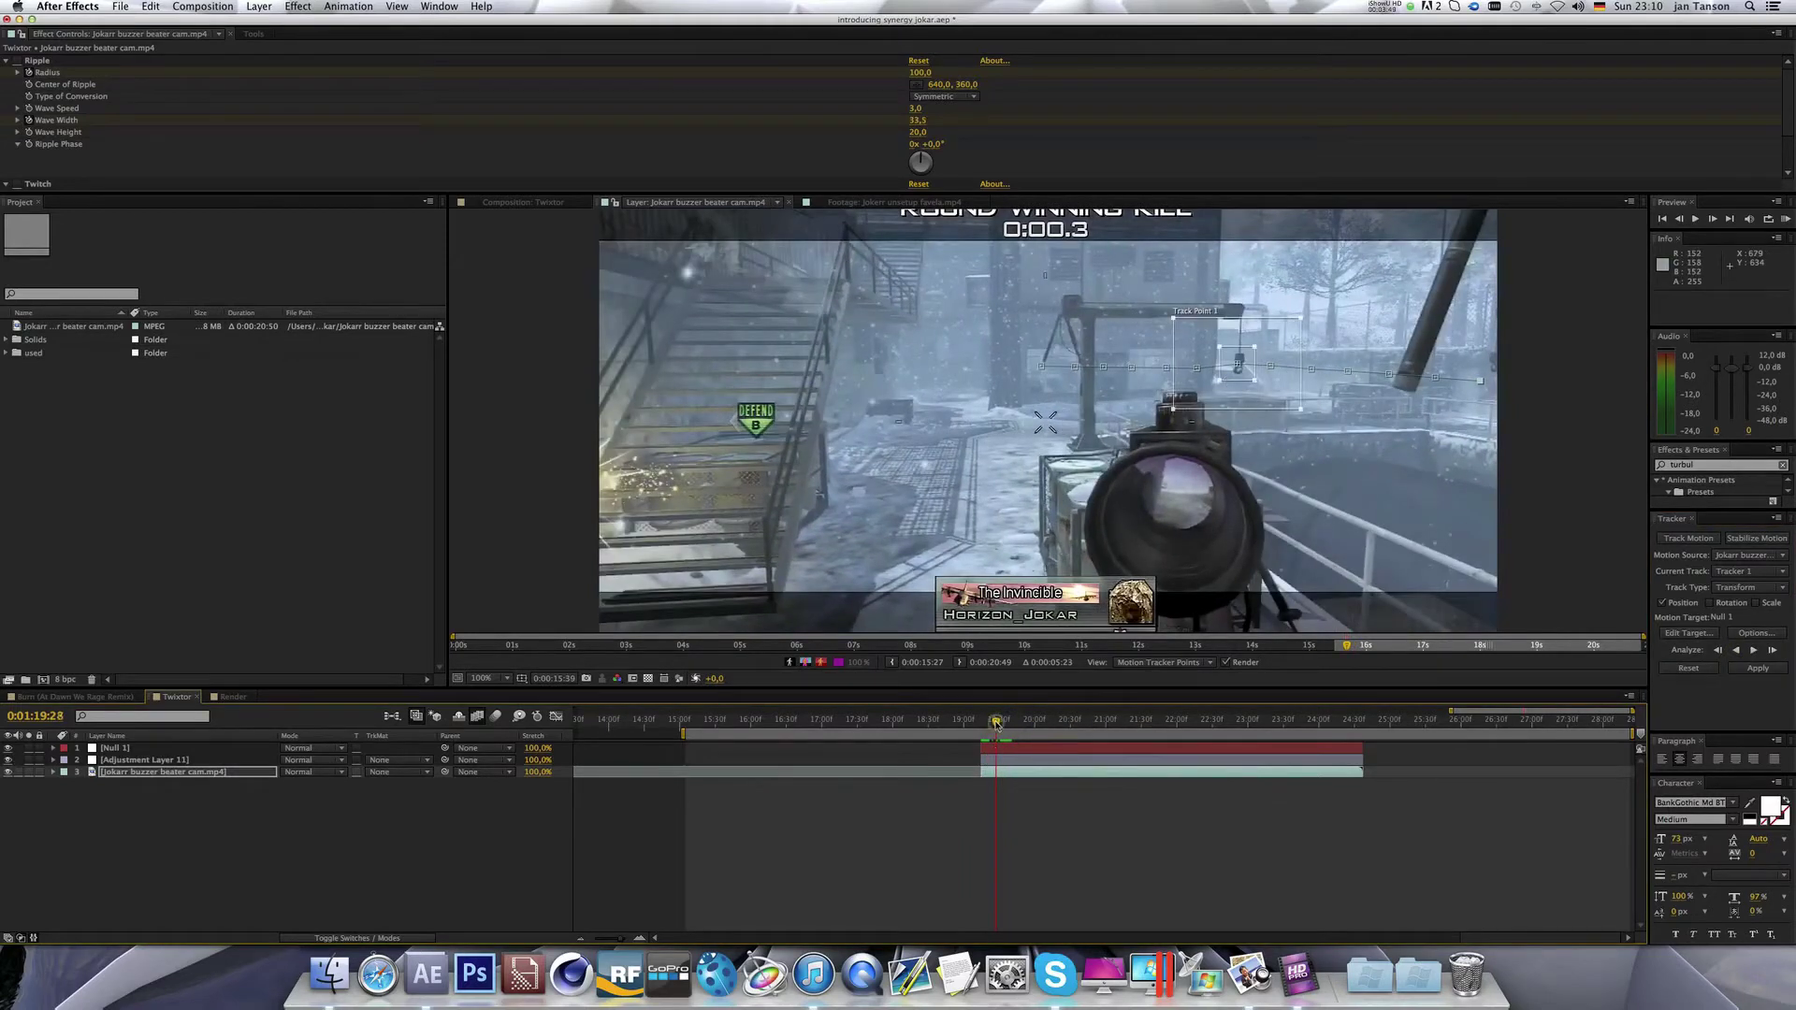
pyautogui.moveTo(995, 723); pyautogui.dragTo(997, 724)
pyautogui.moveTo(1206, 389); pyautogui.dragTo(1251, 383)
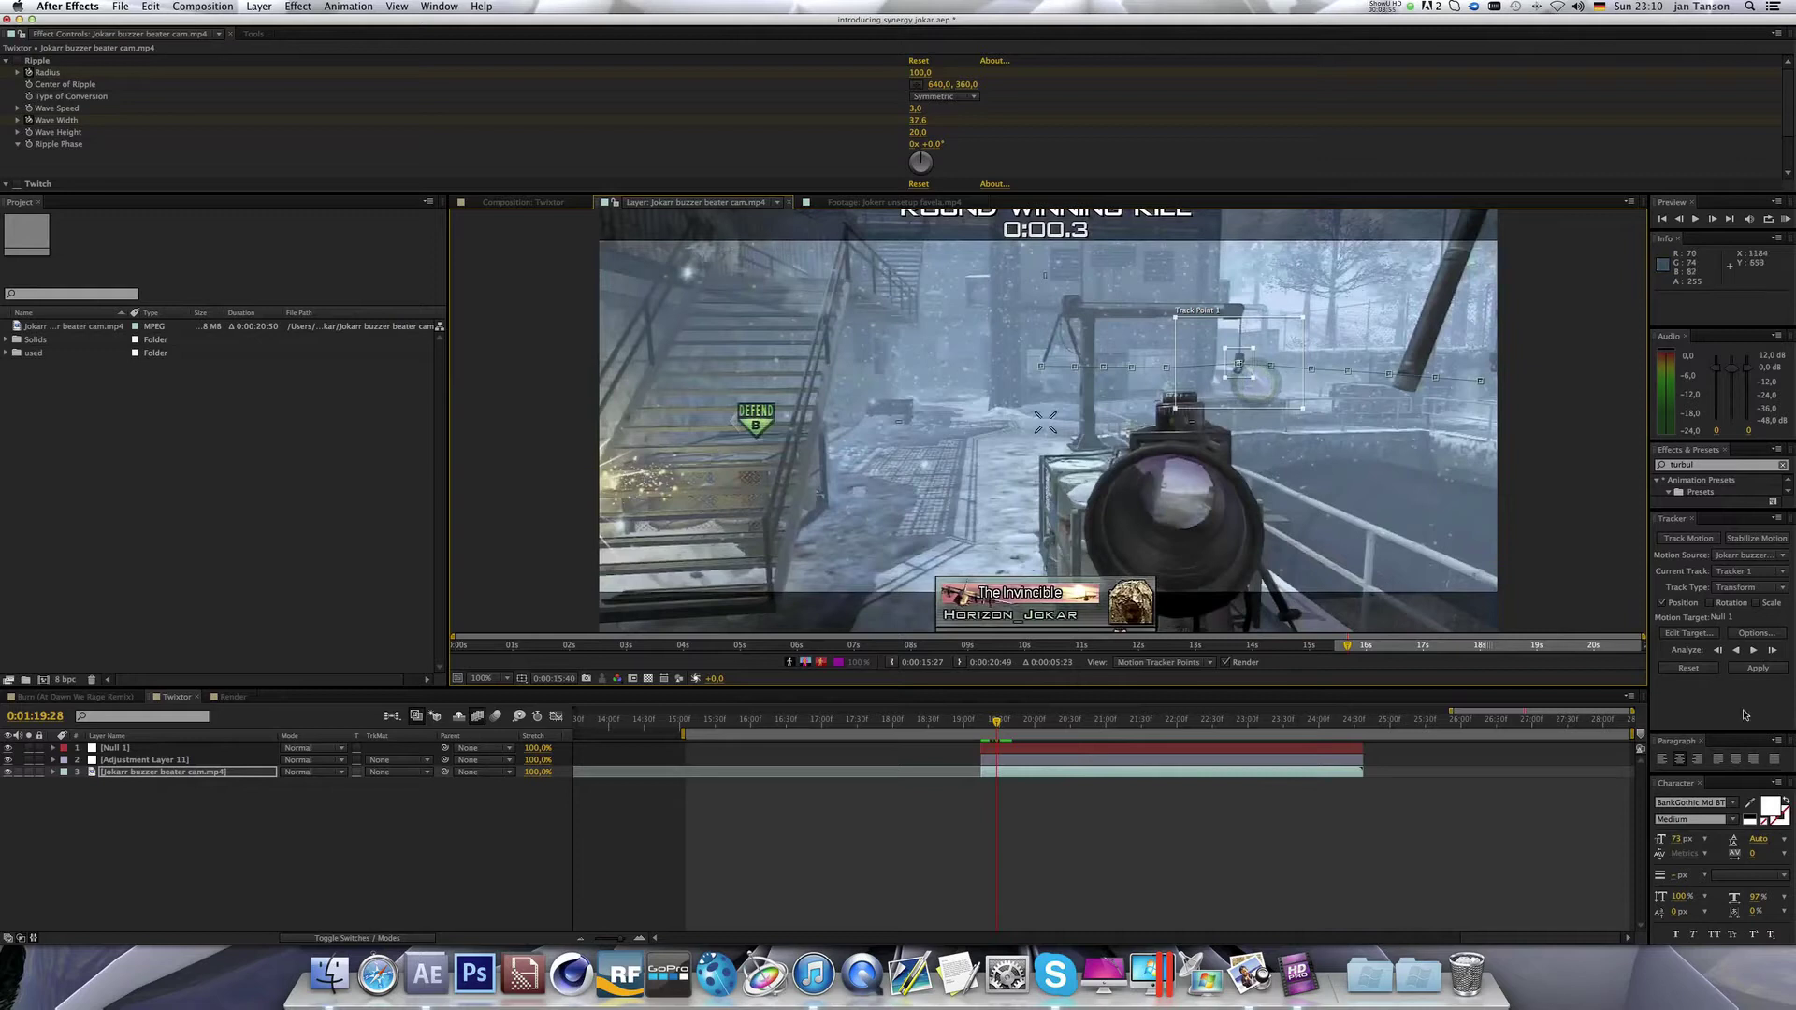
# Analyze two single frames forward, then resume forward analysis to about 0:01:19:56.
pyautogui.click(1754, 650)
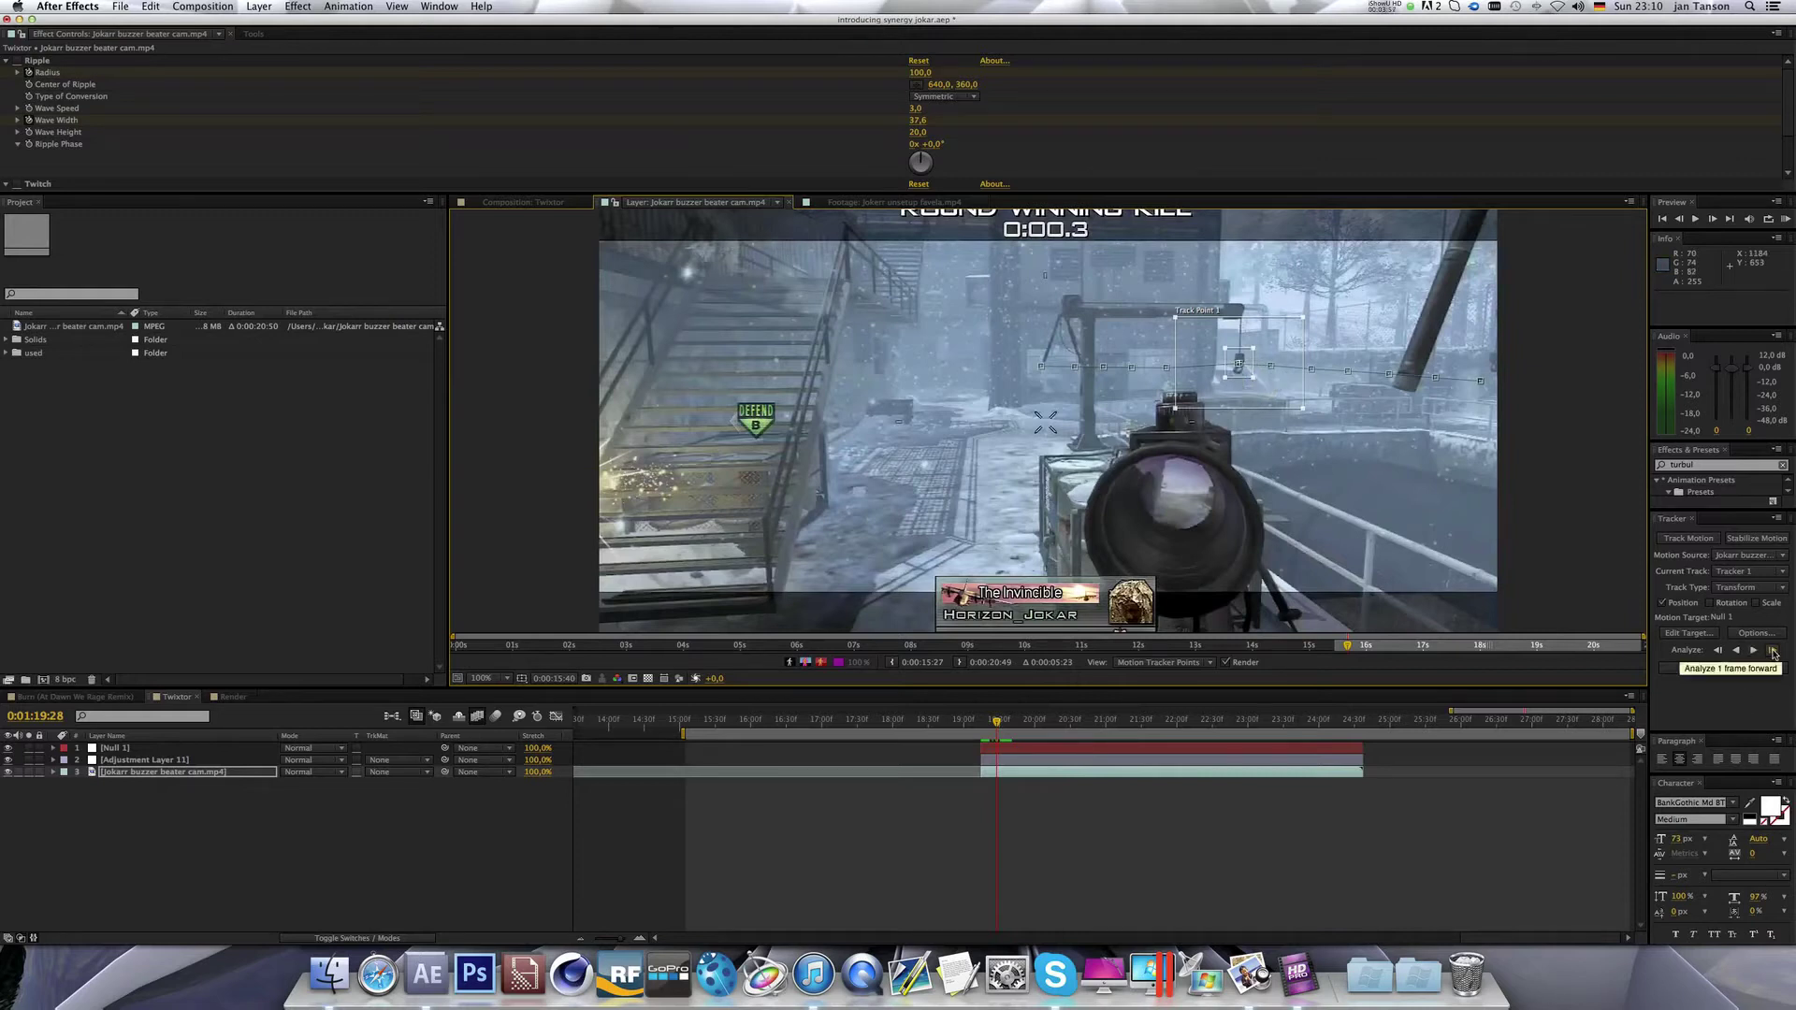
pyautogui.click(1773, 651)
pyautogui.click(1770, 651)
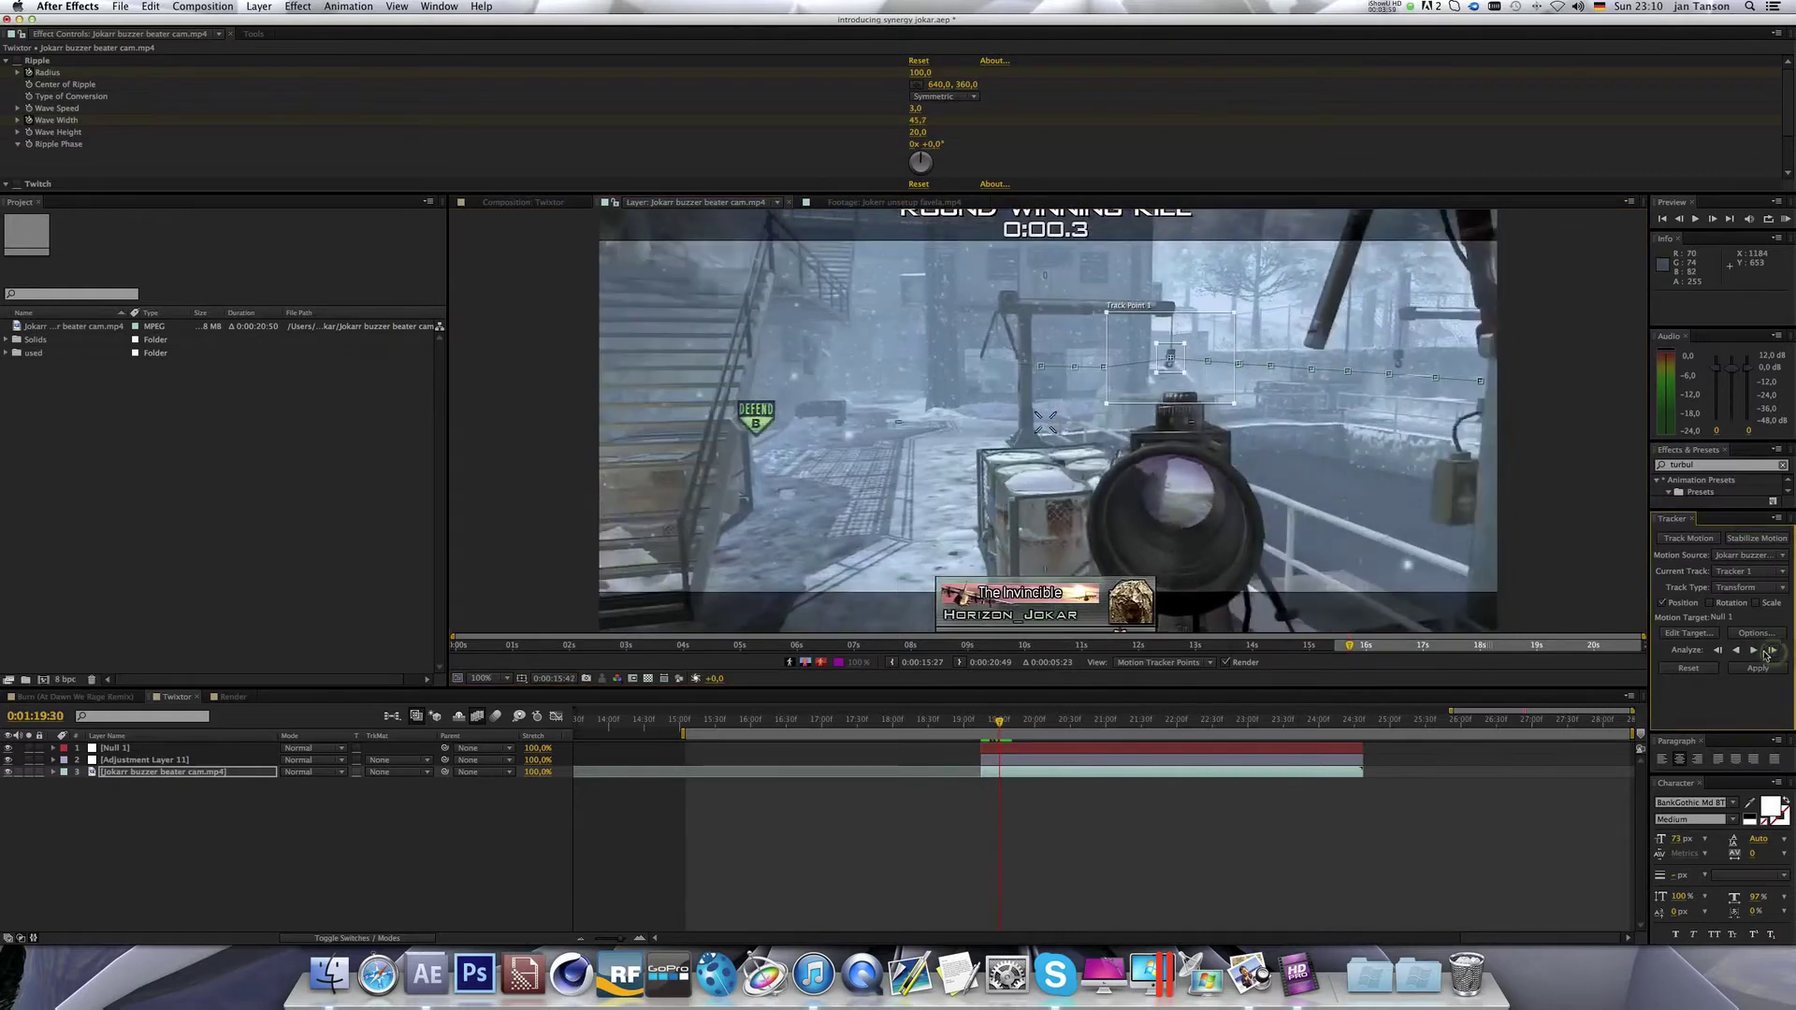
pyautogui.click(1754, 651)
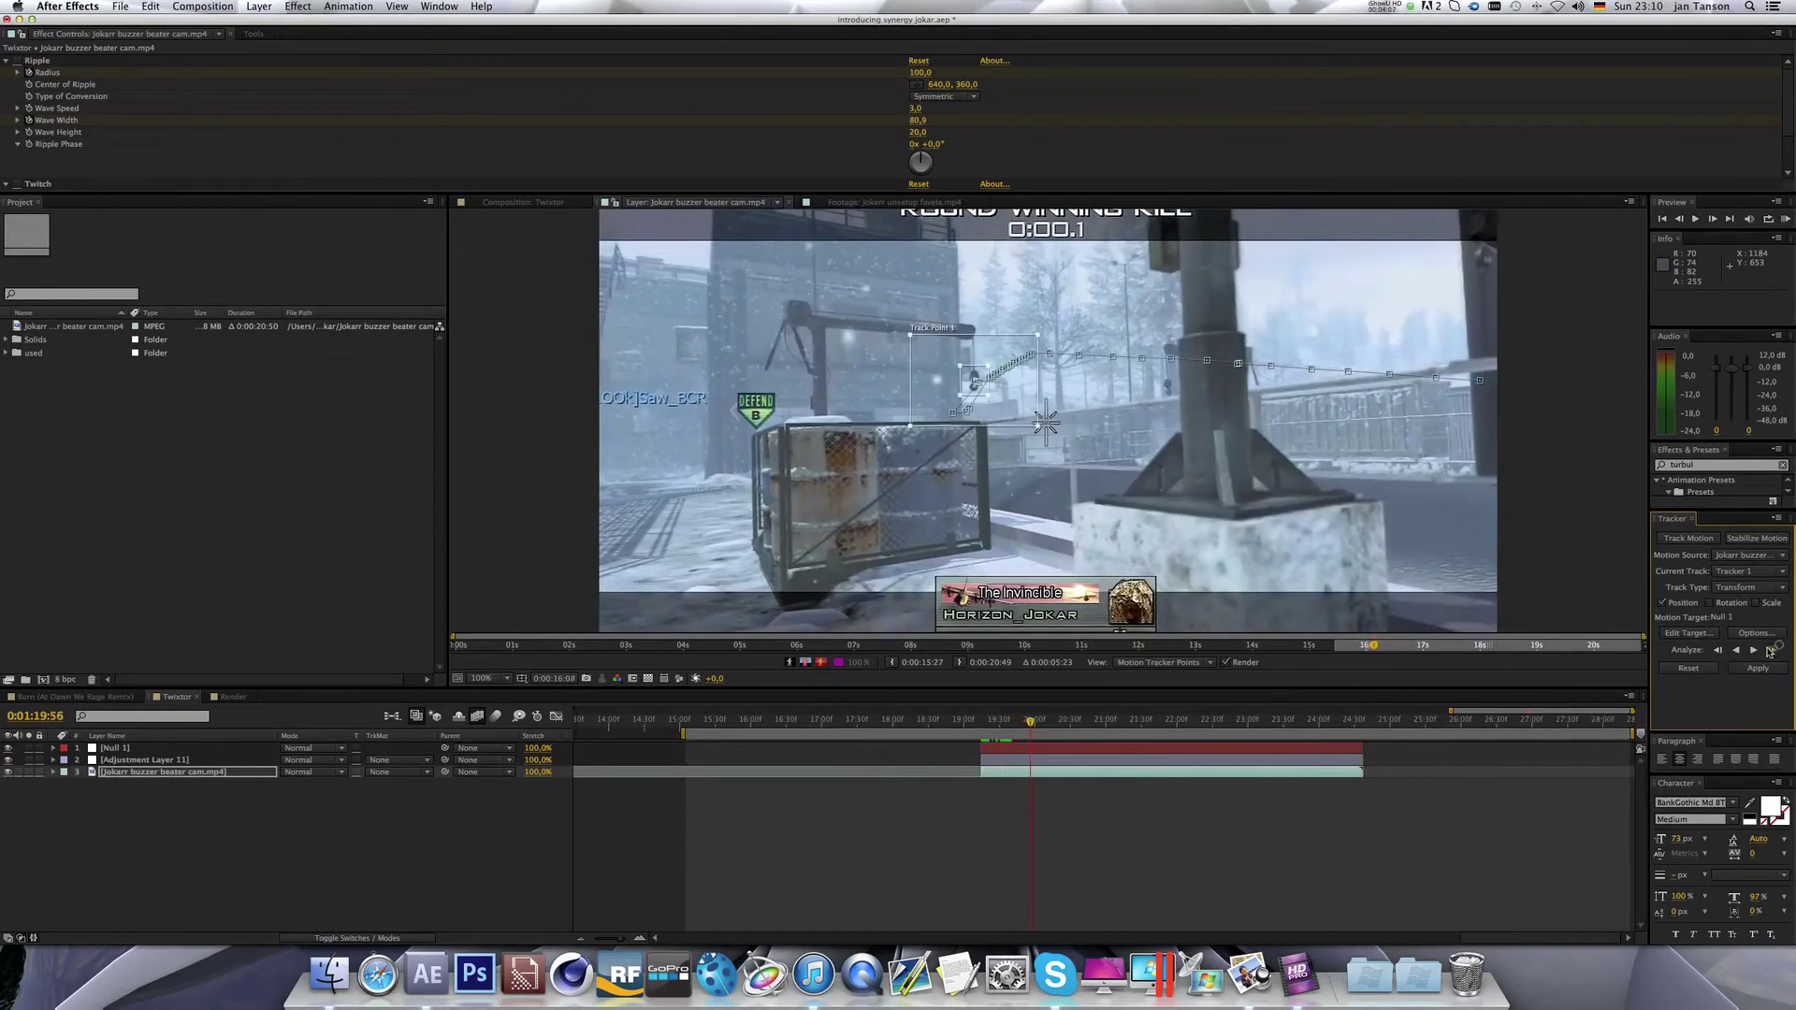
# Go back to where the track slipped and tighten the search and feature boxes at 400% zoom.
pyautogui.moveTo(1030, 722); pyautogui.dragTo(1027, 726)
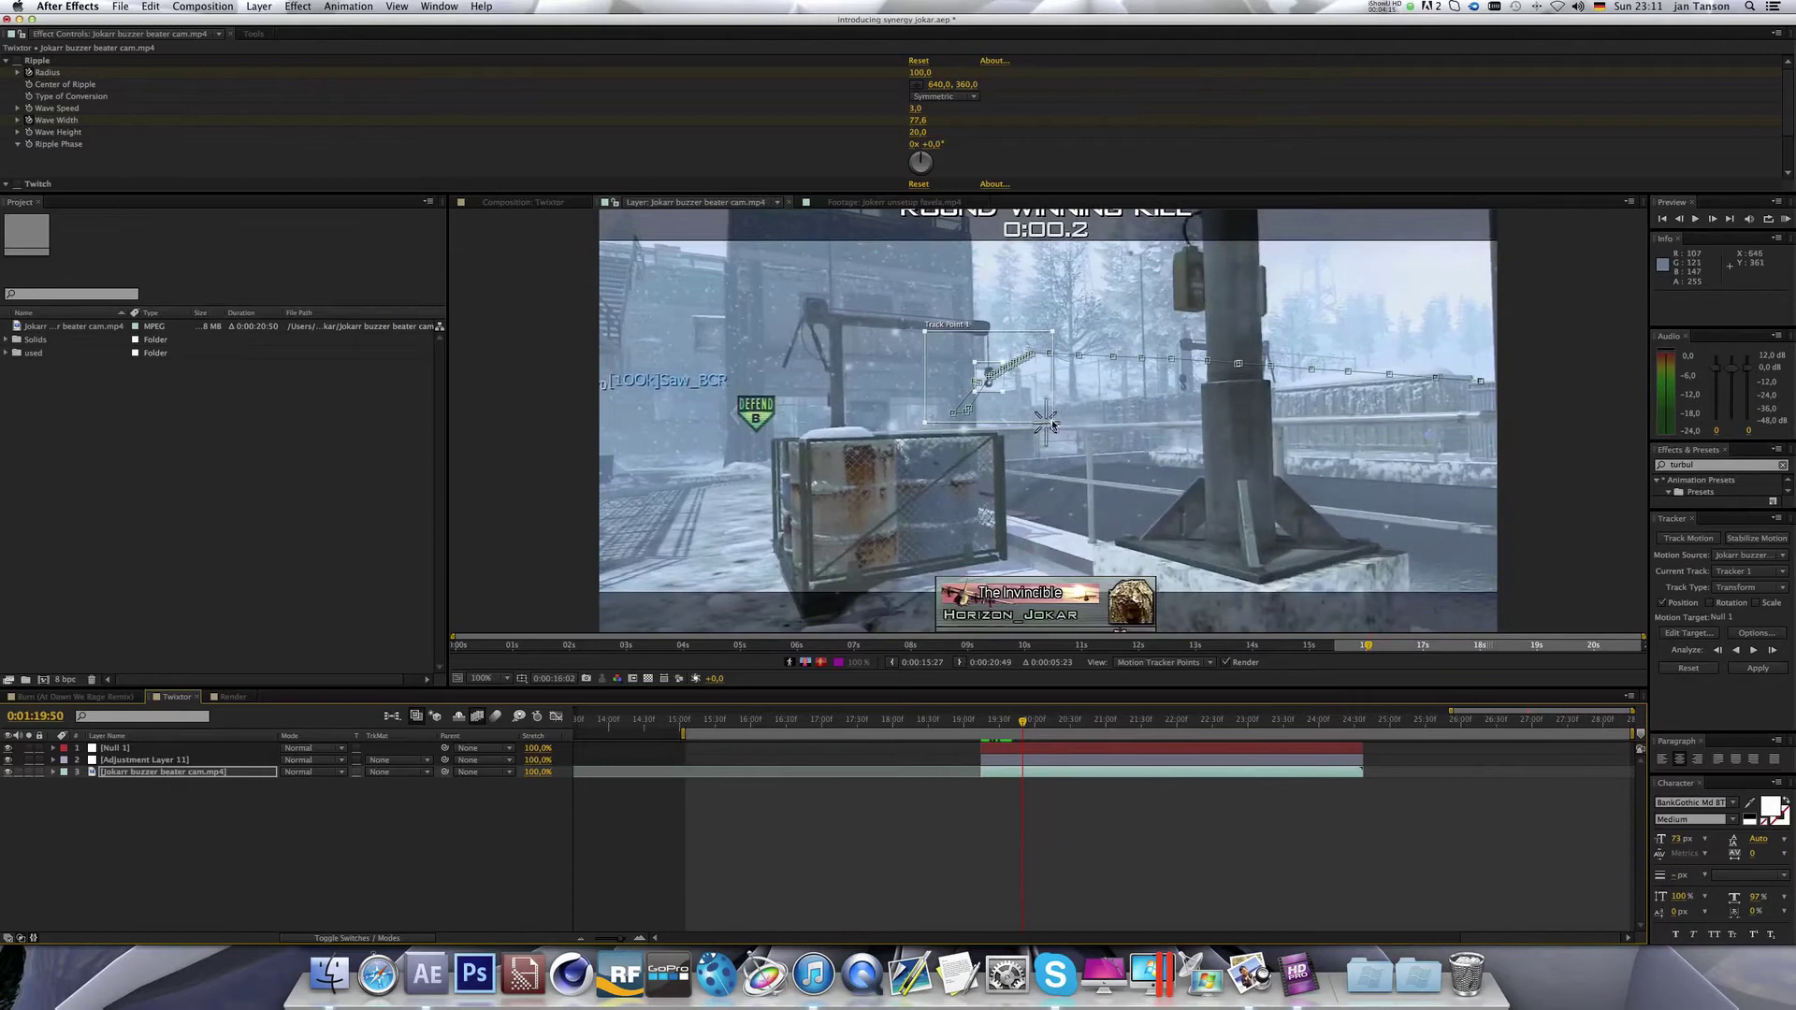
pyautogui.moveTo(1053, 423); pyautogui.dragTo(1026, 408)
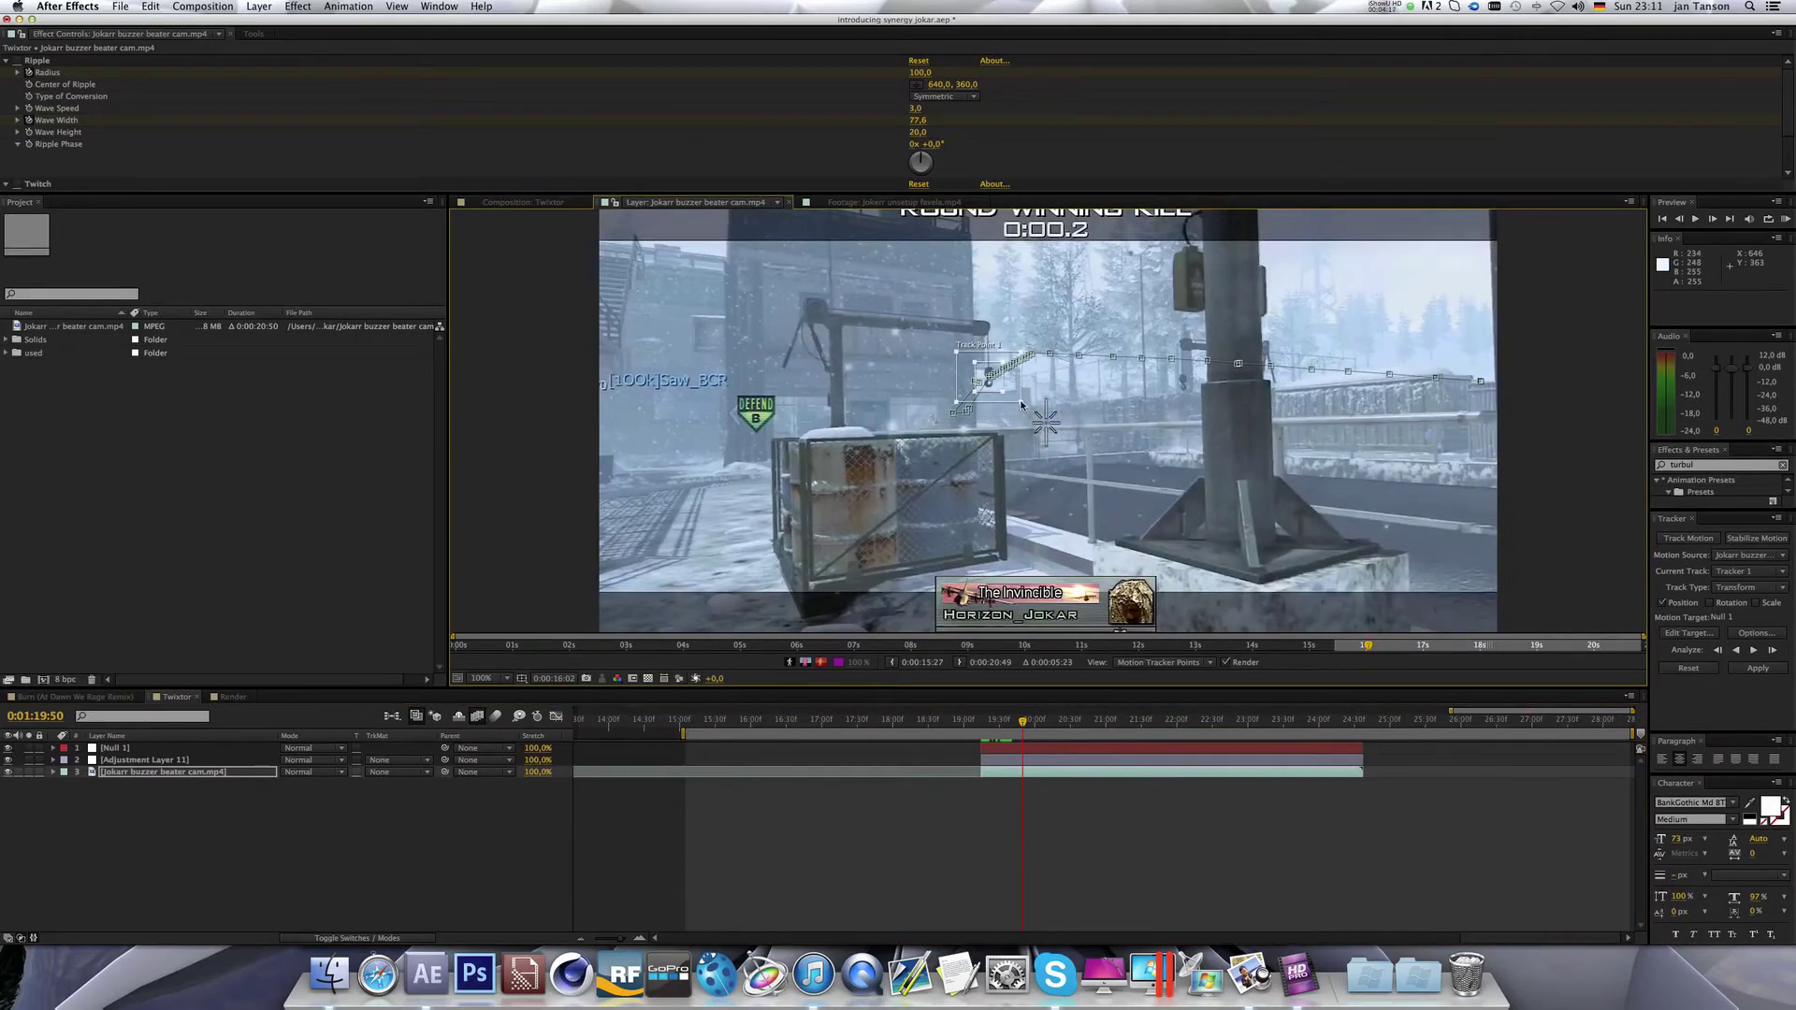
pyautogui.scroll(2, 963, 355)
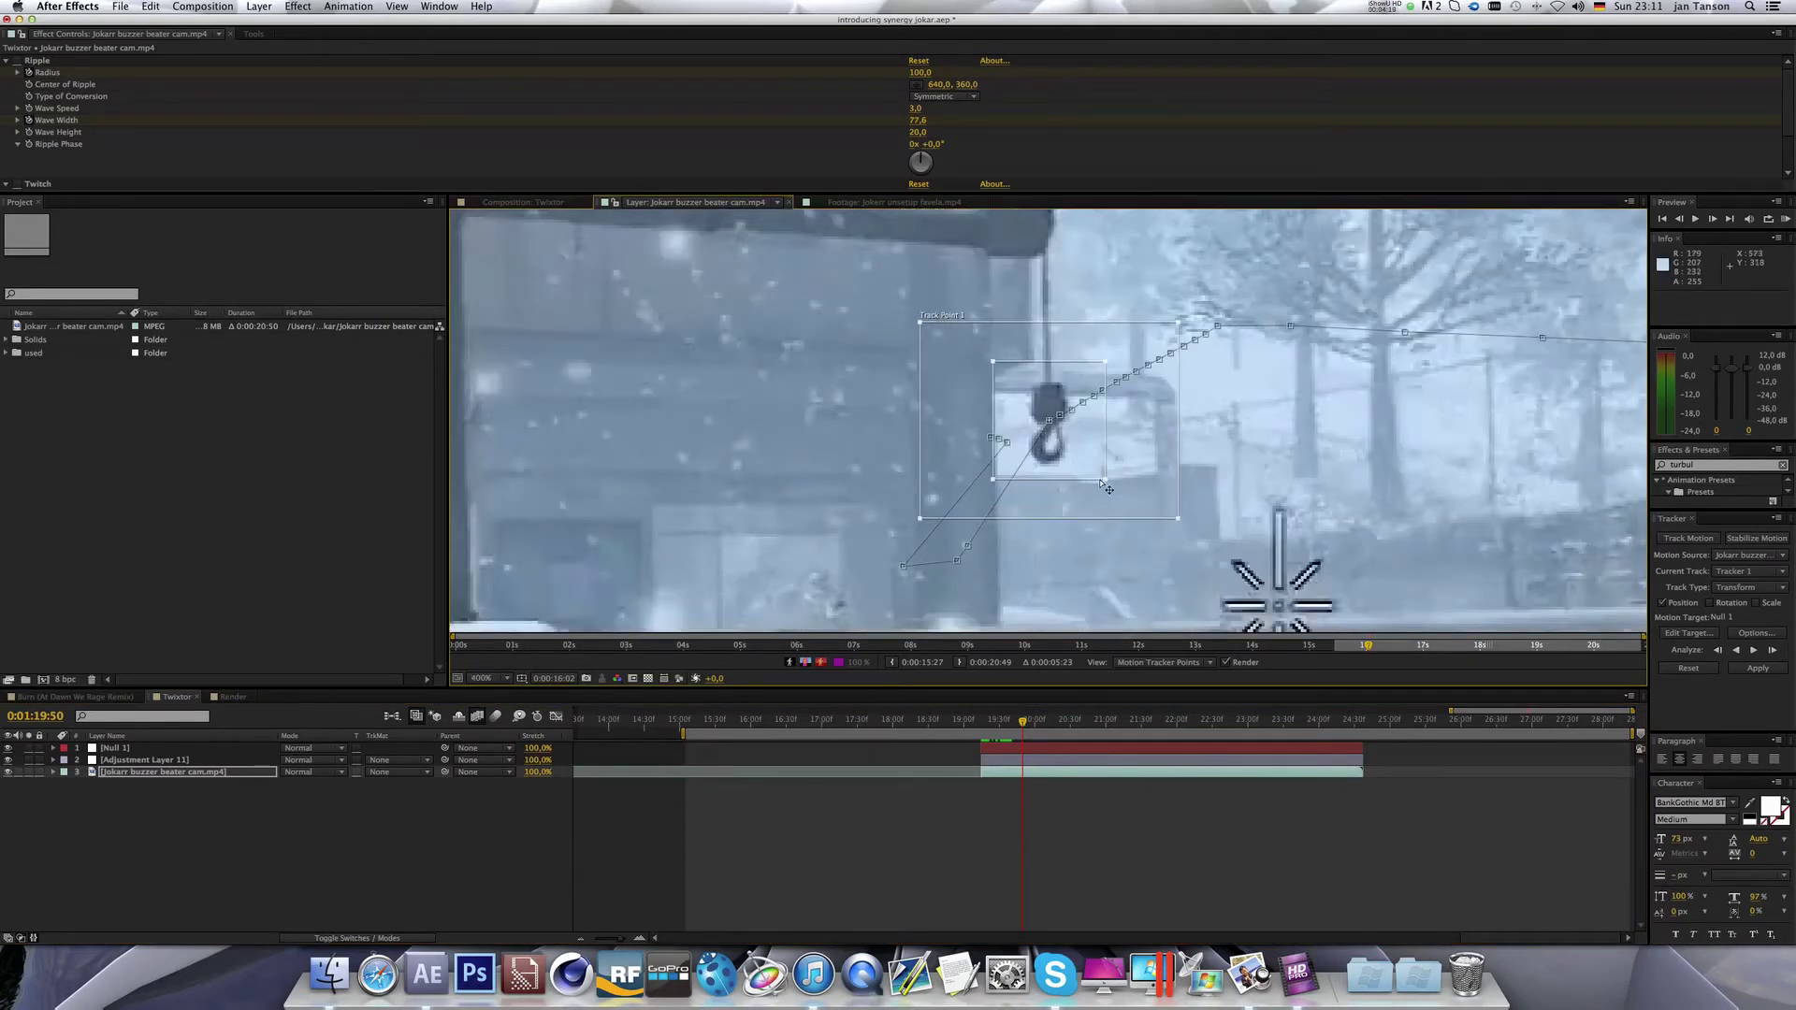
pyautogui.moveTo(1100, 480); pyautogui.dragTo(1088, 477)
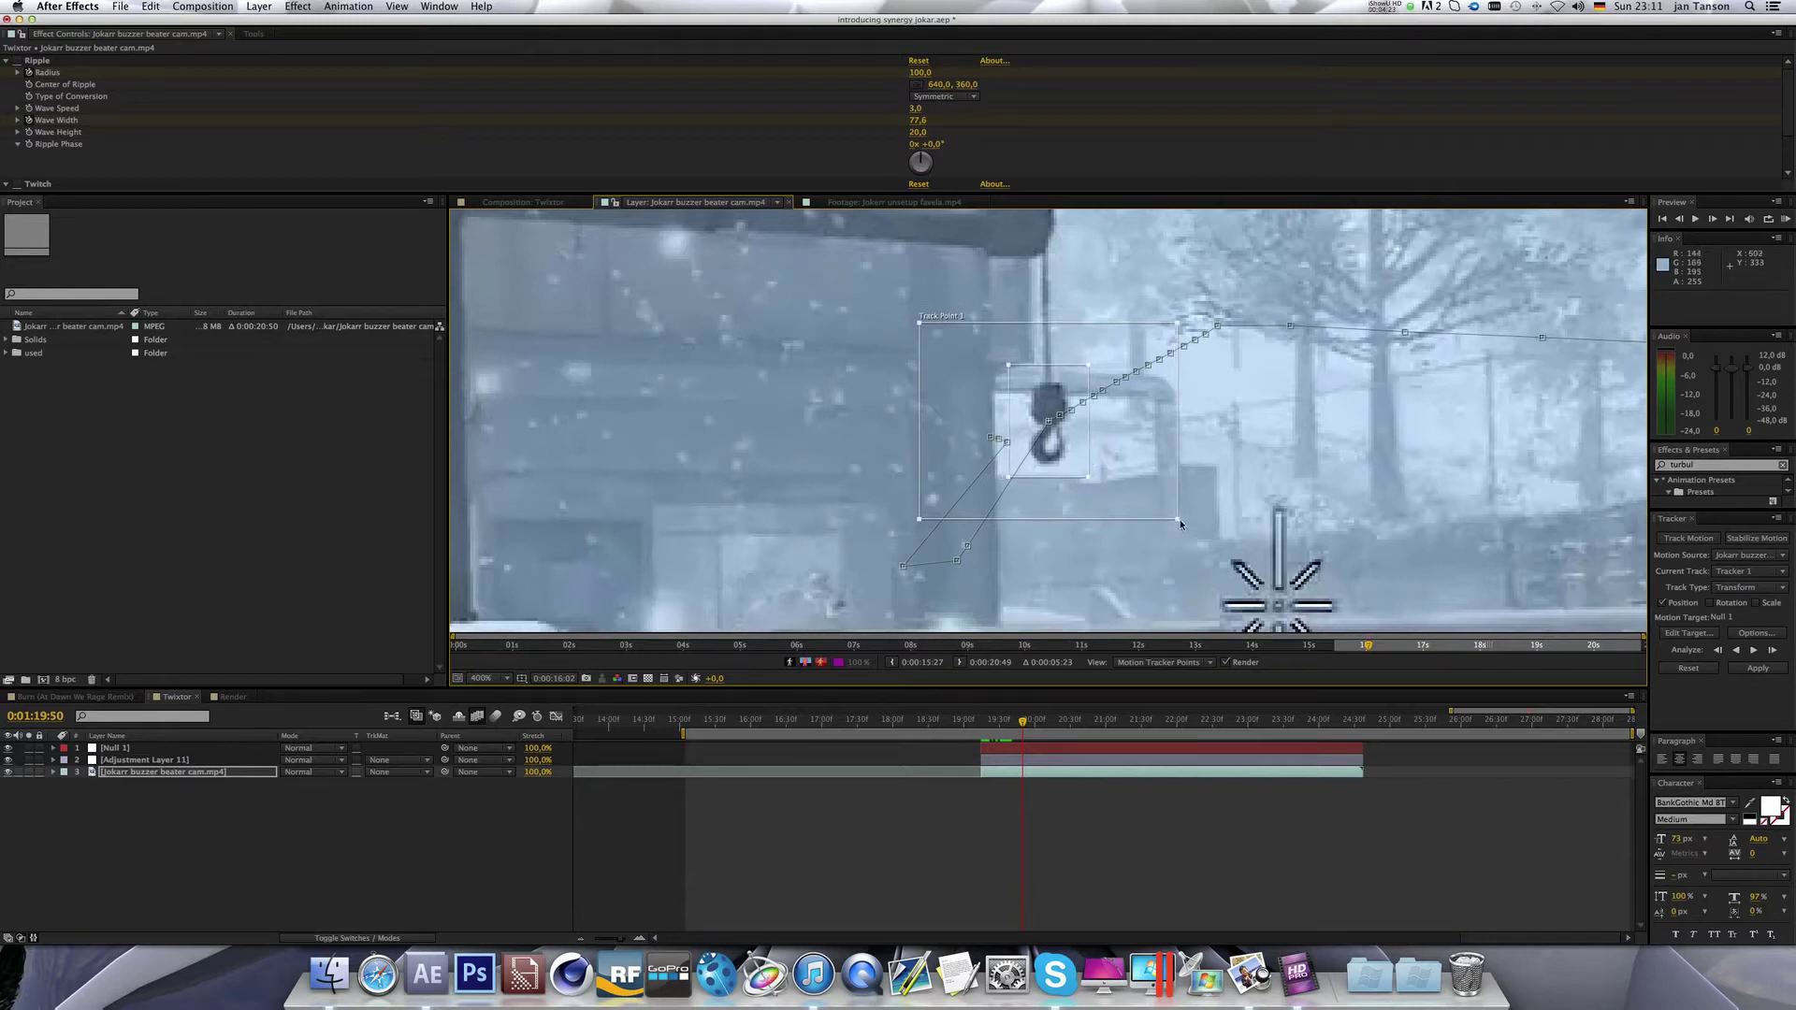
# Return the viewer to 100% and analyze the track forward frame by frame.
pyautogui.scroll(-2, 1180, 519)
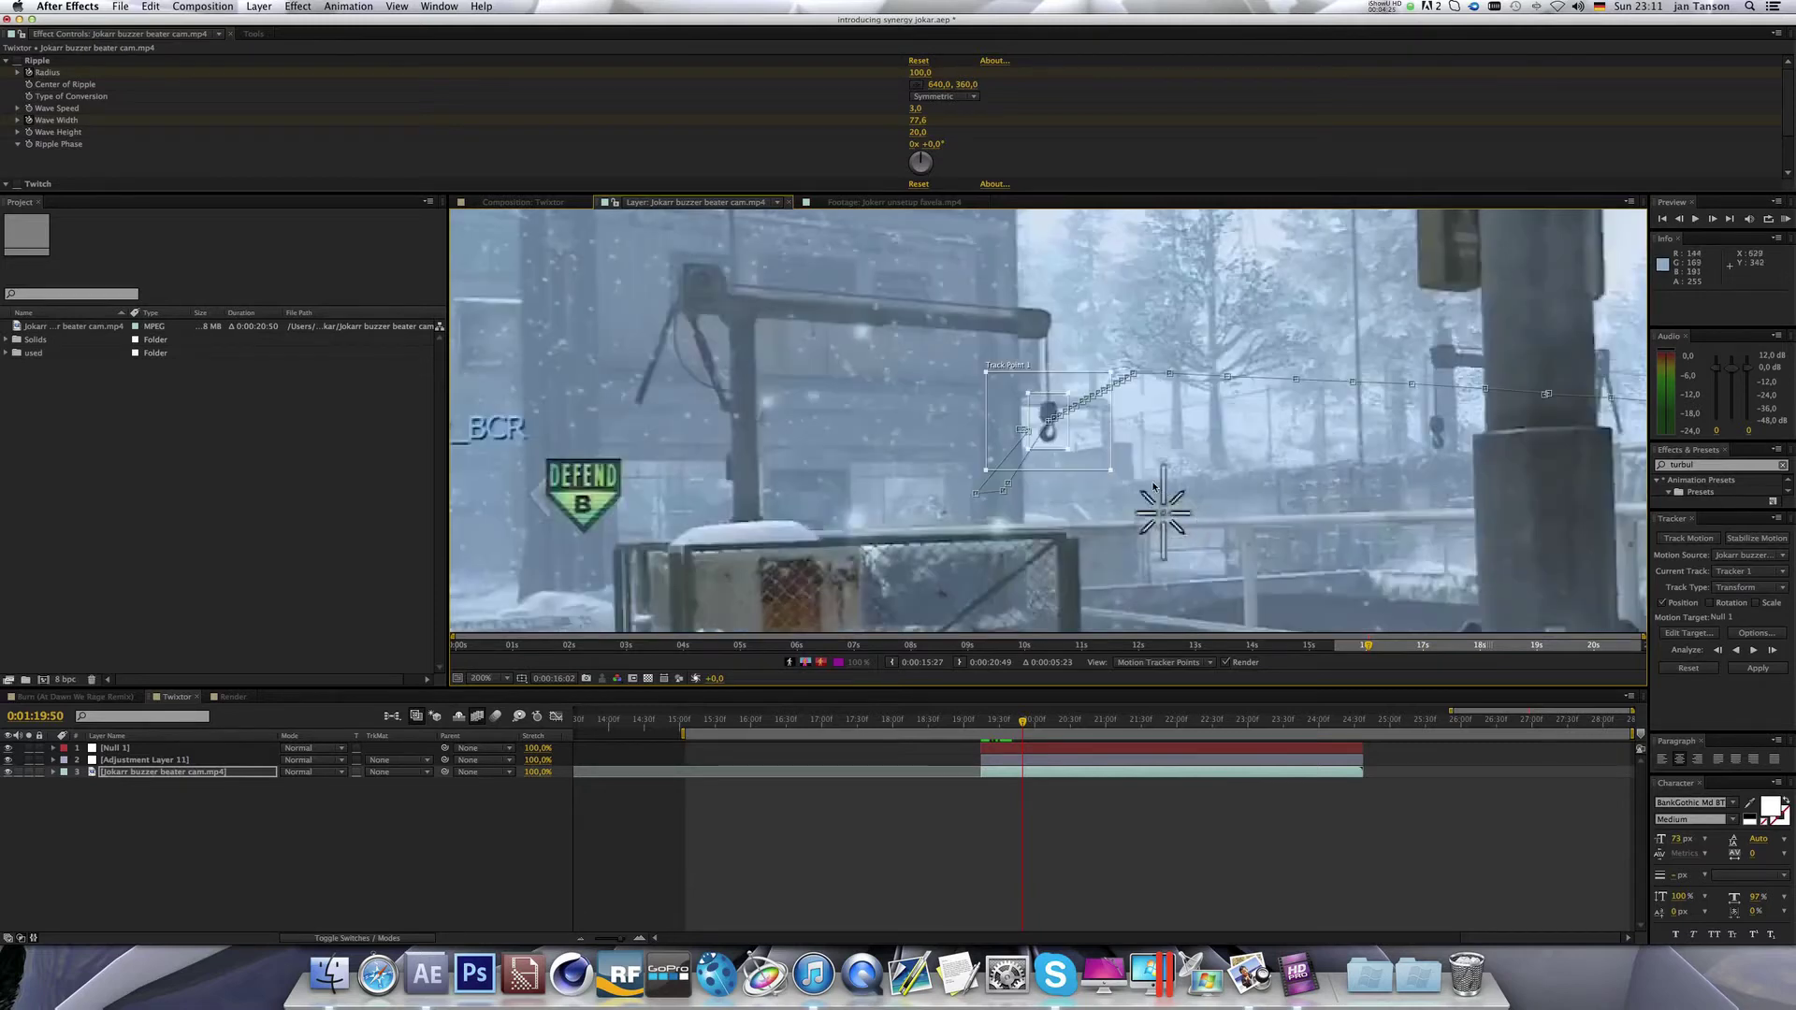
pyautogui.scroll(-1, 1153, 485)
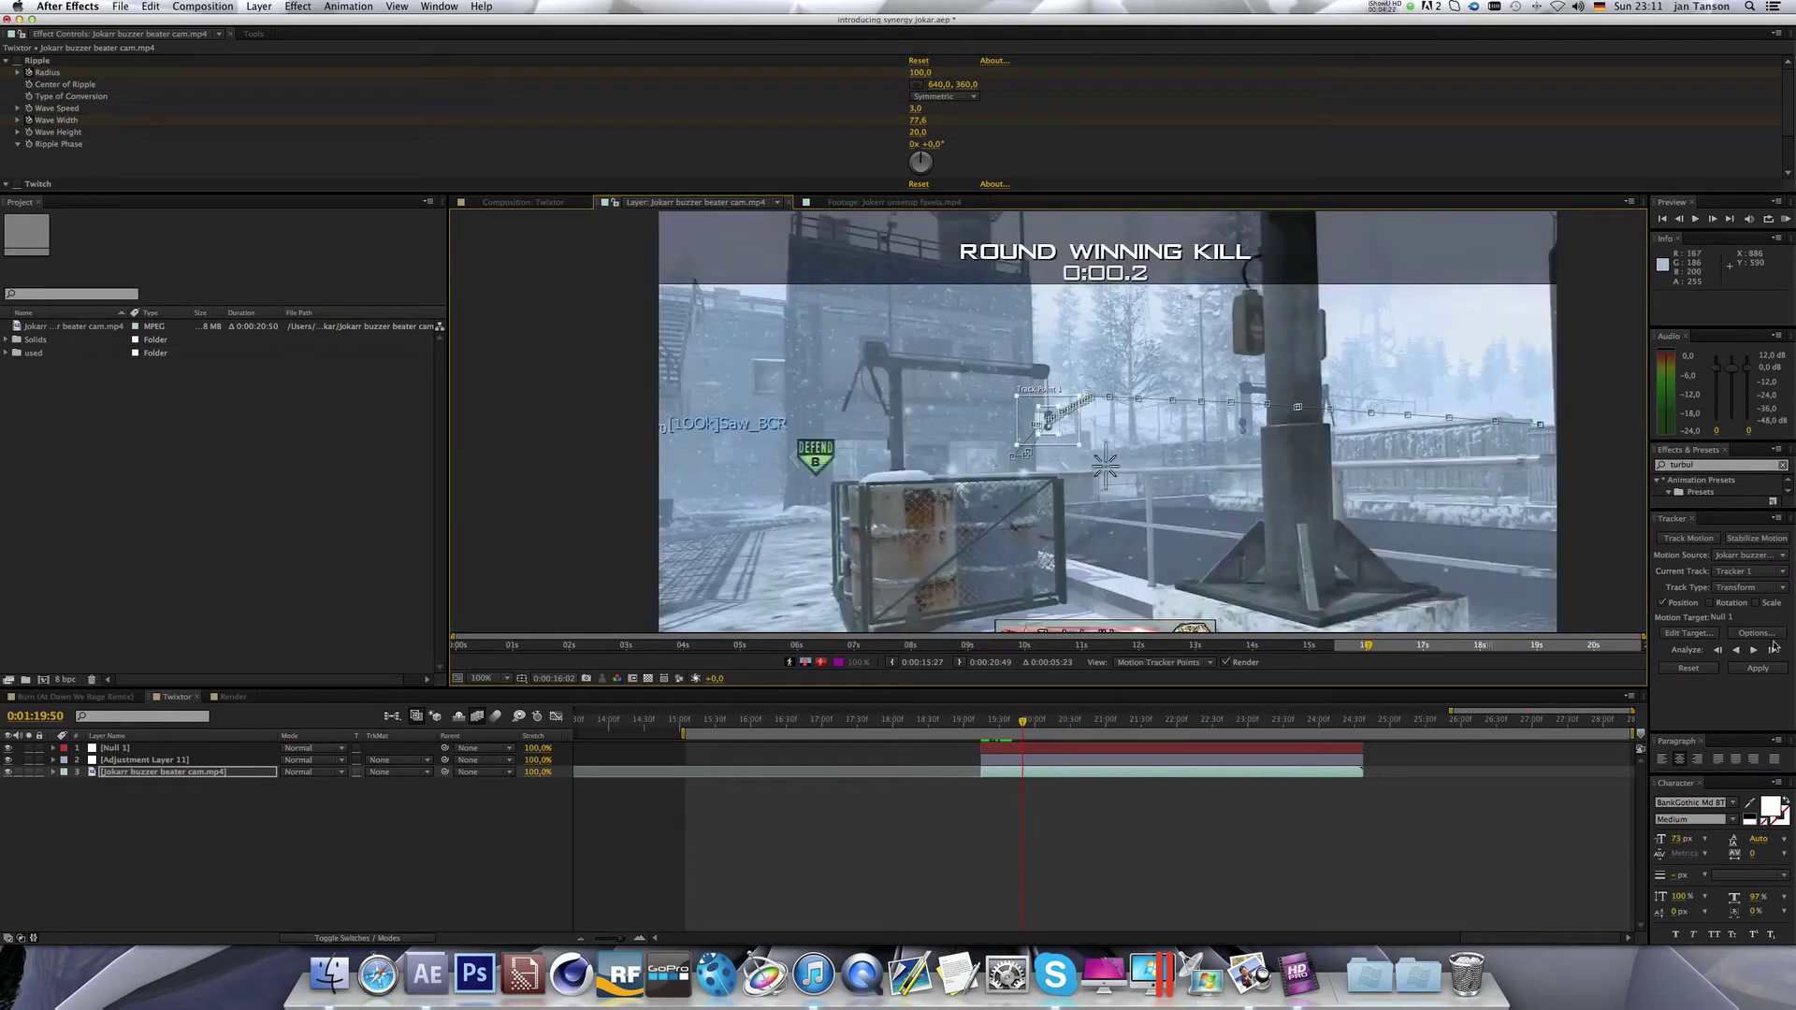
pyautogui.click(1773, 650)
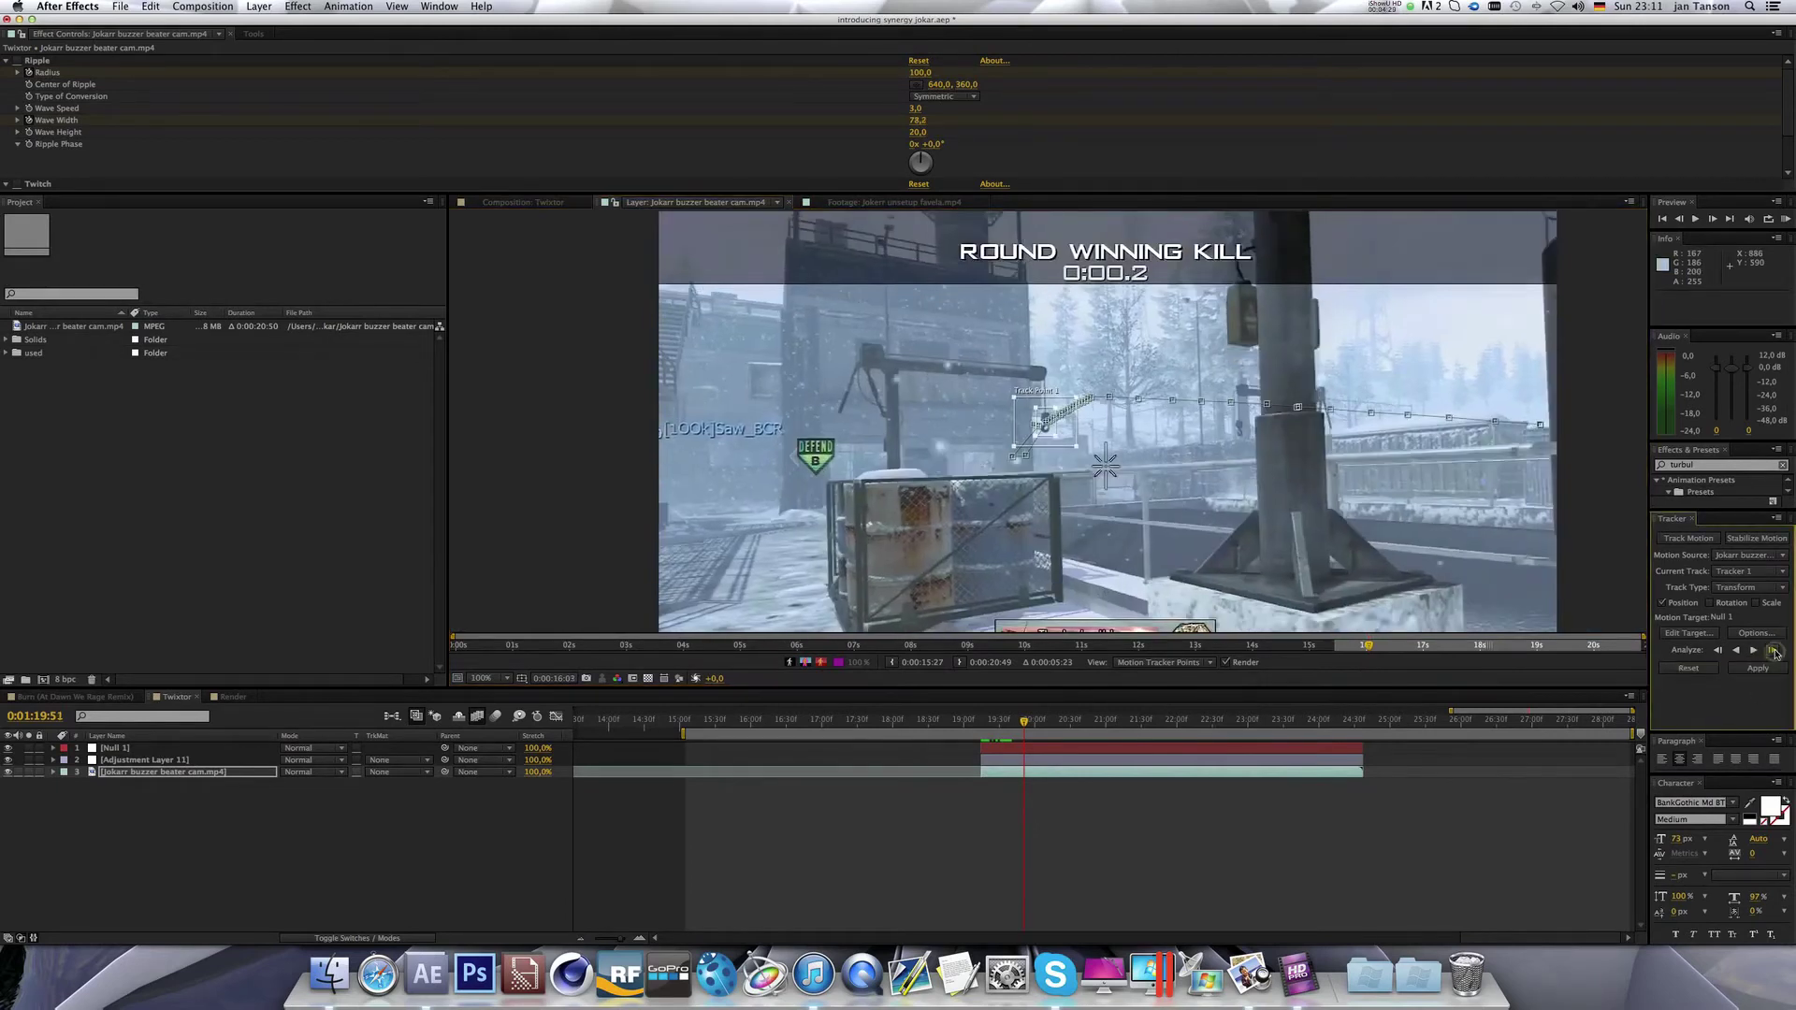
pyautogui.click(1774, 651)
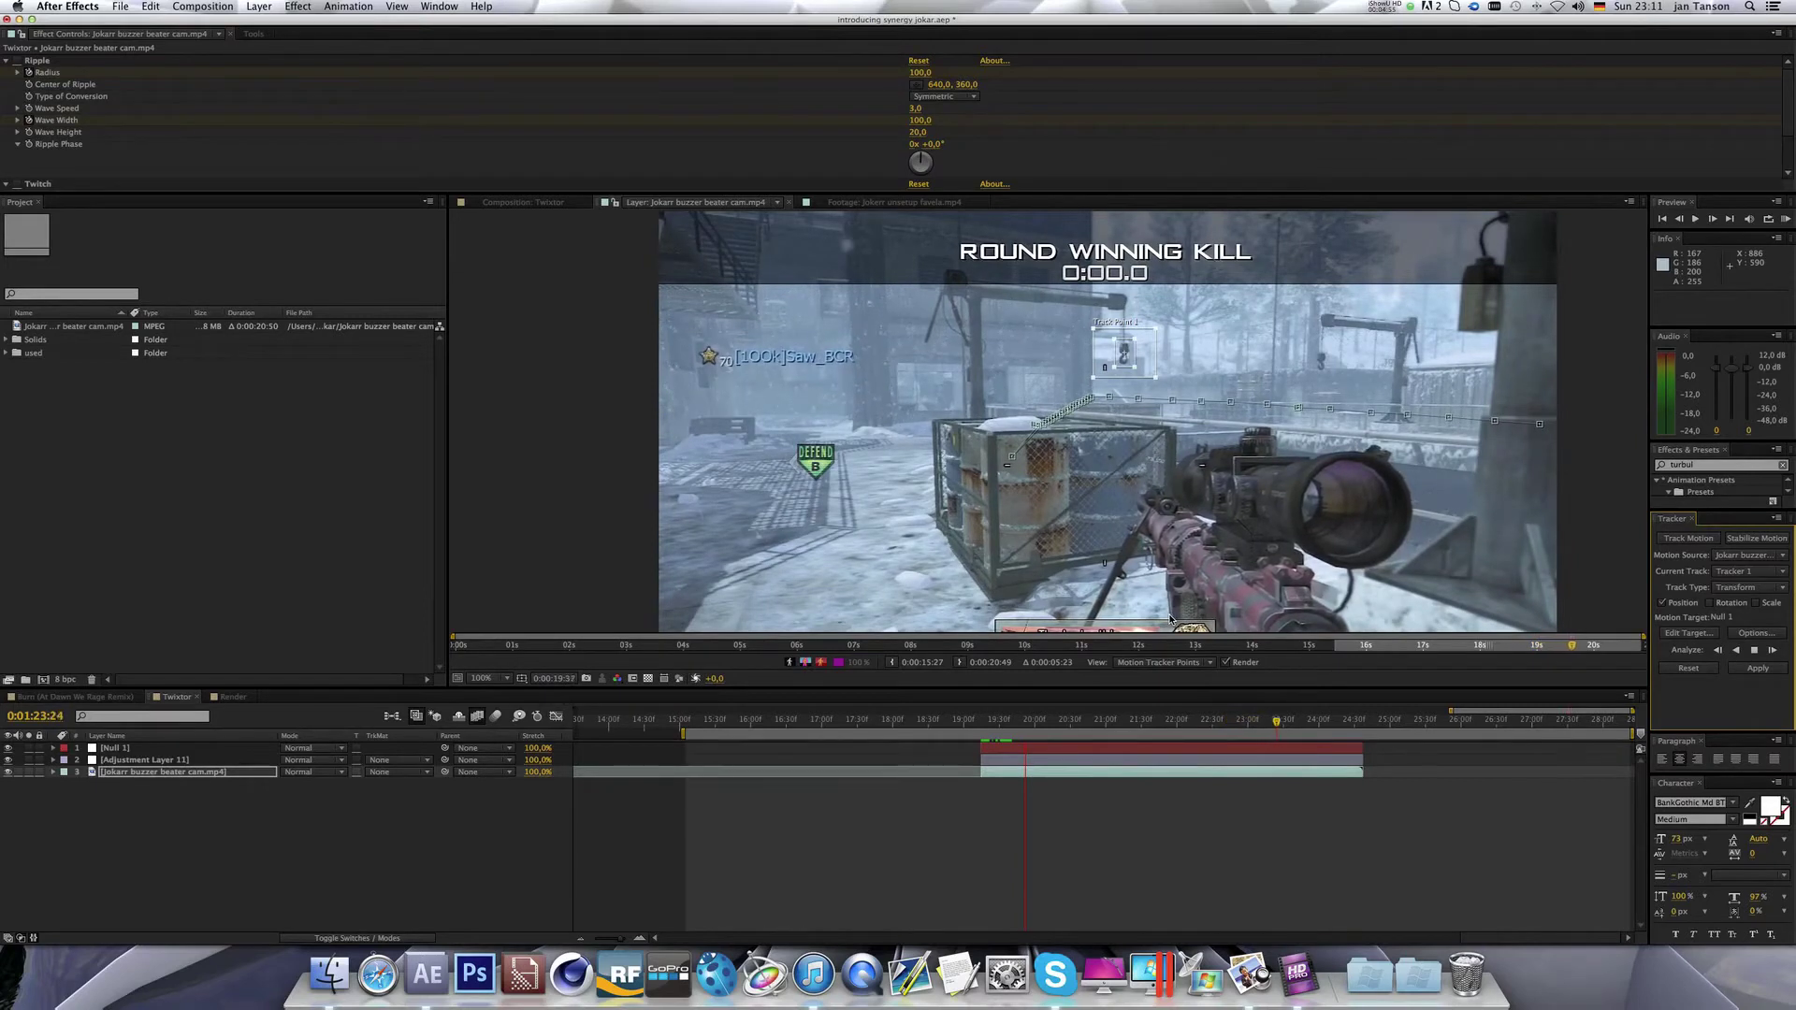
# Move the playhead back to 0:01:19:20 to see the crane-hook motion path.
pyautogui.click(1252, 720)
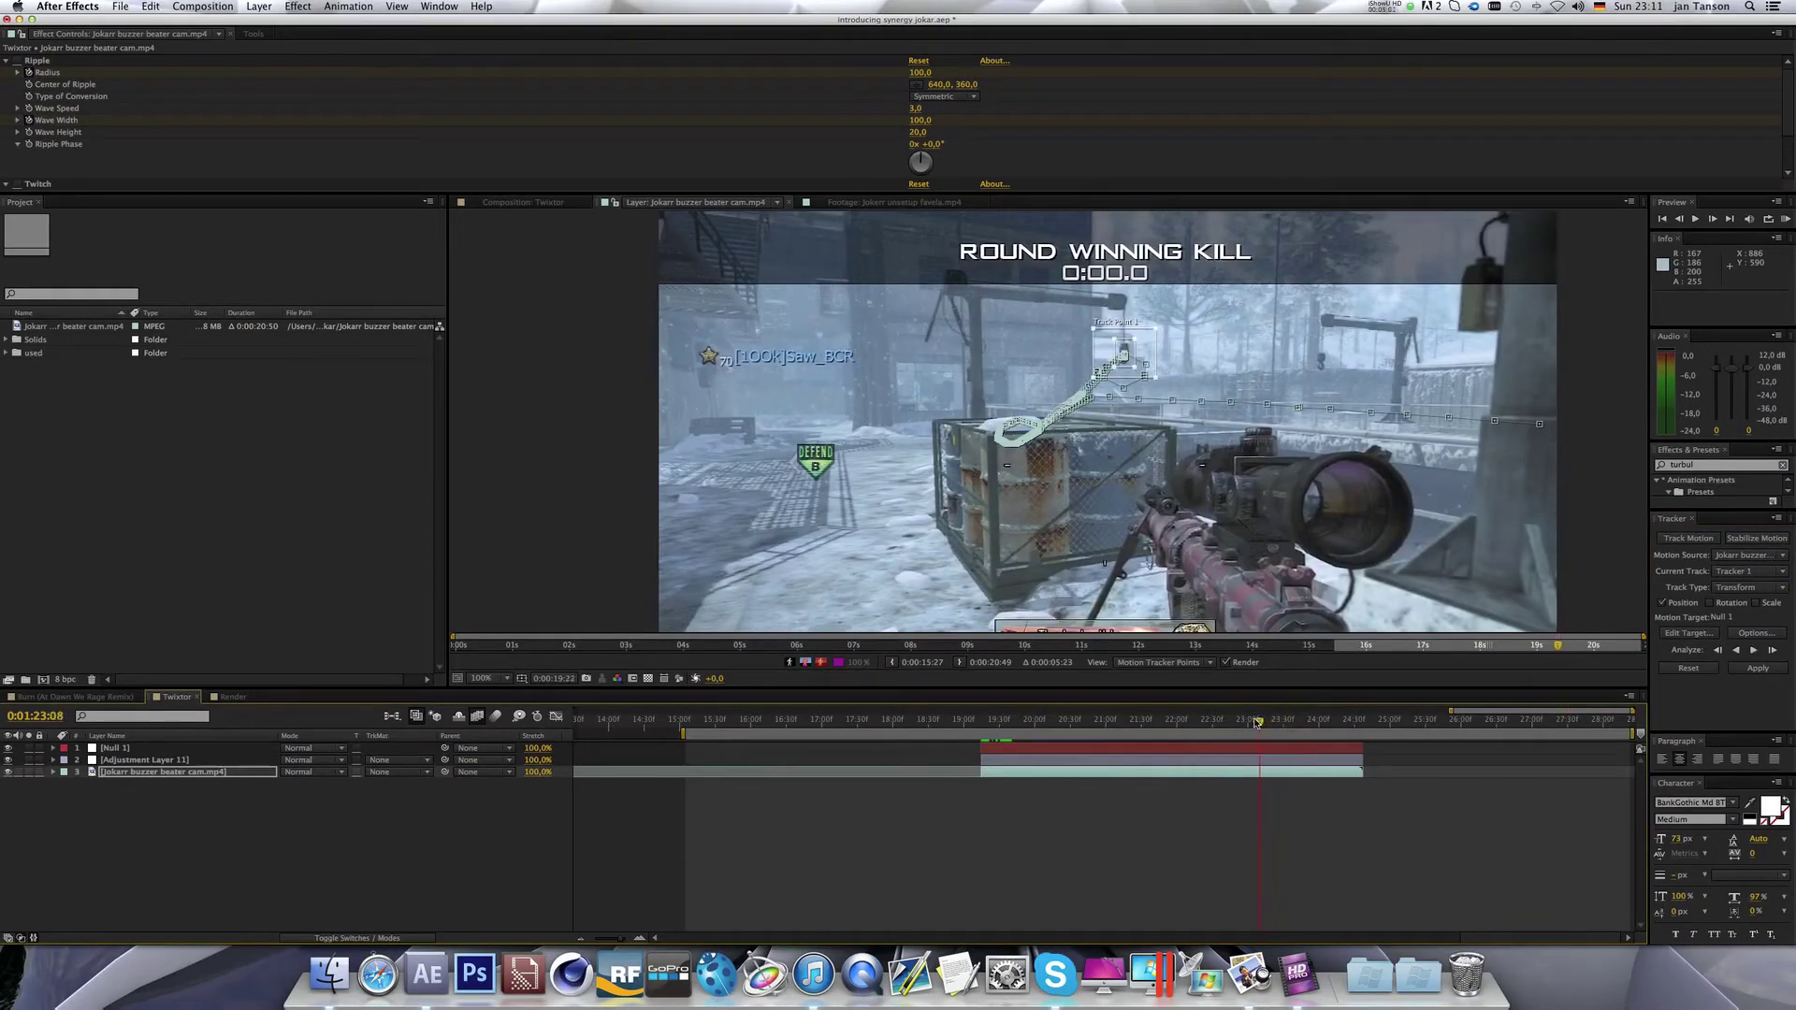
pyautogui.moveTo(1205, 722); pyautogui.dragTo(988, 780)
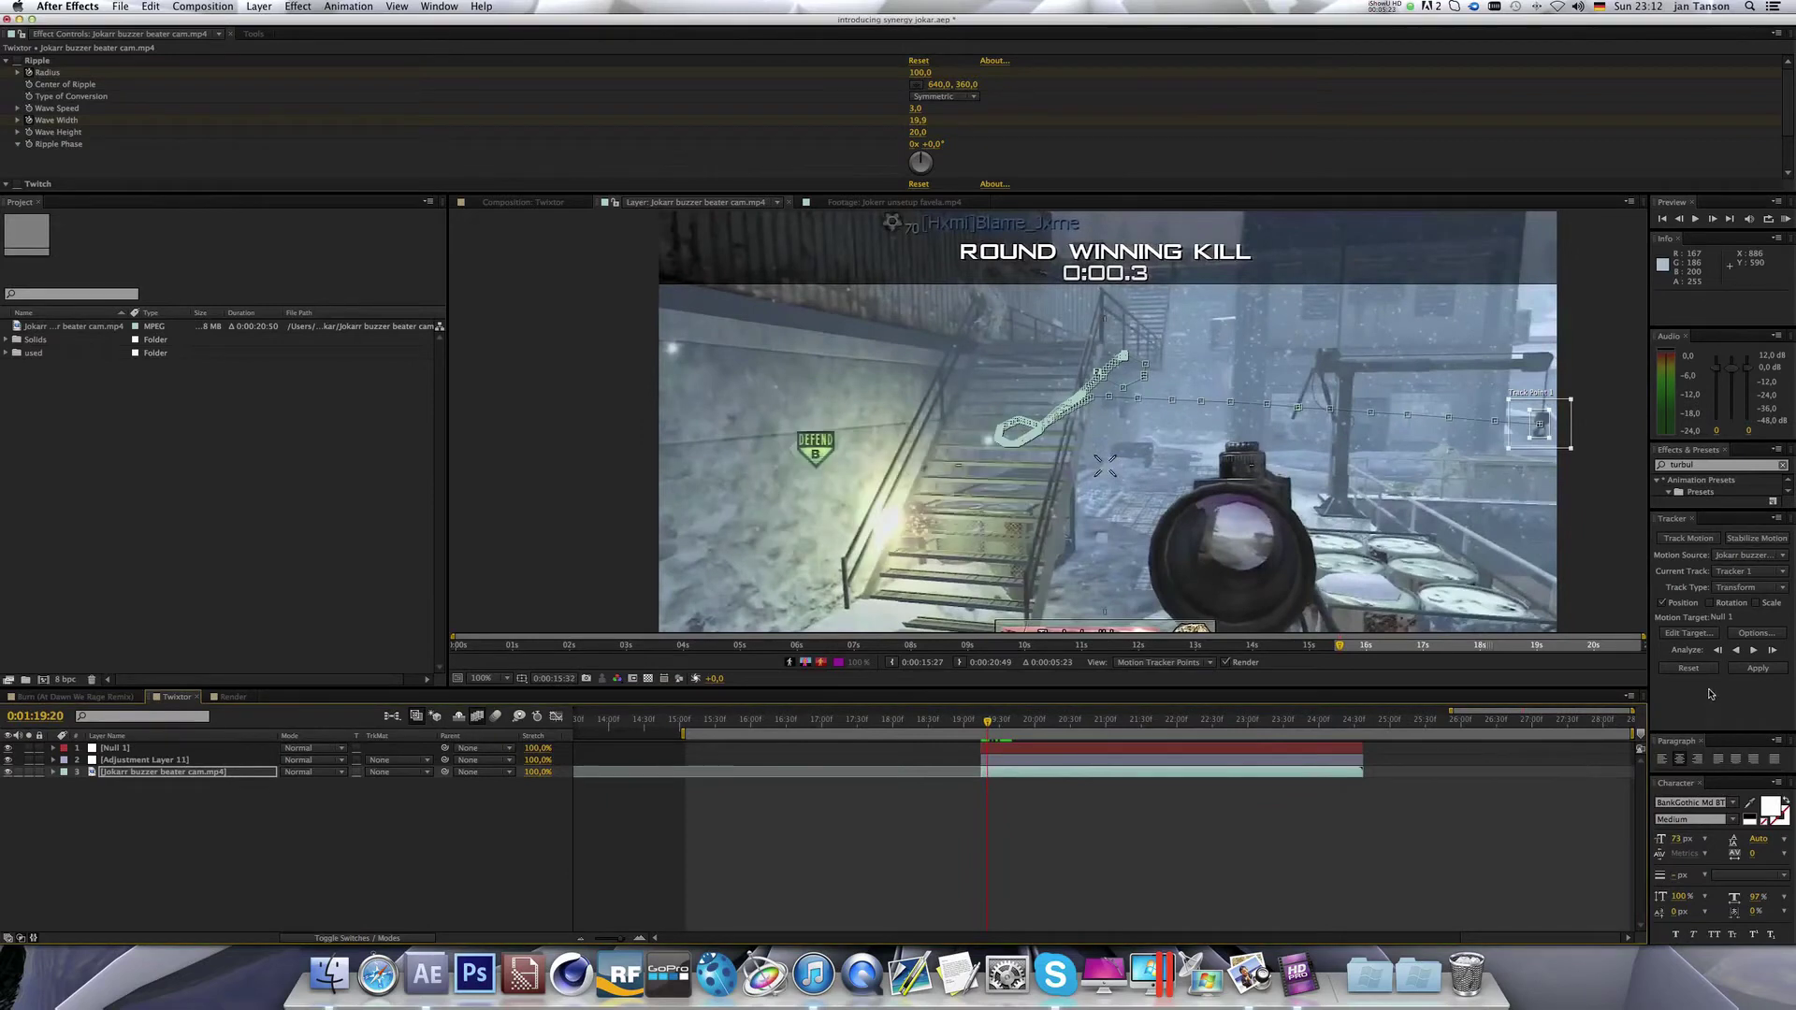
# Keep Null 1 as the tracker's target and apply the track in X and Y.
pyautogui.click(1702, 635)
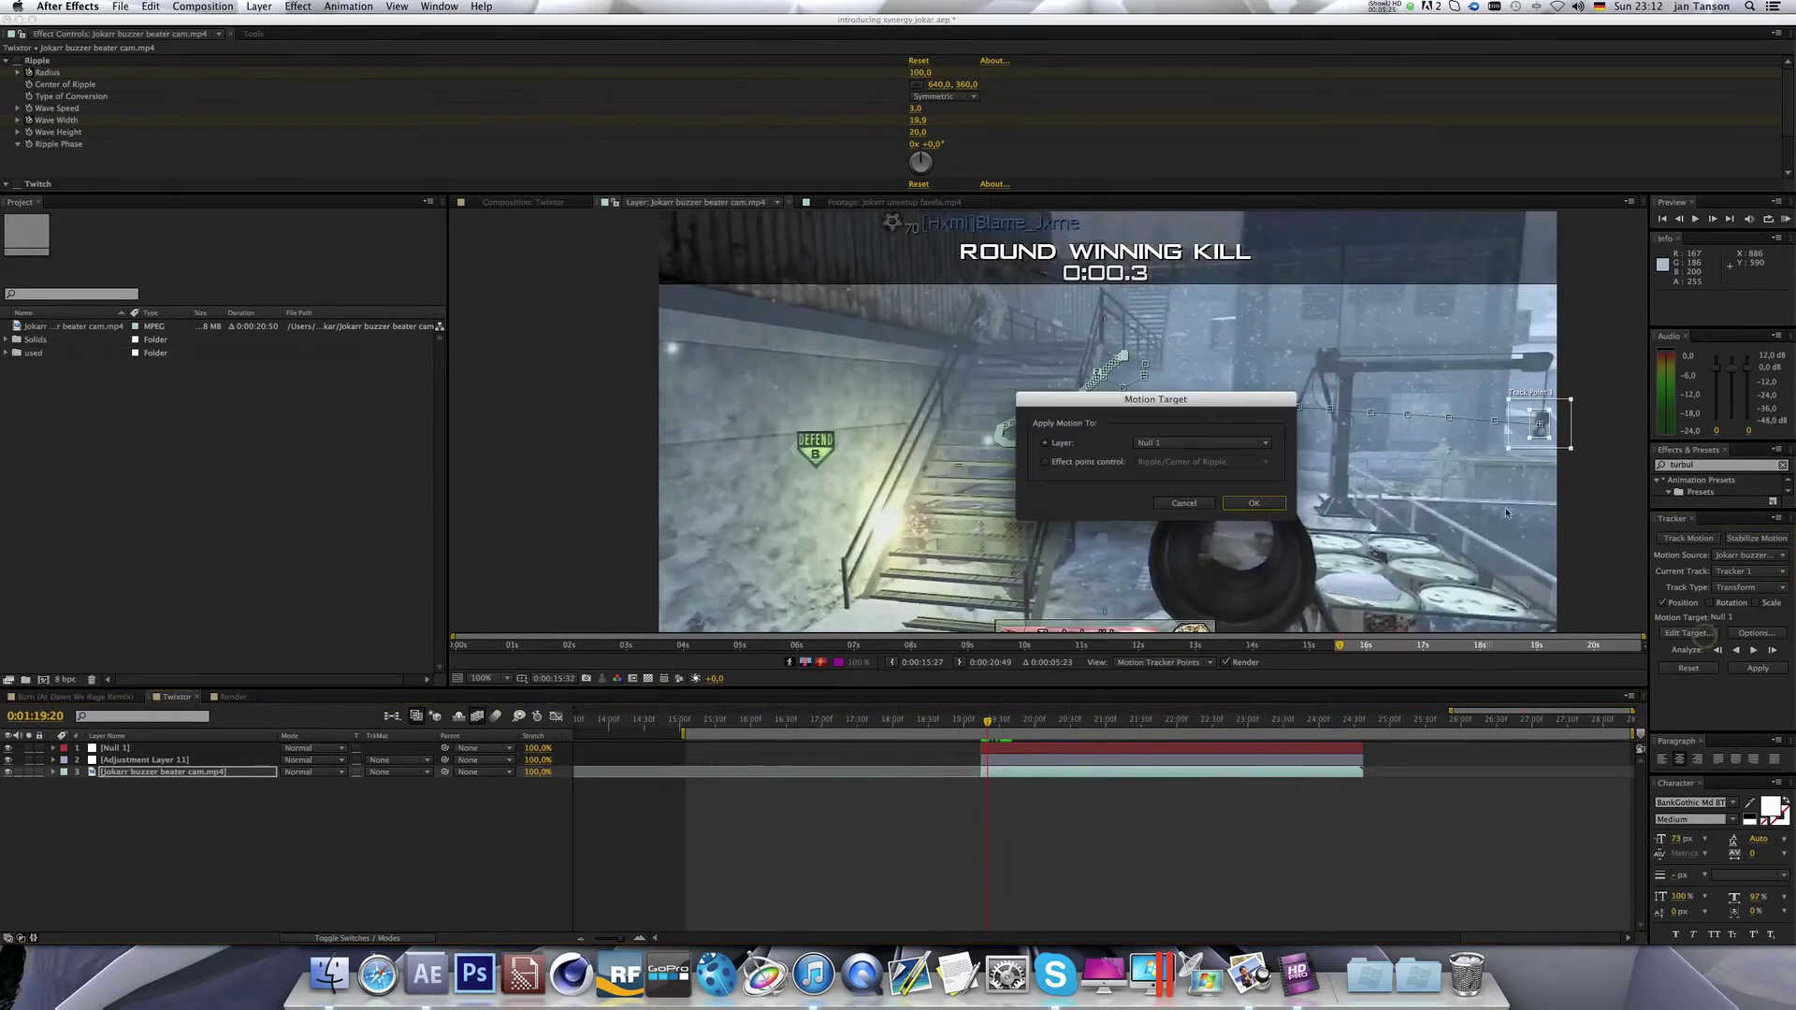
pyautogui.click(1206, 449)
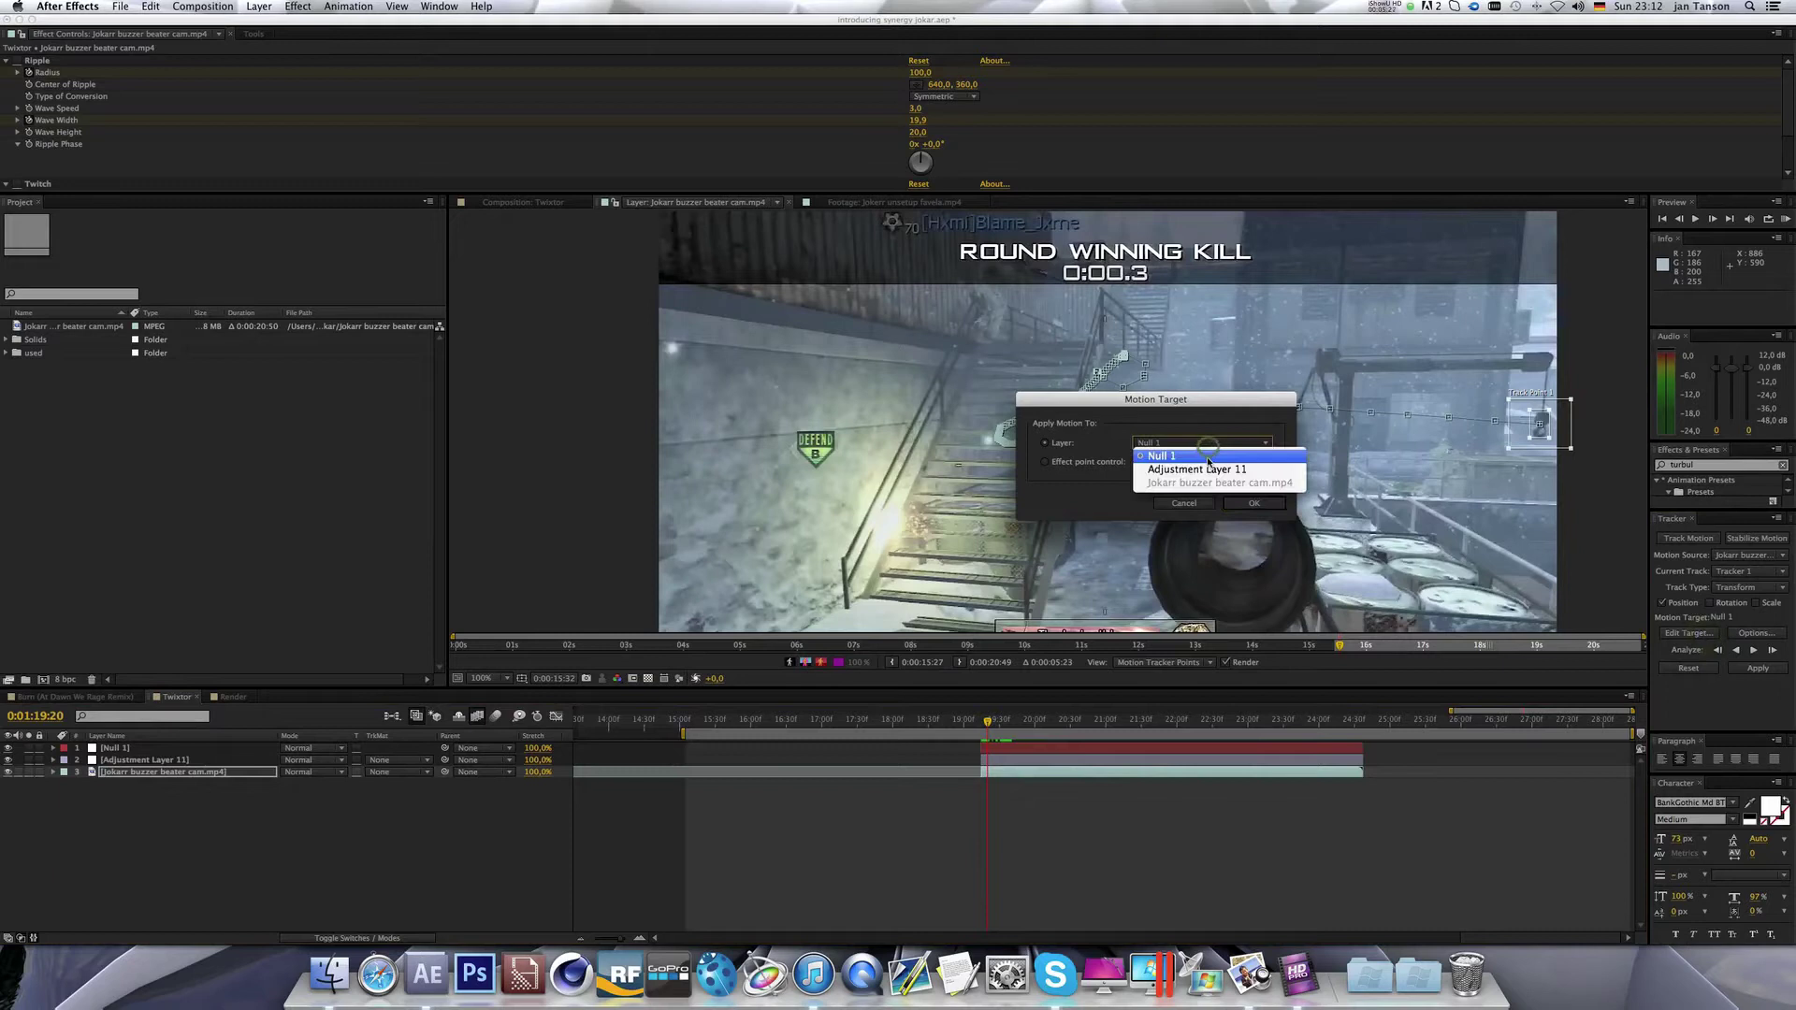
pyautogui.click(1168, 450)
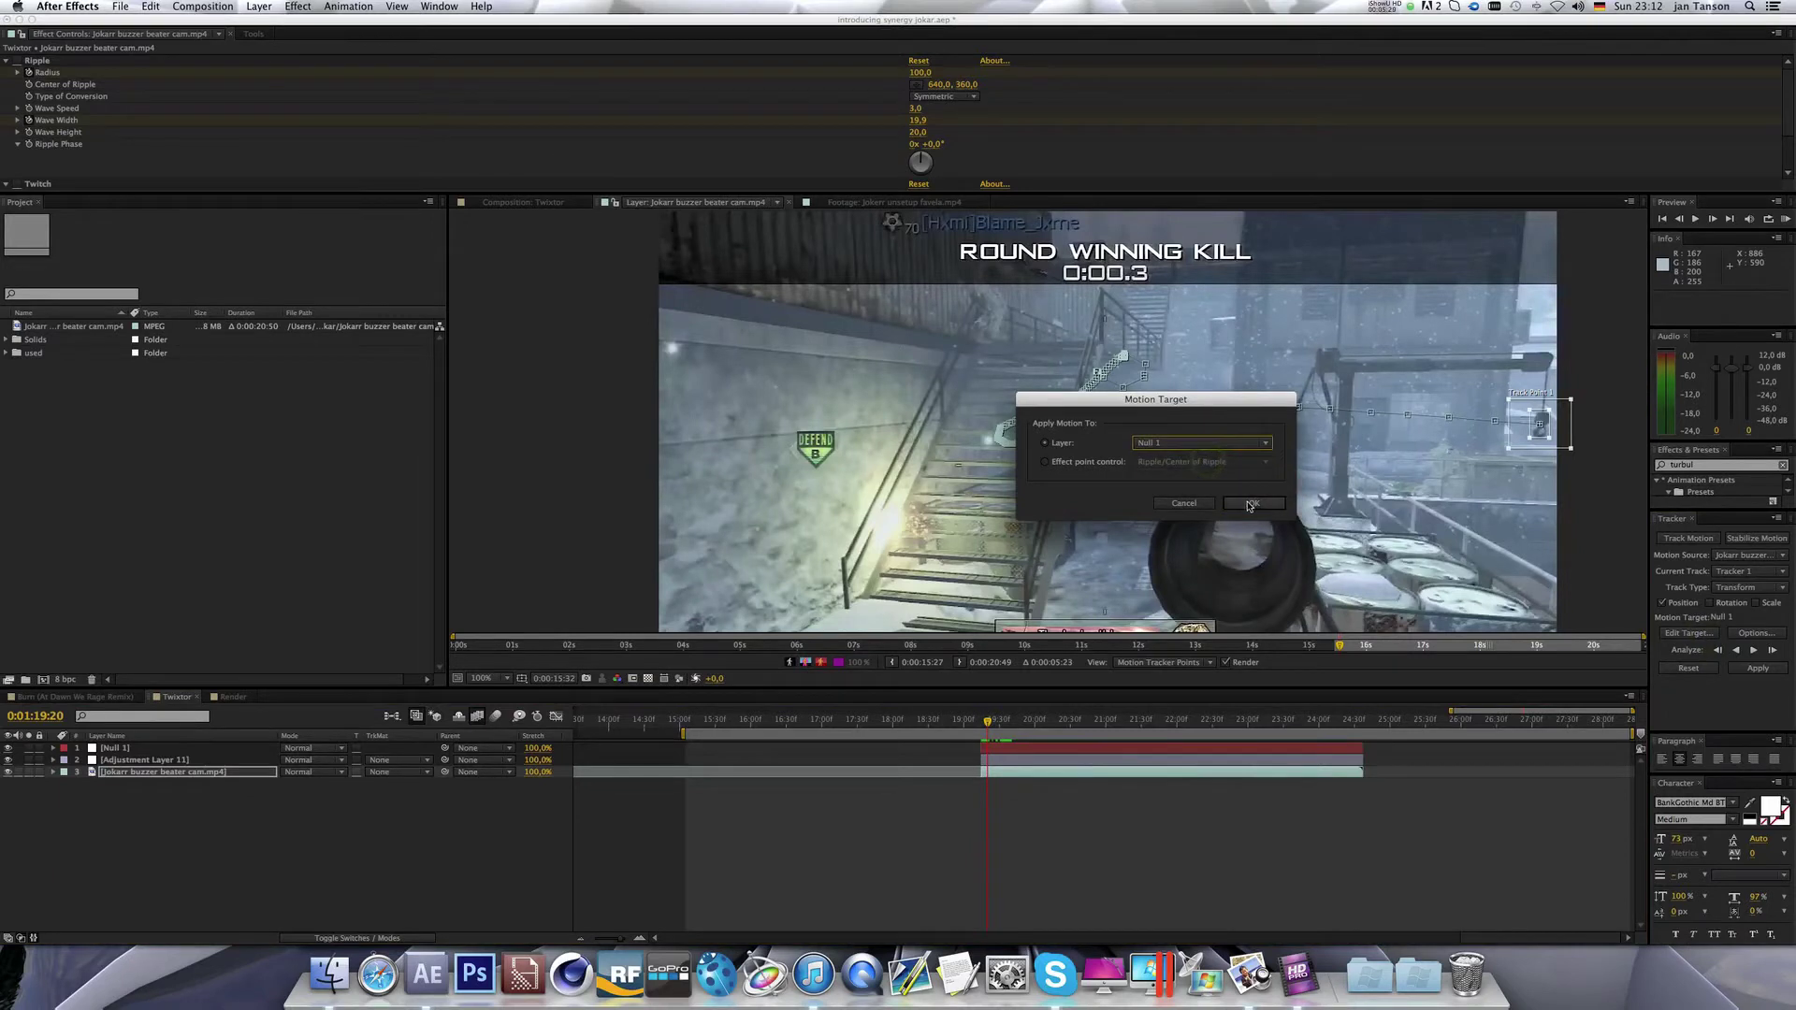
pyautogui.click(1250, 505)
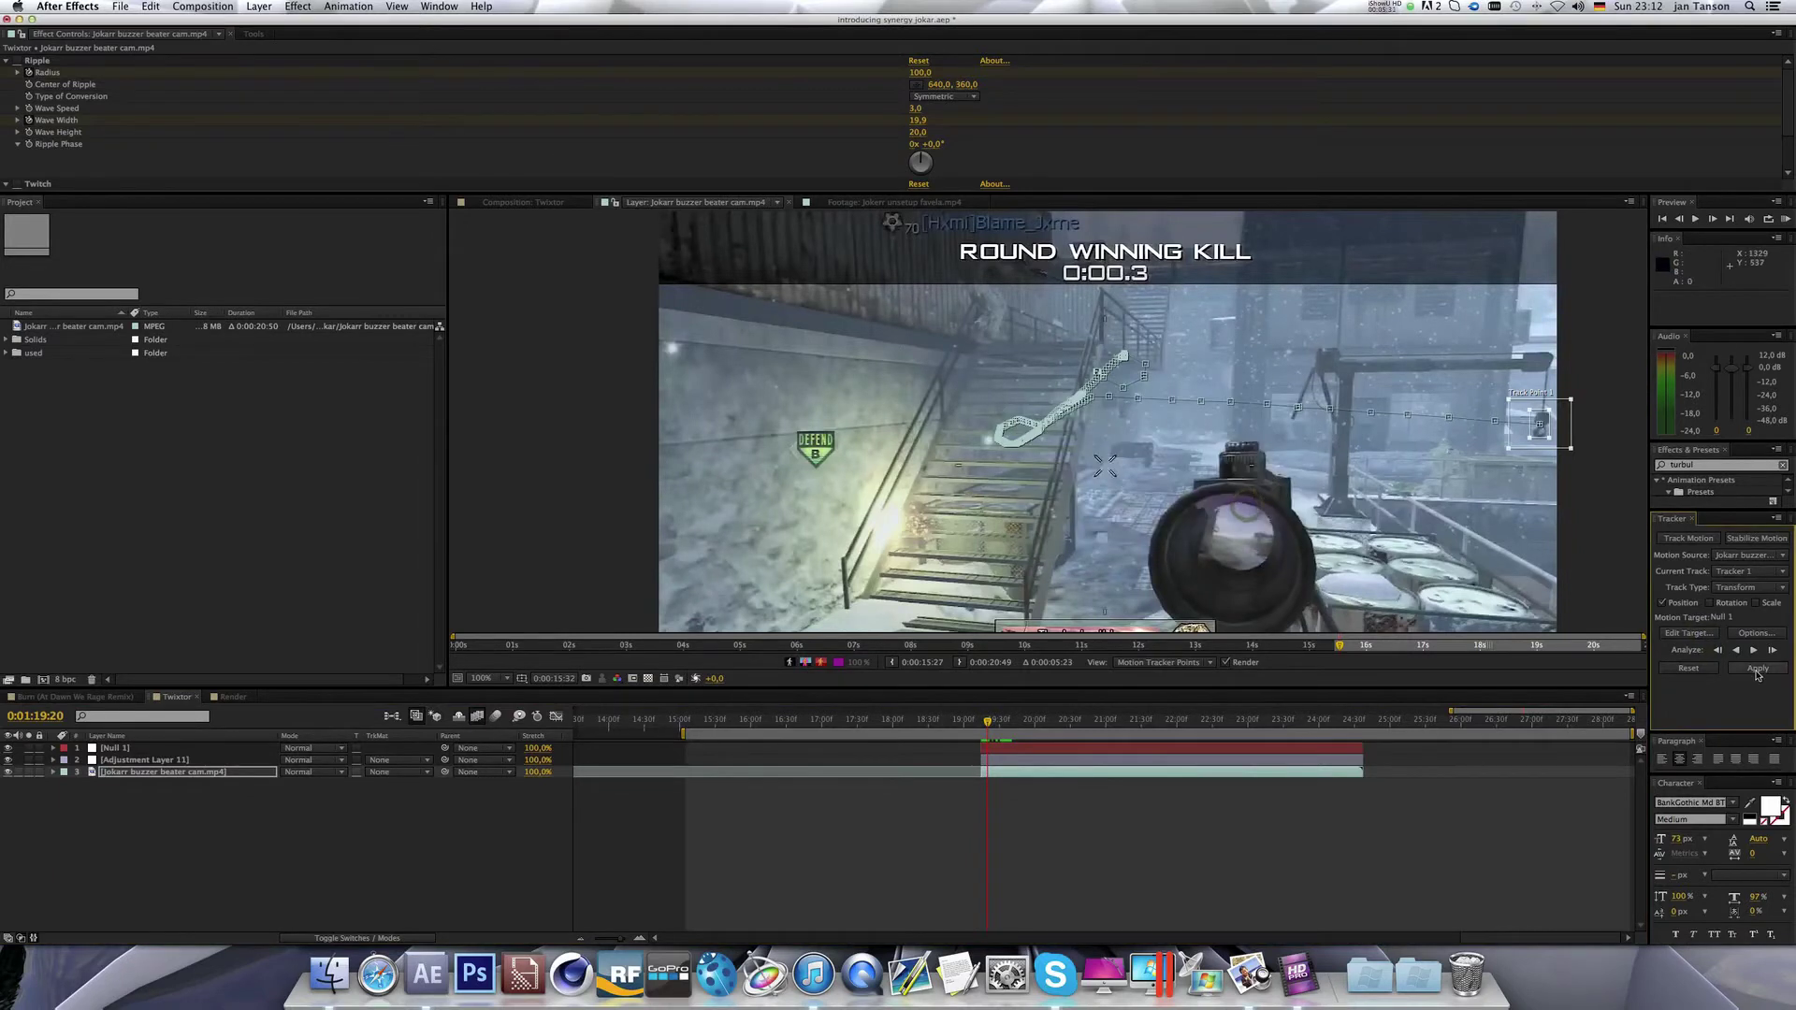
pyautogui.click(1757, 670)
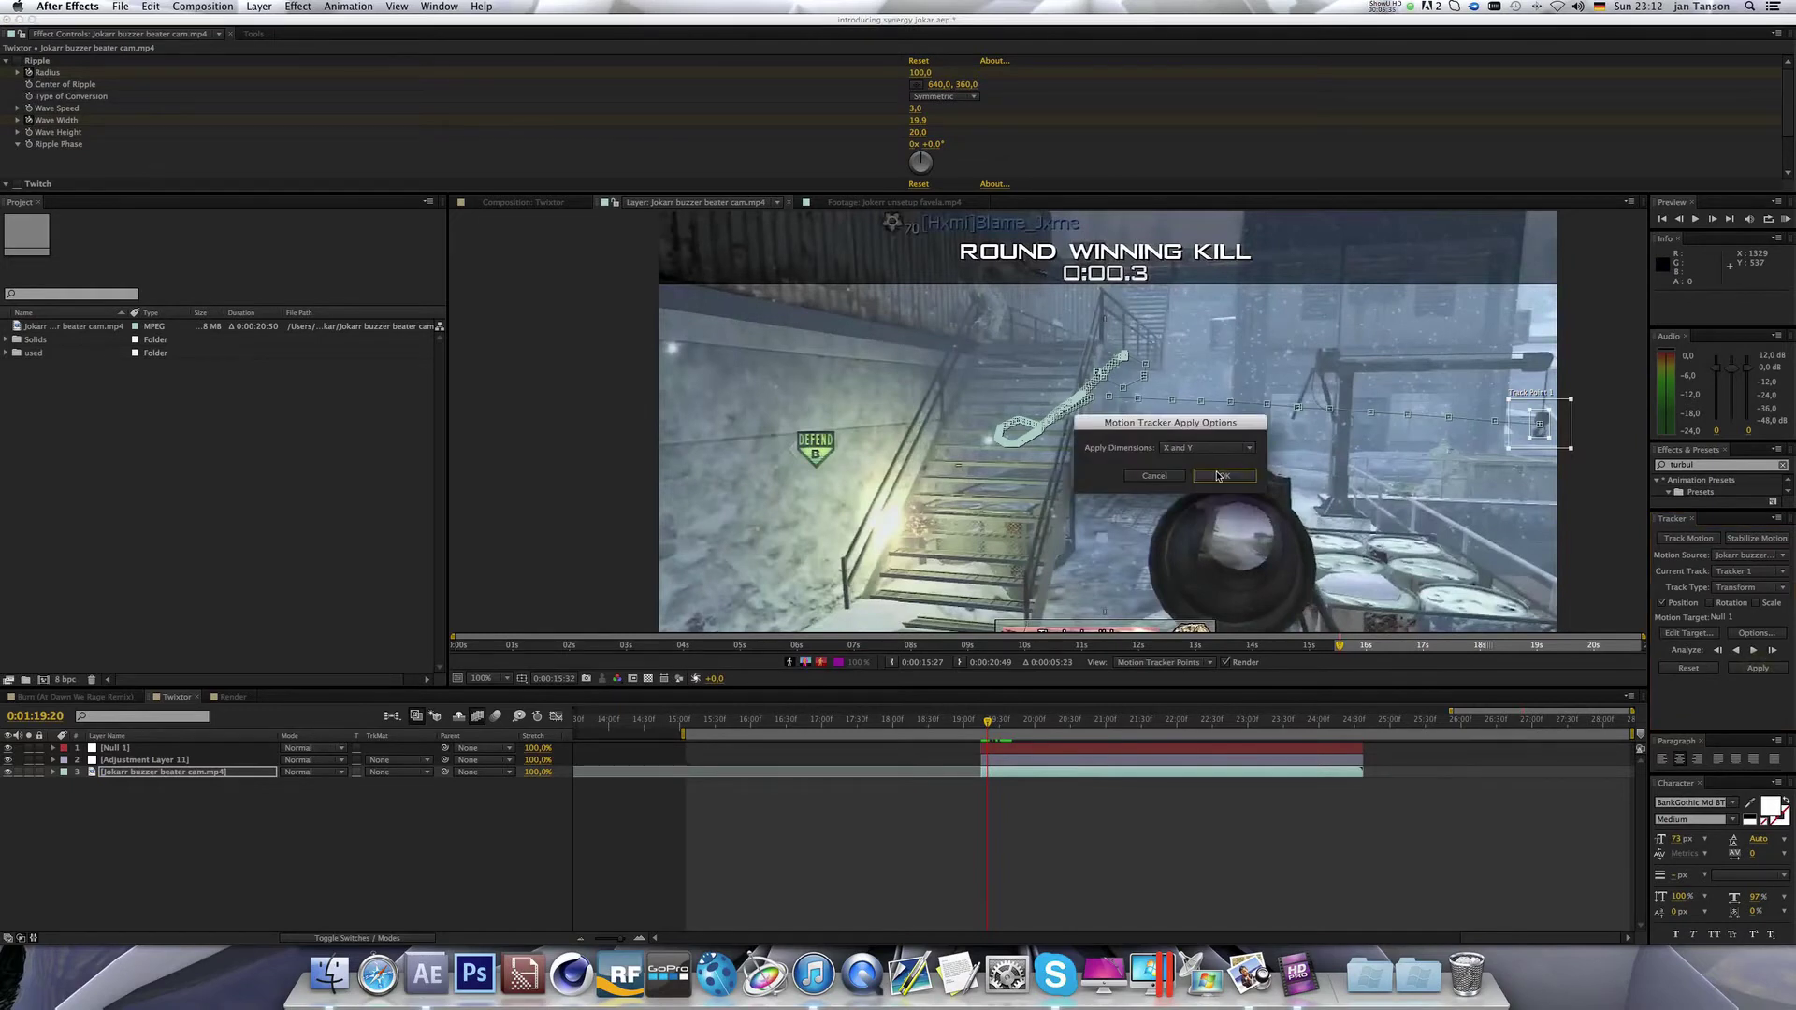
pyautogui.click(1218, 476)
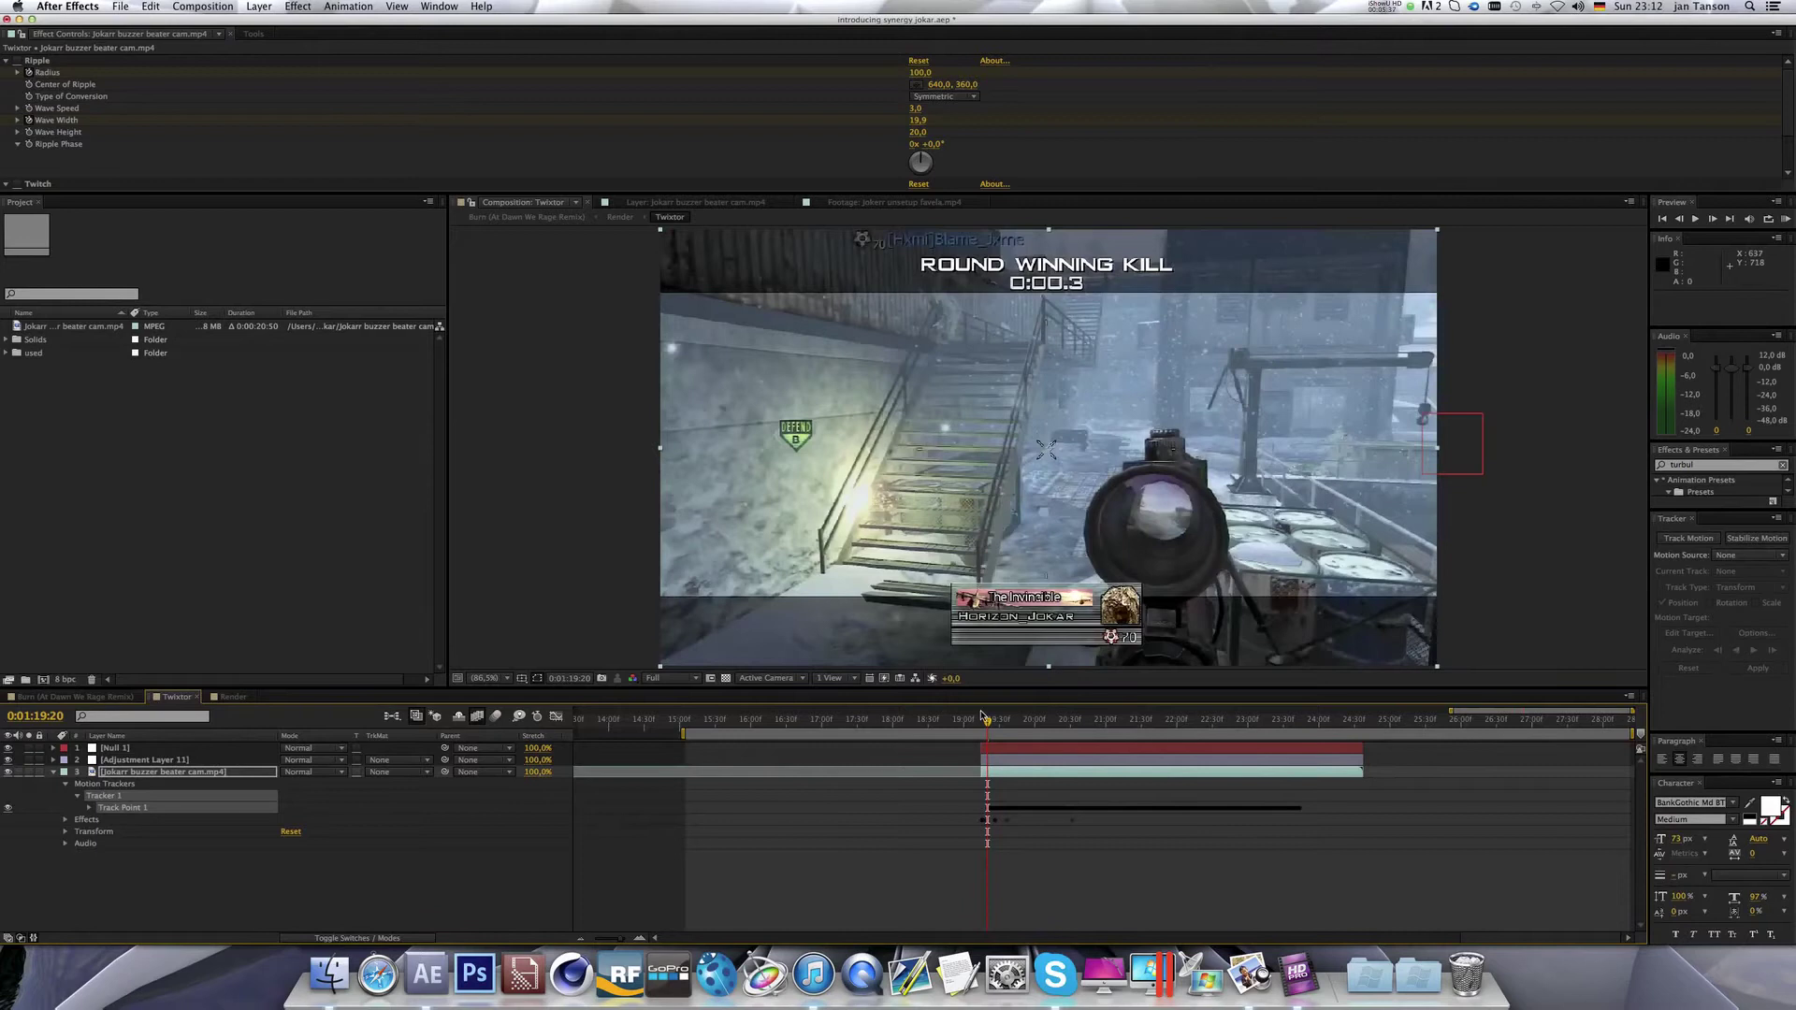
# Select Adjustment Layer 11, enlarge the Effects & Presets panel, and focus its search field.
pyautogui.moveTo(987, 724)
pyautogui.mouseDown()
pyautogui.moveTo(1264, 720)
pyautogui.moveTo(987, 722)
pyautogui.mouseUp()
pyautogui.click(206, 760)
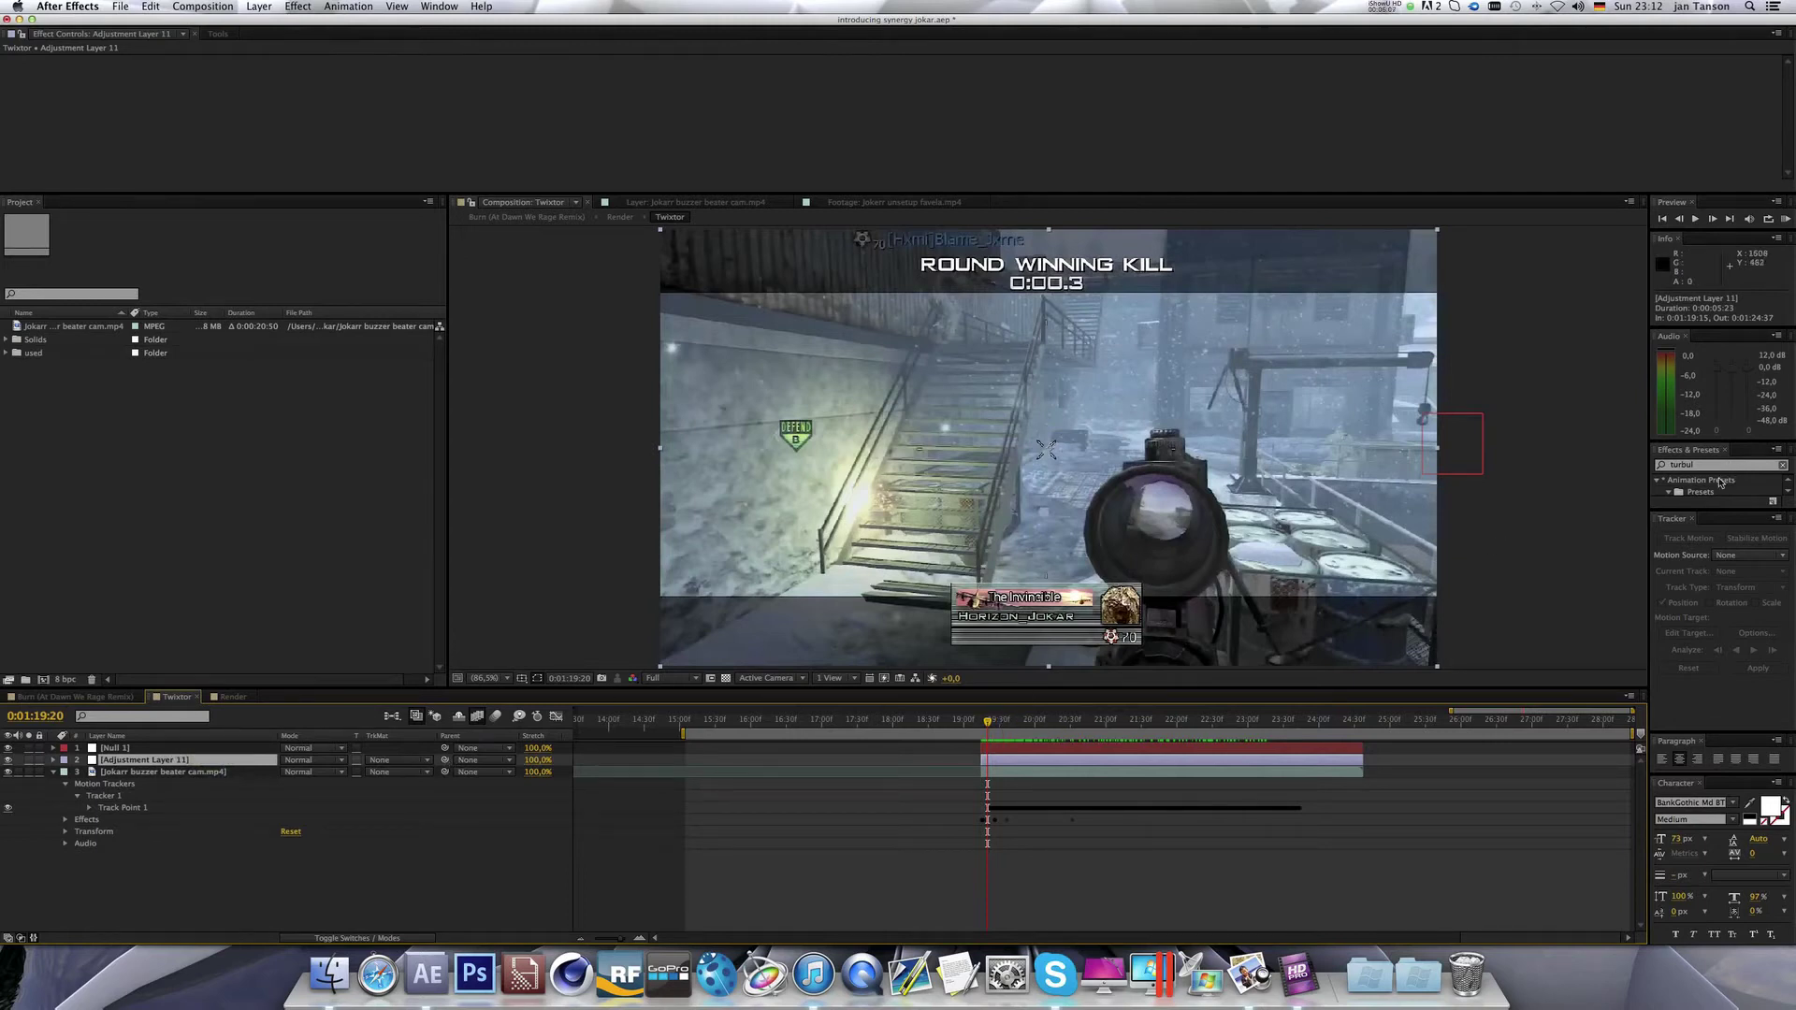
pyautogui.moveTo(1721, 509); pyautogui.dragTo(1721, 672)
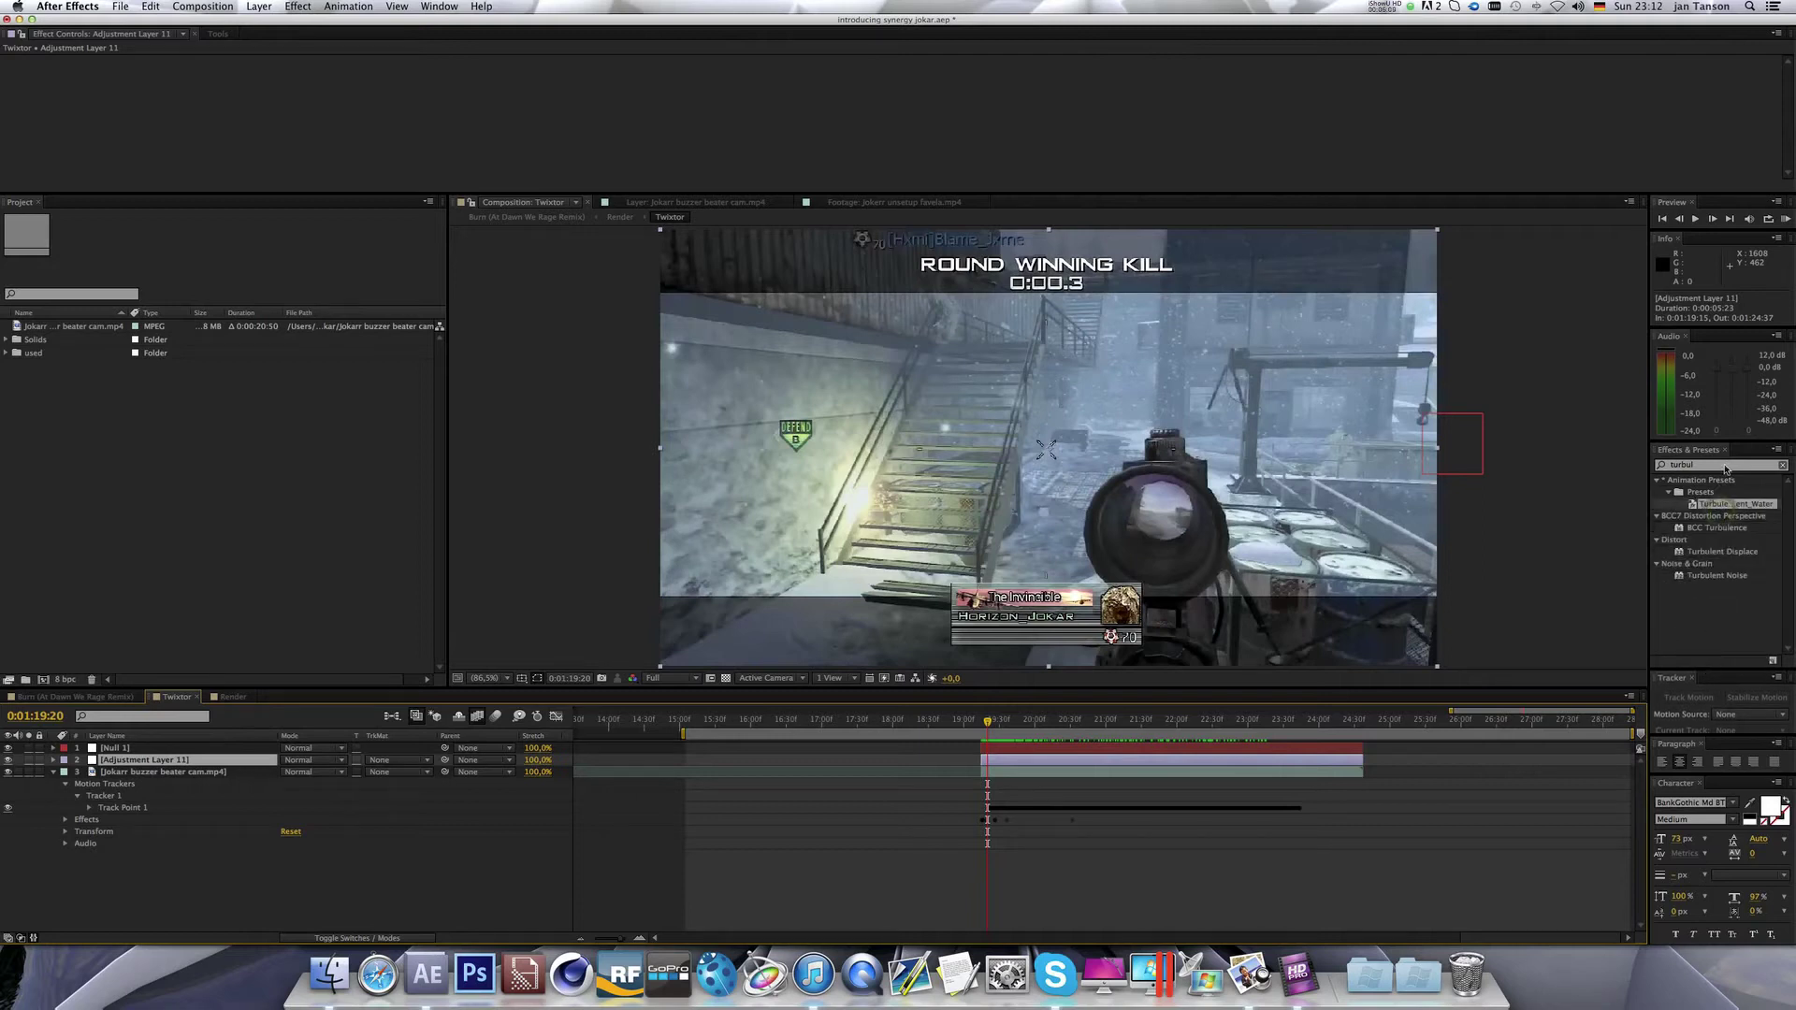
pyautogui.click(1713, 466)
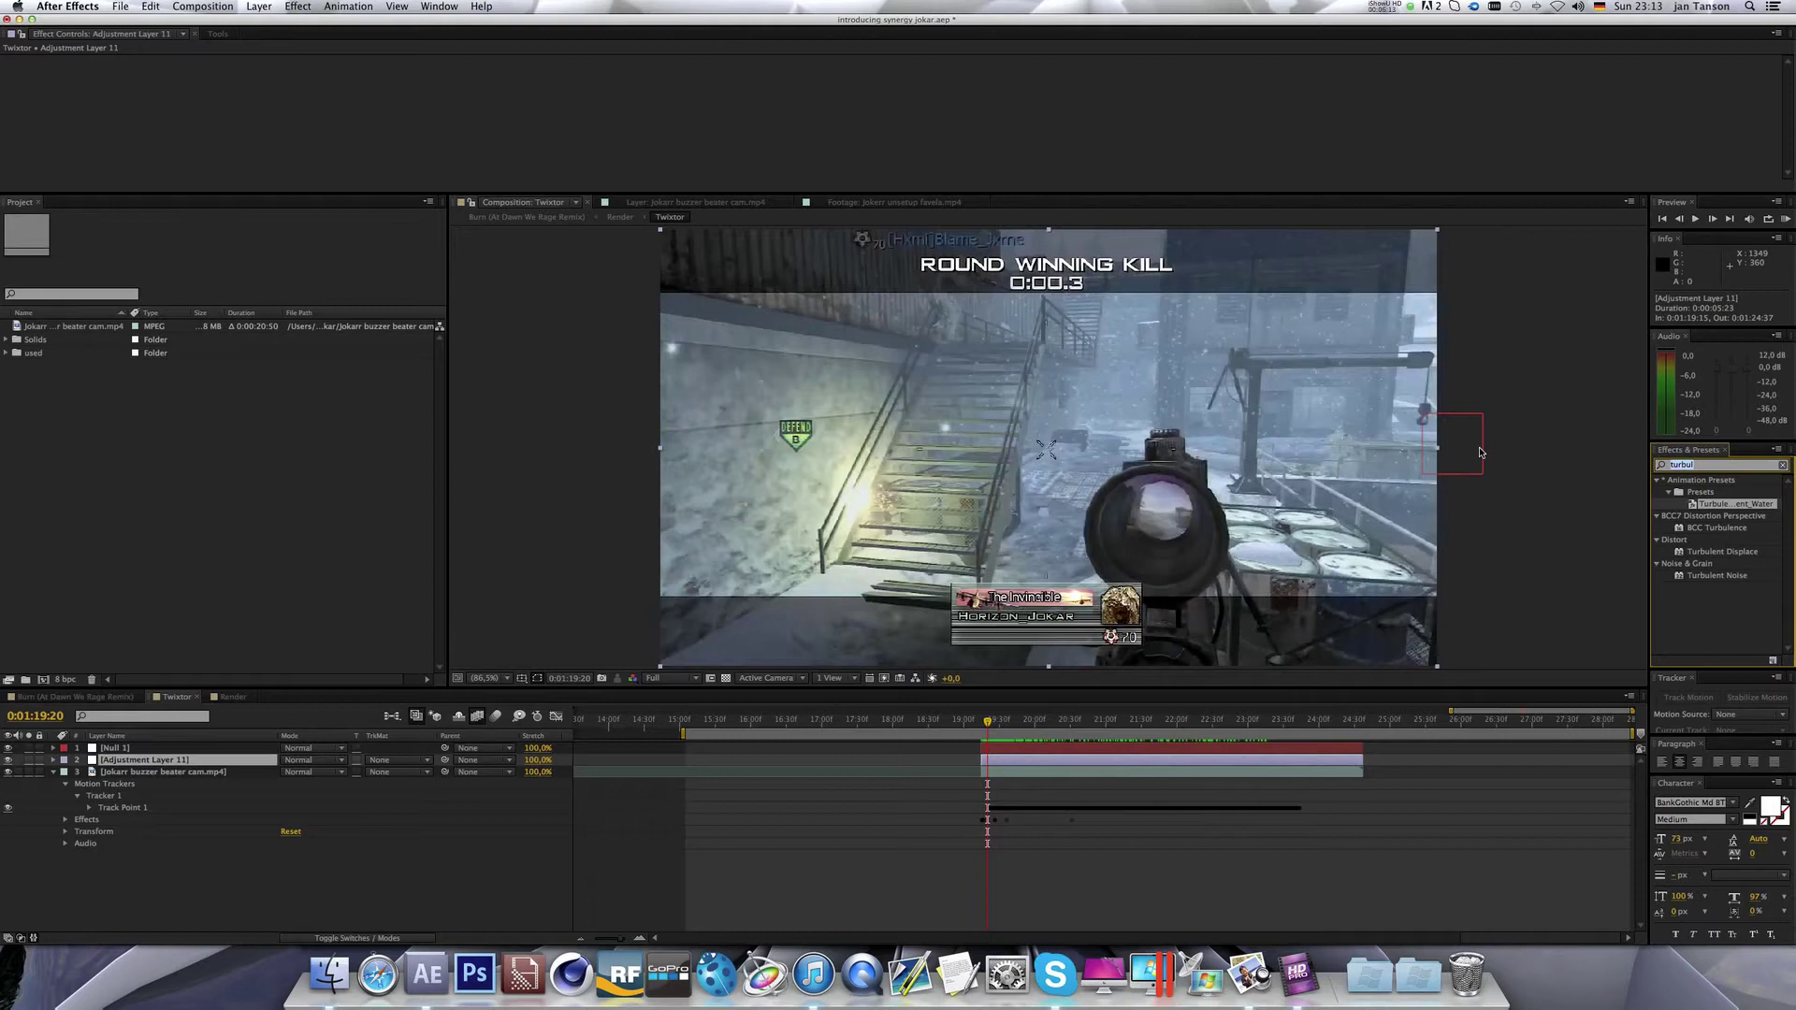
# Apply Optical Flares to Adjustment Layer 11 with Render Mode Over Original, then drag the flare toward the tracked point.
pyautogui.write('optica')
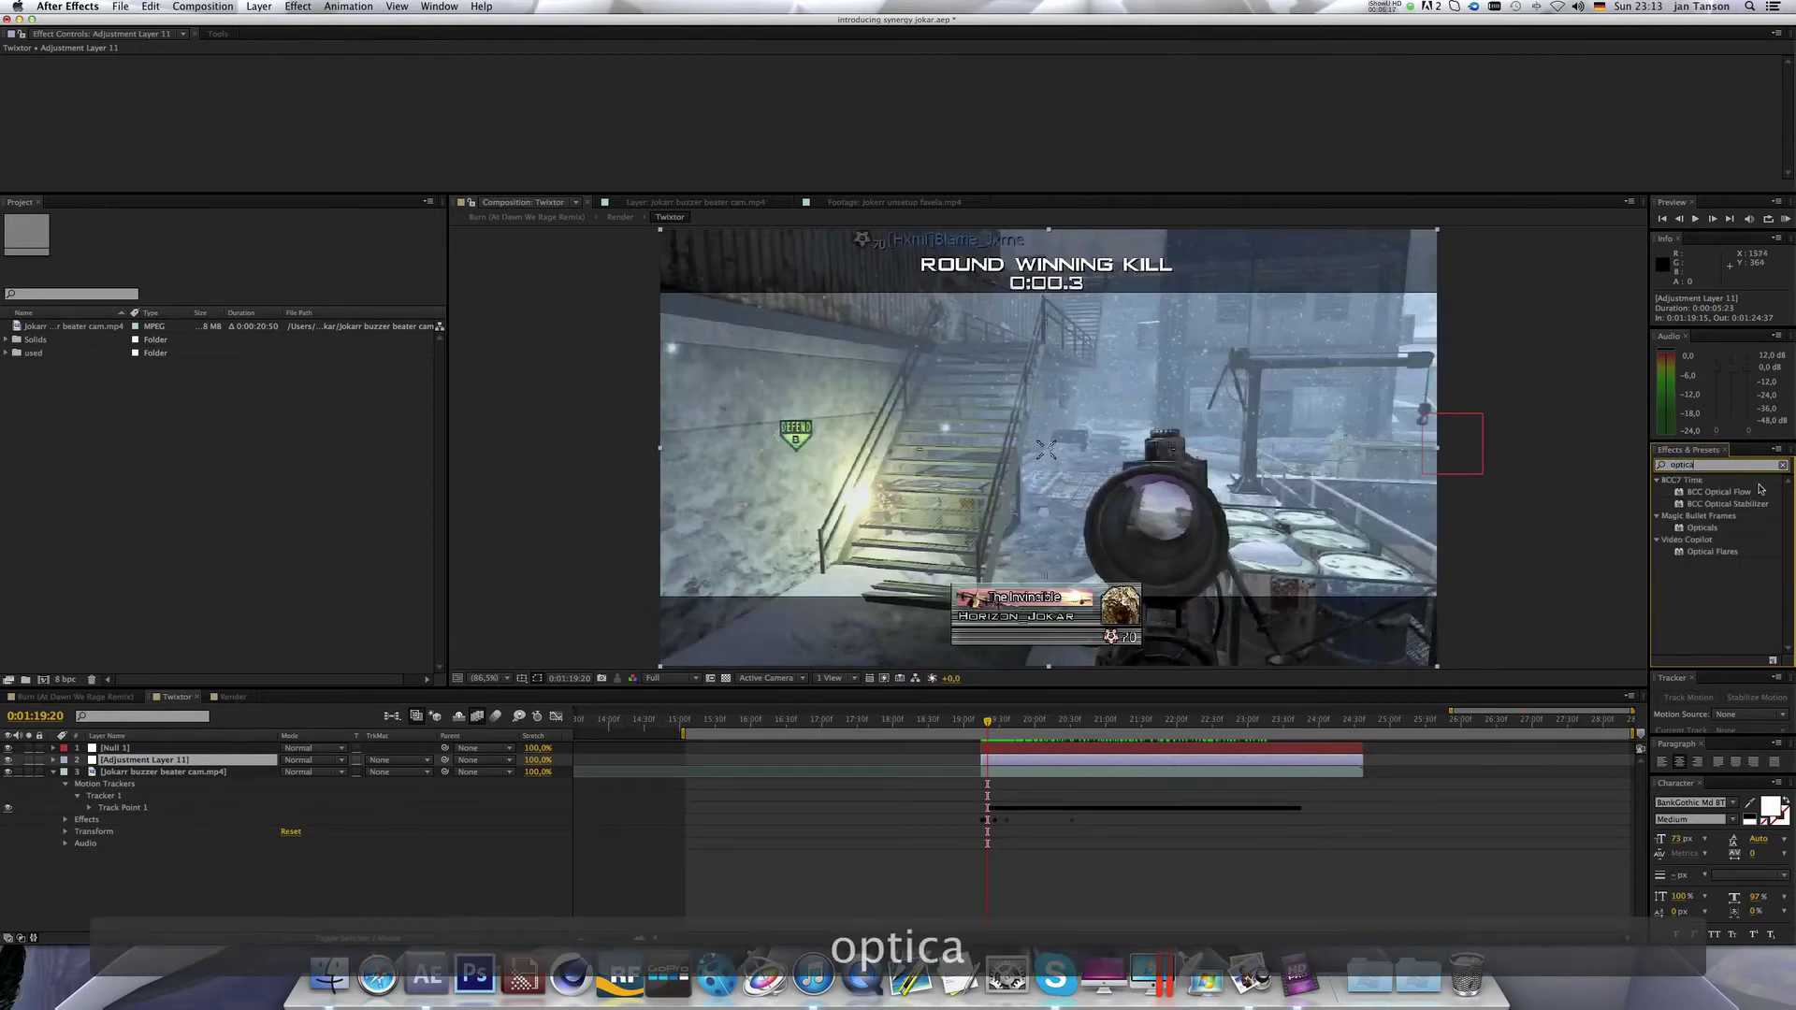
pyautogui.moveTo(1706, 553); pyautogui.dragTo(1007, 760)
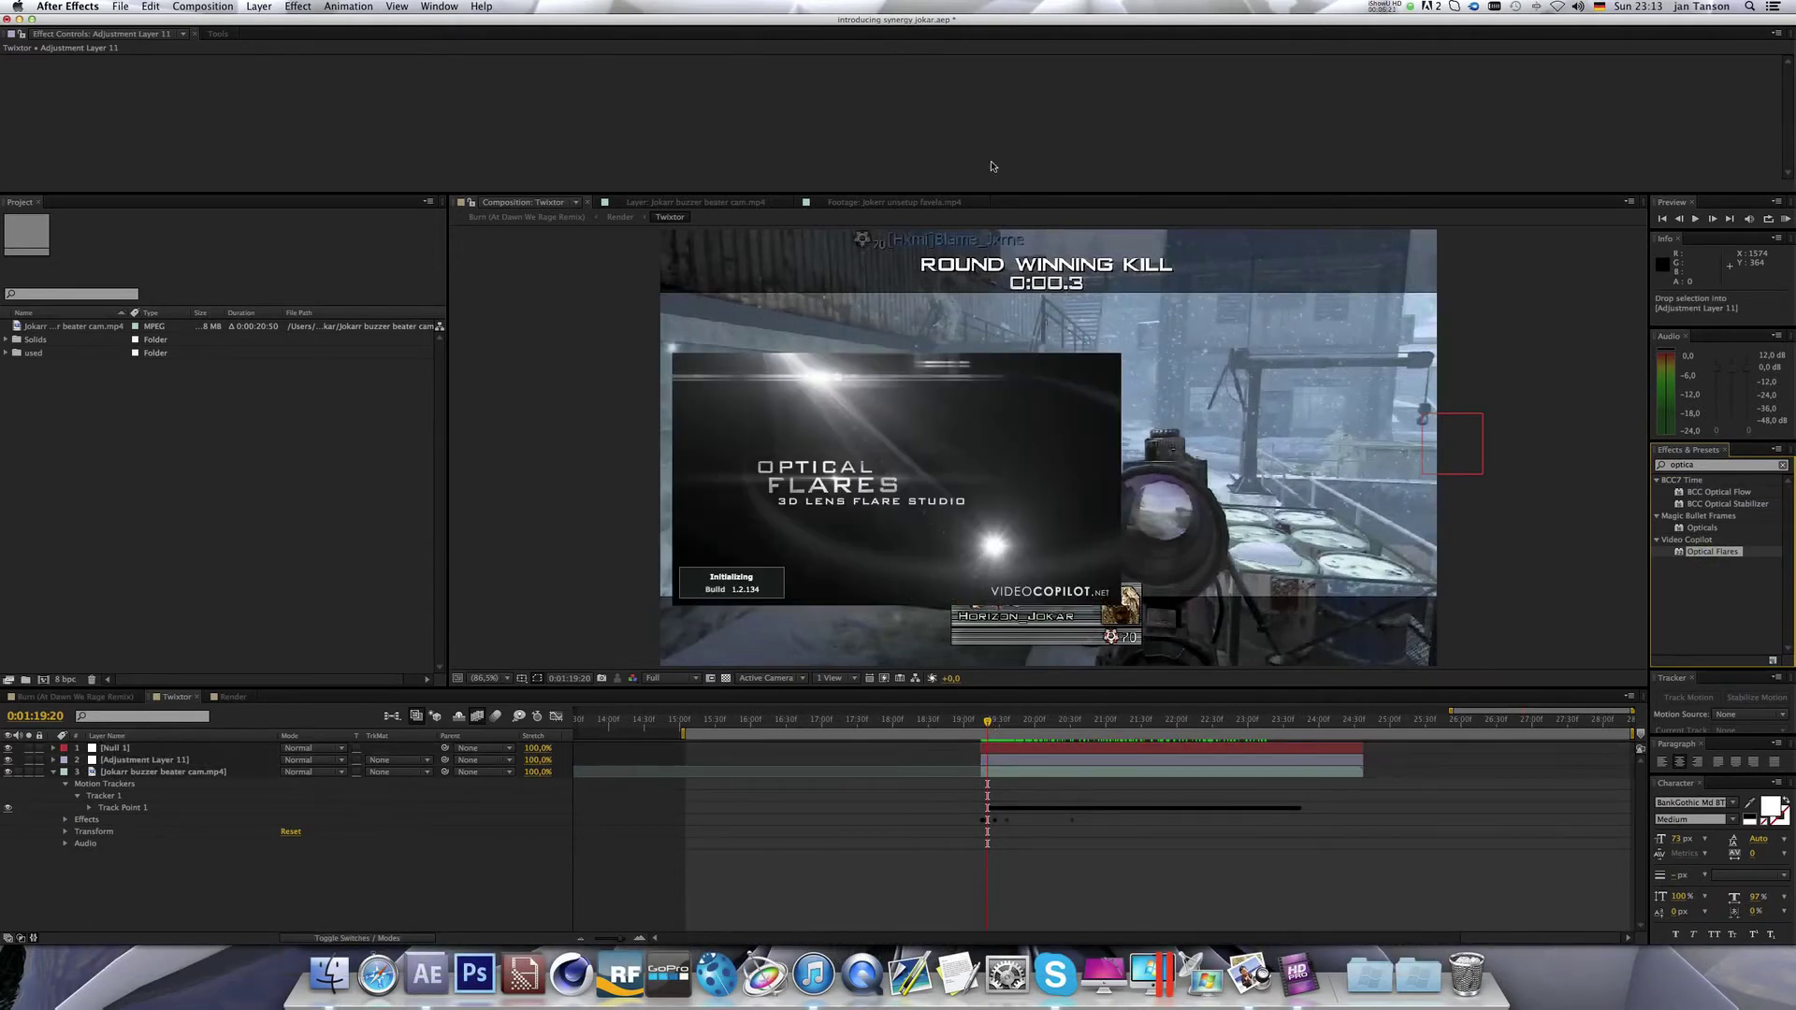
pyautogui.moveTo(1050, 192); pyautogui.dragTo(1027, 303)
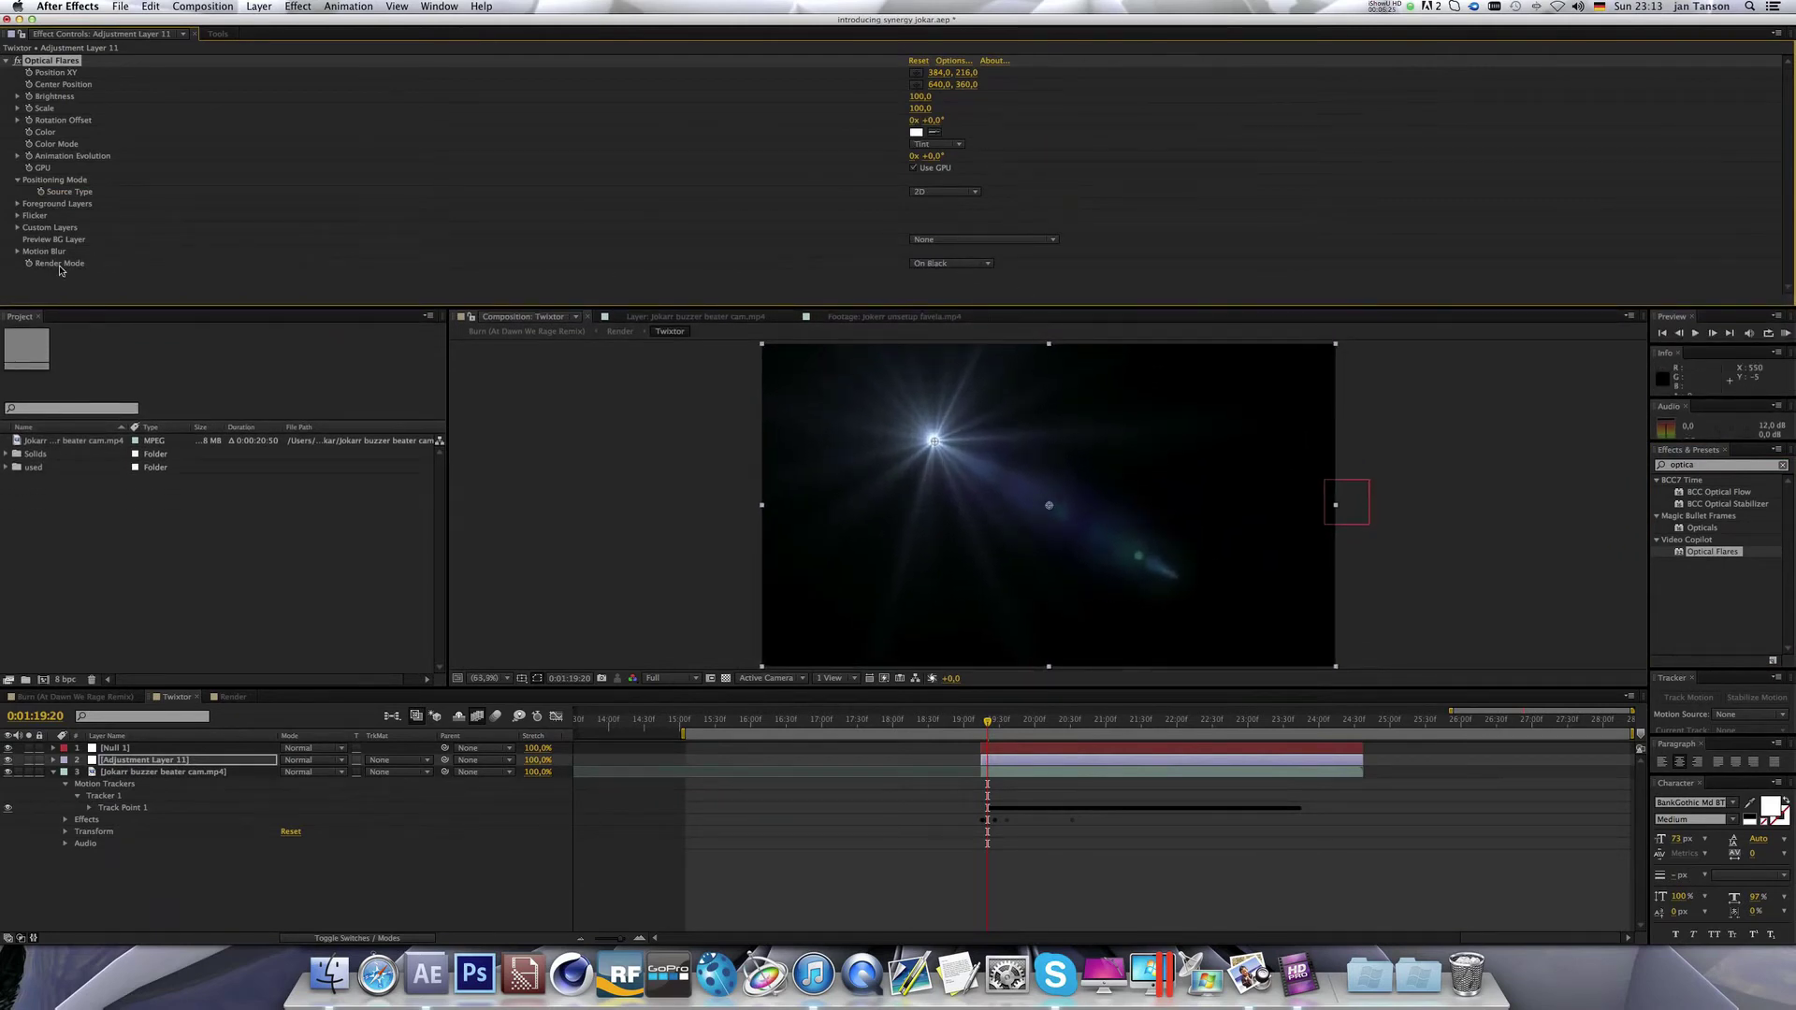
pyautogui.click(947, 264)
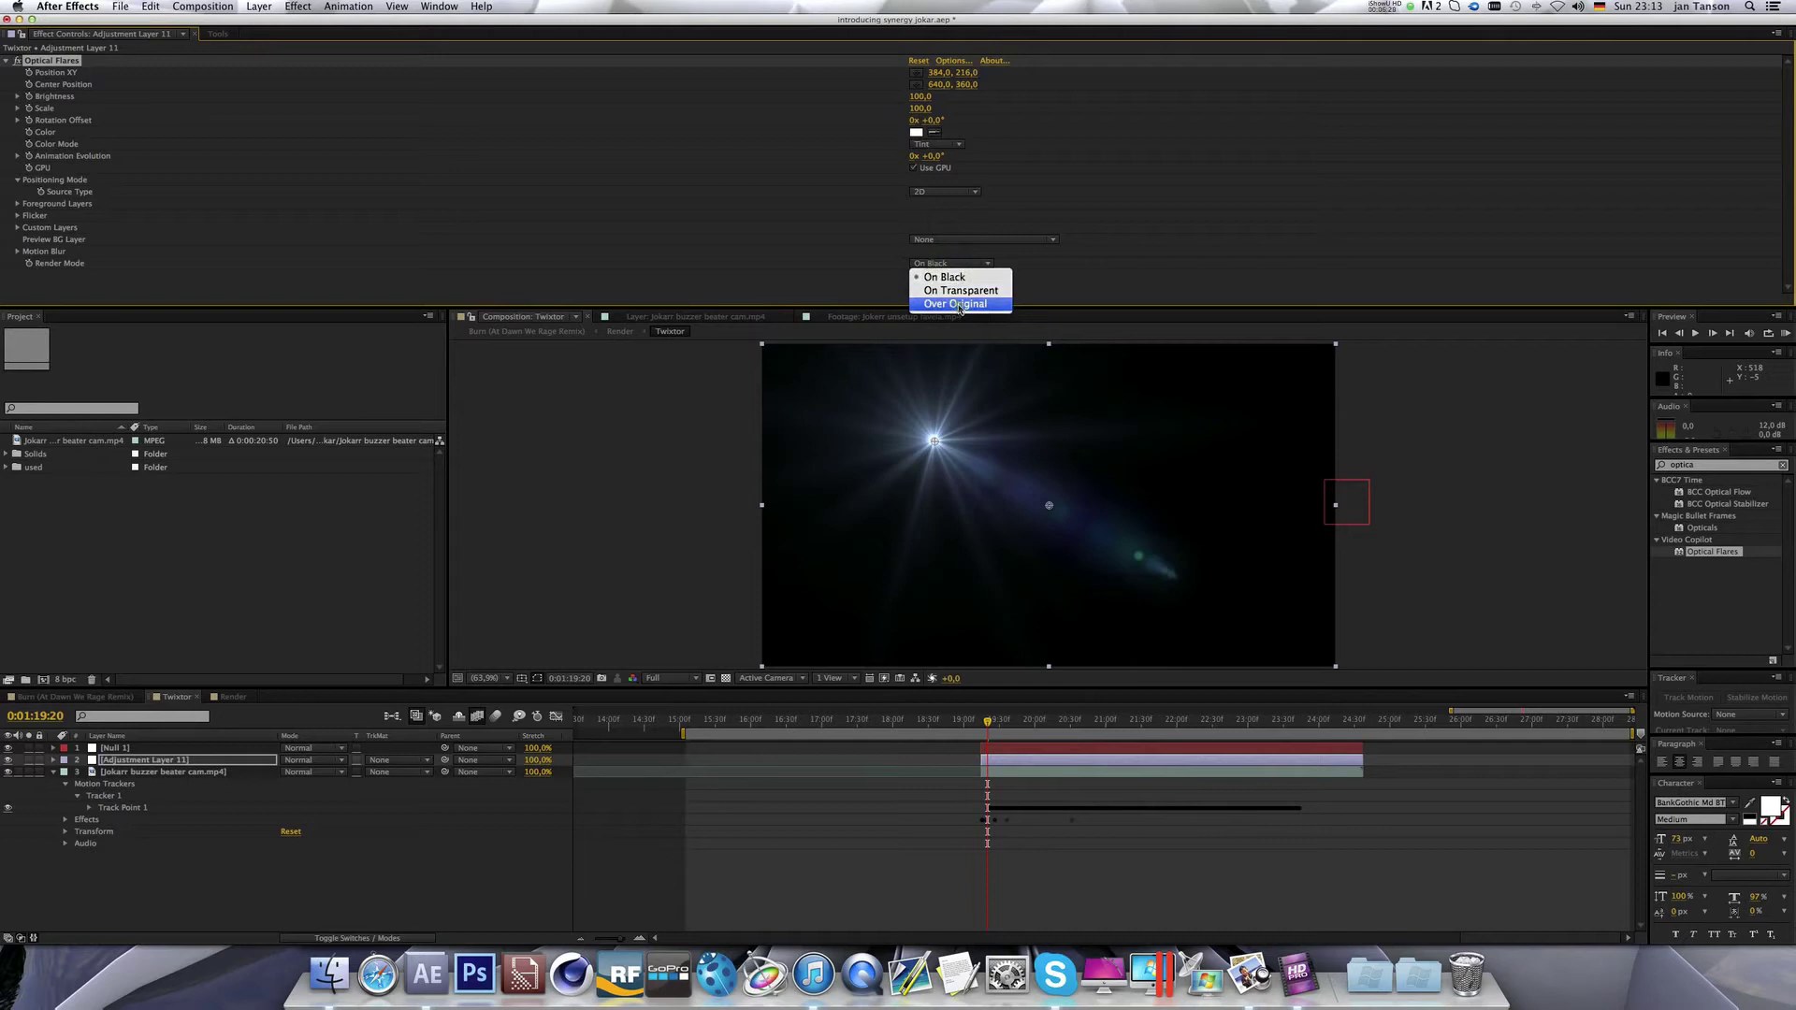
pyautogui.click(956, 304)
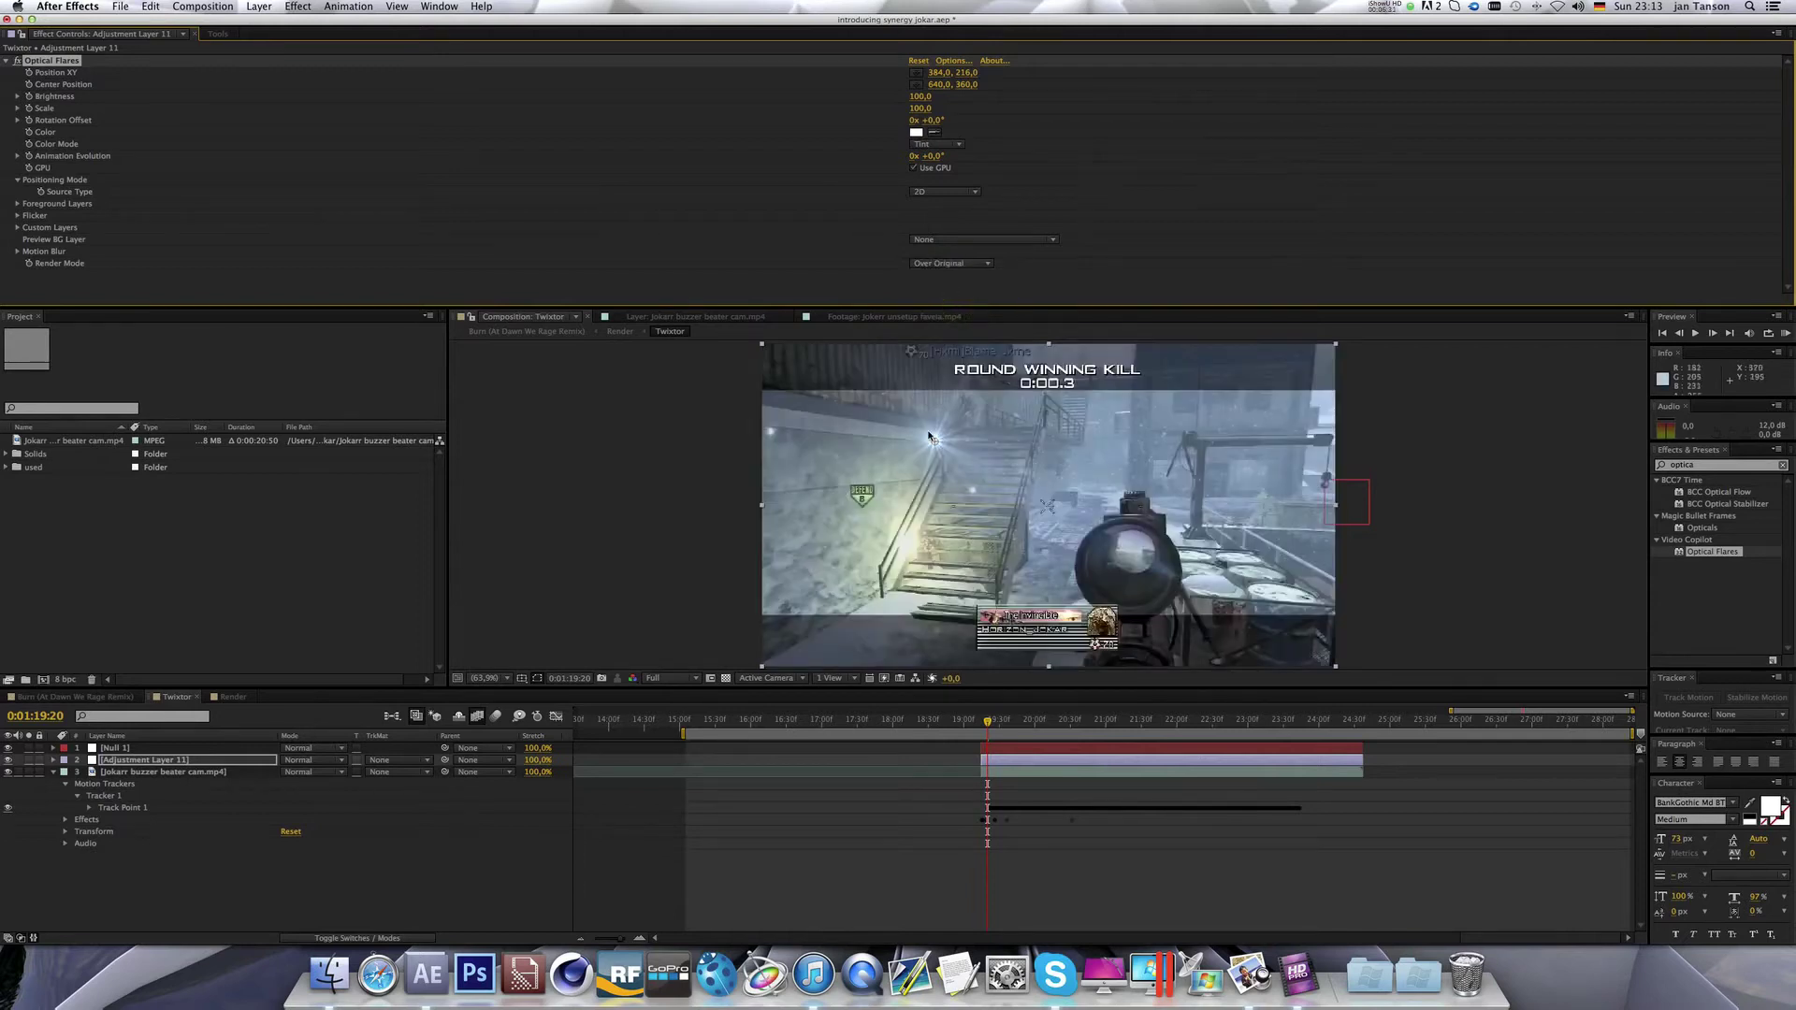
pyautogui.moveTo(942, 447); pyautogui.dragTo(1336, 479)
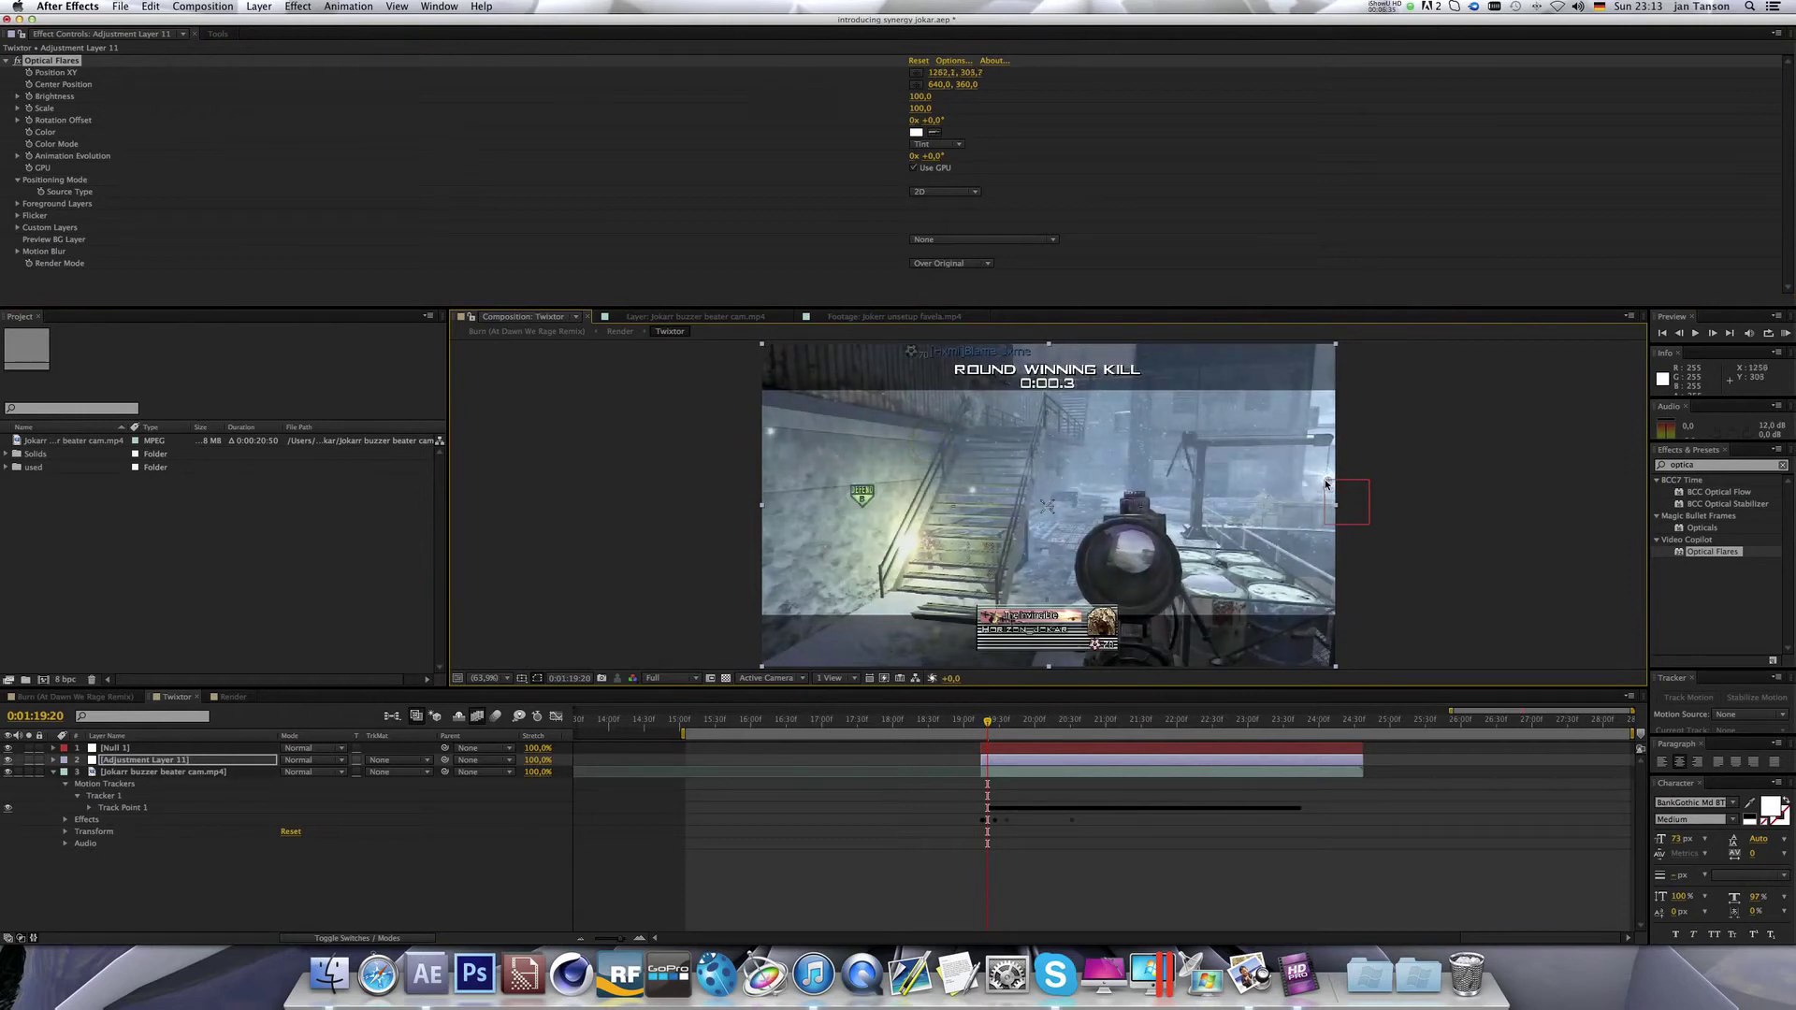
# Parent Adjustment Layer 11 to Null 1 and scrub forward to check the flare follows.
pyautogui.click(164, 762)
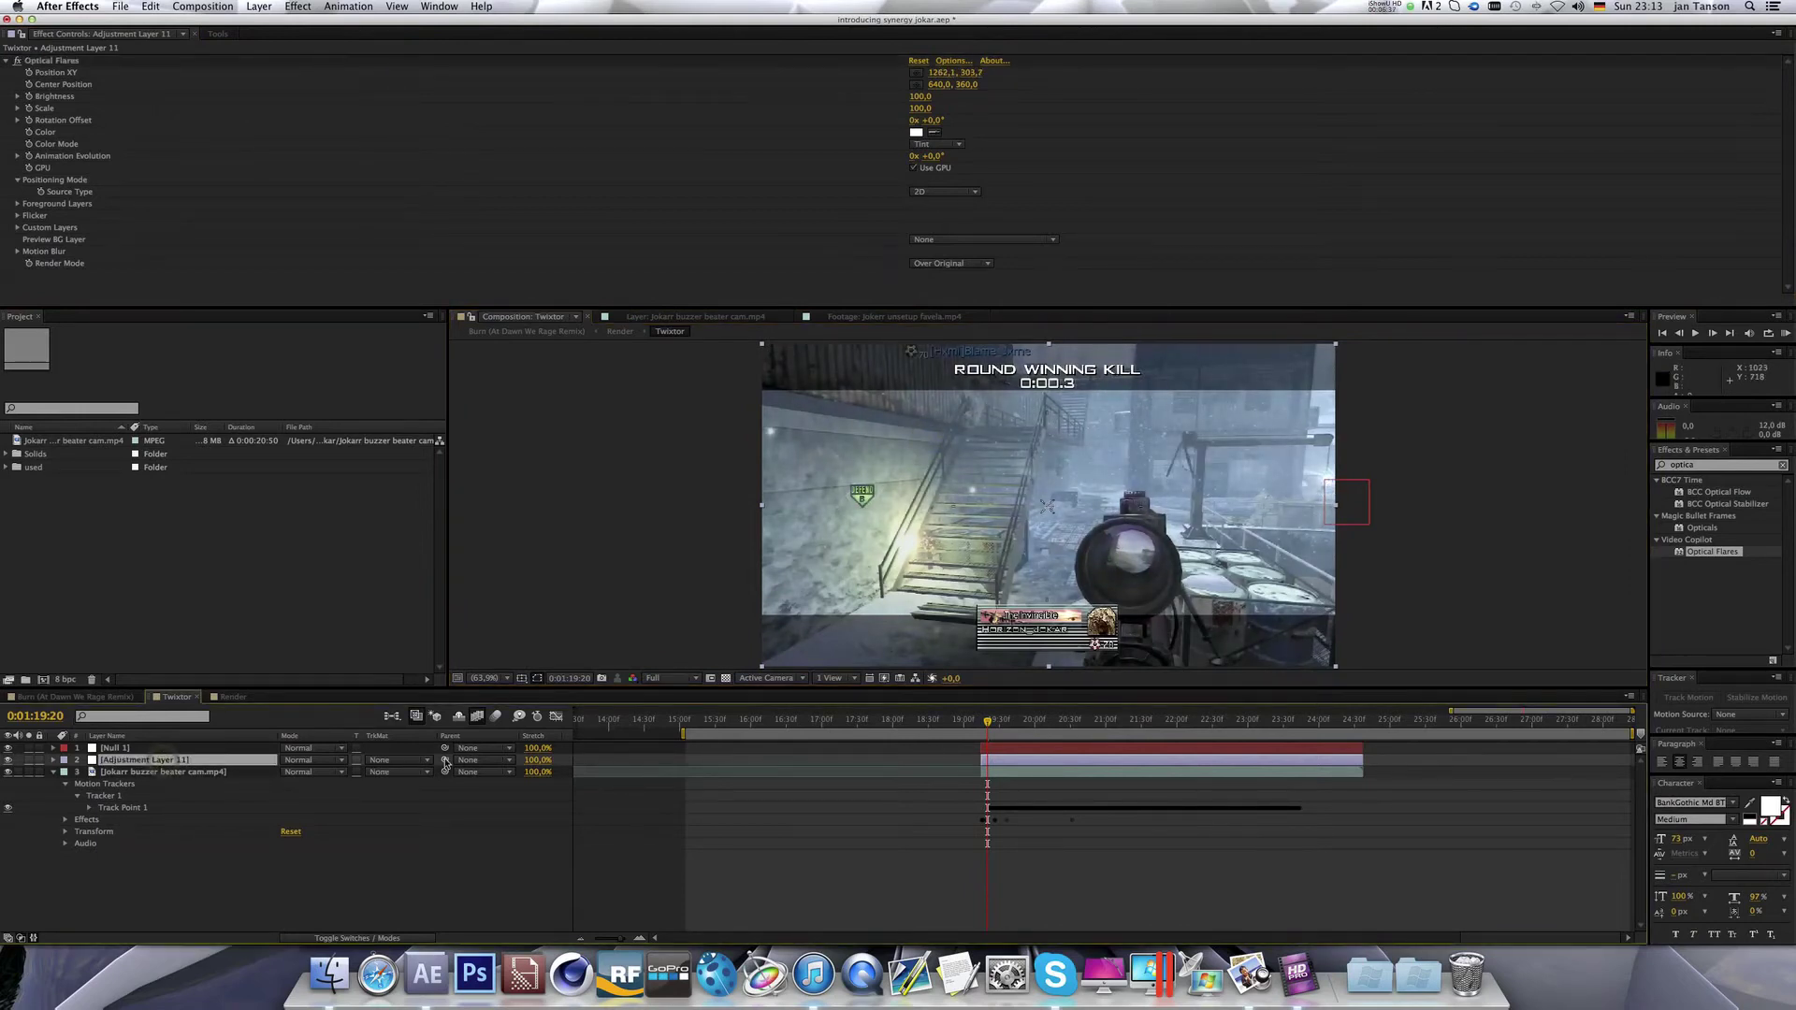
pyautogui.moveTo(446, 761); pyautogui.dragTo(259, 746)
pyautogui.moveTo(986, 723); pyautogui.dragTo(1002, 731)
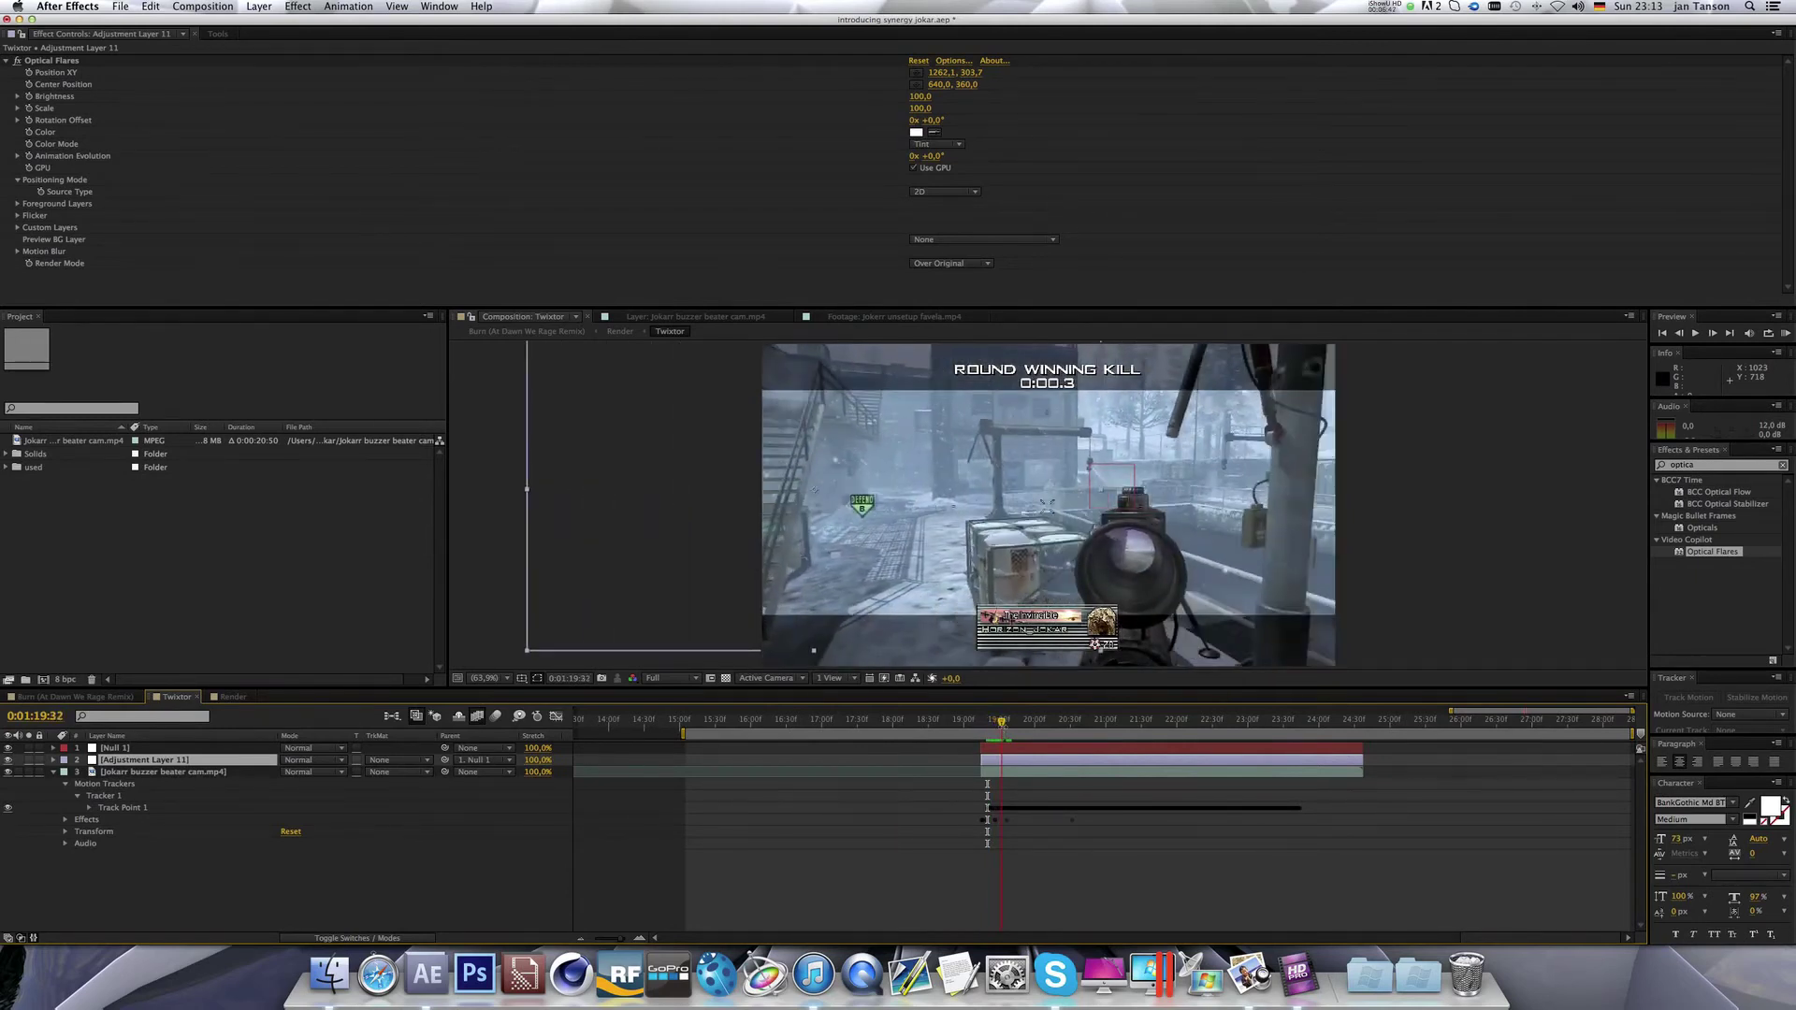
# Set the viewer magnification to Fit and step through a few frames to check the flare motion.
pyautogui.scroll(-3, 1040, 576)
pyautogui.scroll(2, 1040, 579)
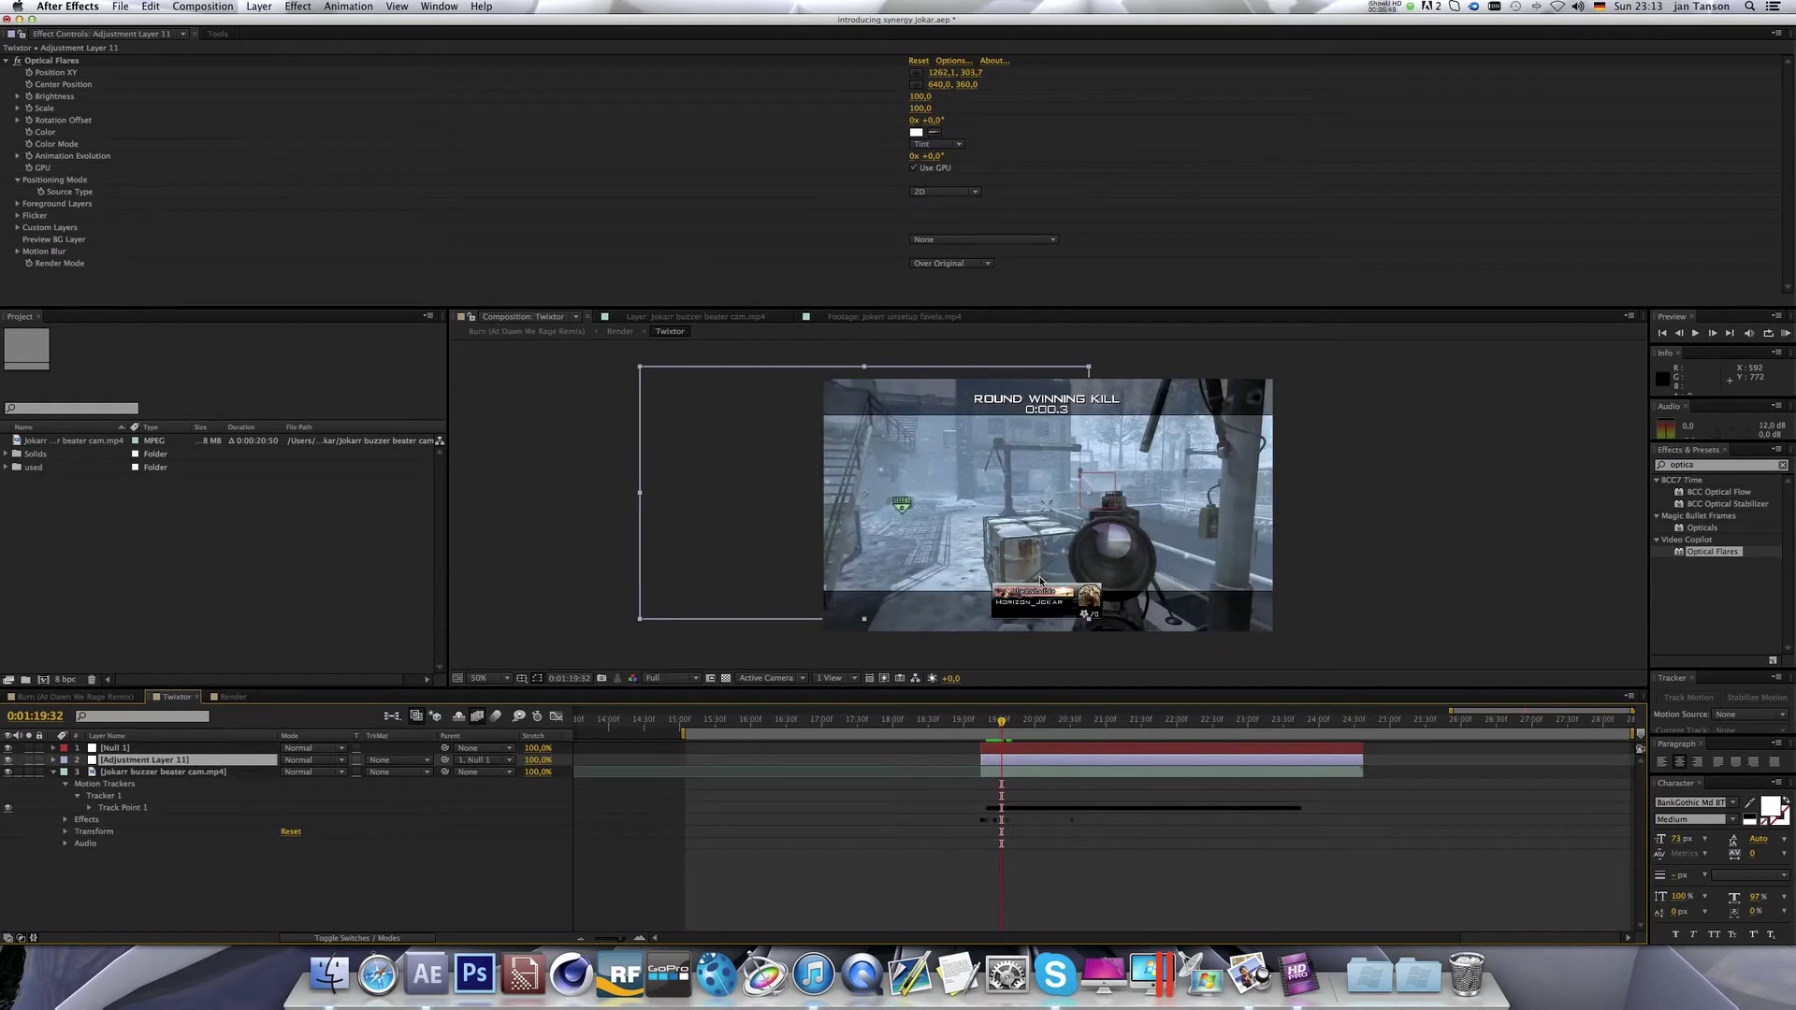
pyautogui.click(495, 679)
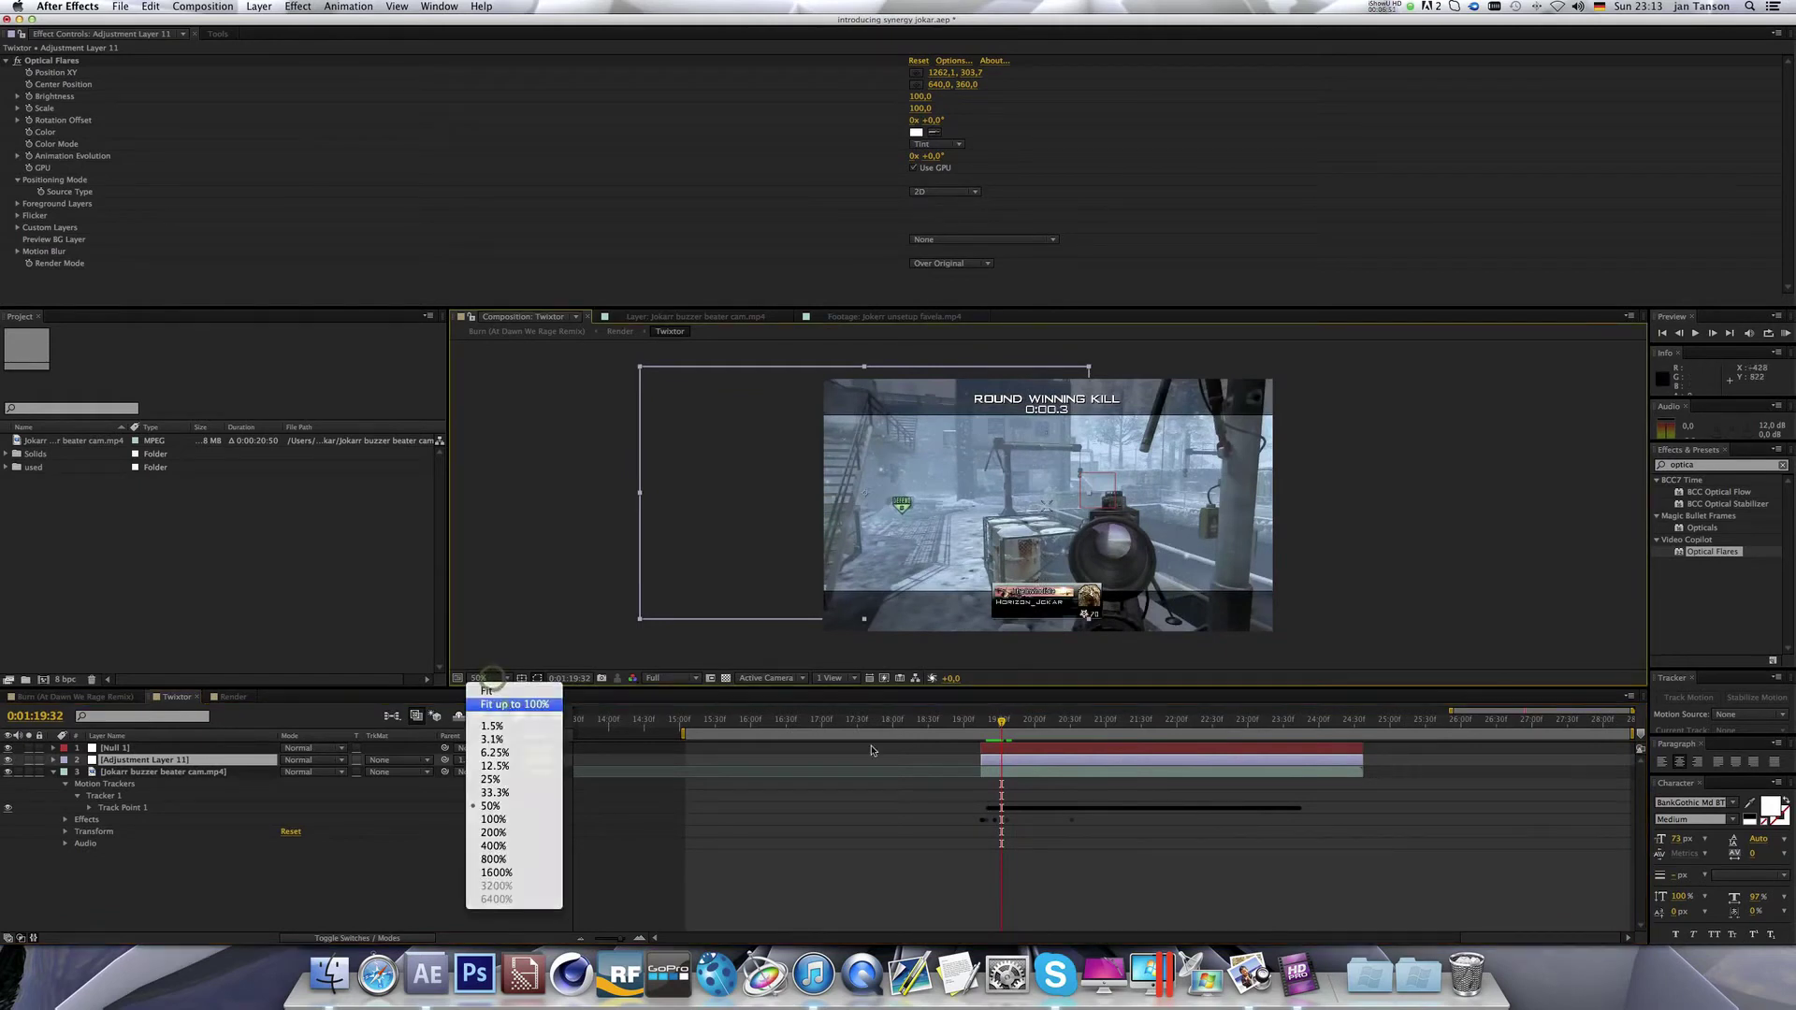
pyautogui.click(488, 691)
pyautogui.click(994, 722)
pyautogui.moveTo(993, 725); pyautogui.dragTo(990, 726)
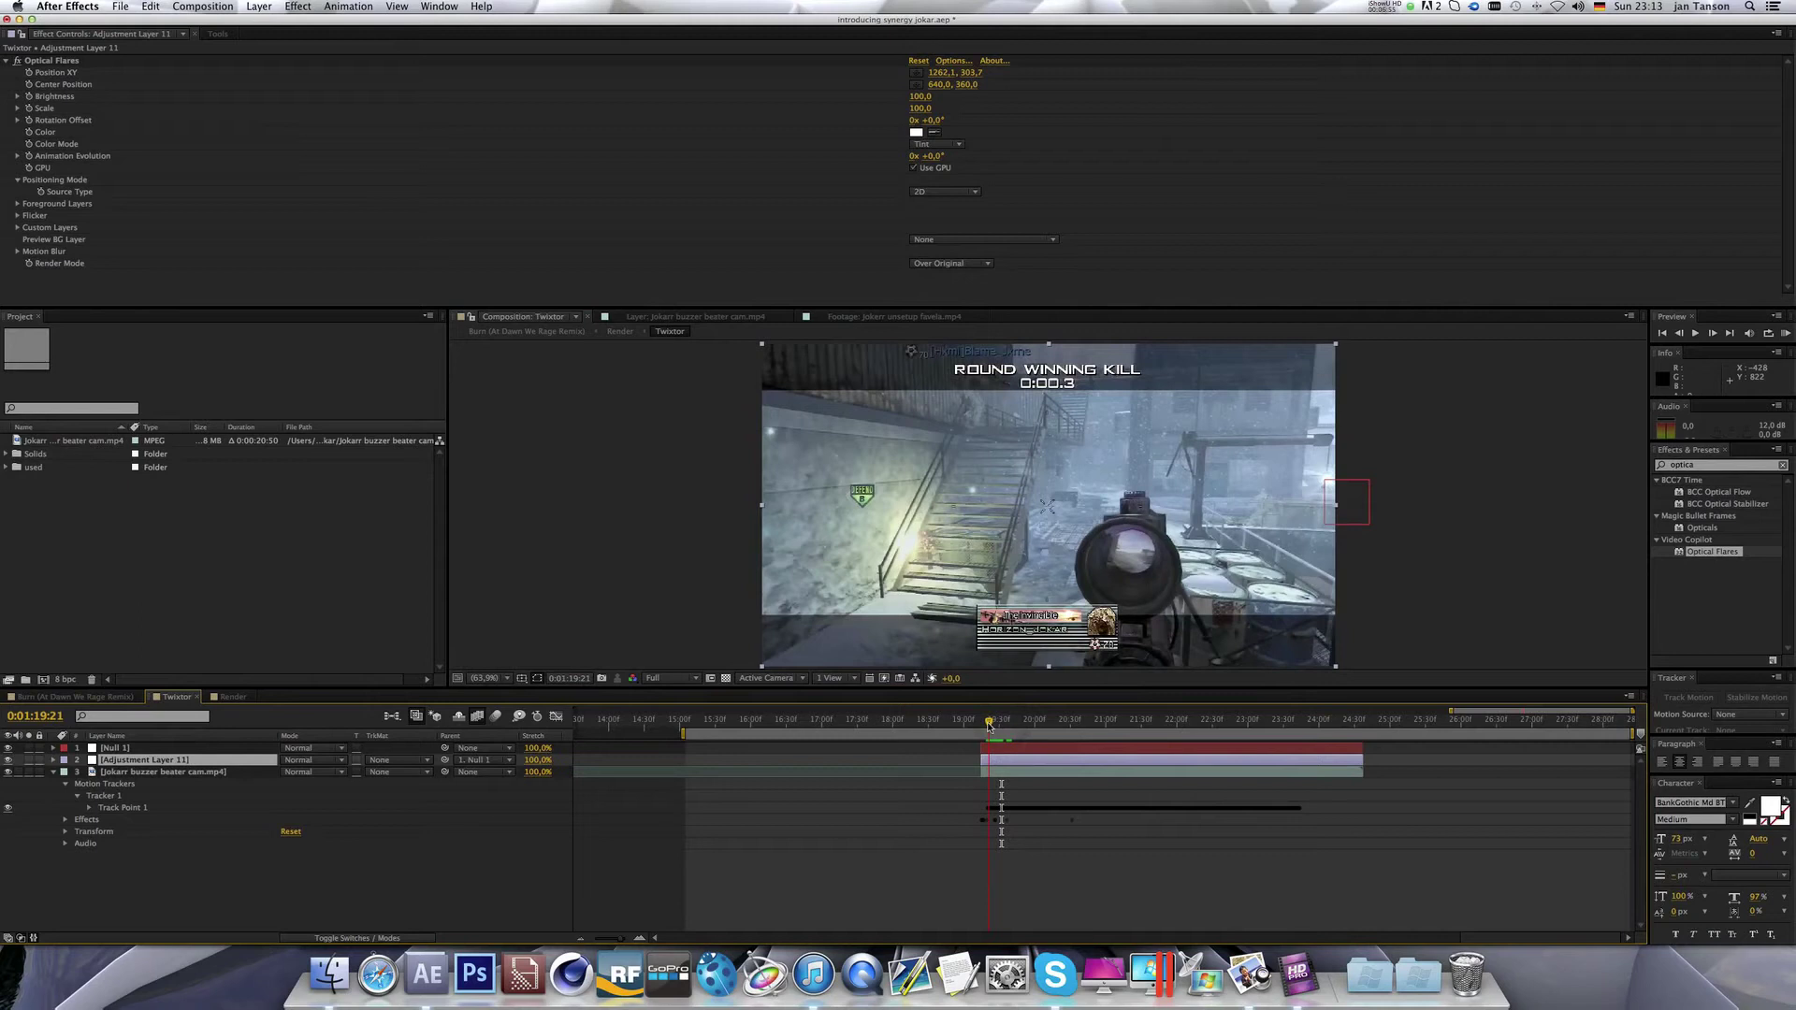
pyautogui.moveTo(987, 726); pyautogui.dragTo(988, 726)
# Set Adjustment Layer 11's Parent to None, unlinking it from Null 1.
pyautogui.click(498, 758)
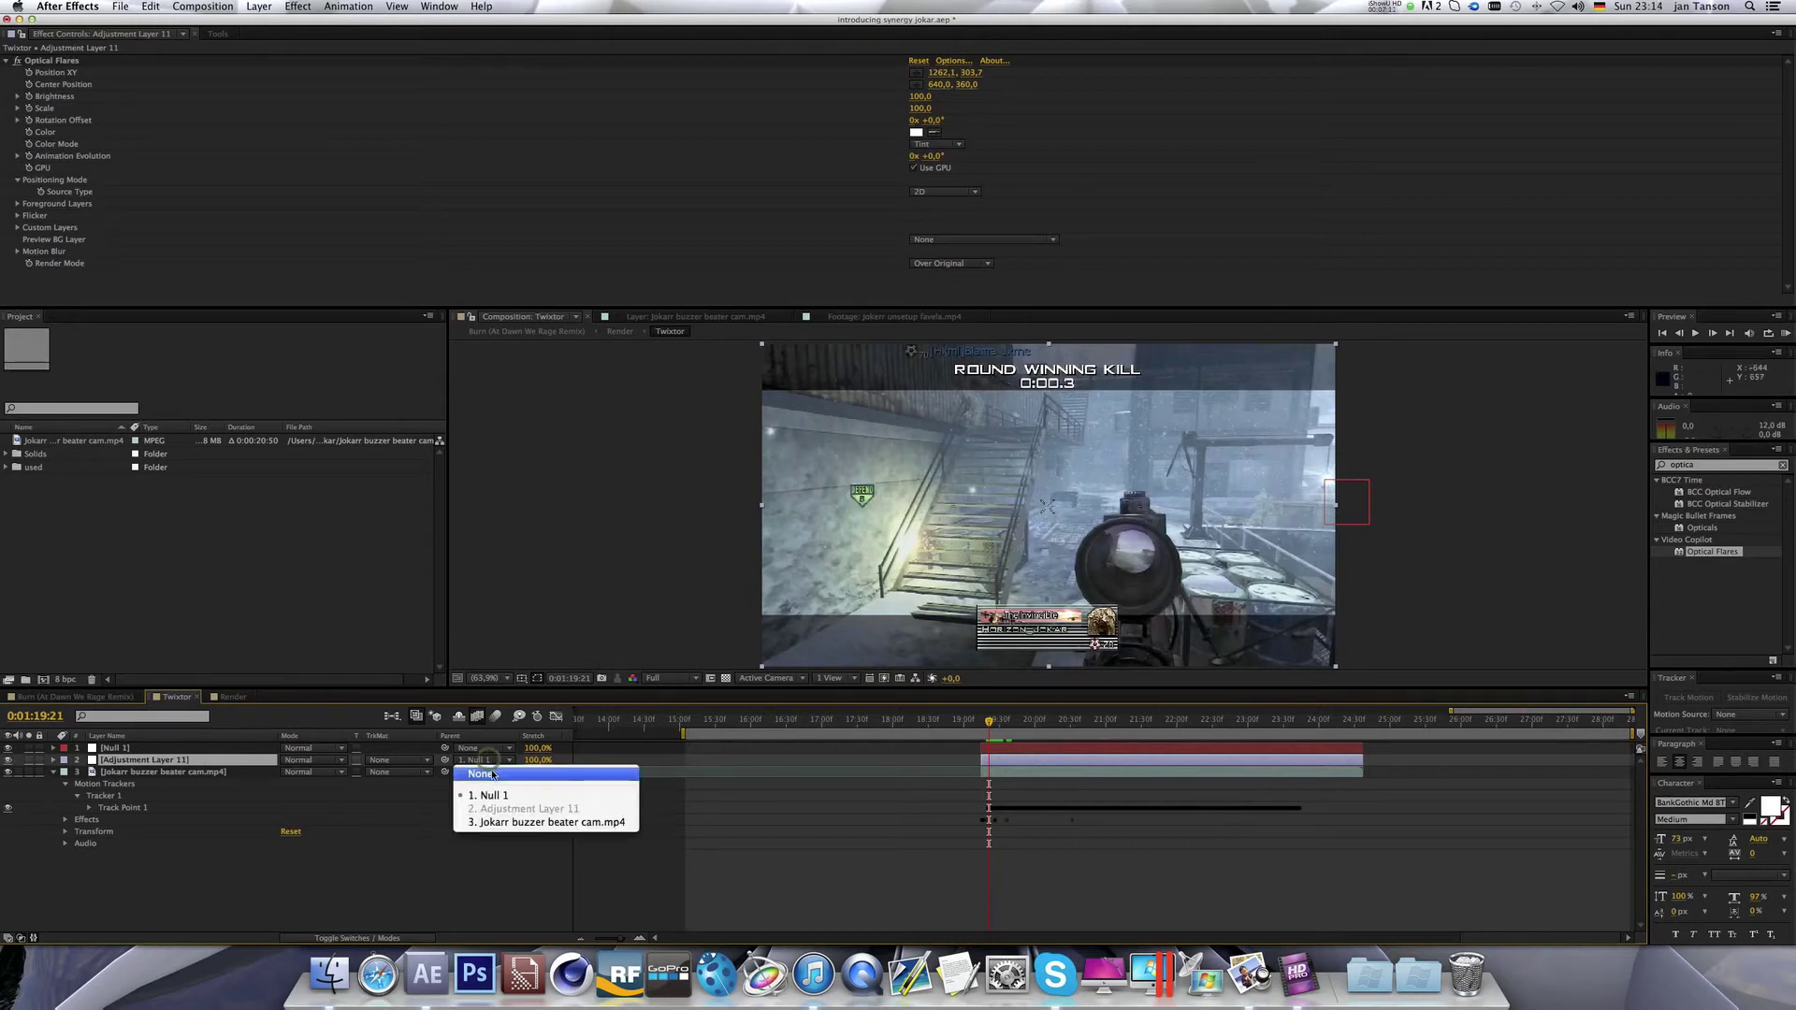
pyautogui.click(495, 775)
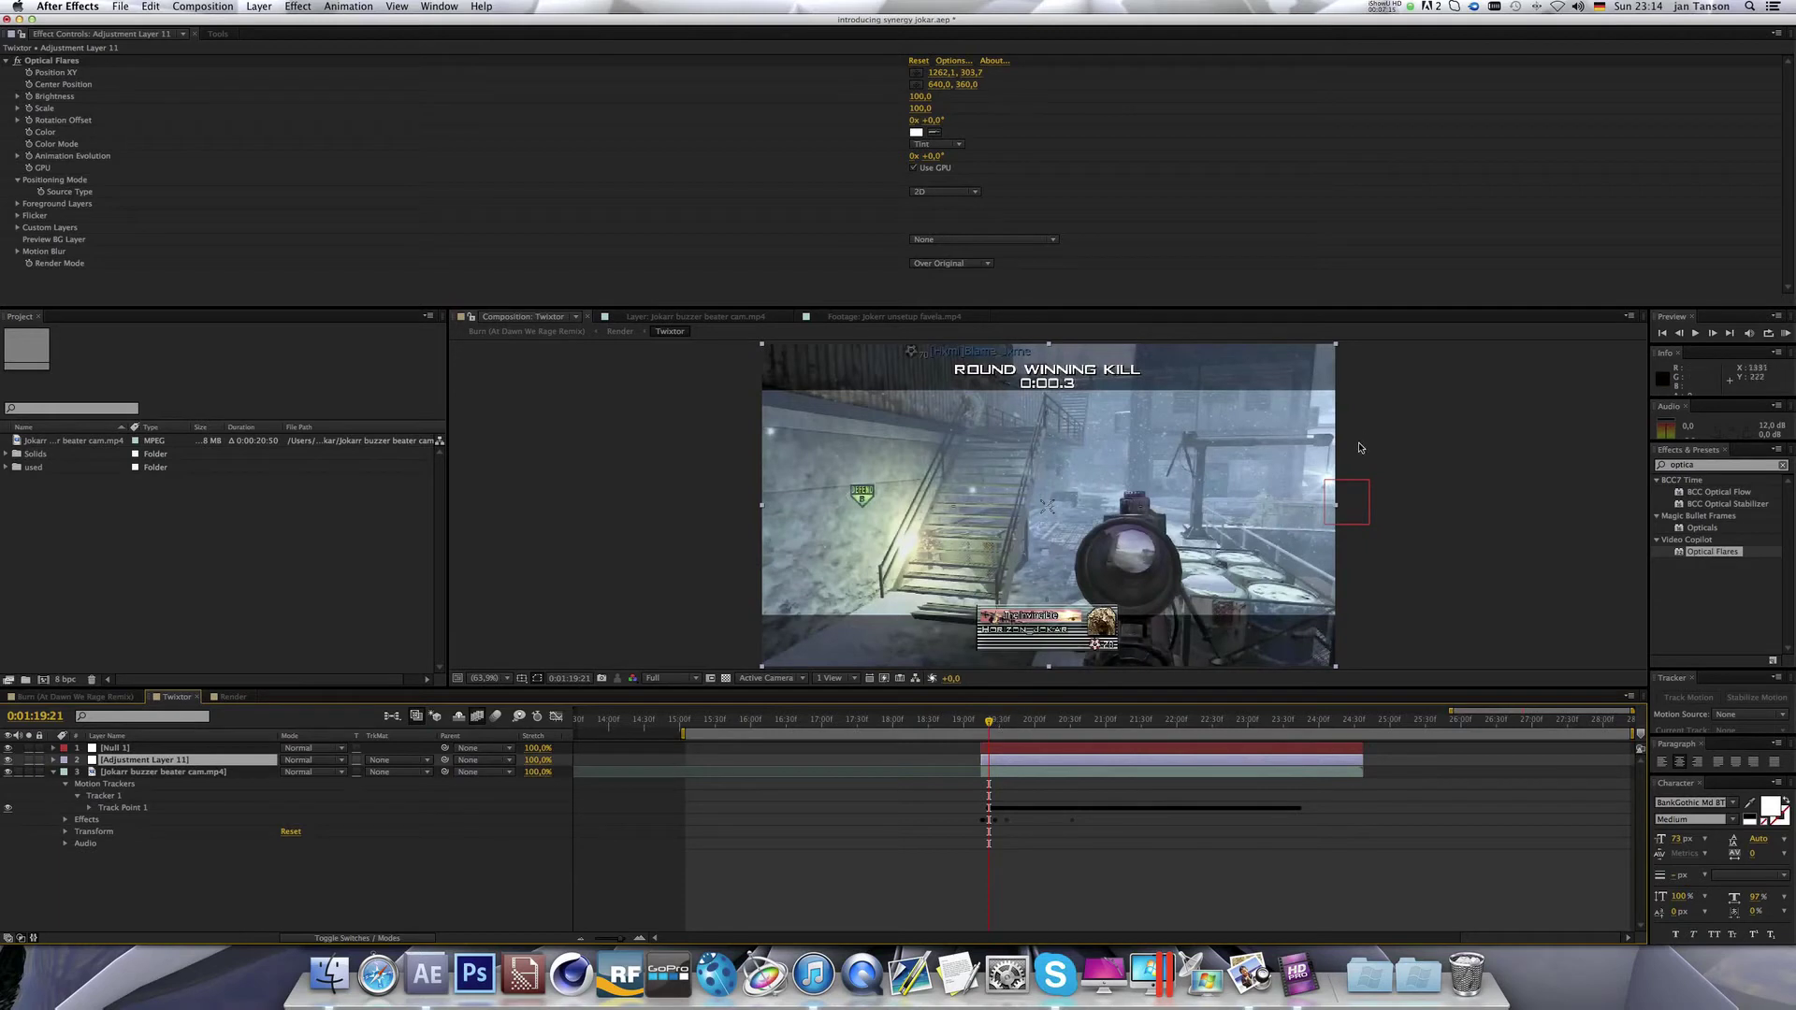
pyautogui.click(915, 72)
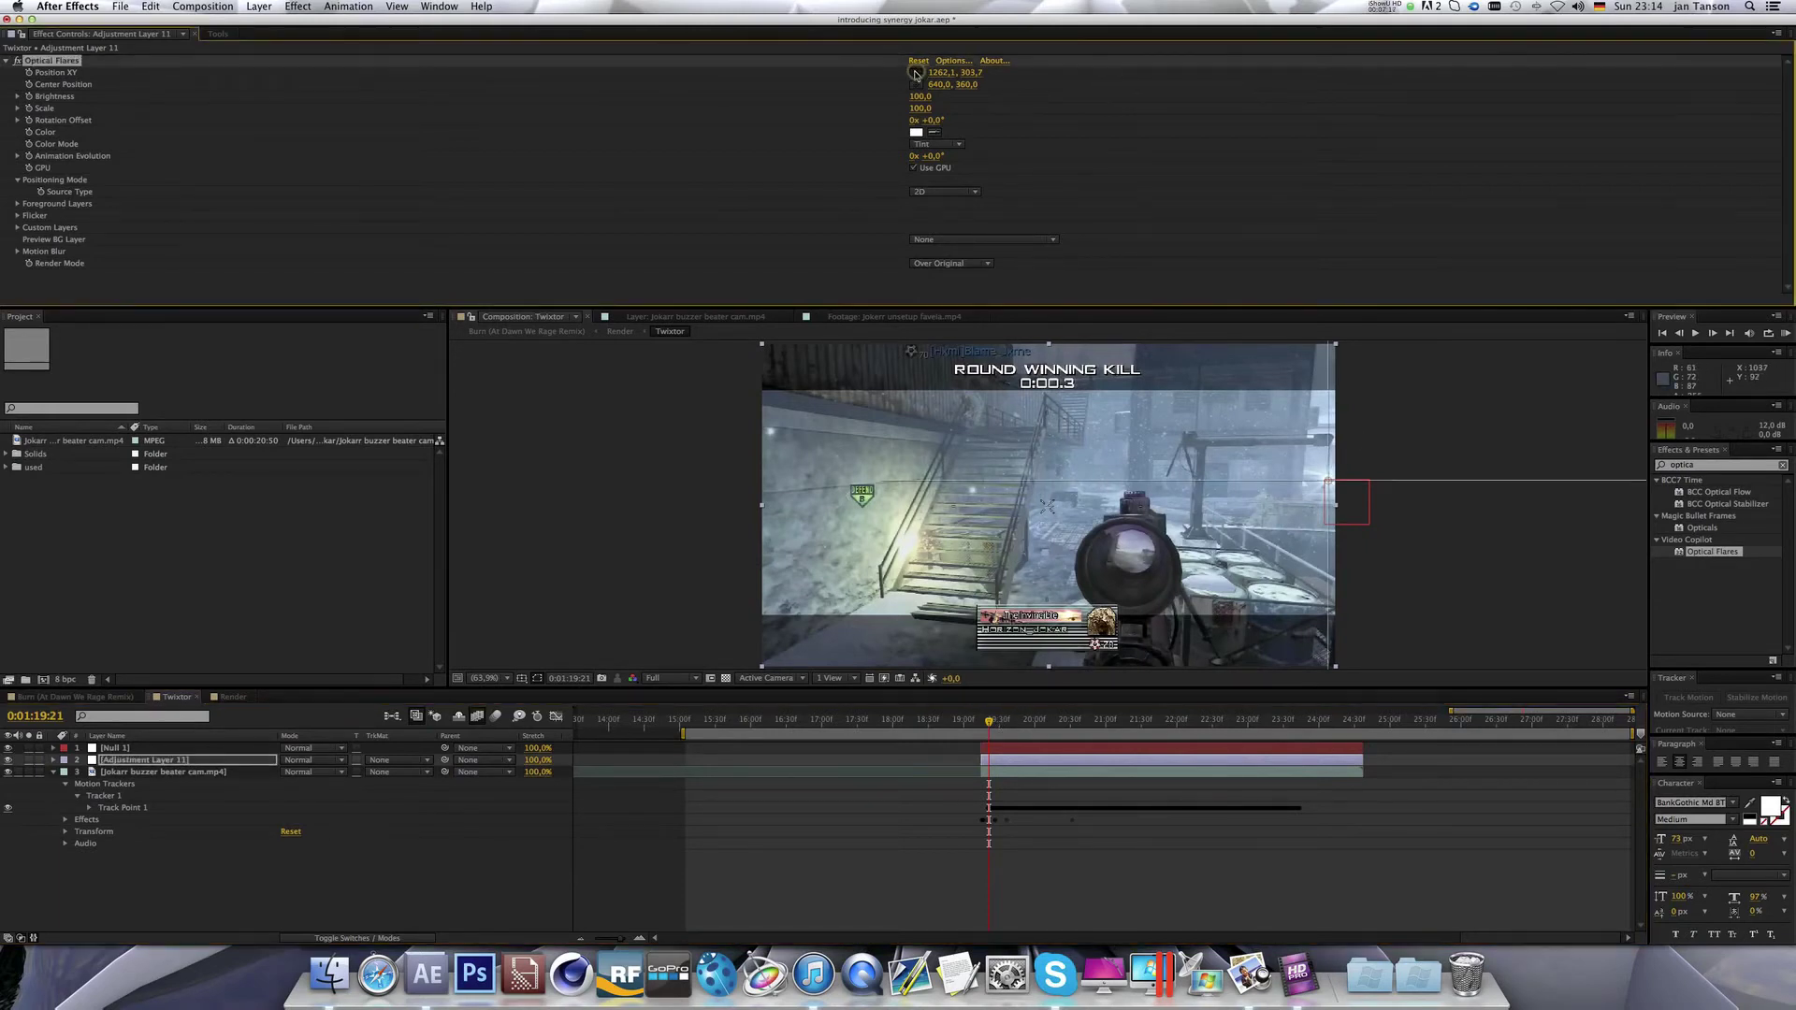
pyautogui.click(265, 75)
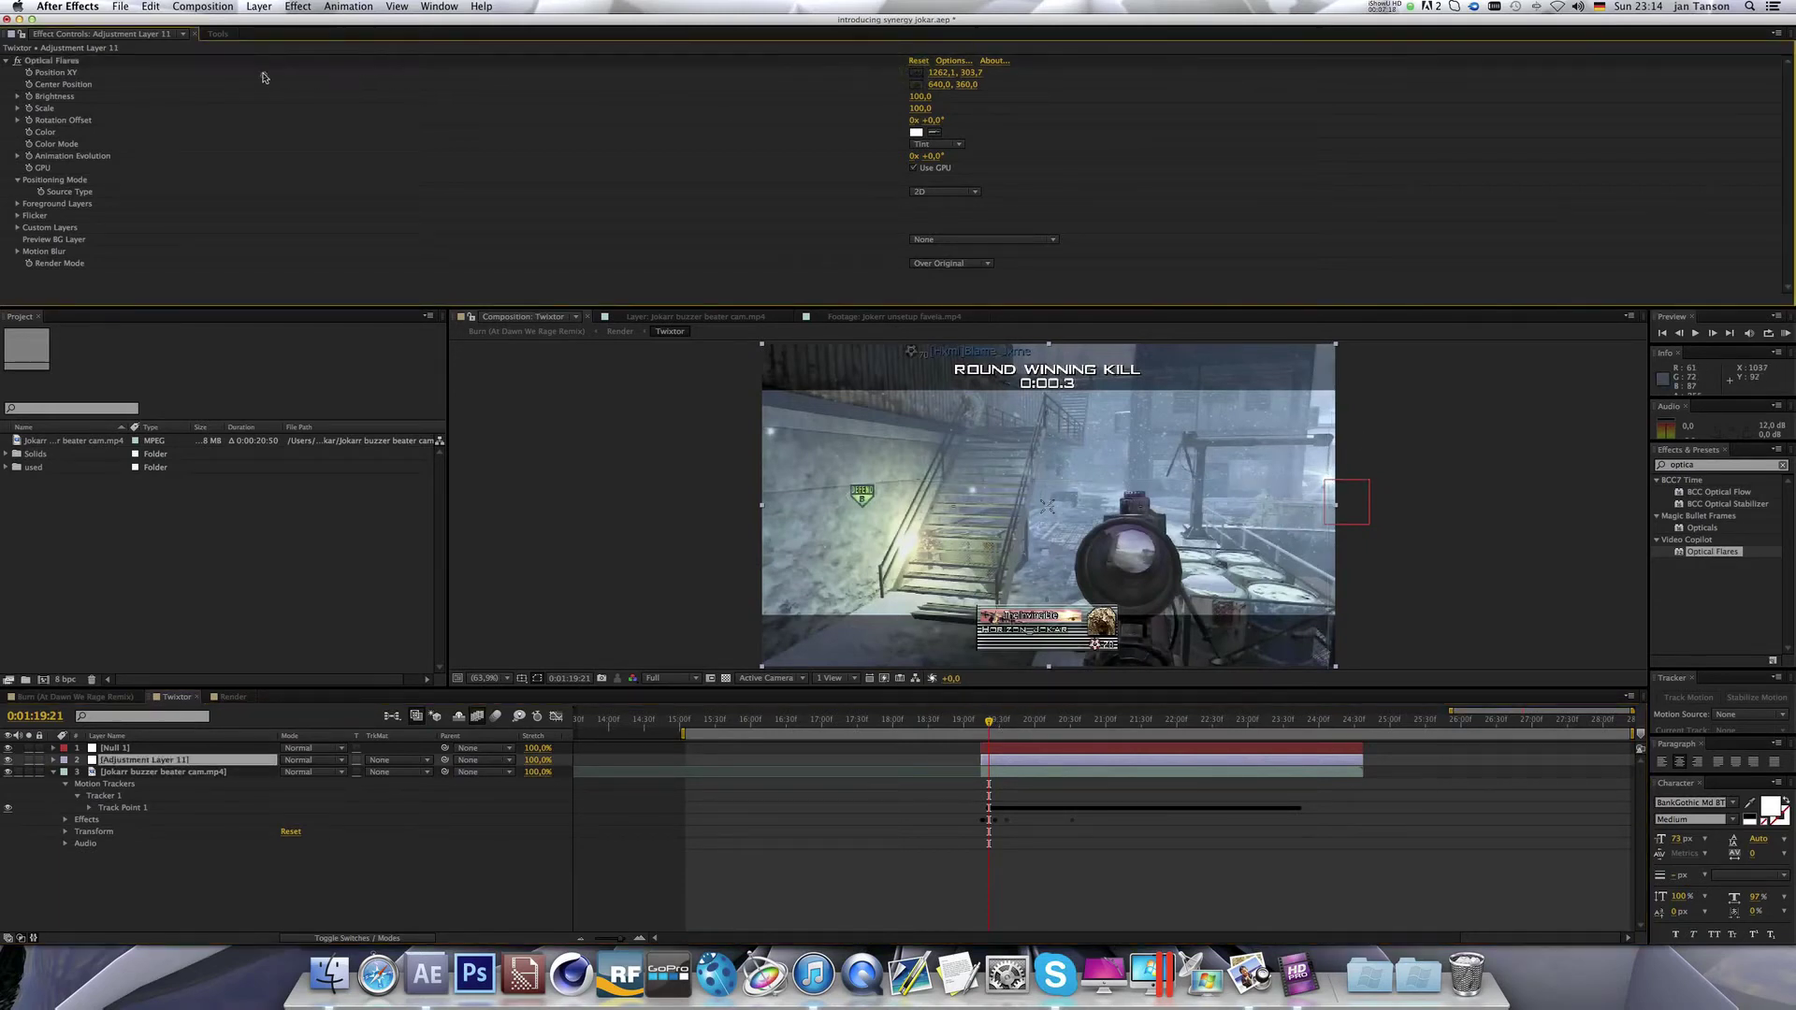
# Reposition the Optical Flares Center Position in the comp, nudging it slightly left to 638.6, 361.6.
pyautogui.click(42, 84)
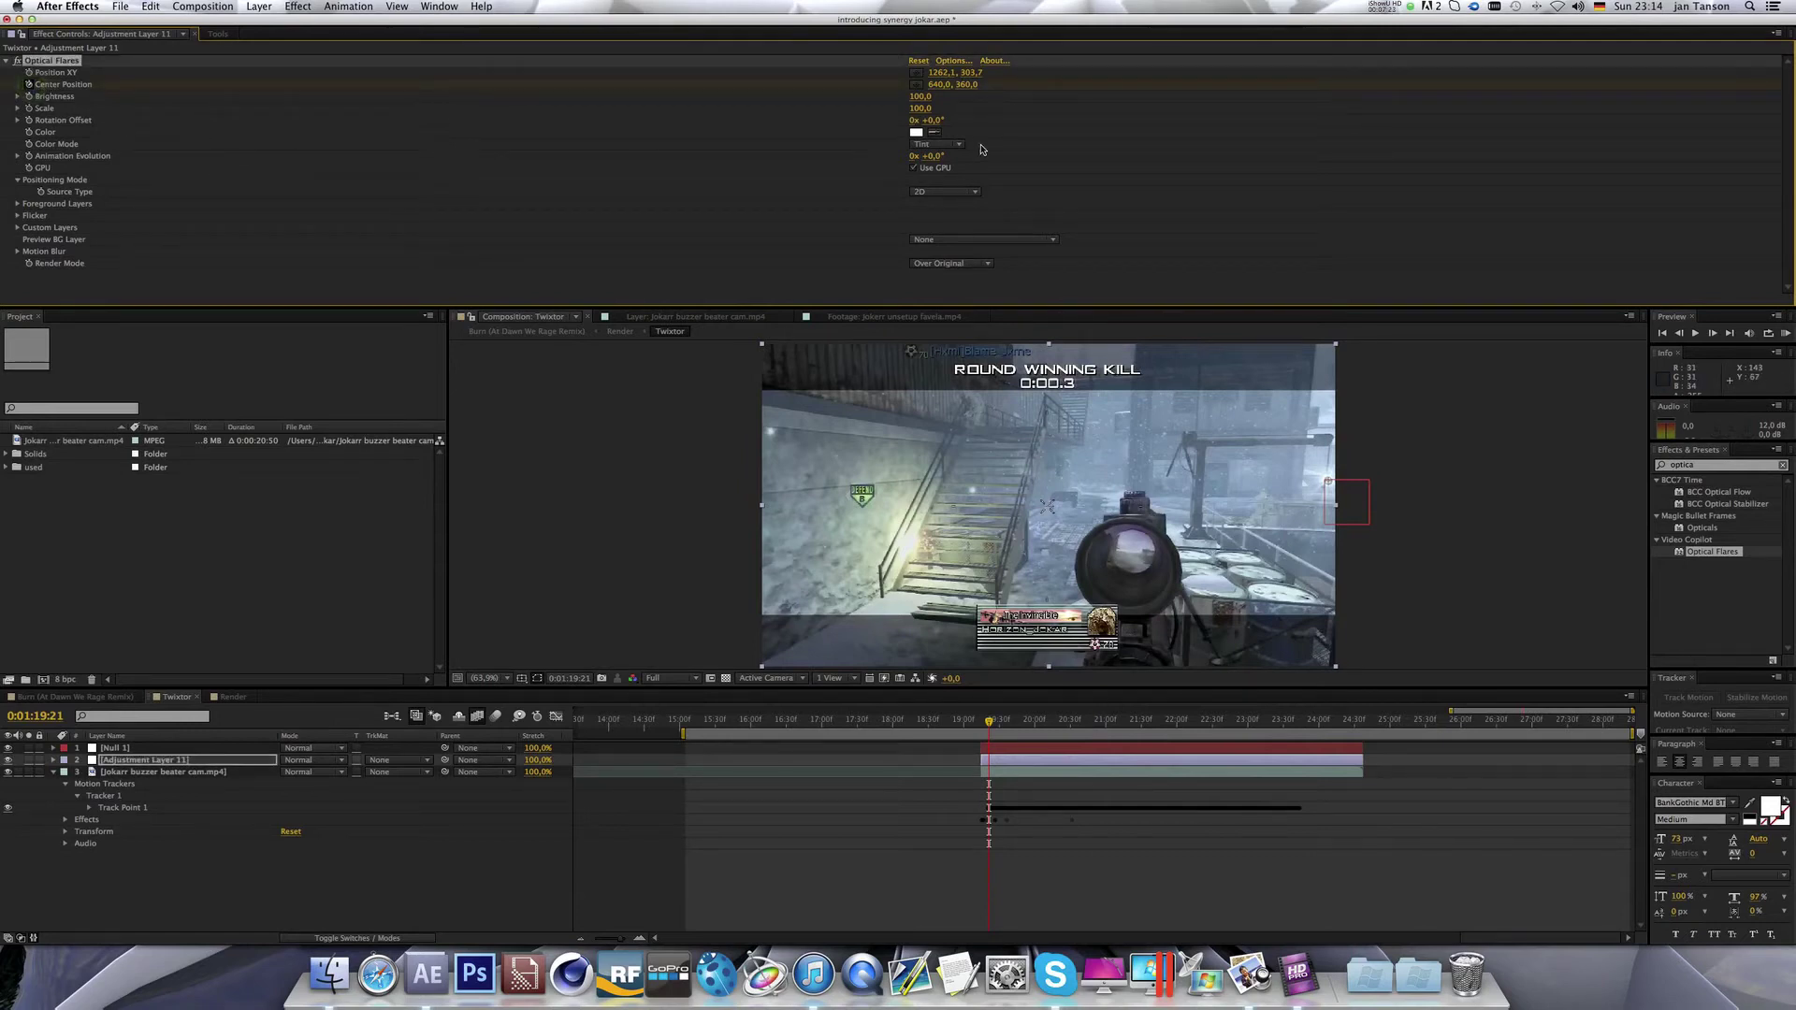
pyautogui.click(916, 84)
pyautogui.click(1109, 486)
pyautogui.moveTo(1108, 486); pyautogui.dragTo(1048, 494)
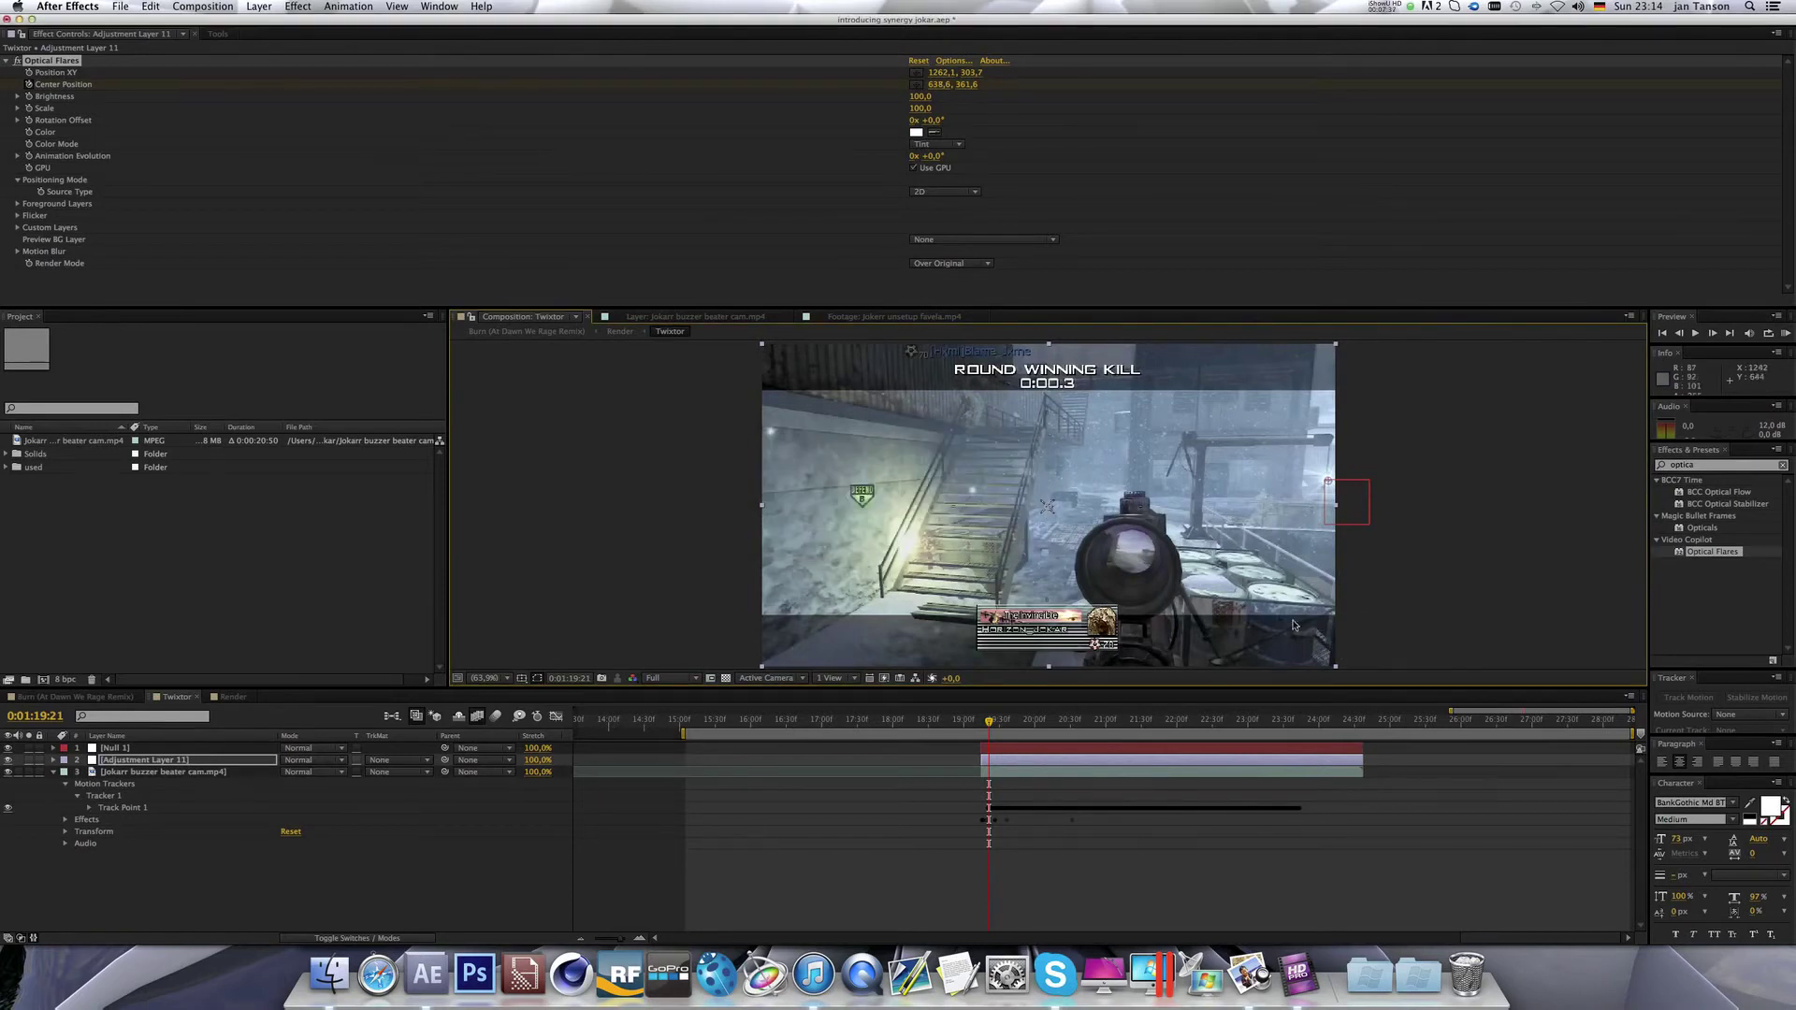
pyautogui.press('/')
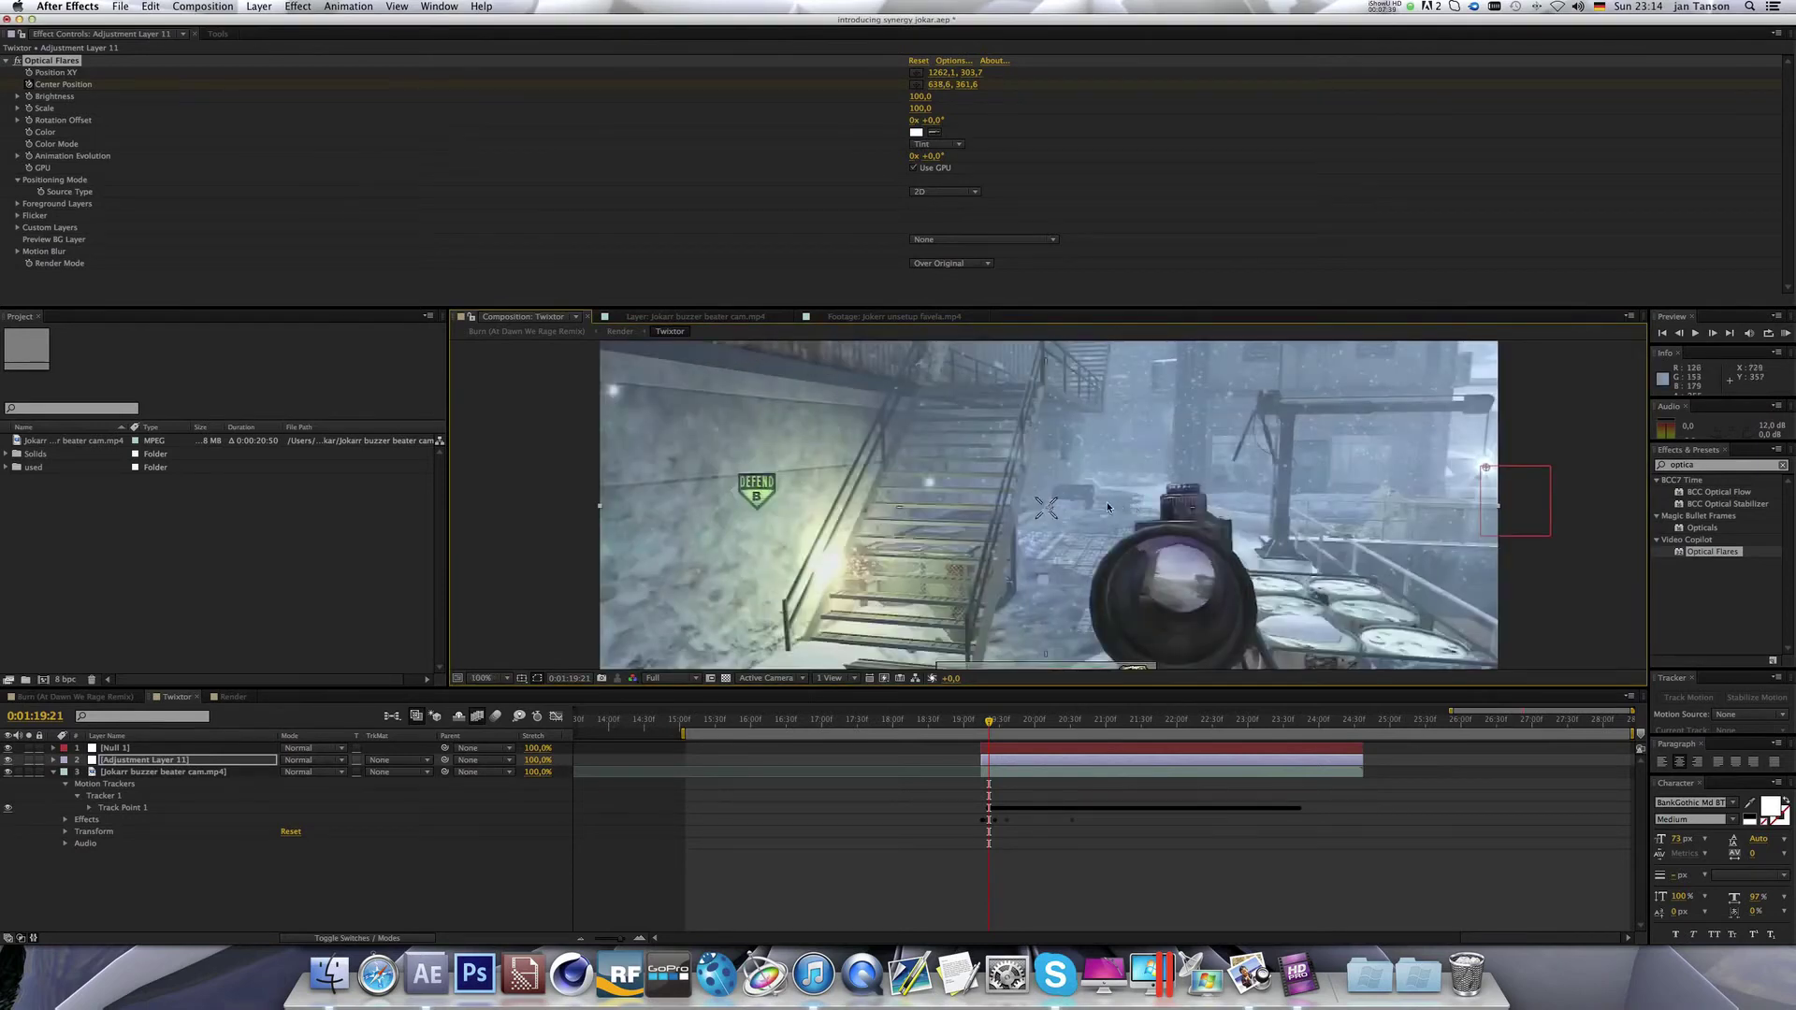
pyautogui.press(',')
pyautogui.press(',')
pyautogui.click(917, 73)
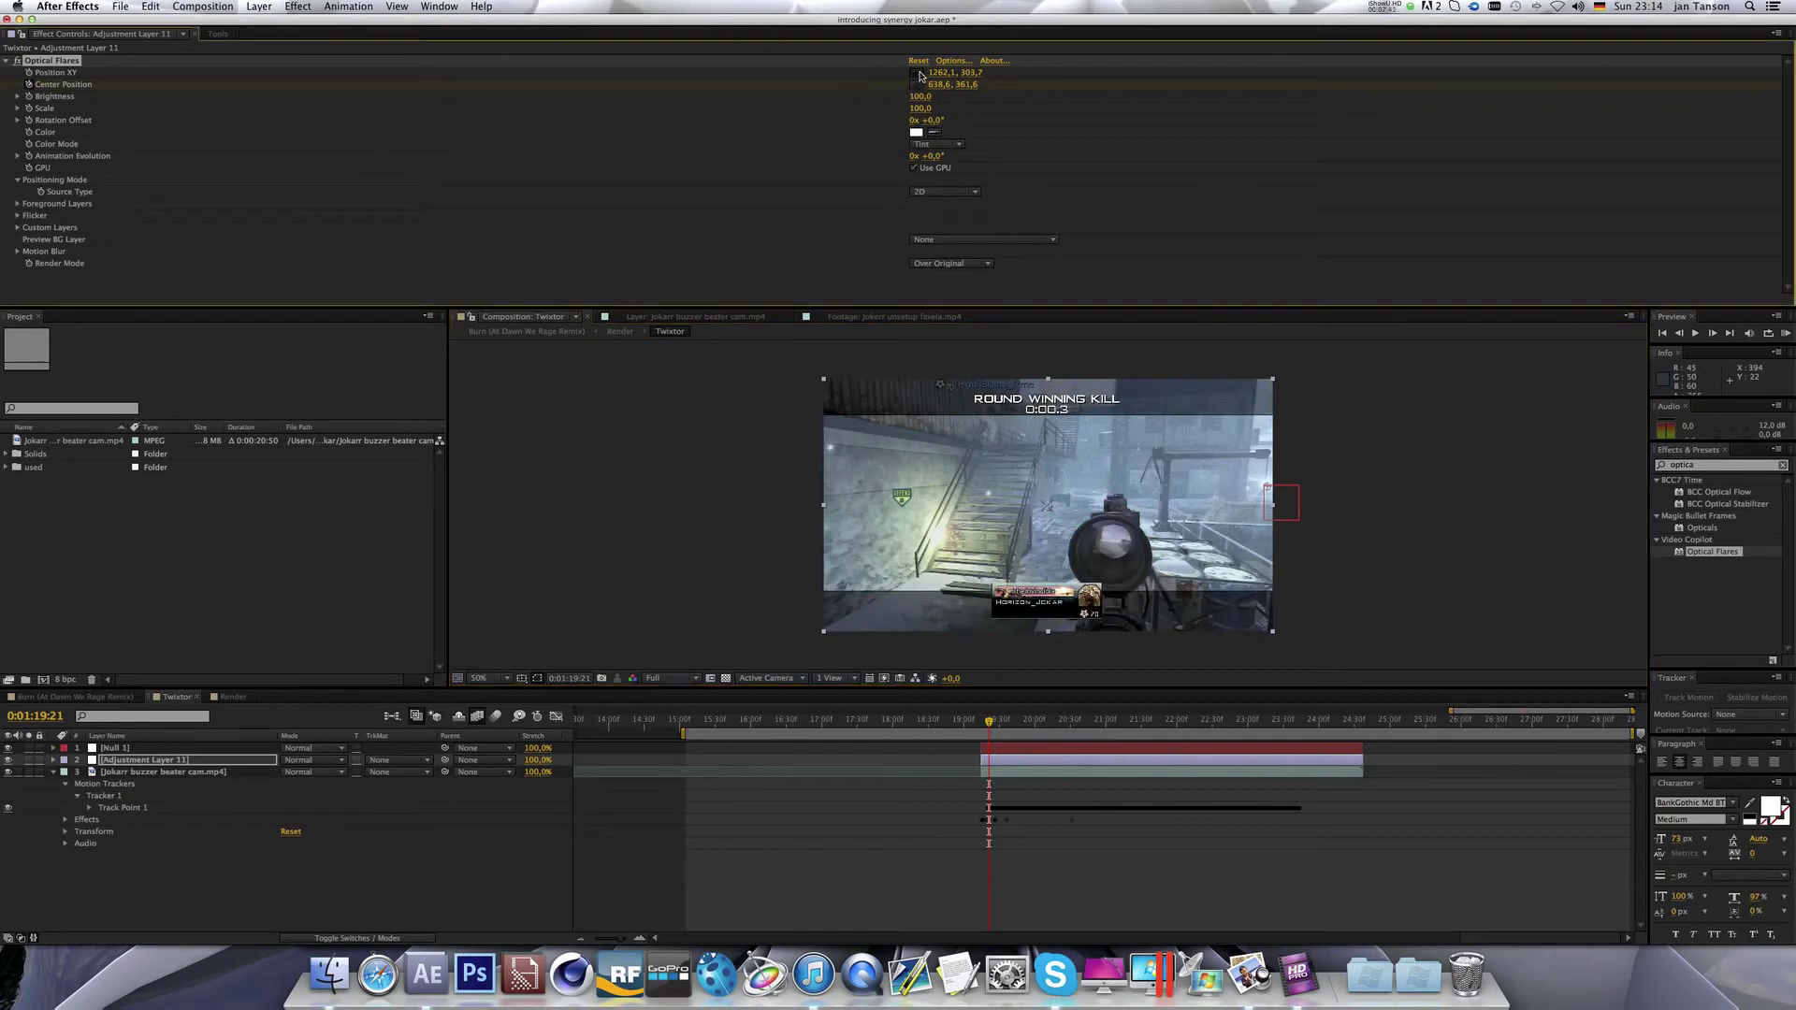
pyautogui.click(1142, 444)
pyautogui.moveTo(1141, 444); pyautogui.dragTo(1266, 487)
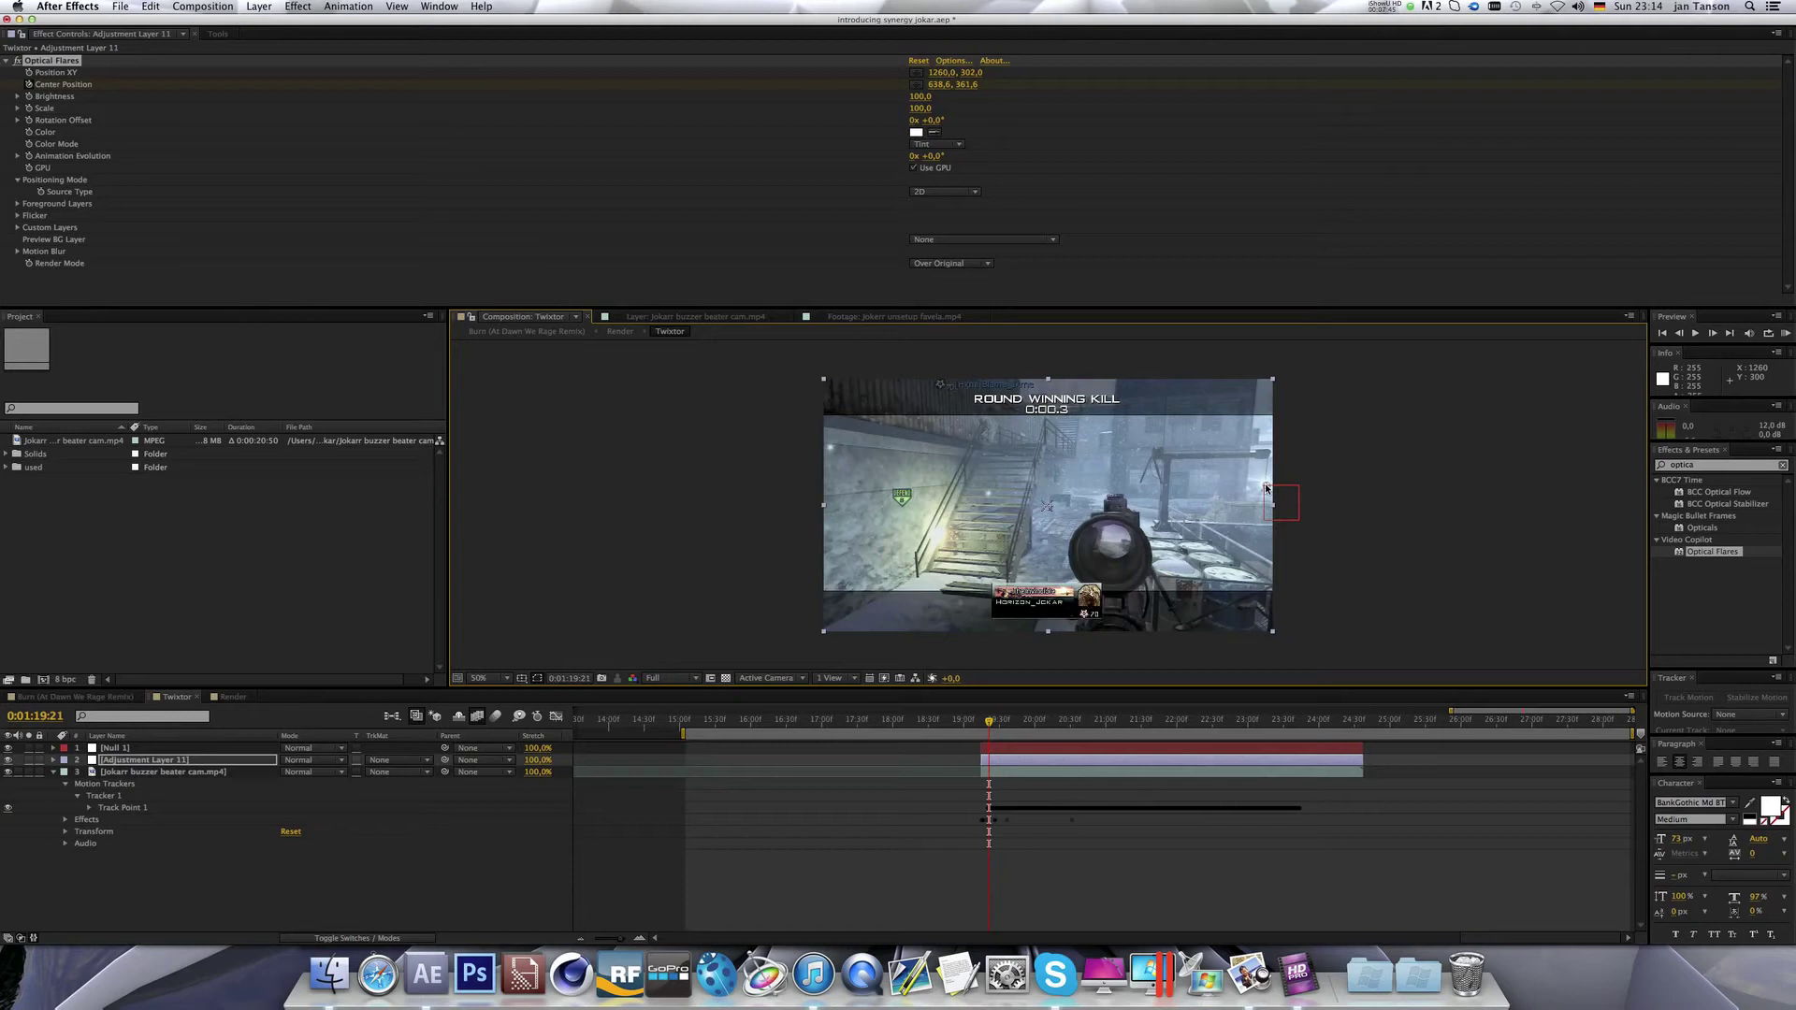
pyautogui.click(28, 89)
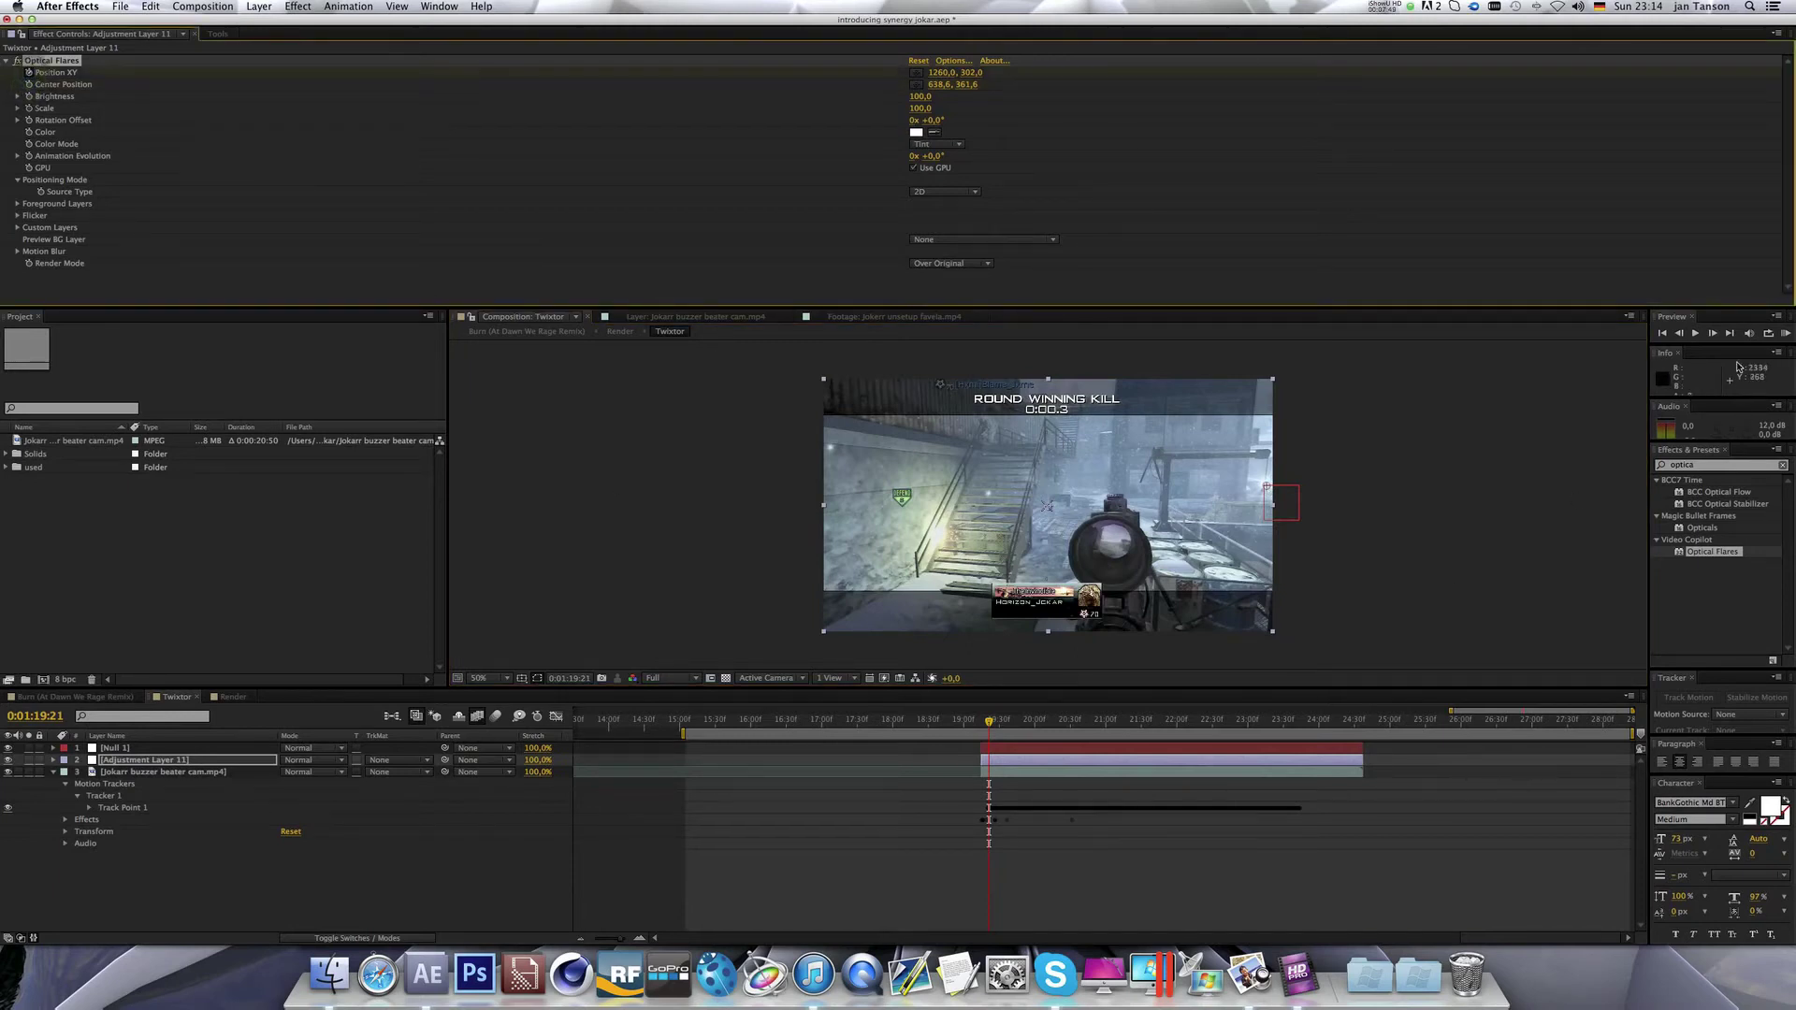
pyautogui.click(1711, 333)
pyautogui.moveTo(1264, 487); pyautogui.dragTo(1242, 484)
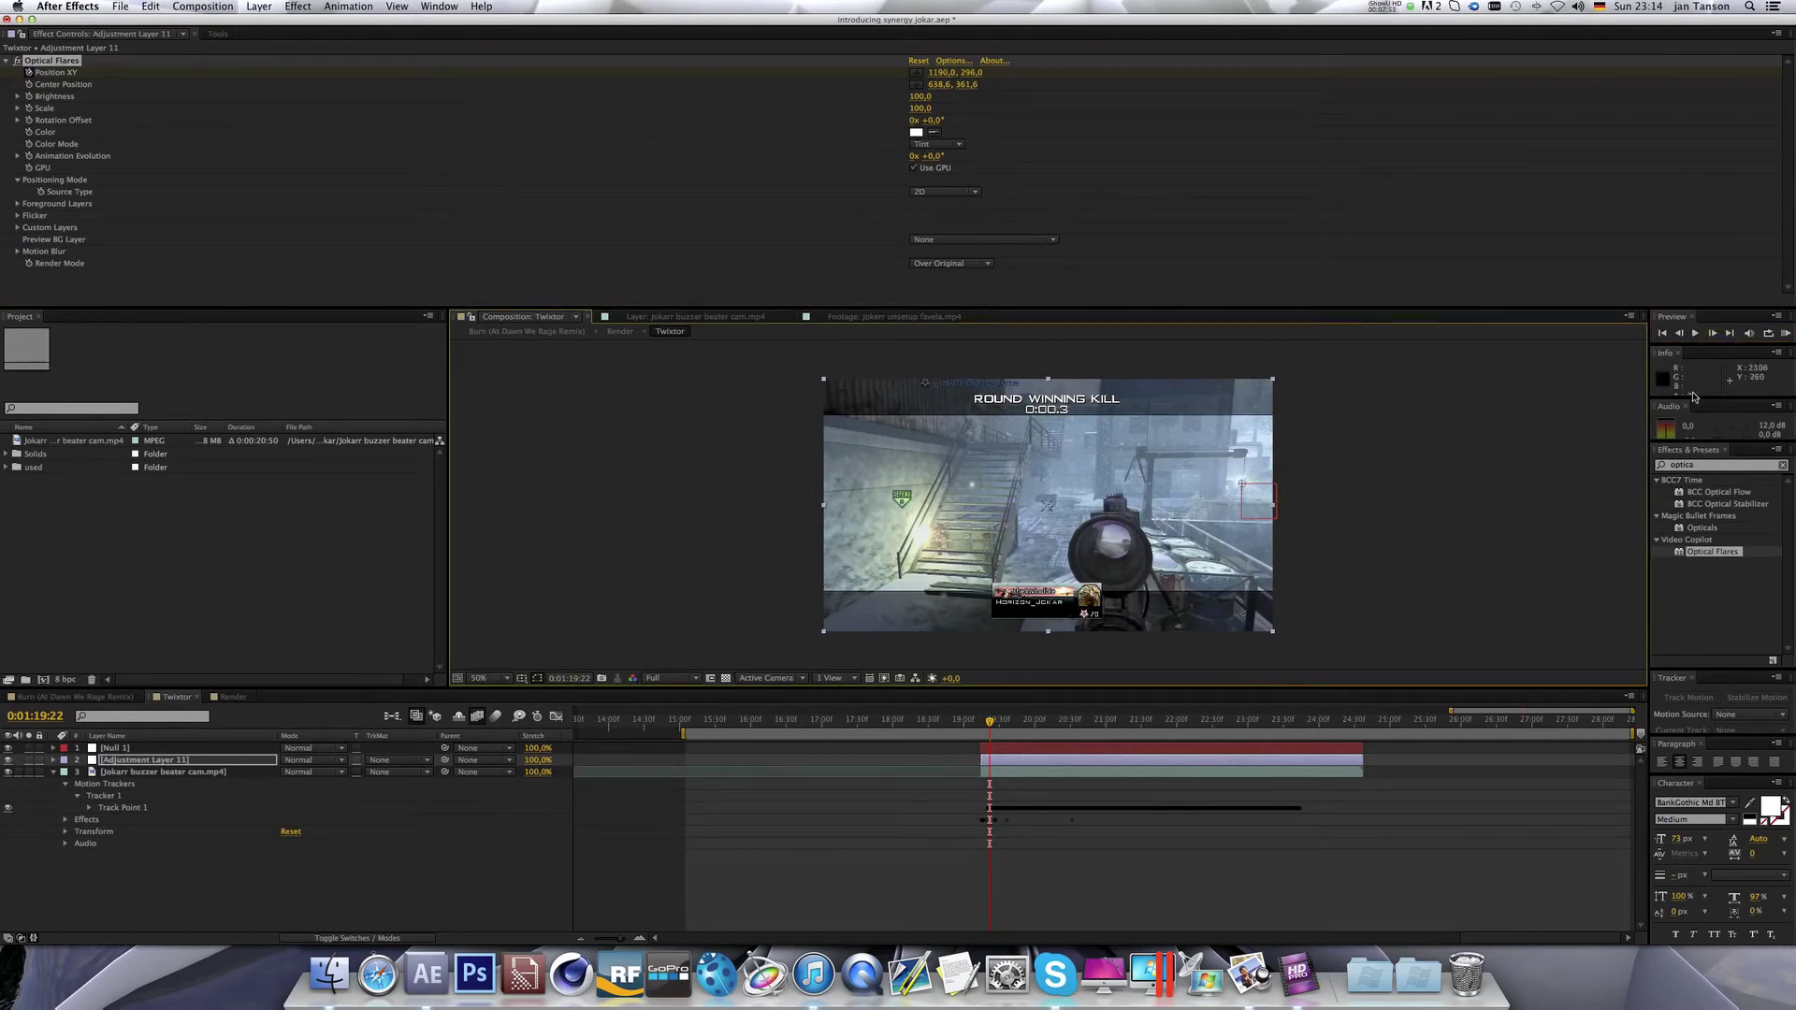
pyautogui.click(1680, 335)
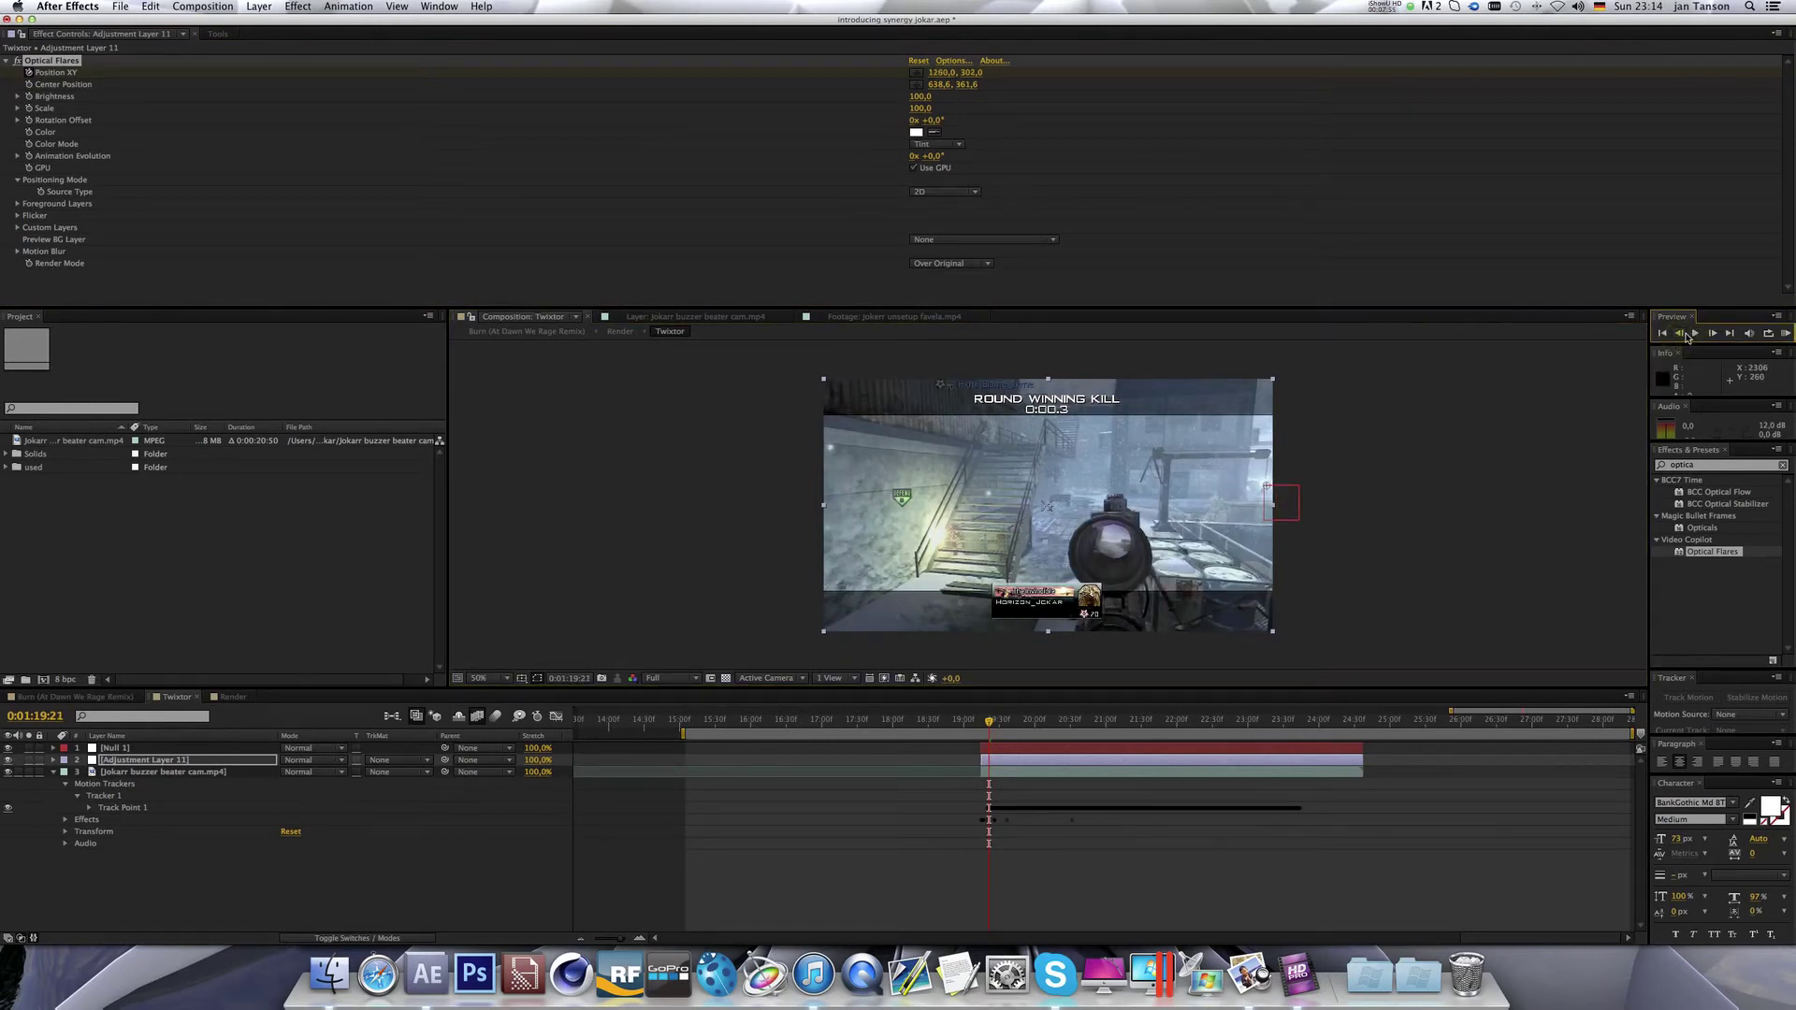
pyautogui.click(1682, 335)
pyautogui.click(1713, 334)
pyautogui.click(34, 77)
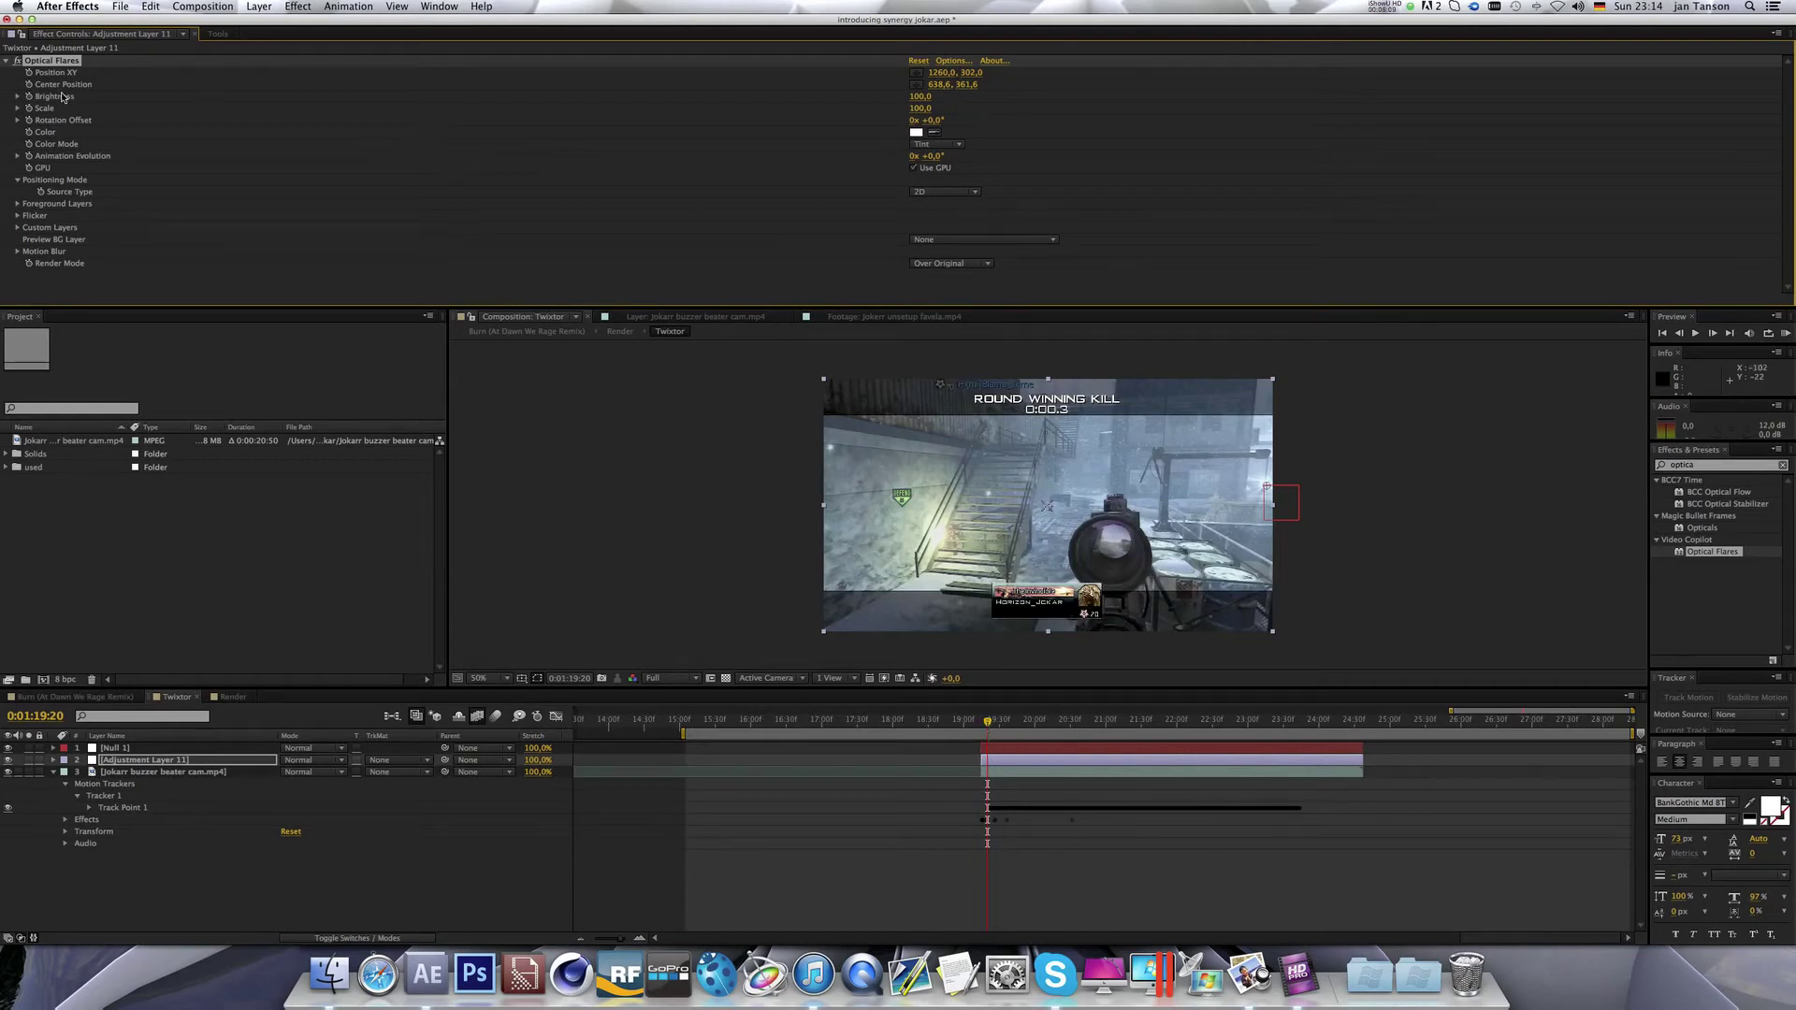
# Expand Adjustment Layer 11's Optical Flares properties and add an expression to Position XY.
pyautogui.click(234, 758)
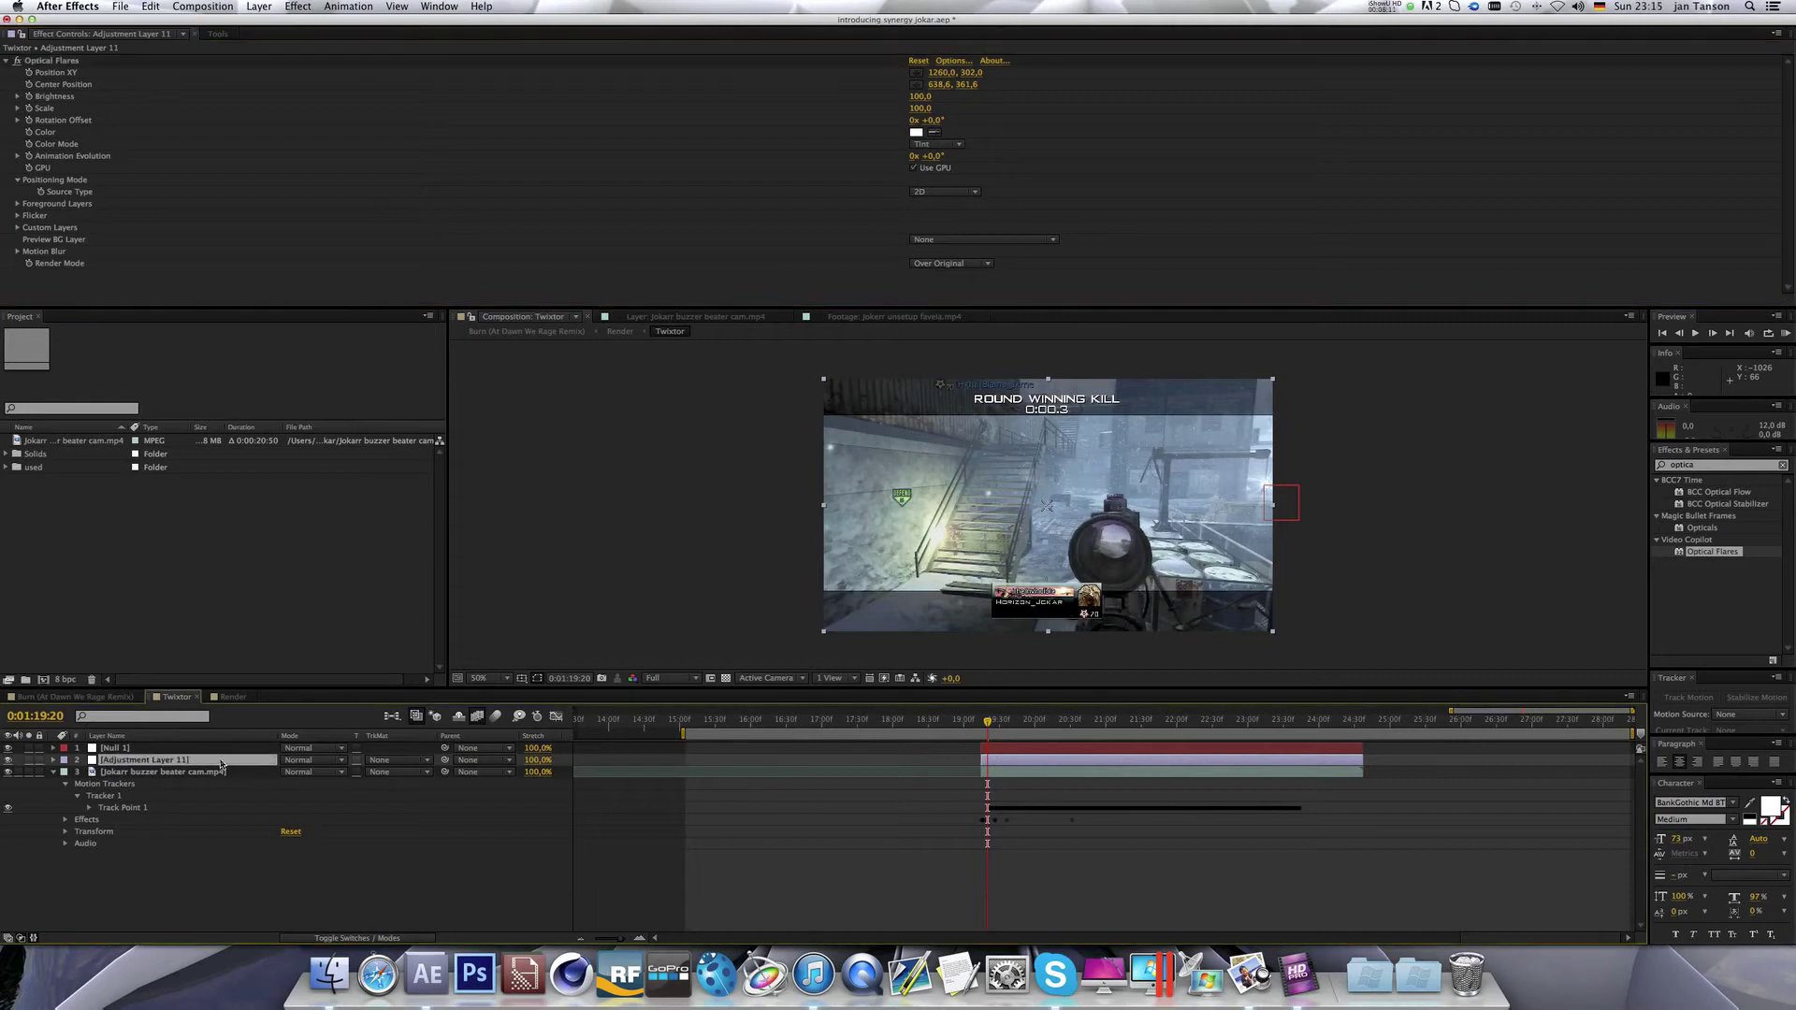
pyautogui.click(53, 759)
pyautogui.click(64, 772)
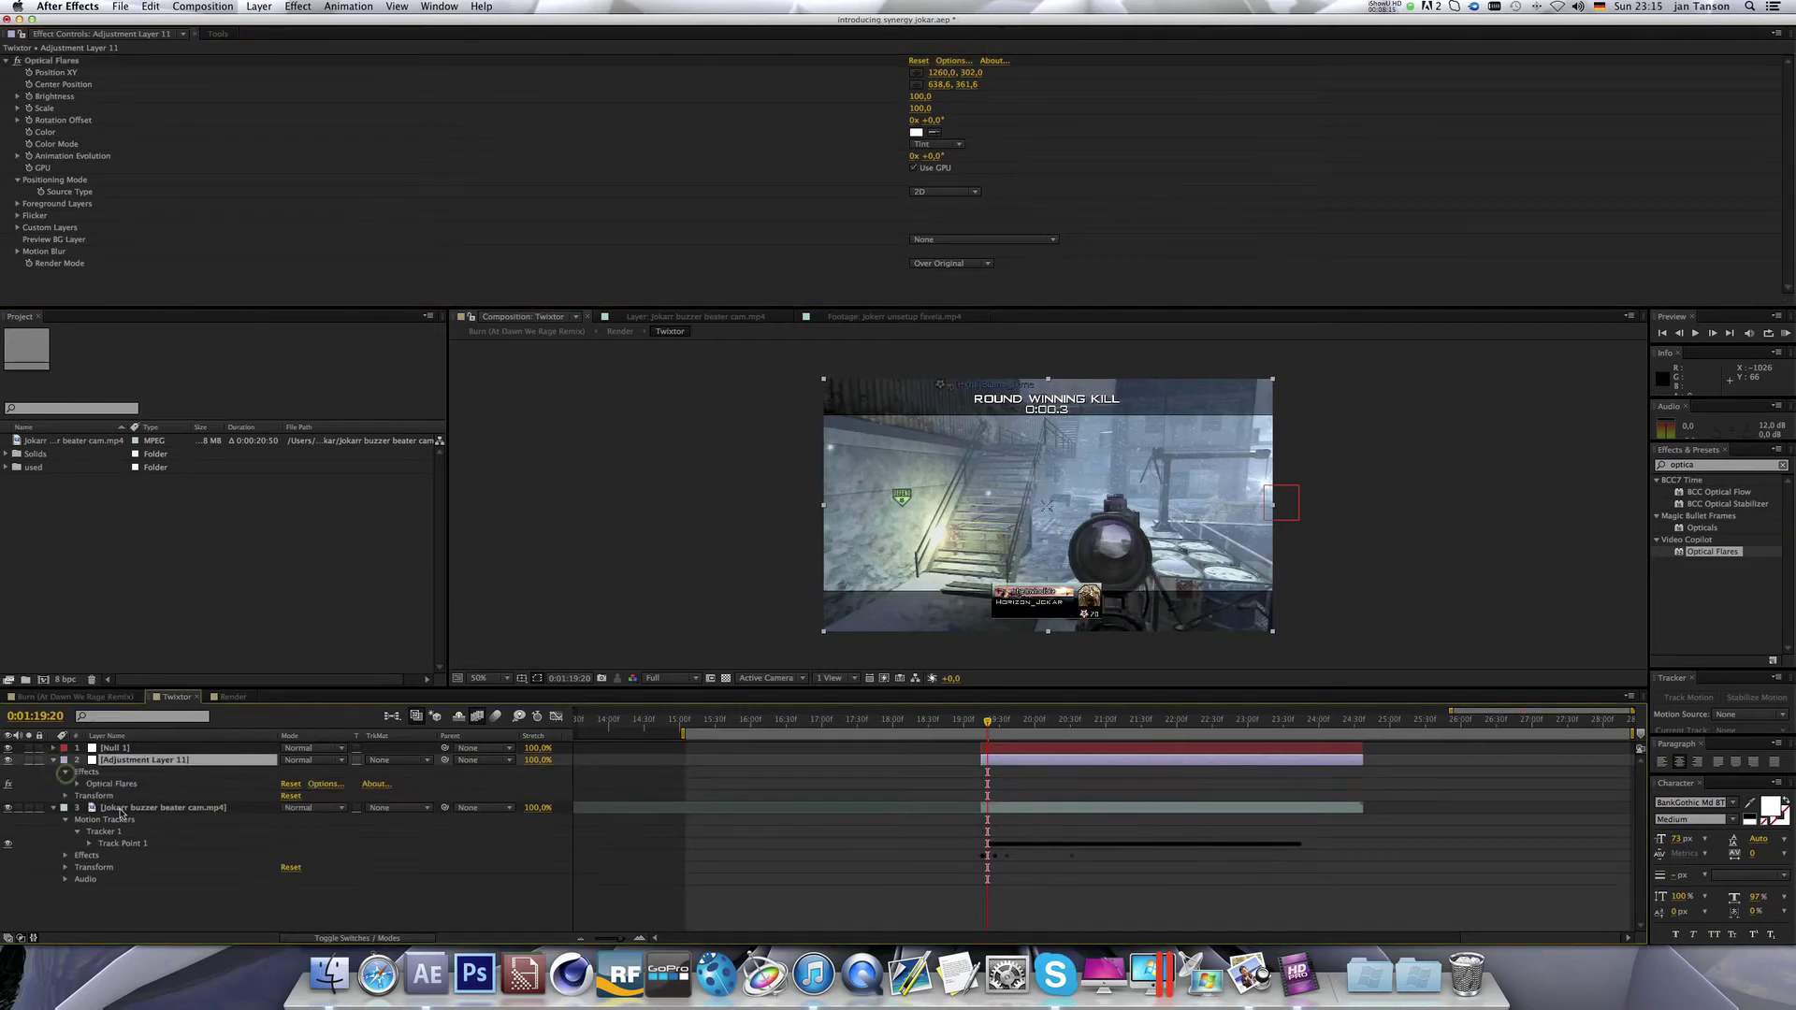
pyautogui.click(79, 784)
pyautogui.scroll(-1, 131, 807)
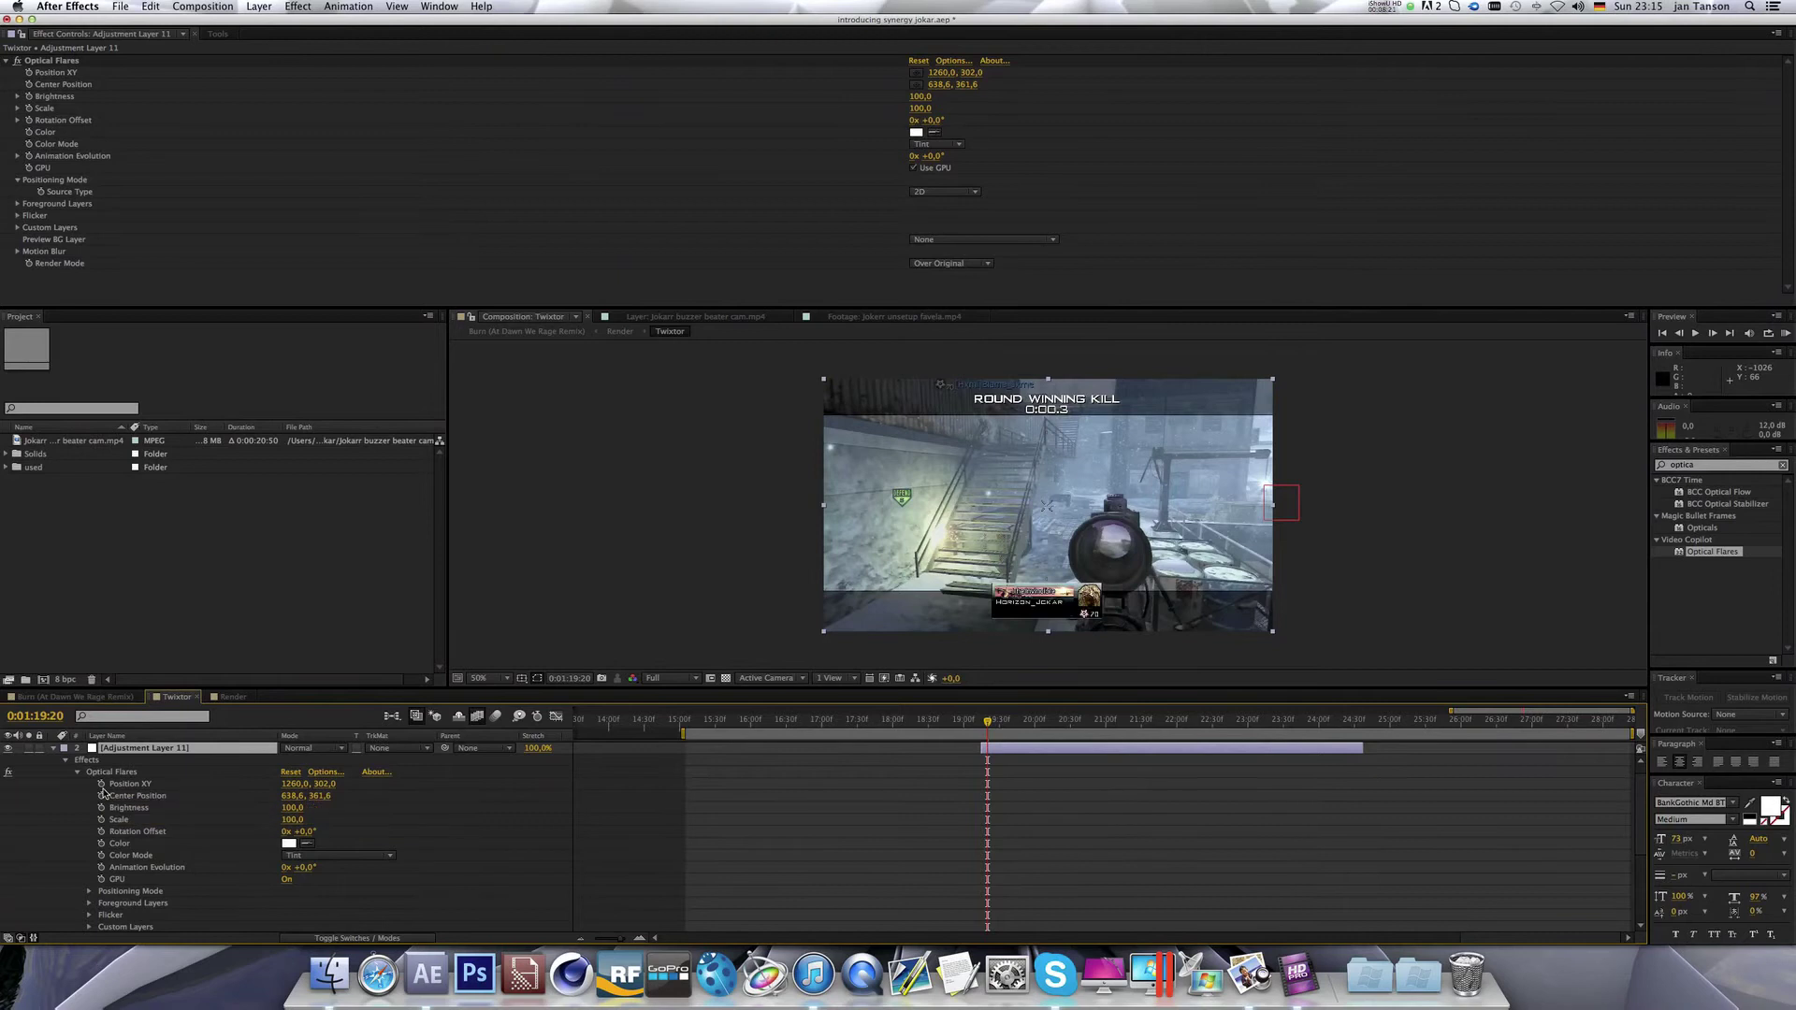
pyautogui.keyDown('alt'); pyautogui.click(102, 784); pyautogui.keyUp('alt')
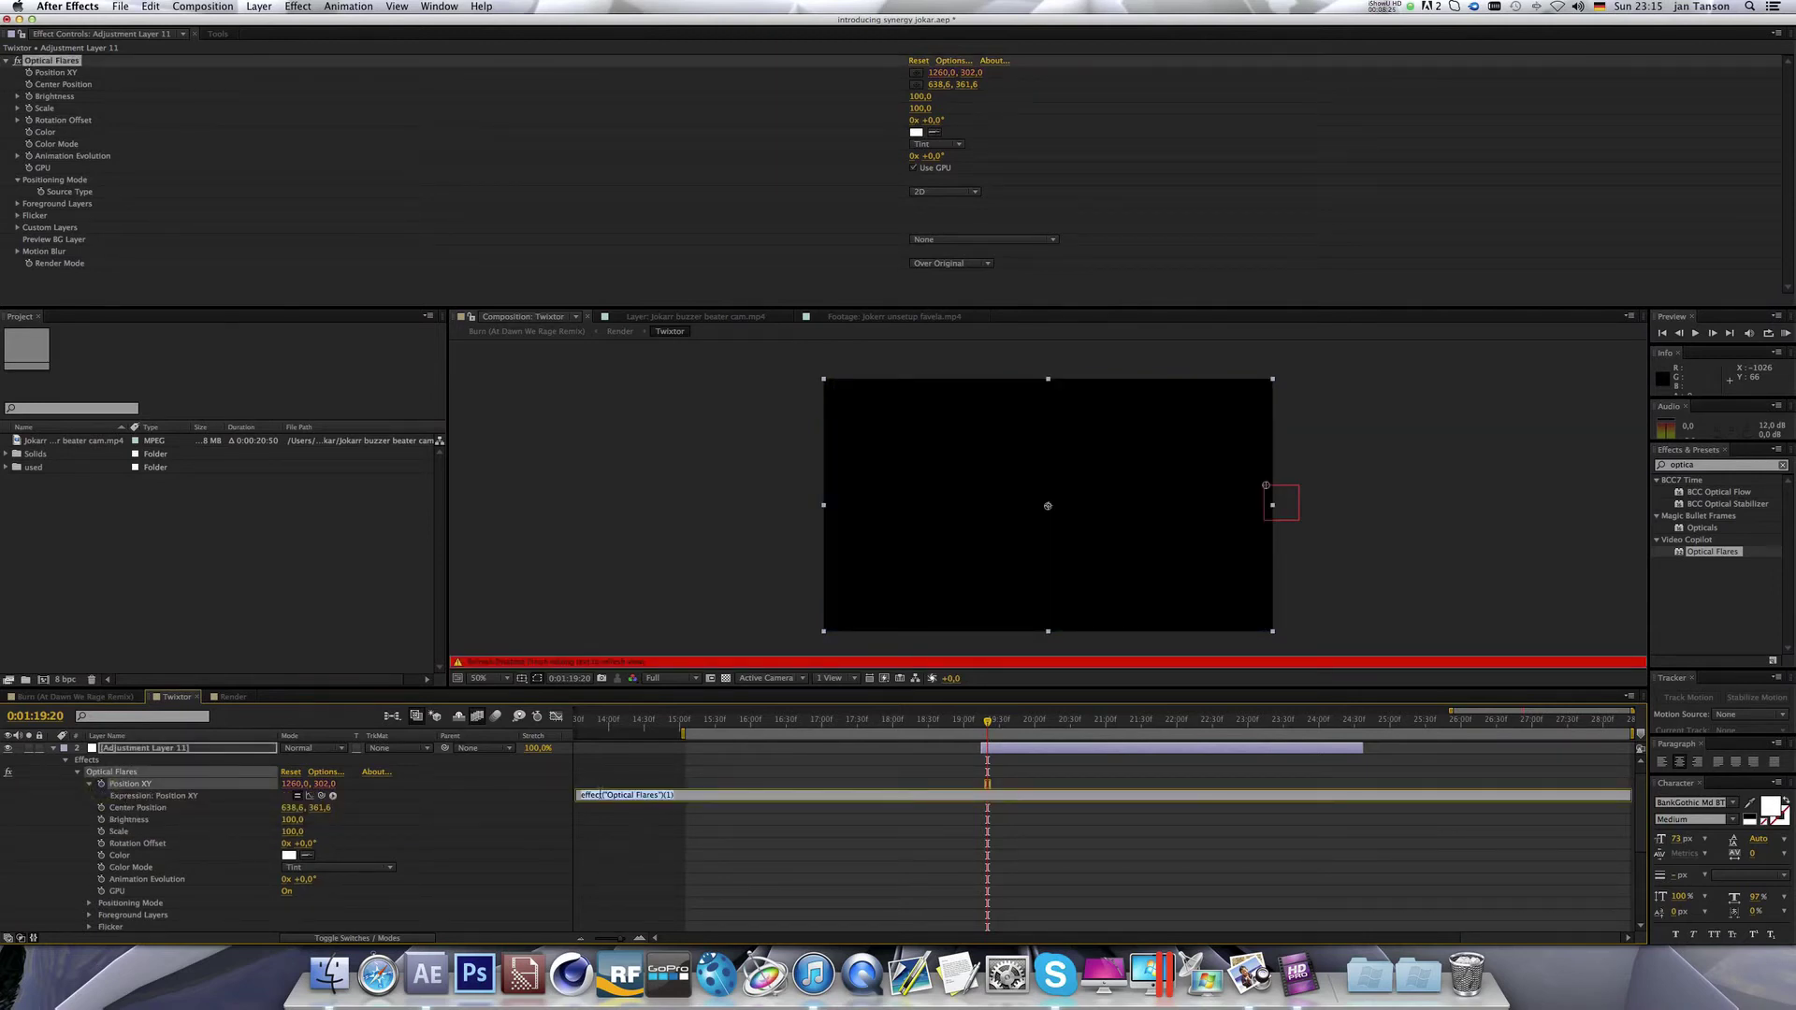
# Fix the expression text so it reads effect("Optical Flares")(1) and commit it.
pyautogui.click(680, 794)
pyautogui.press('BackSpace')
pyautogui.write(')')
pyautogui.click(581, 795)
pyautogui.write(')')
pyautogui.press('KP_Enter')
pyautogui.click(774, 858)
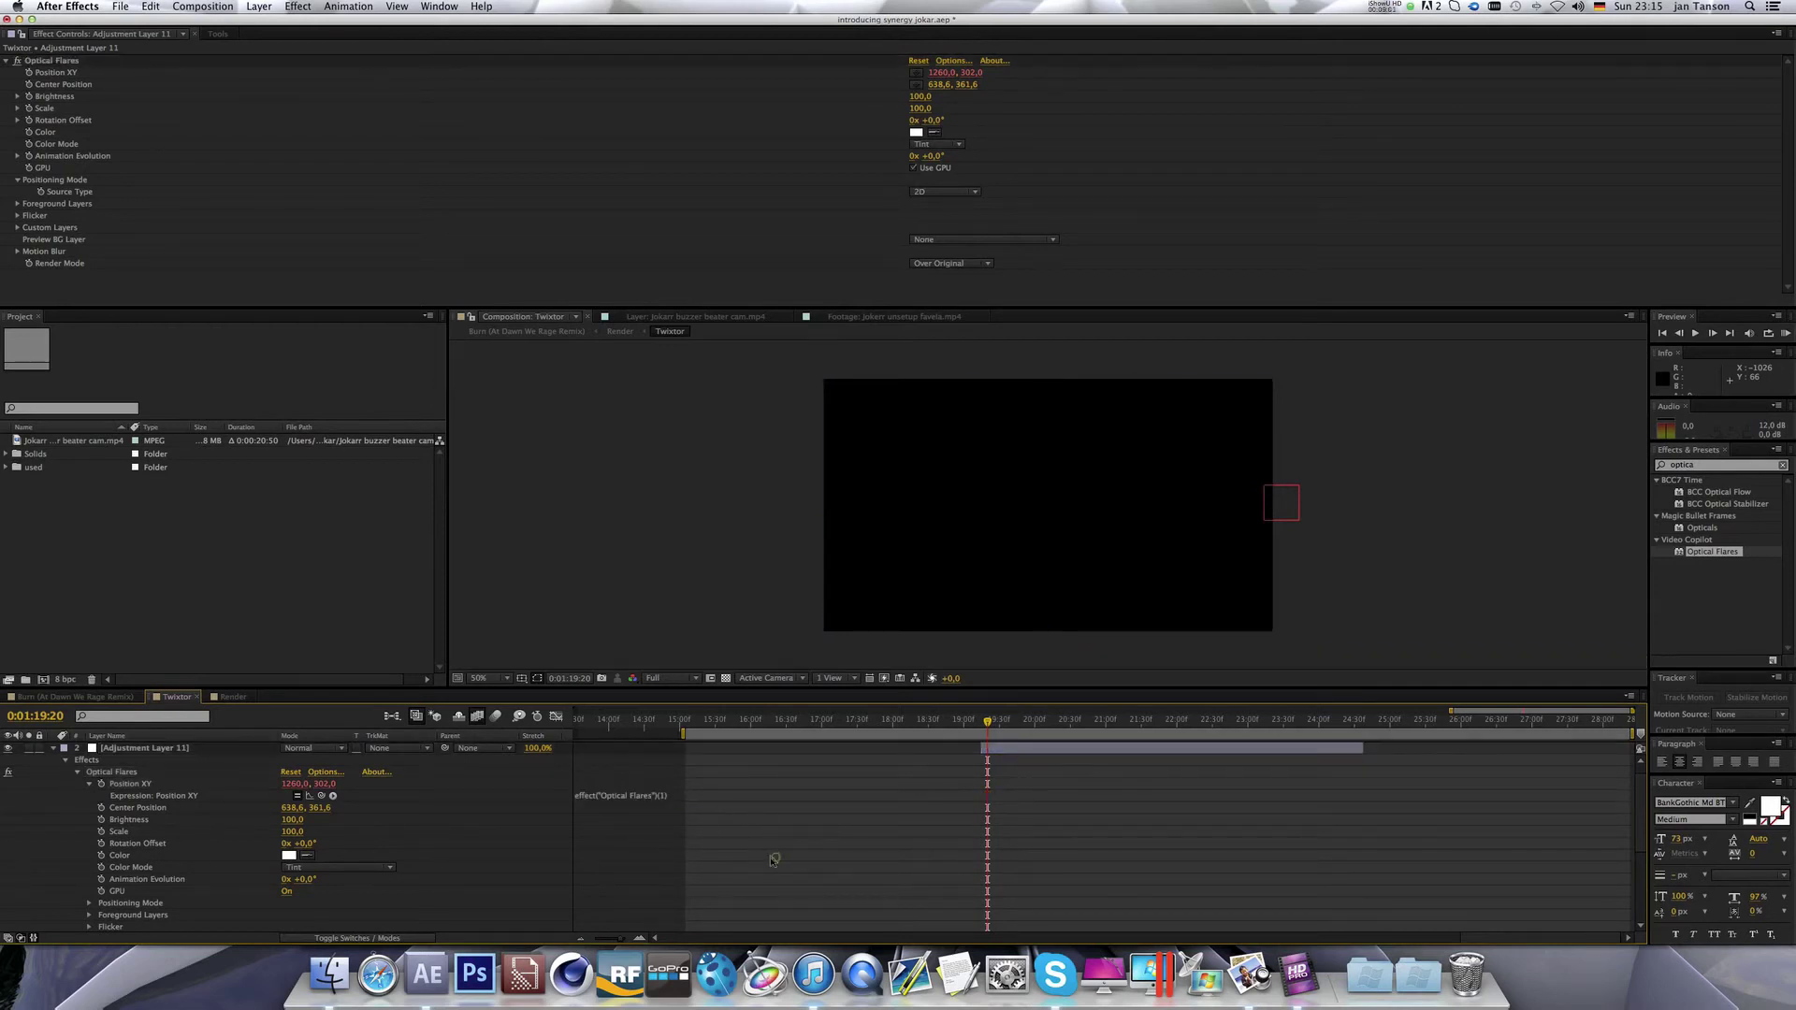
pyautogui.click(988, 722)
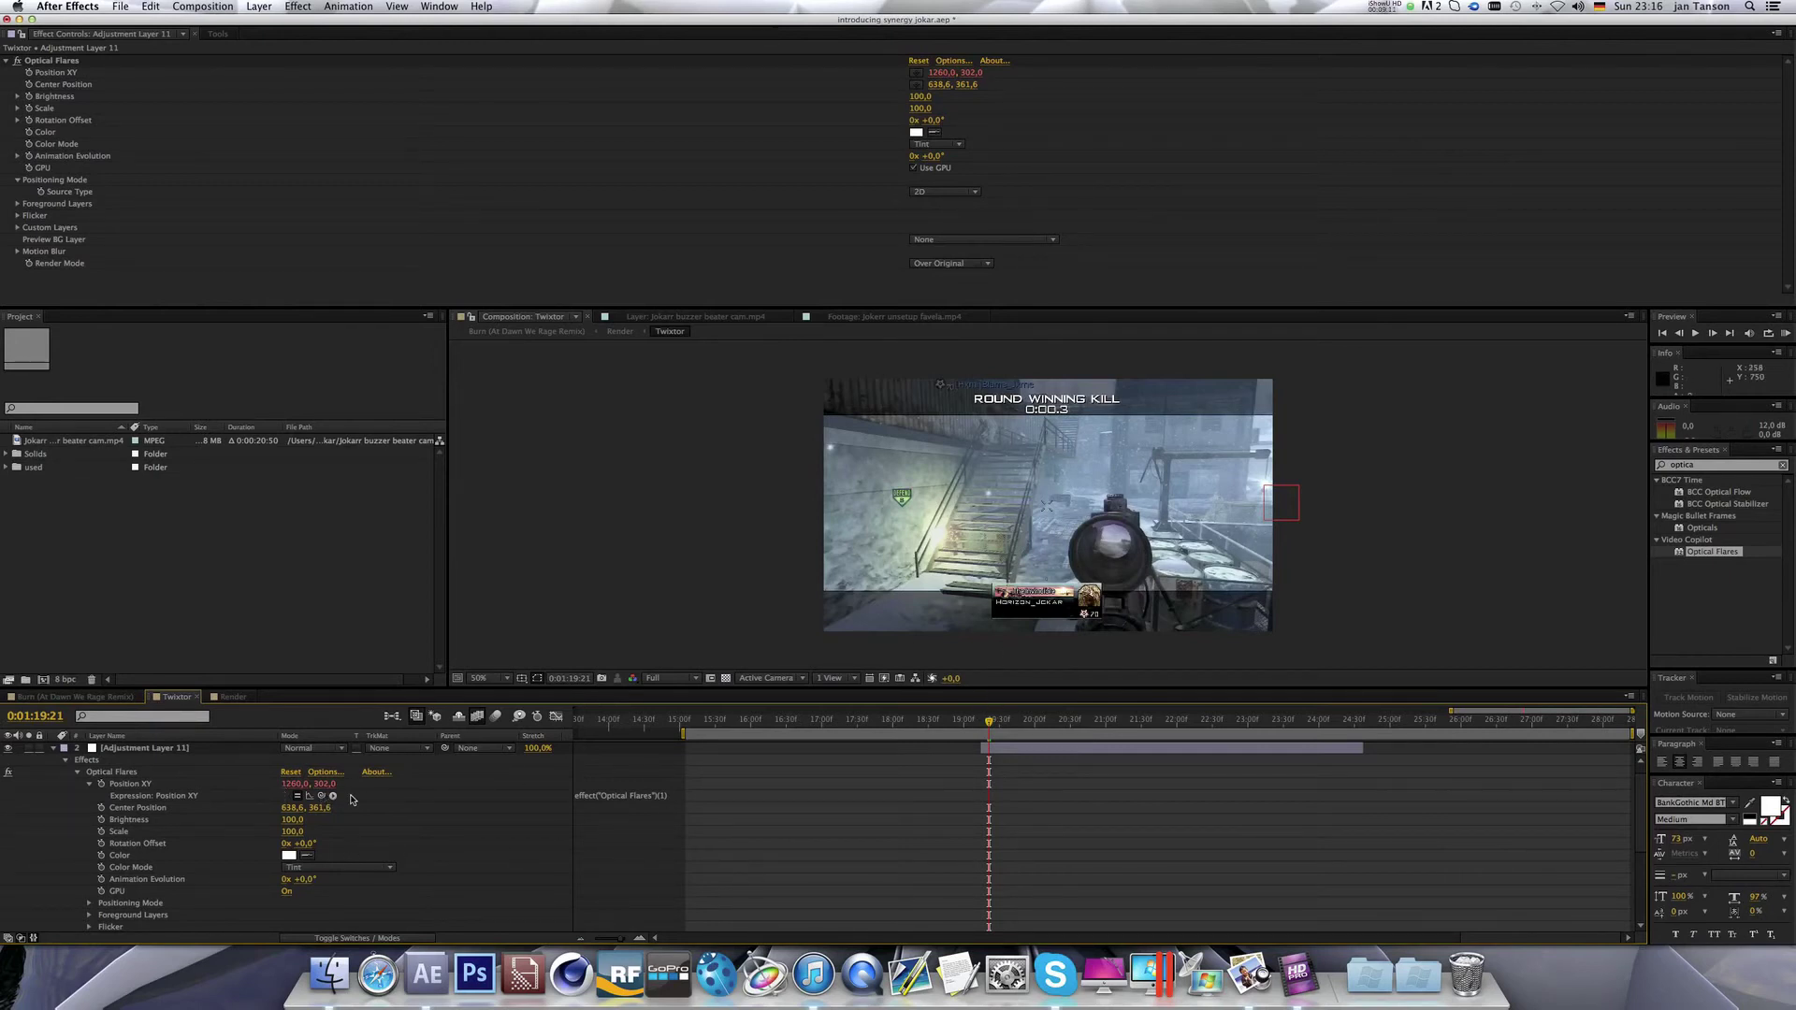
# Select Null 1 and reveal its keyframed Position.
pyautogui.press('super+alt+shift+y')
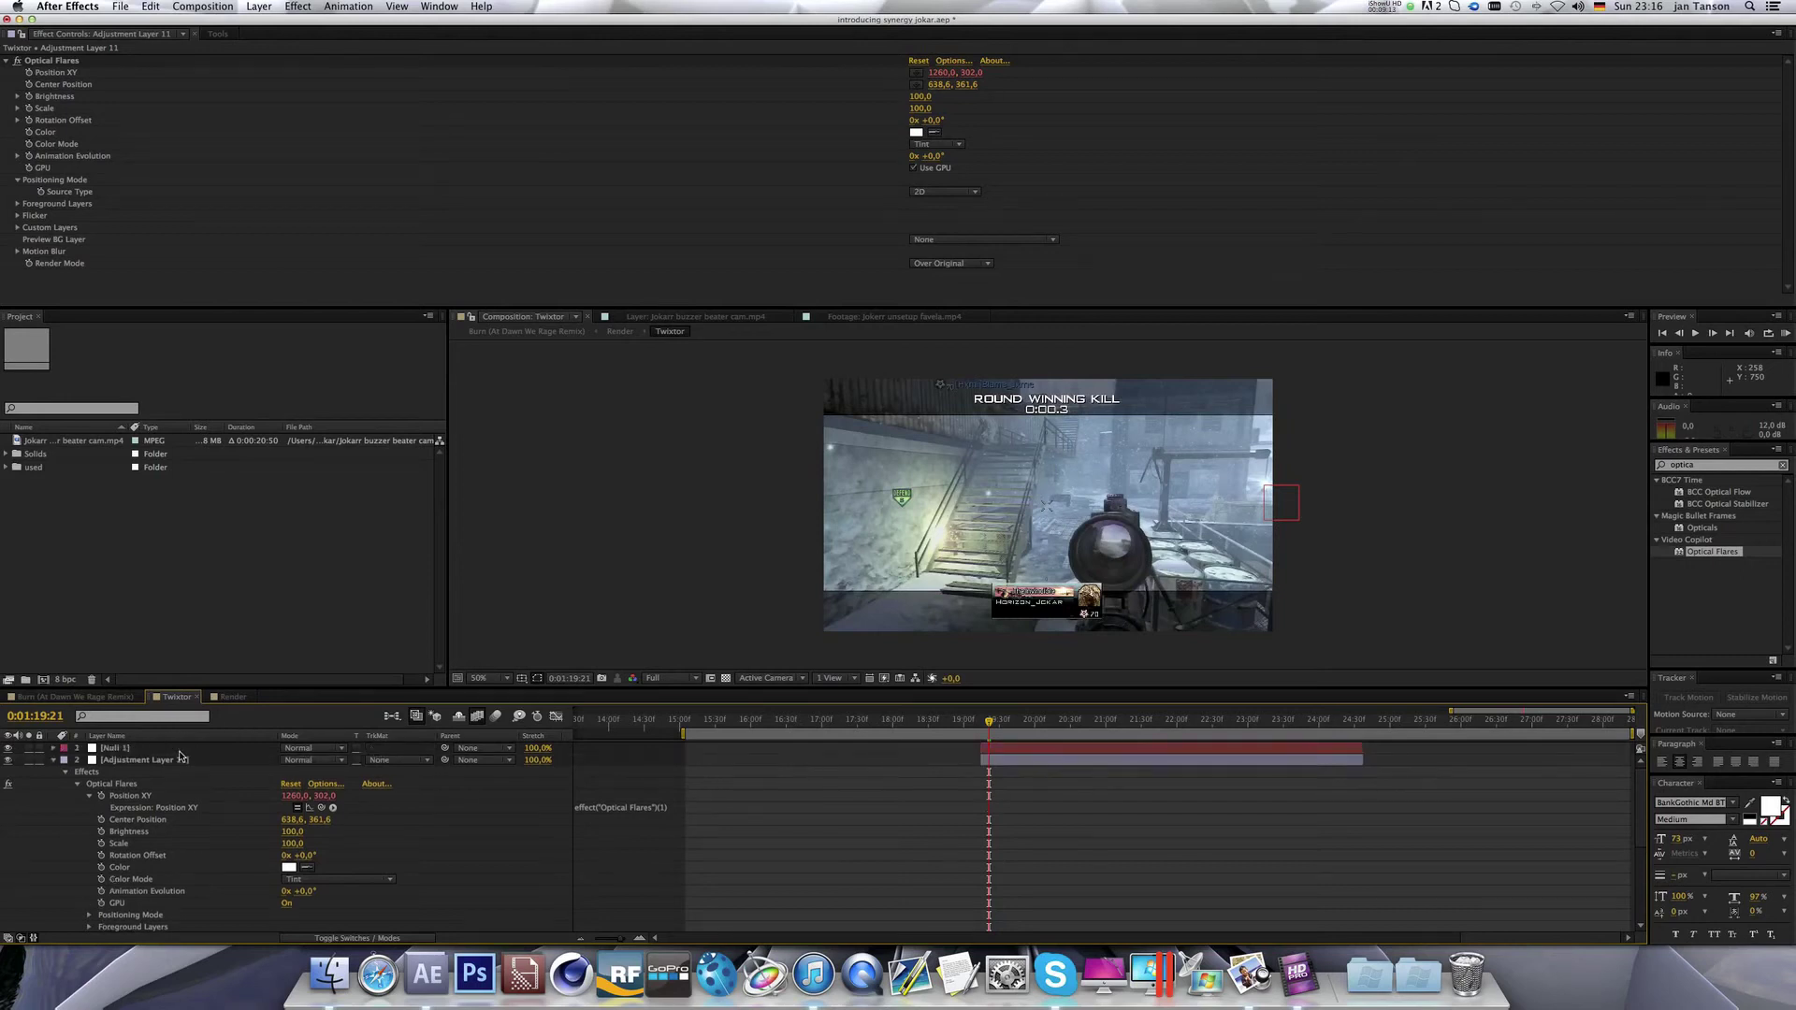
pyautogui.click(163, 750)
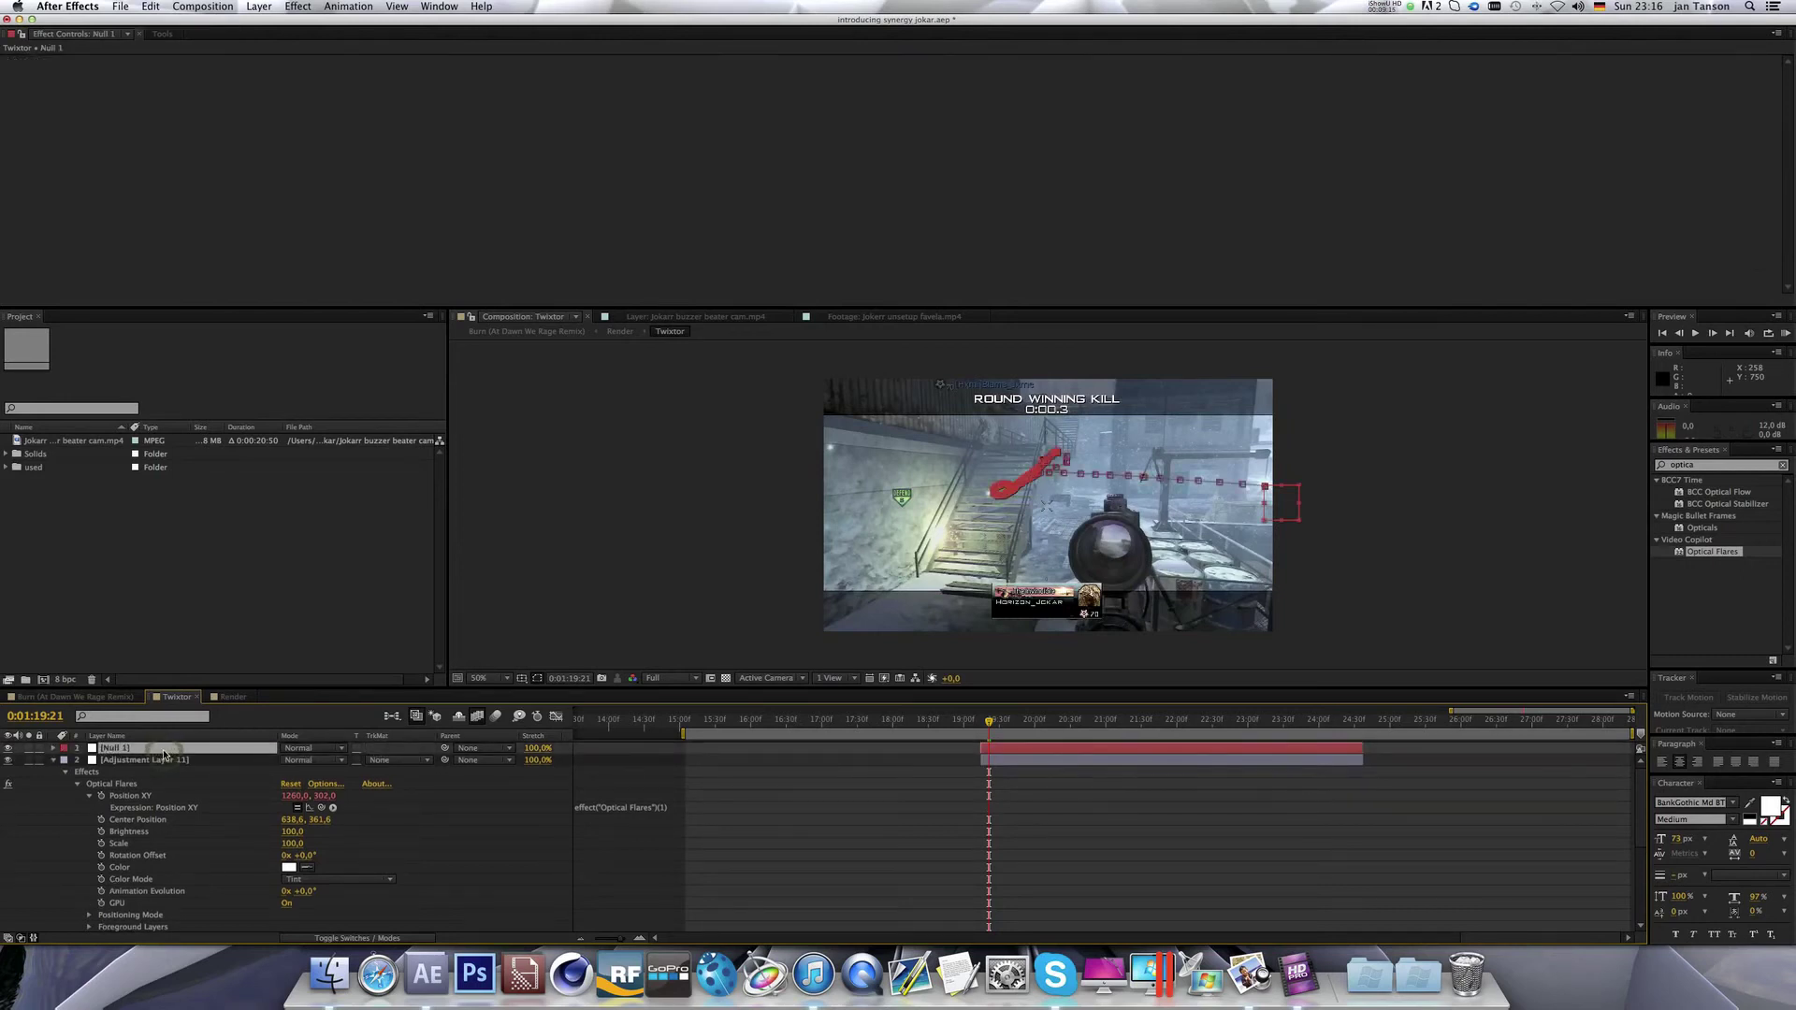
pyautogui.press('p')
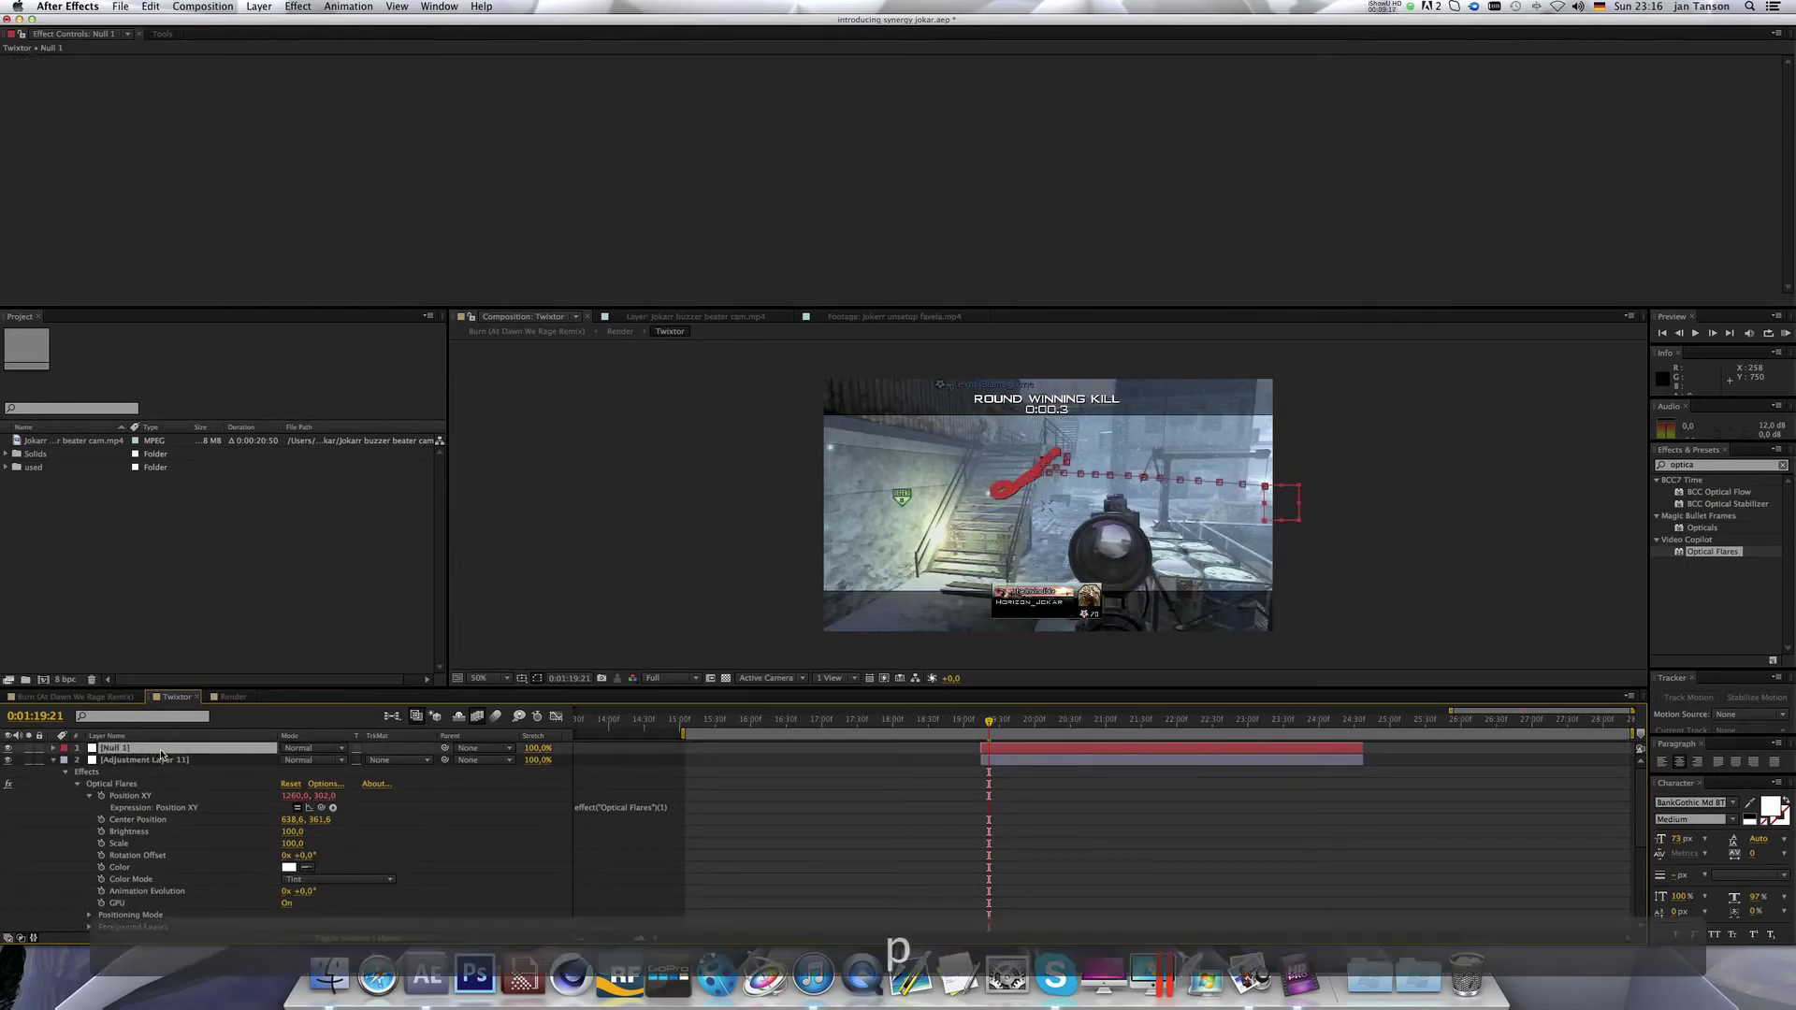
# Scrub from 0:01:19:19 to 0:01:19:49 to review Null 1's tracked motion path.
pyautogui.click(989, 722)
pyautogui.moveTo(988, 722); pyautogui.dragTo(1025, 722)
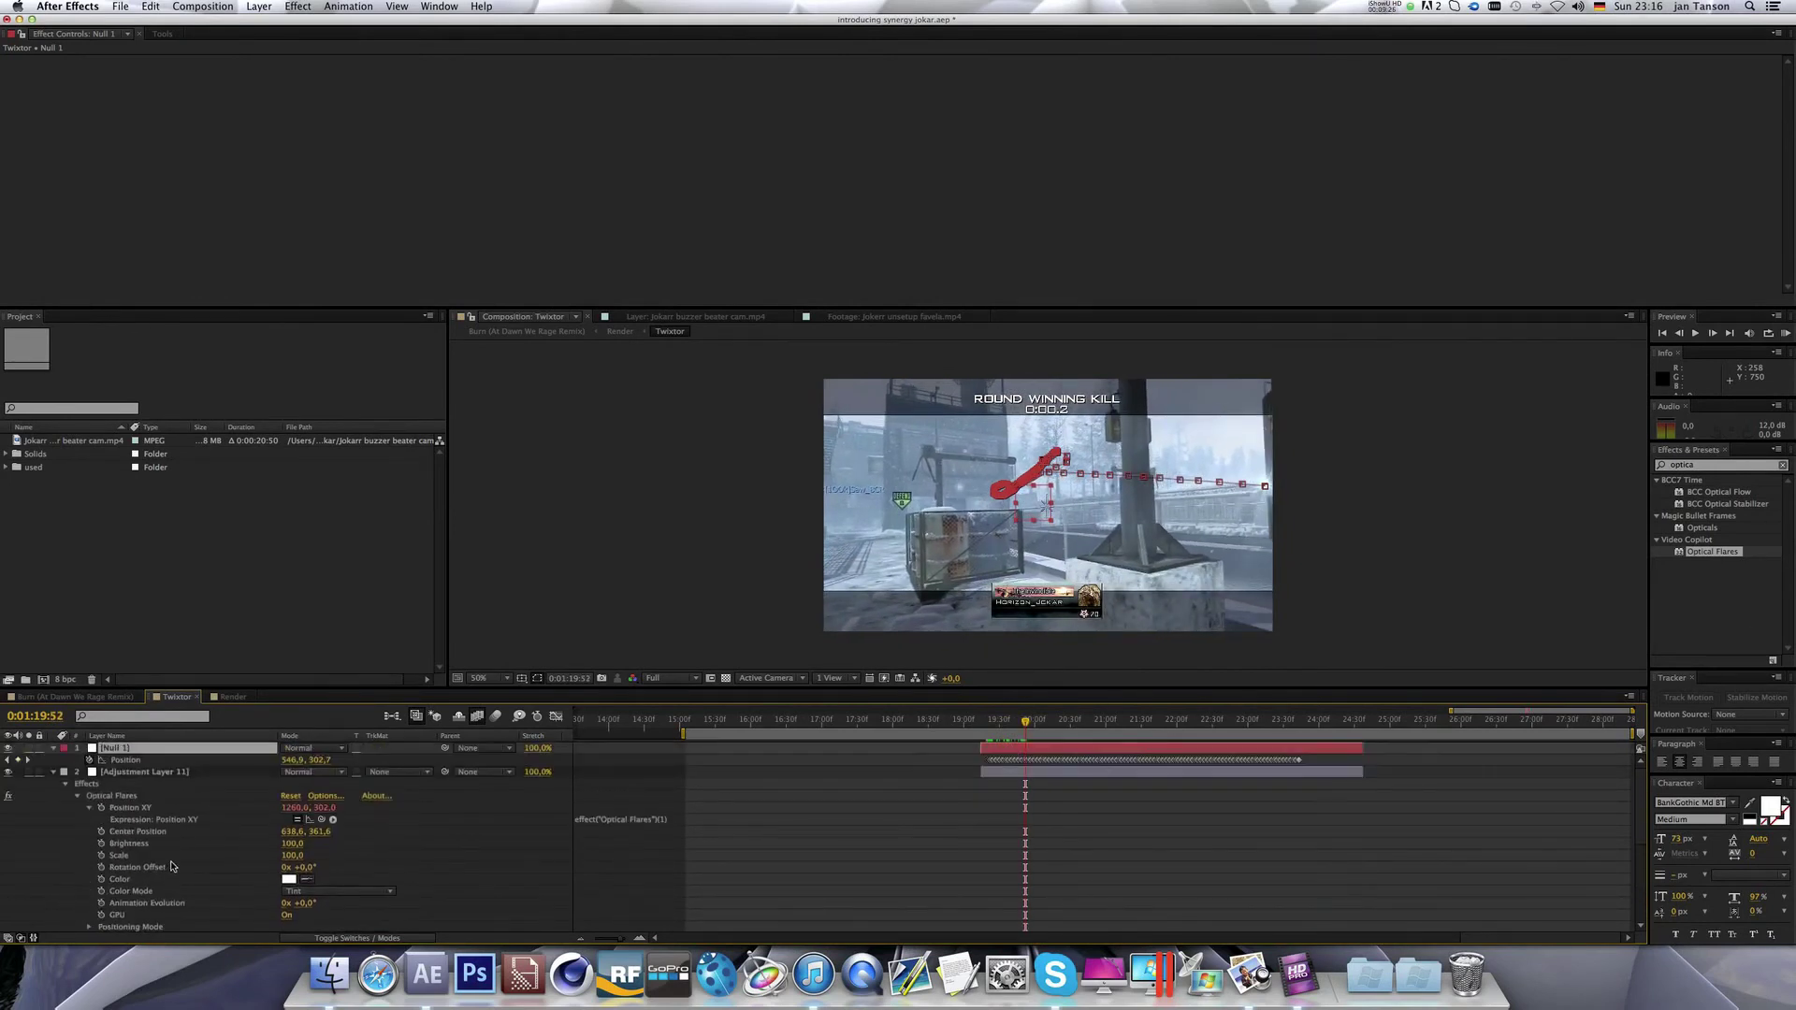
pyautogui.scroll(-5, 213, 807)
pyautogui.scroll(6, 967, 522)
pyautogui.scroll(-3, 967, 522)
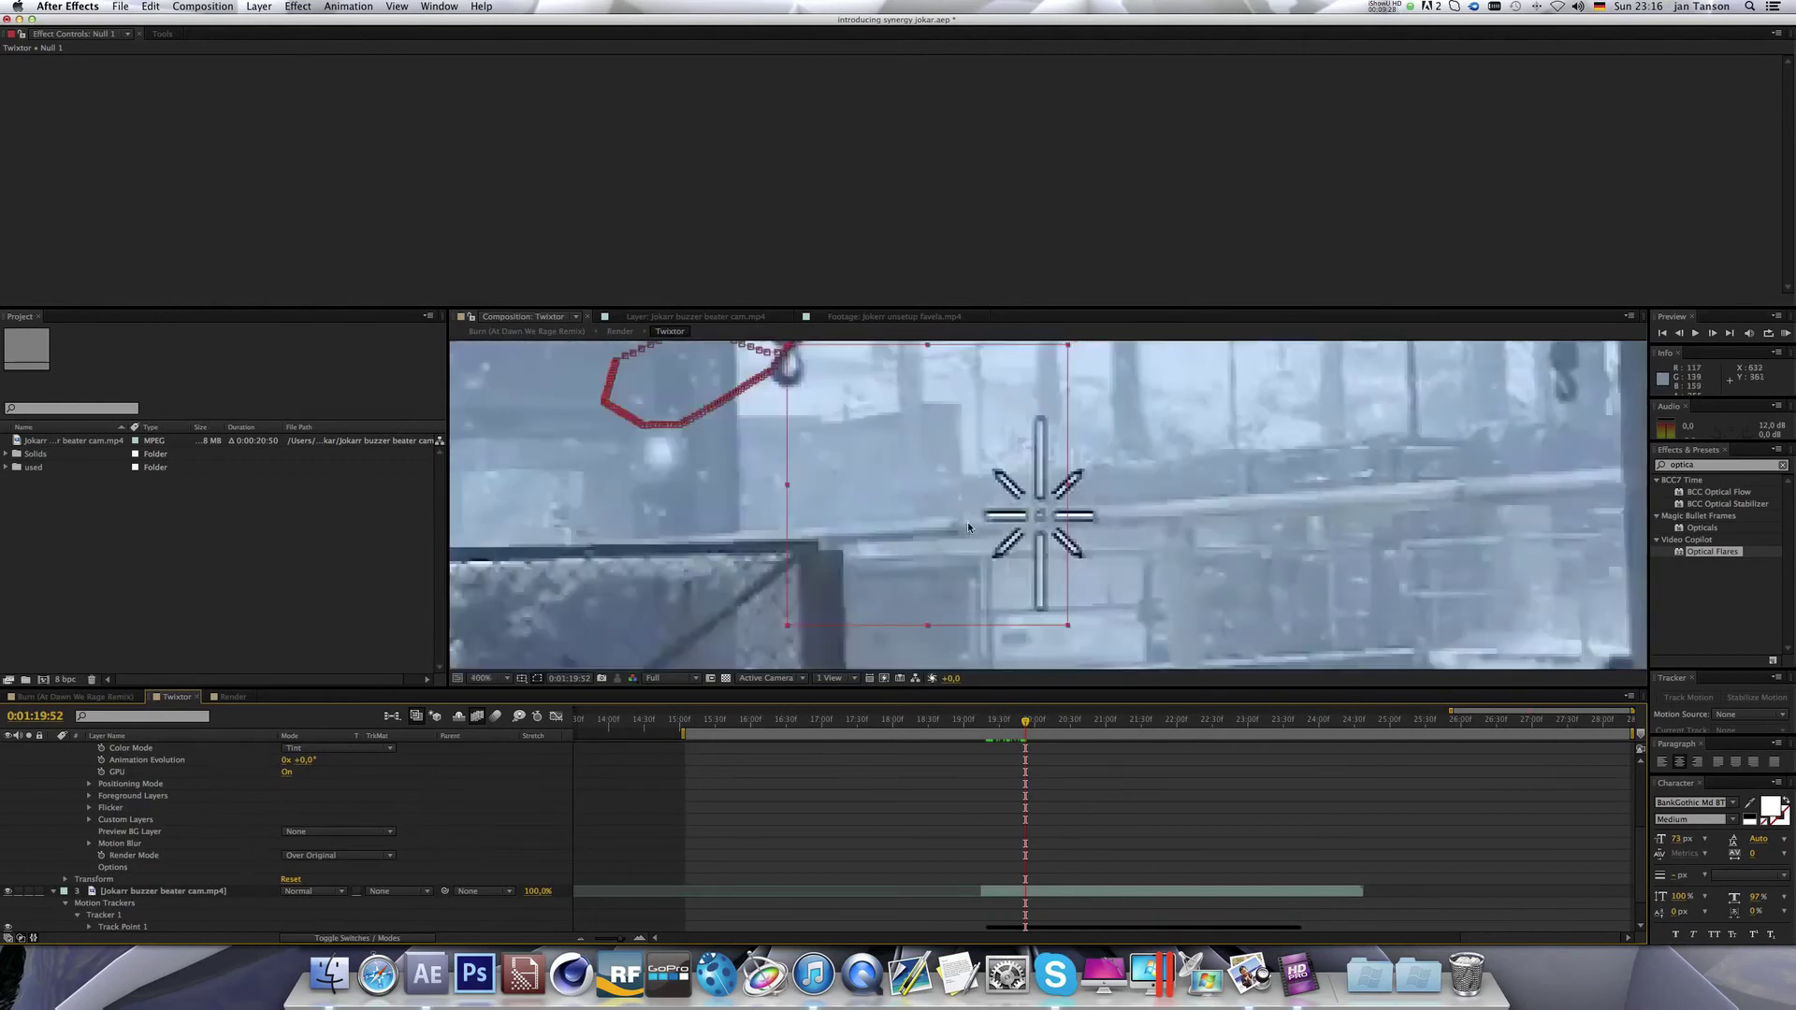
pyautogui.scroll(-4, 940, 449)
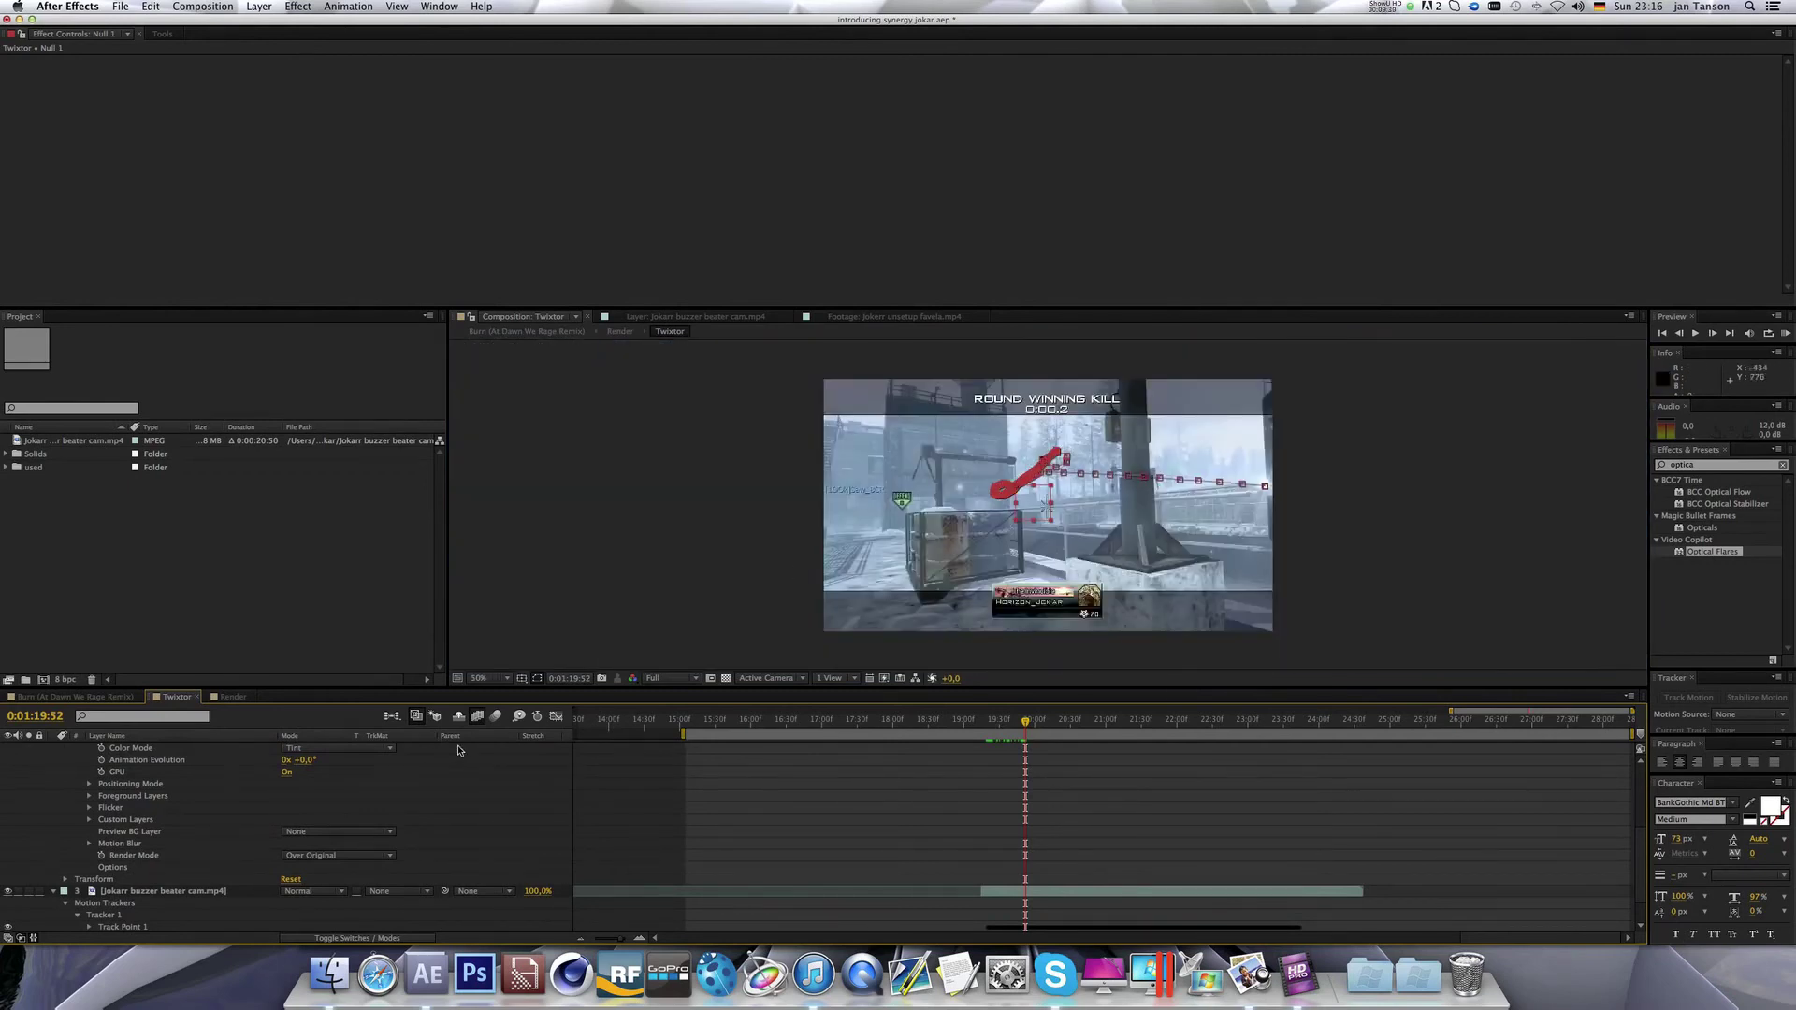
pyautogui.scroll(4, 474, 800)
pyautogui.scroll(3, 474, 800)
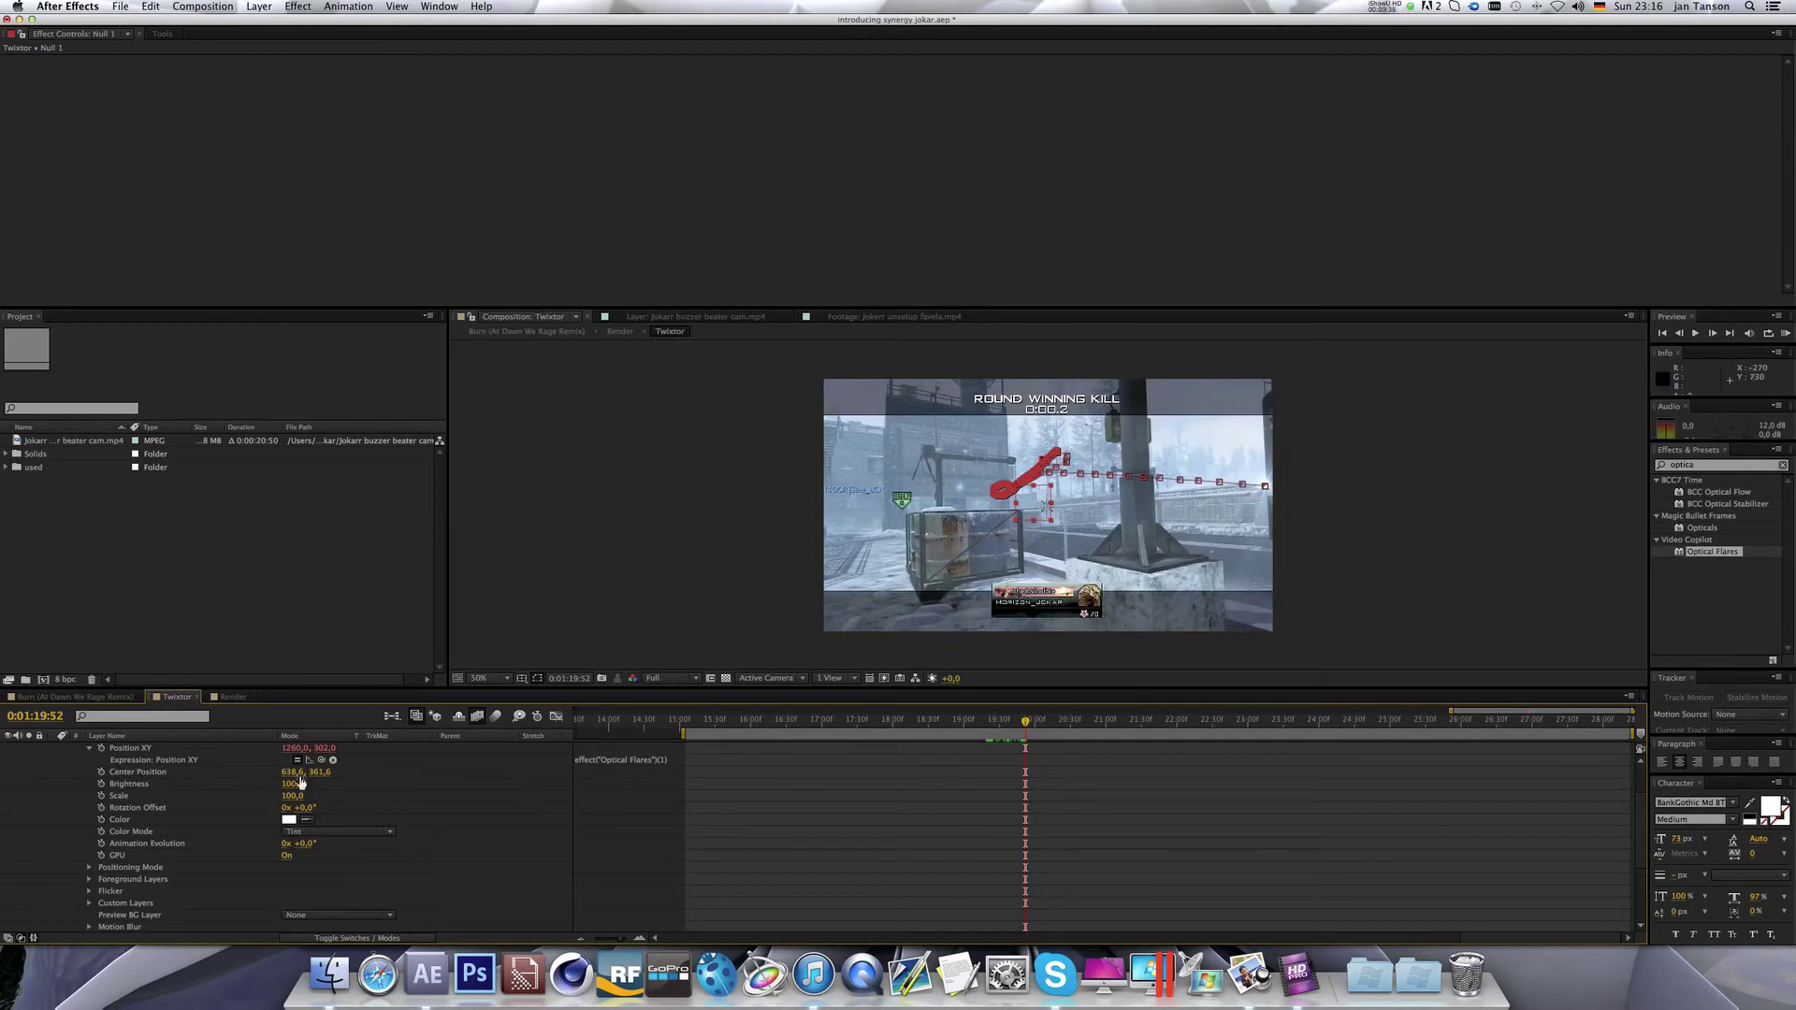
pyautogui.scroll(5, 373, 790)
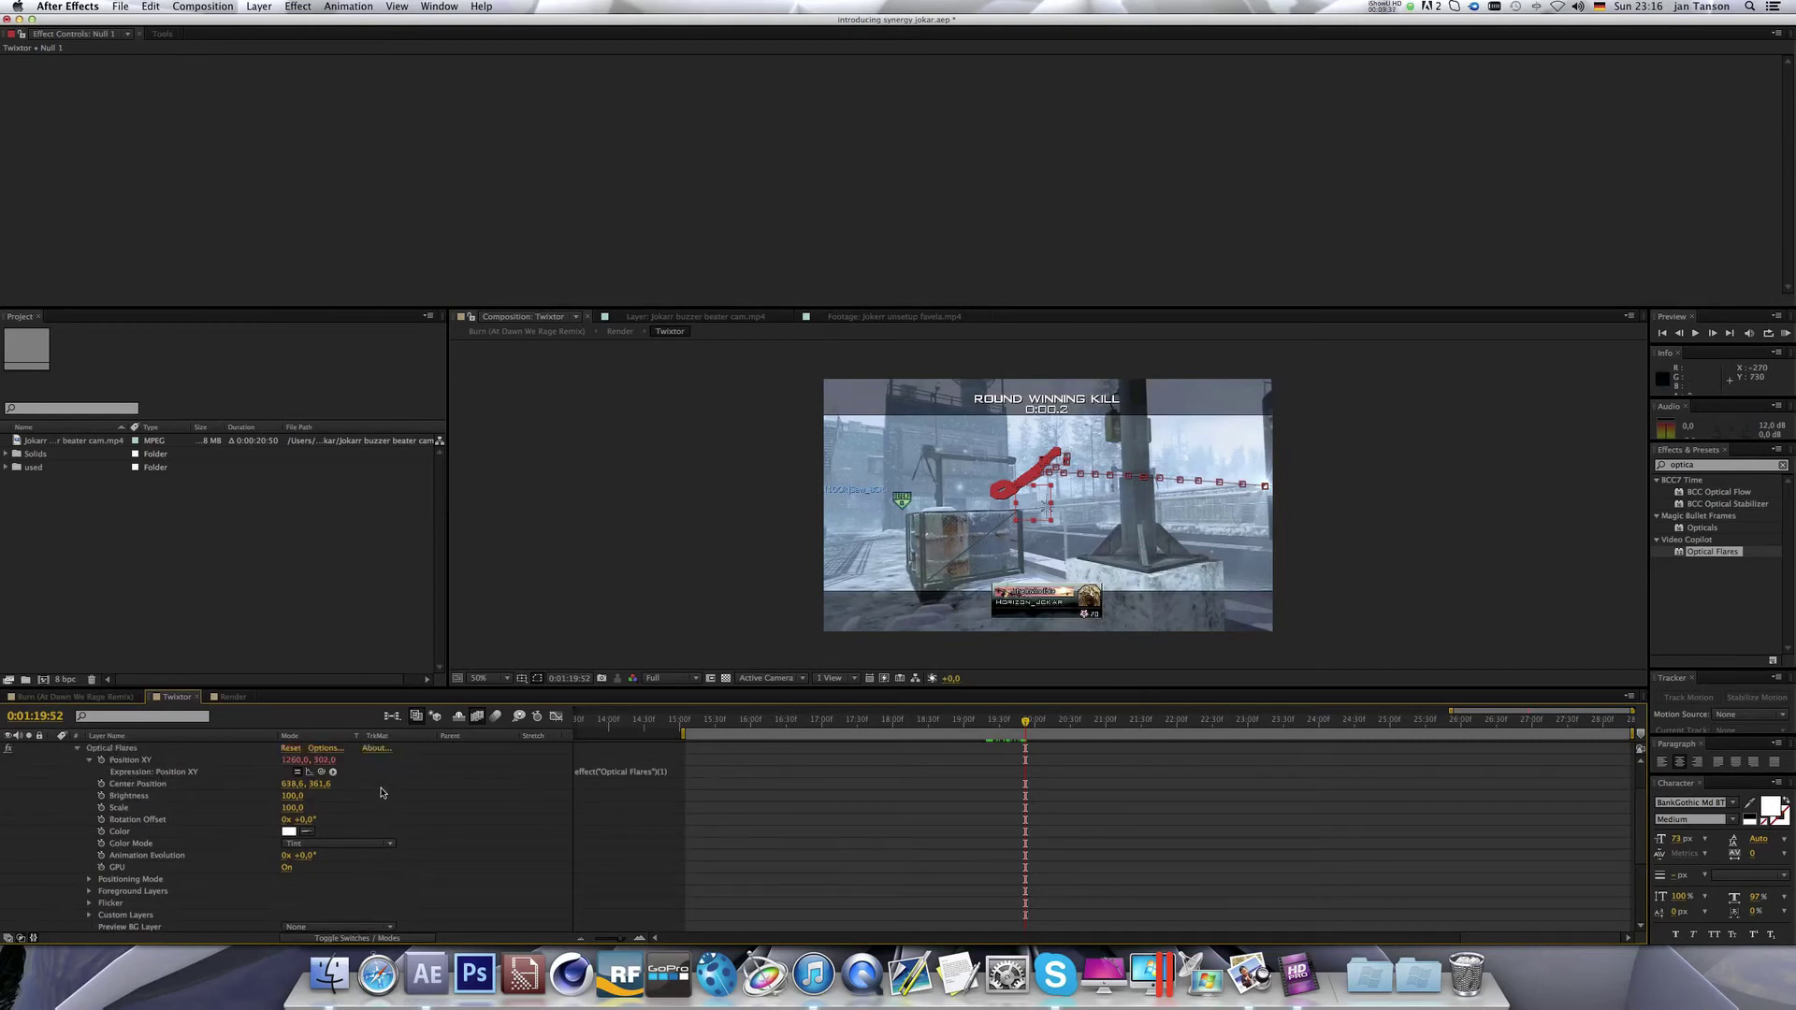
# At 0:01:19:20 and 100% view, delete the old Position XY expression on Adjustment Layer 11.
pyautogui.click(990, 721)
pyautogui.moveTo(988, 723); pyautogui.dragTo(987, 726)
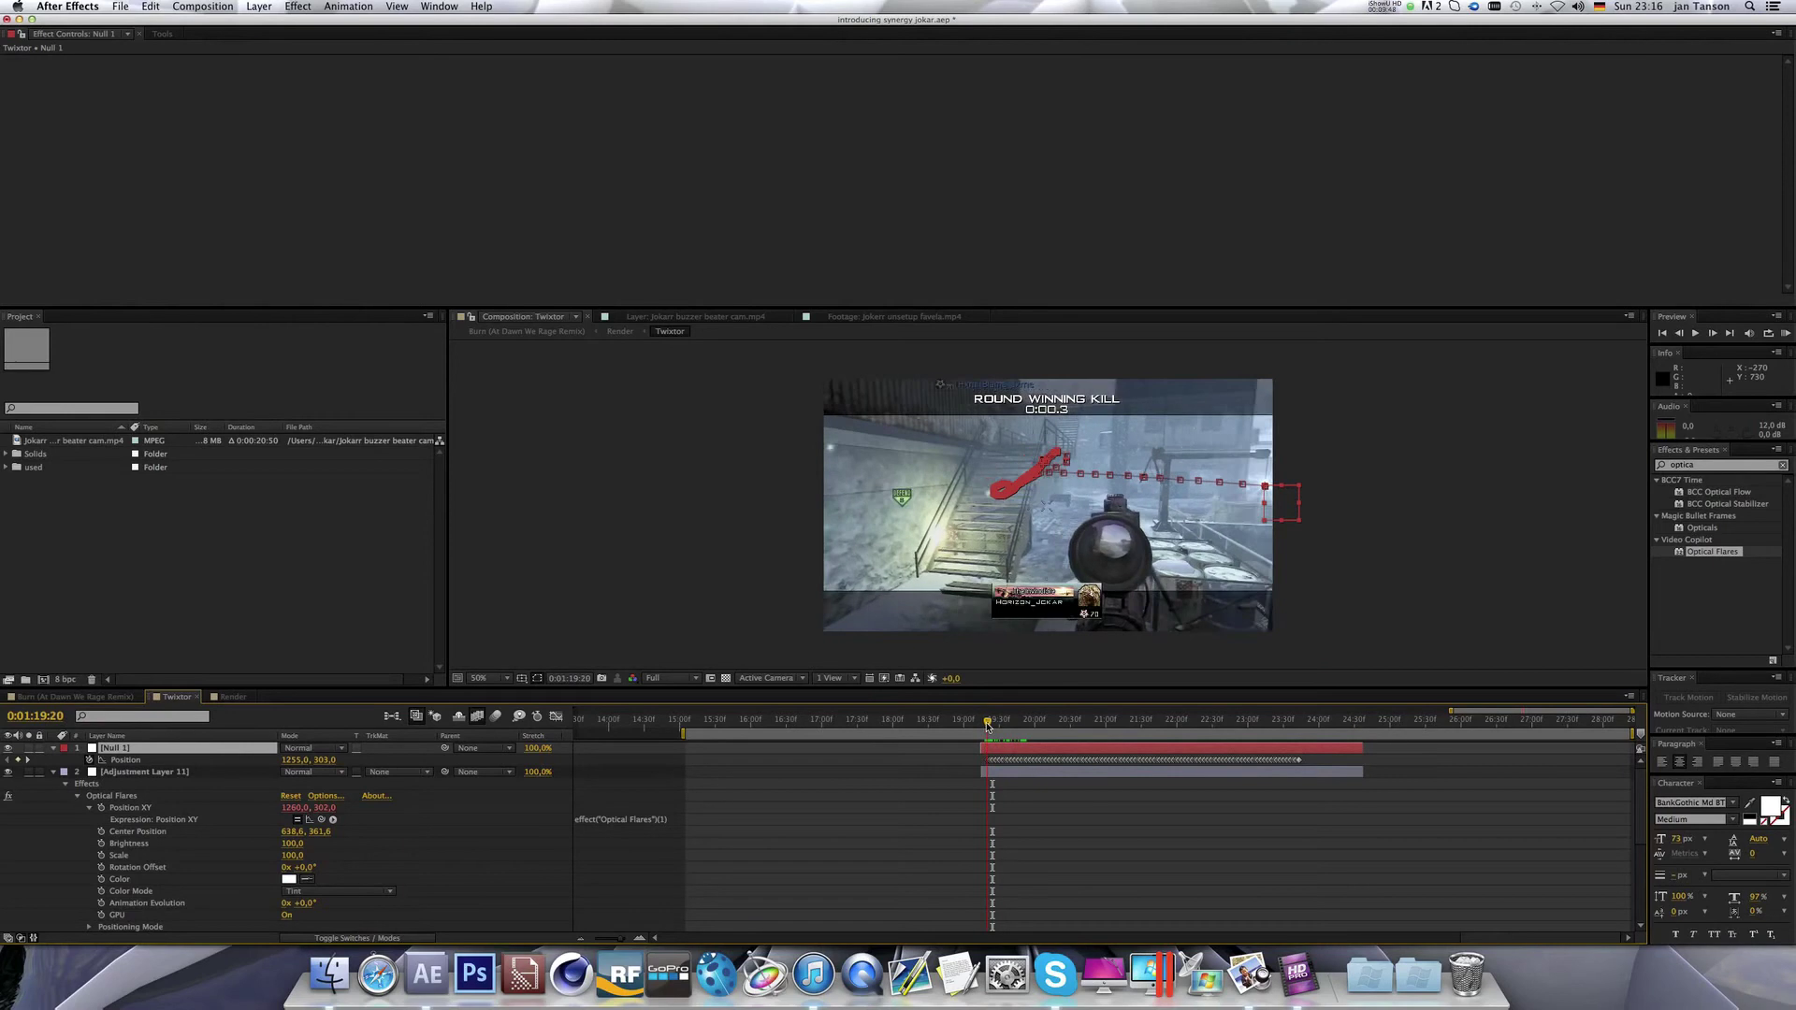
pyautogui.press('.')
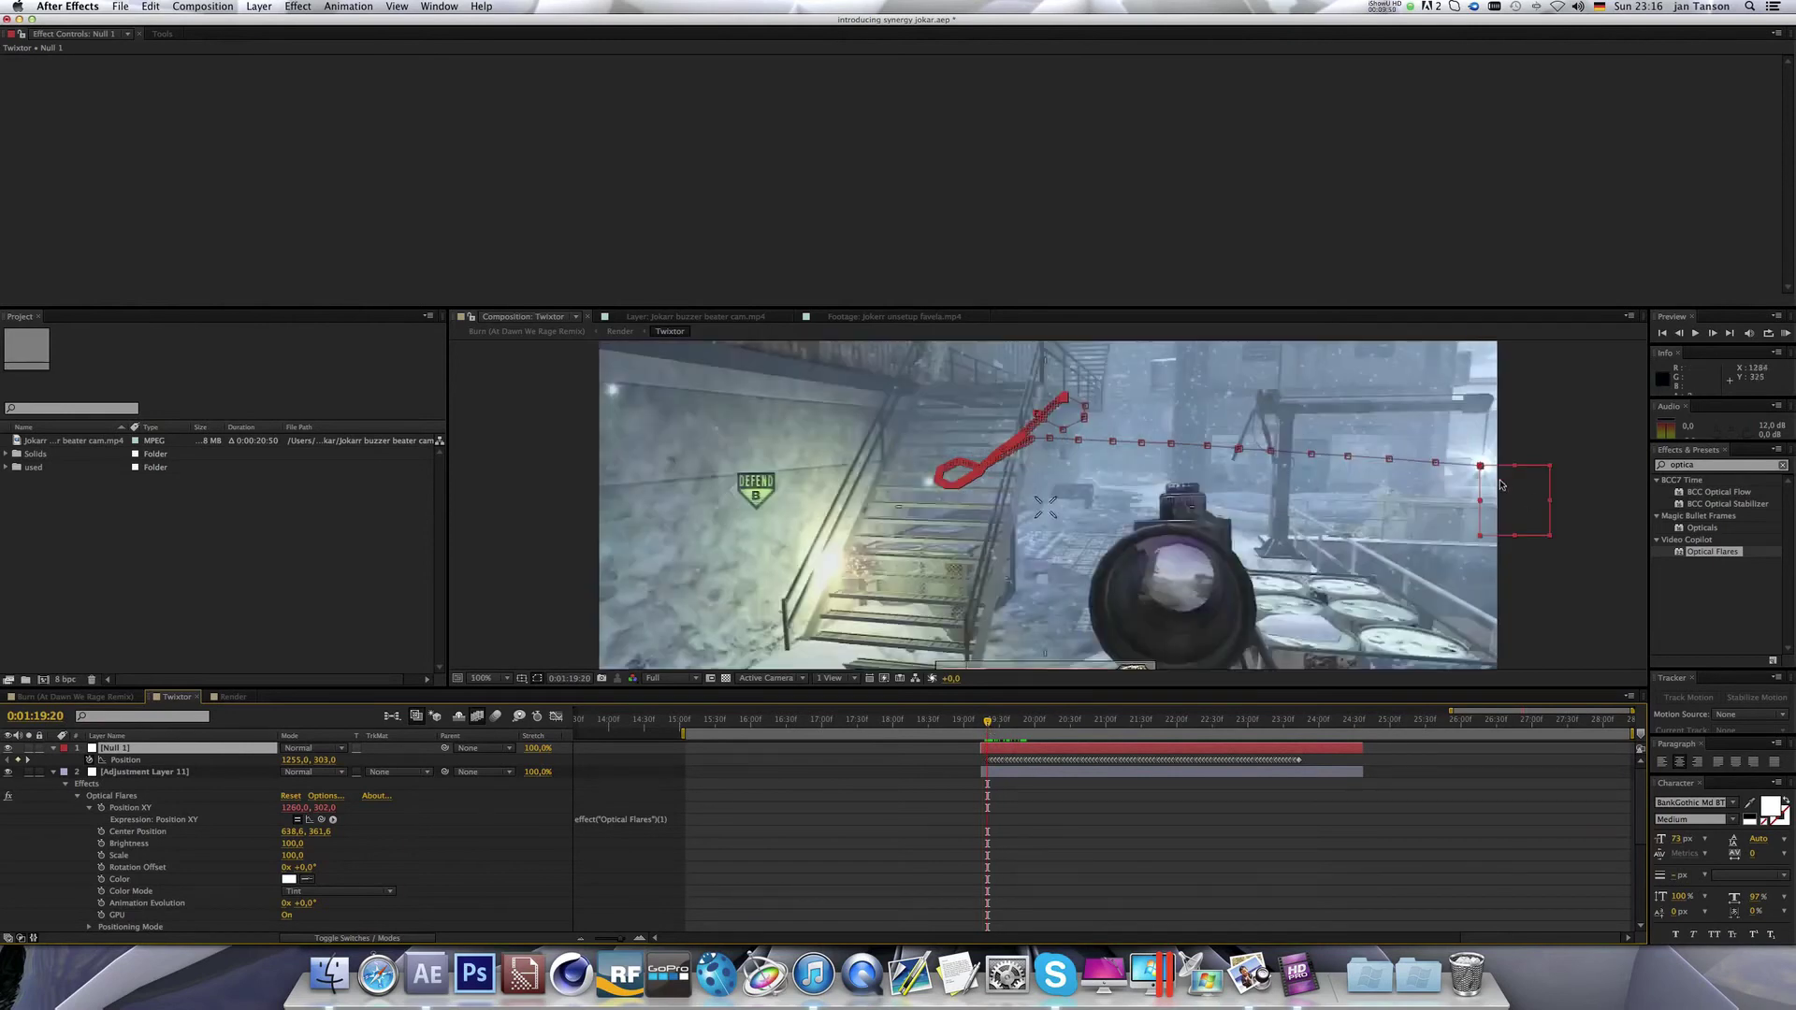
pyautogui.click(159, 773)
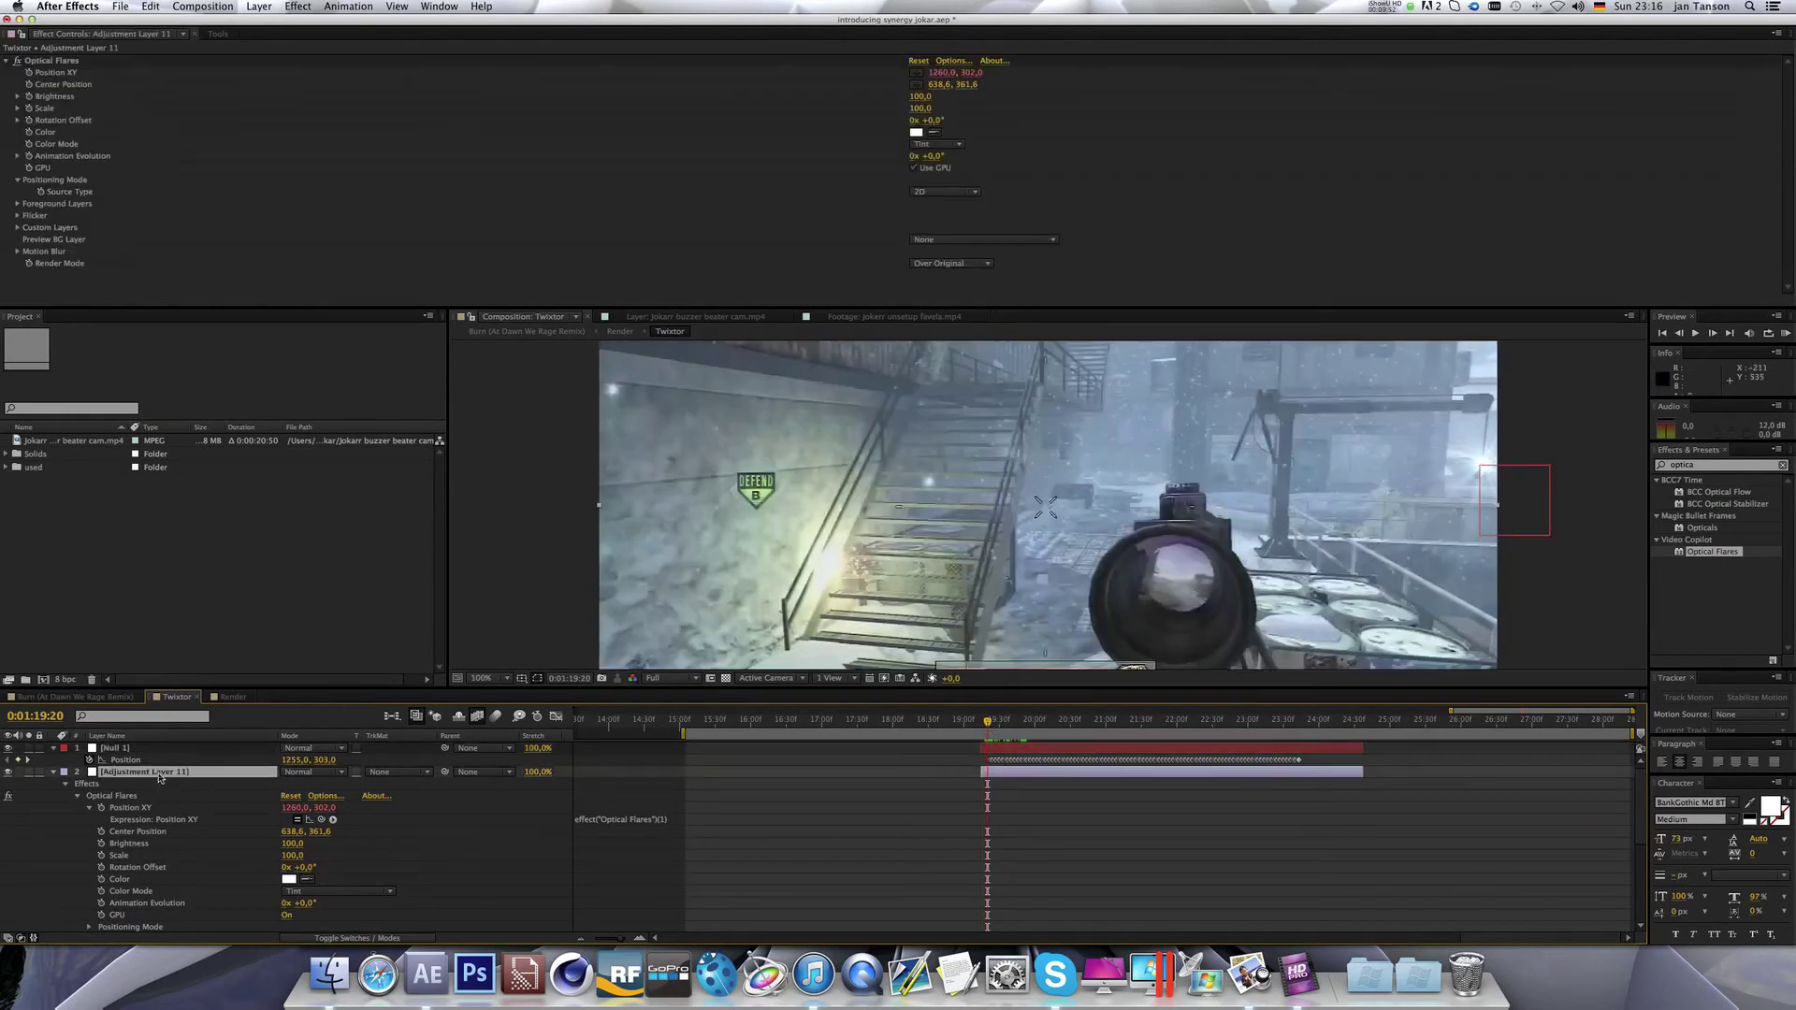
pyautogui.click(917, 74)
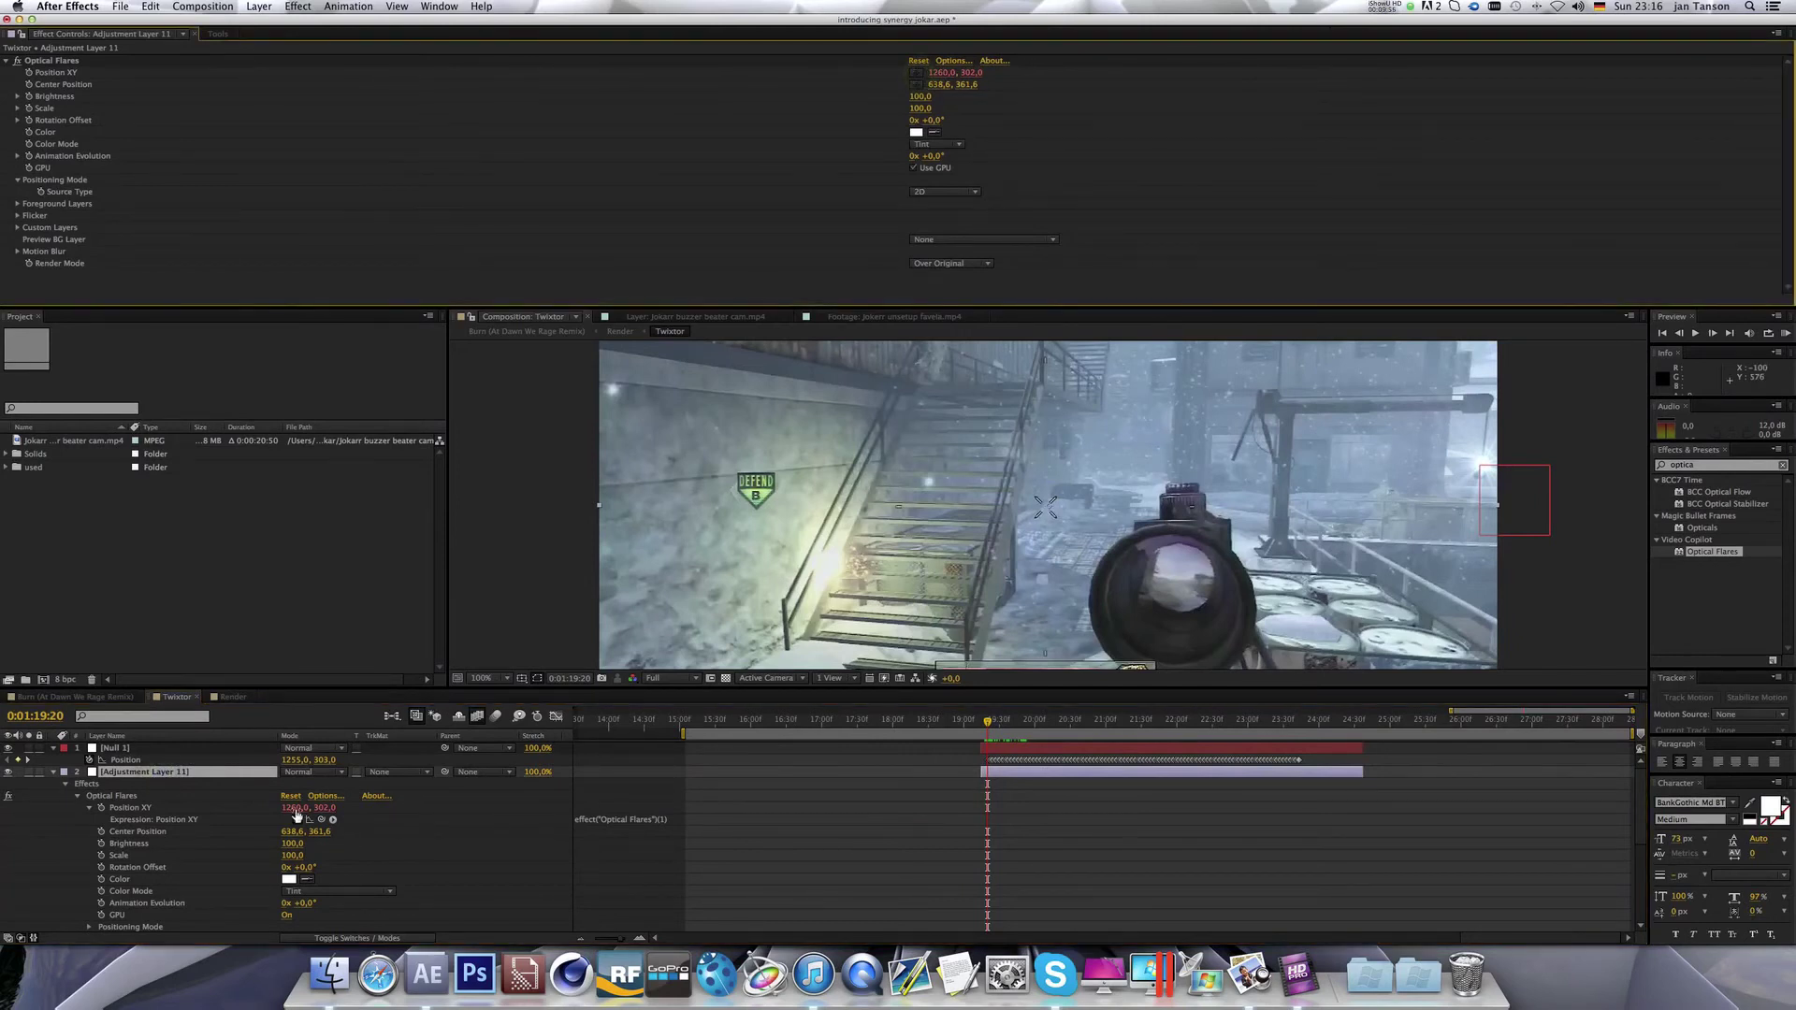
pyautogui.click(101, 810)
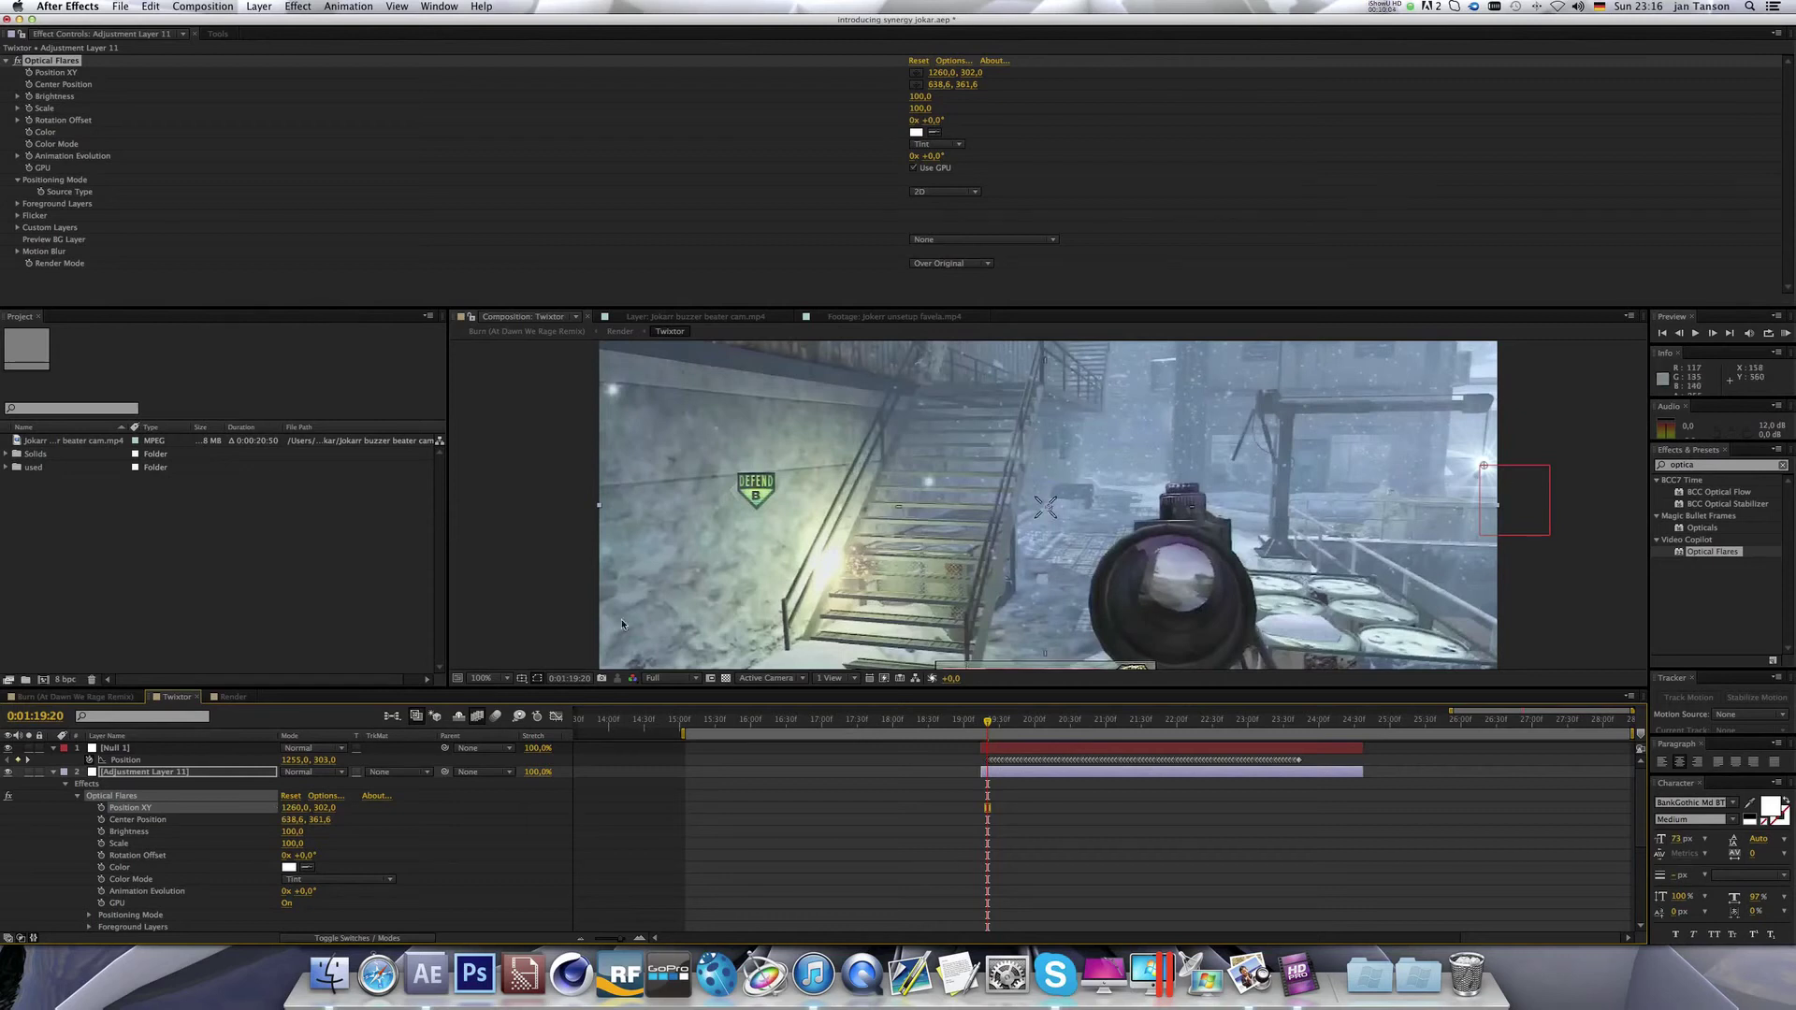
# Place the flare point at 1258, 302, then pick-whip a new Position XY expression to Null 1's Position.
pyautogui.click(915, 74)
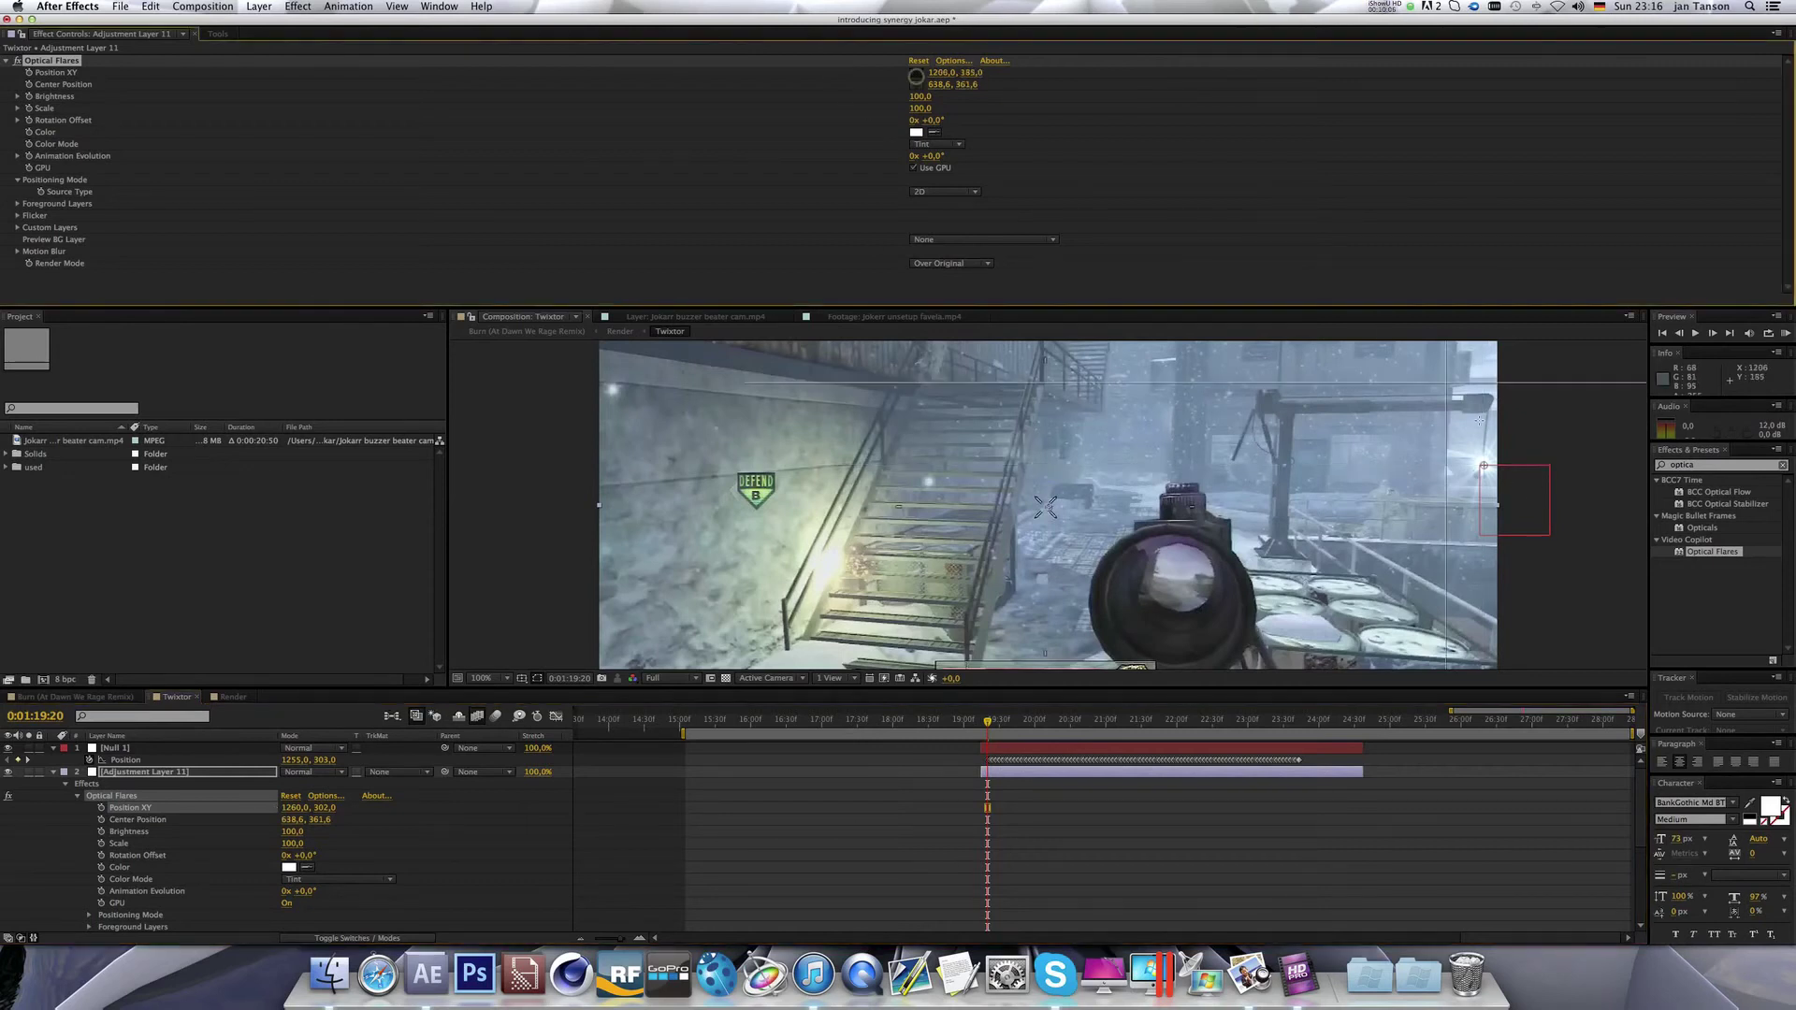
pyautogui.click(1482, 465)
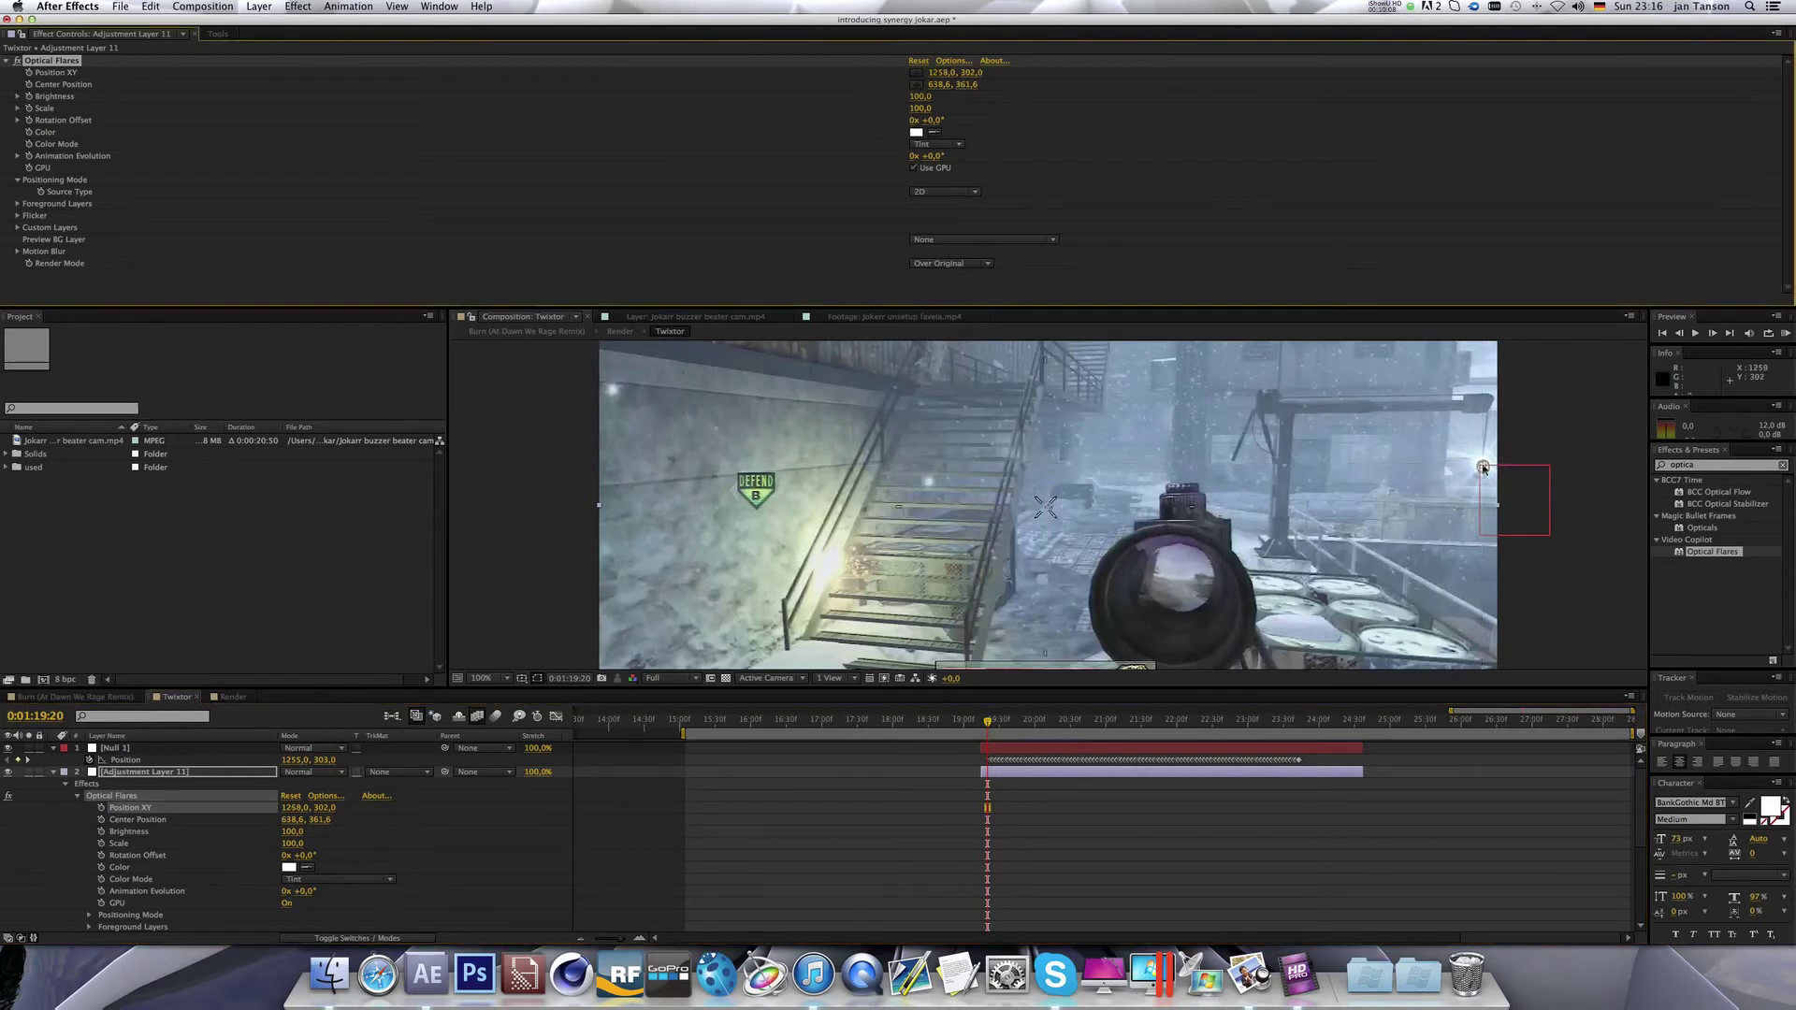
pyautogui.keyDown('alt'); pyautogui.click(101, 807); pyautogui.keyUp('alt')
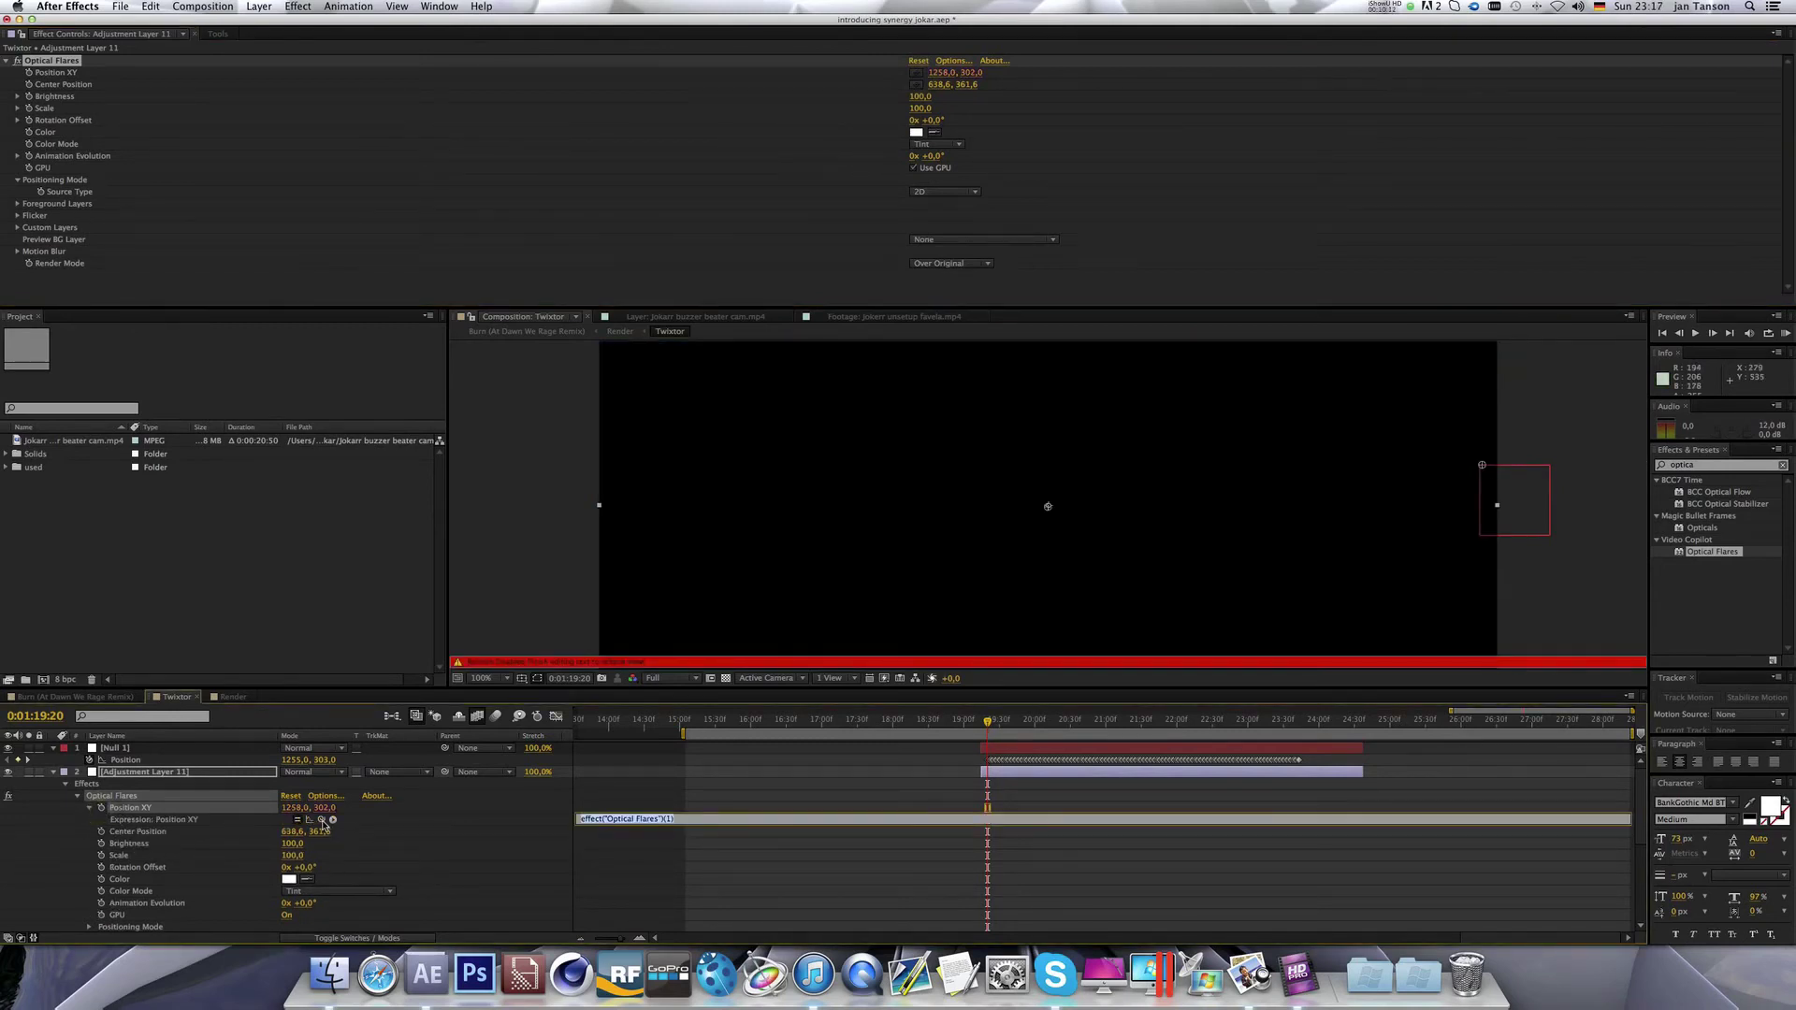
pyautogui.moveTo(321, 820); pyautogui.dragTo(271, 759)
# Commit the Null 1 link expression, then play and scrub to 0:01:20:13 to check the flare.
pyautogui.click(721, 809)
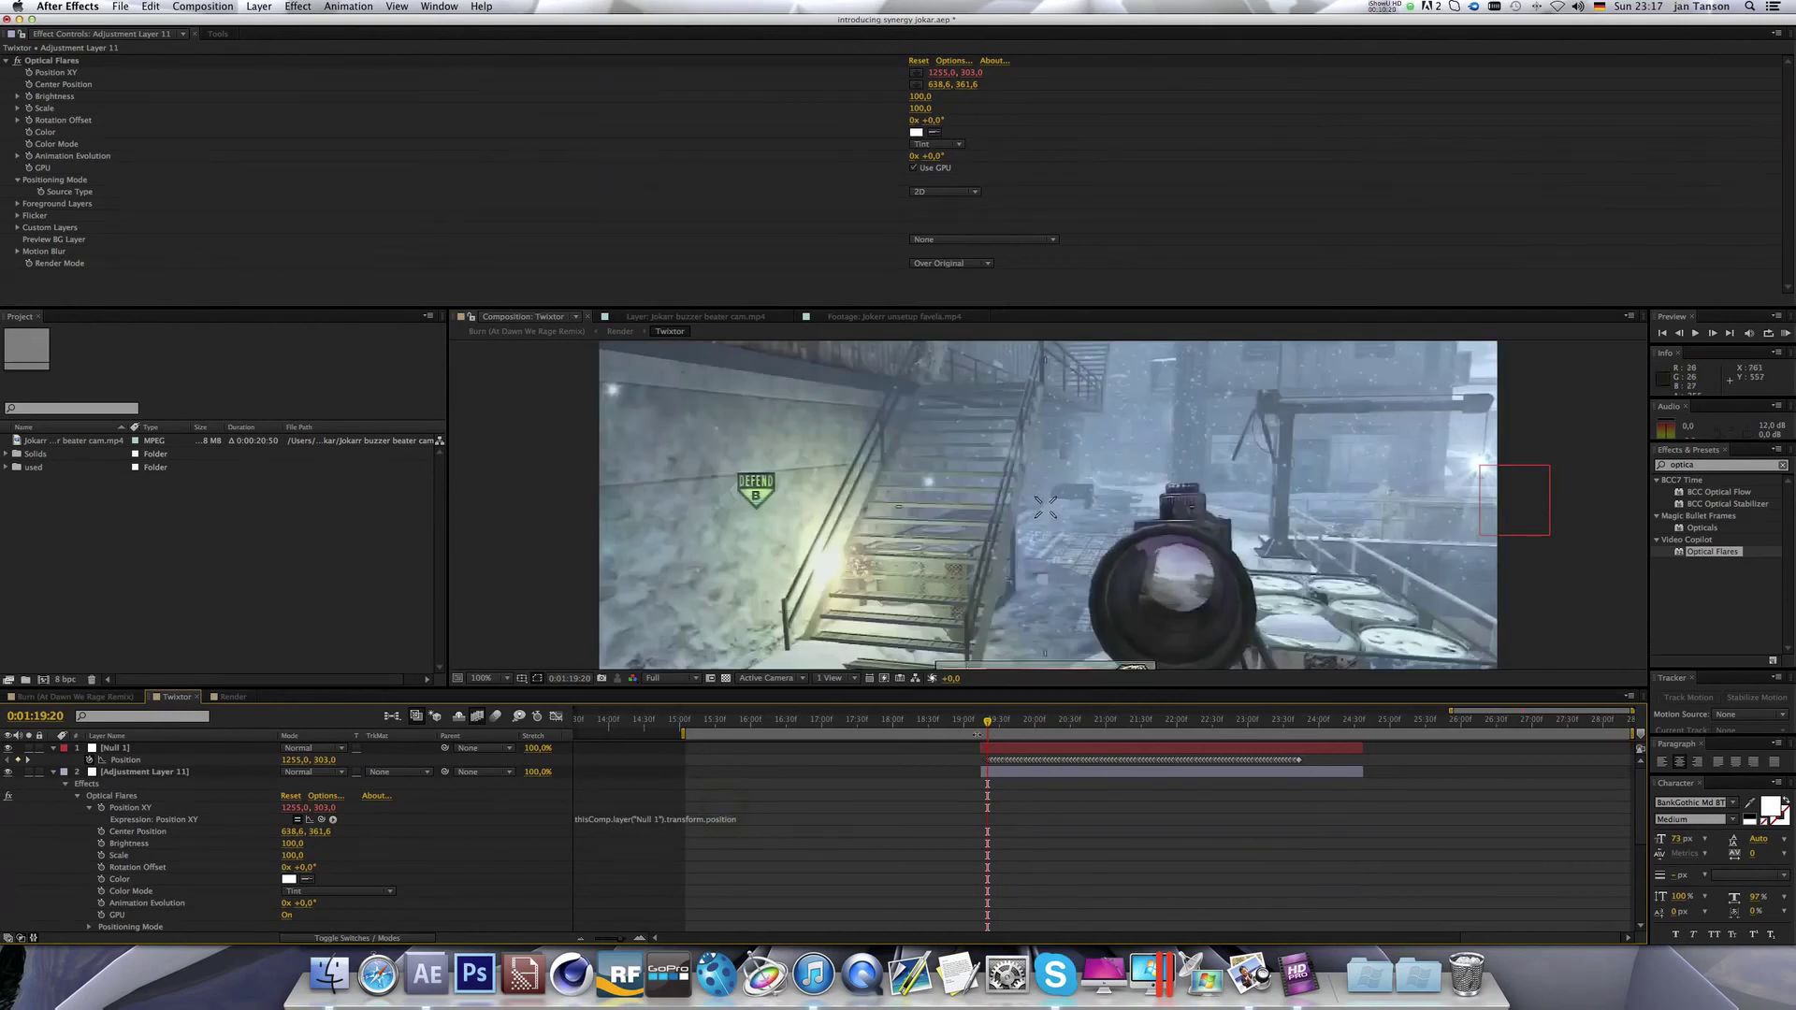
pyautogui.press('space')
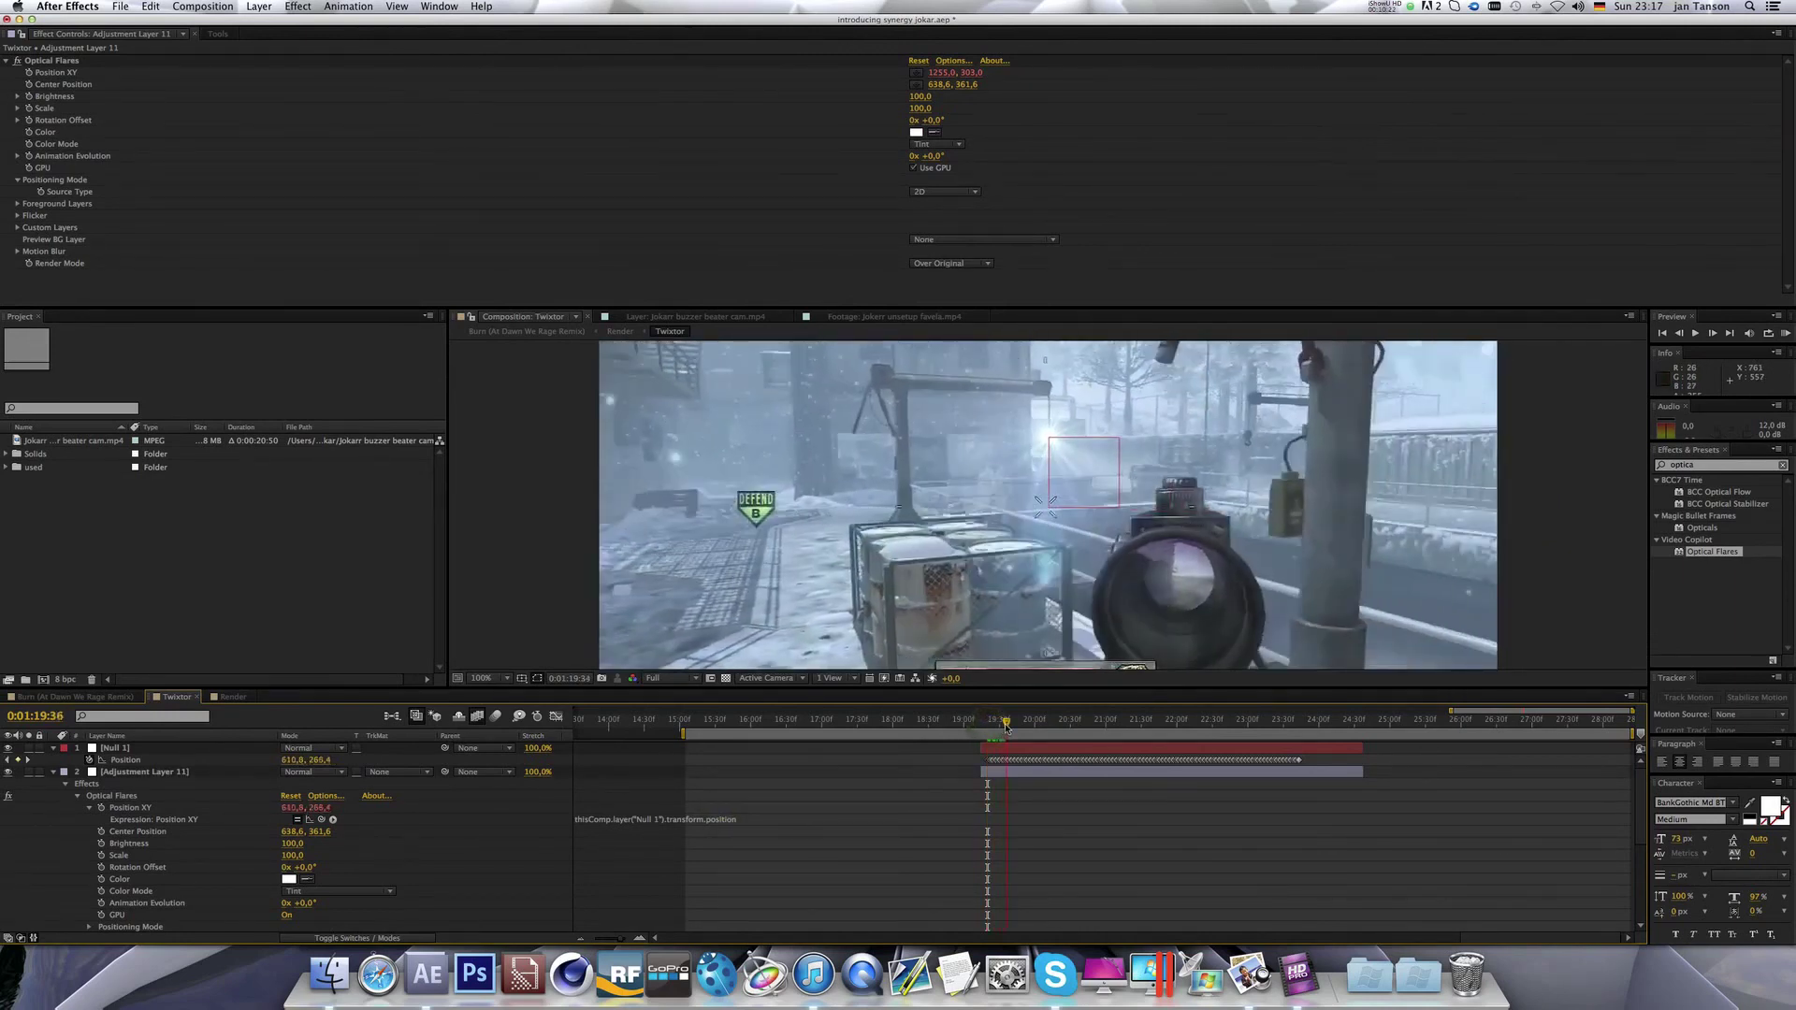
pyautogui.press(',')
pyautogui.press(',')
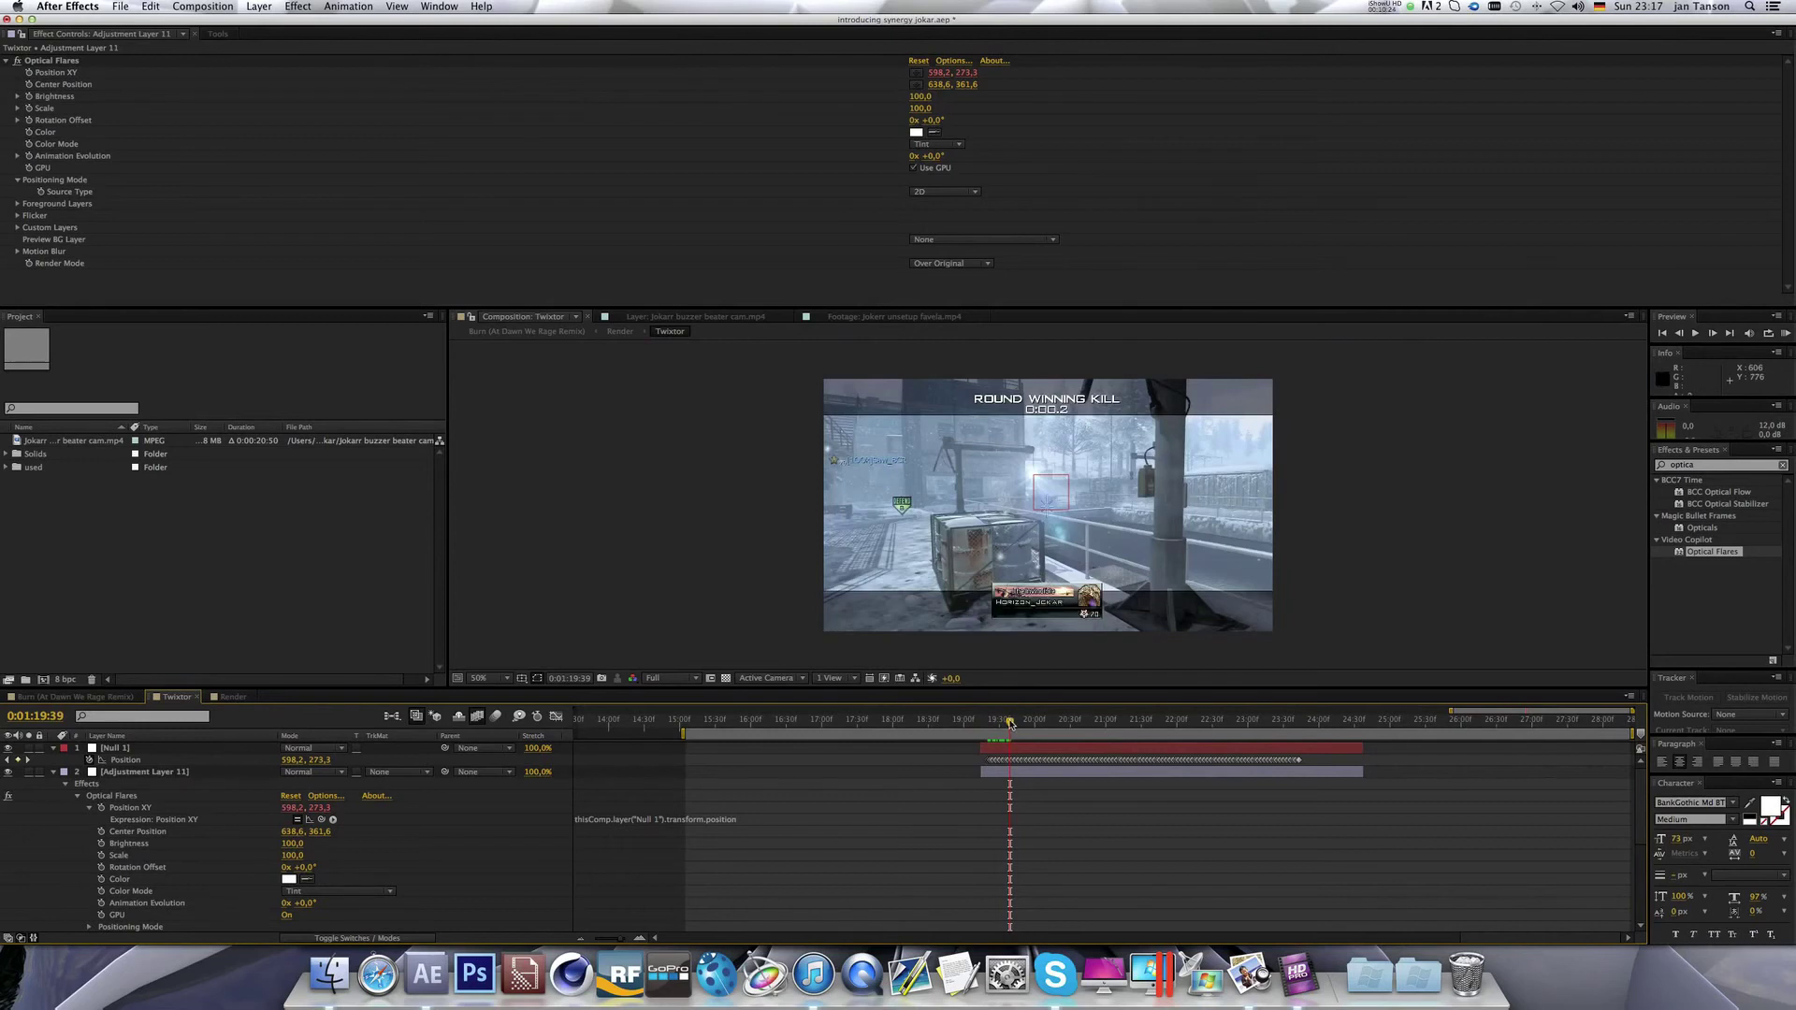
pyautogui.moveTo(1010, 723); pyautogui.dragTo(1064, 724)
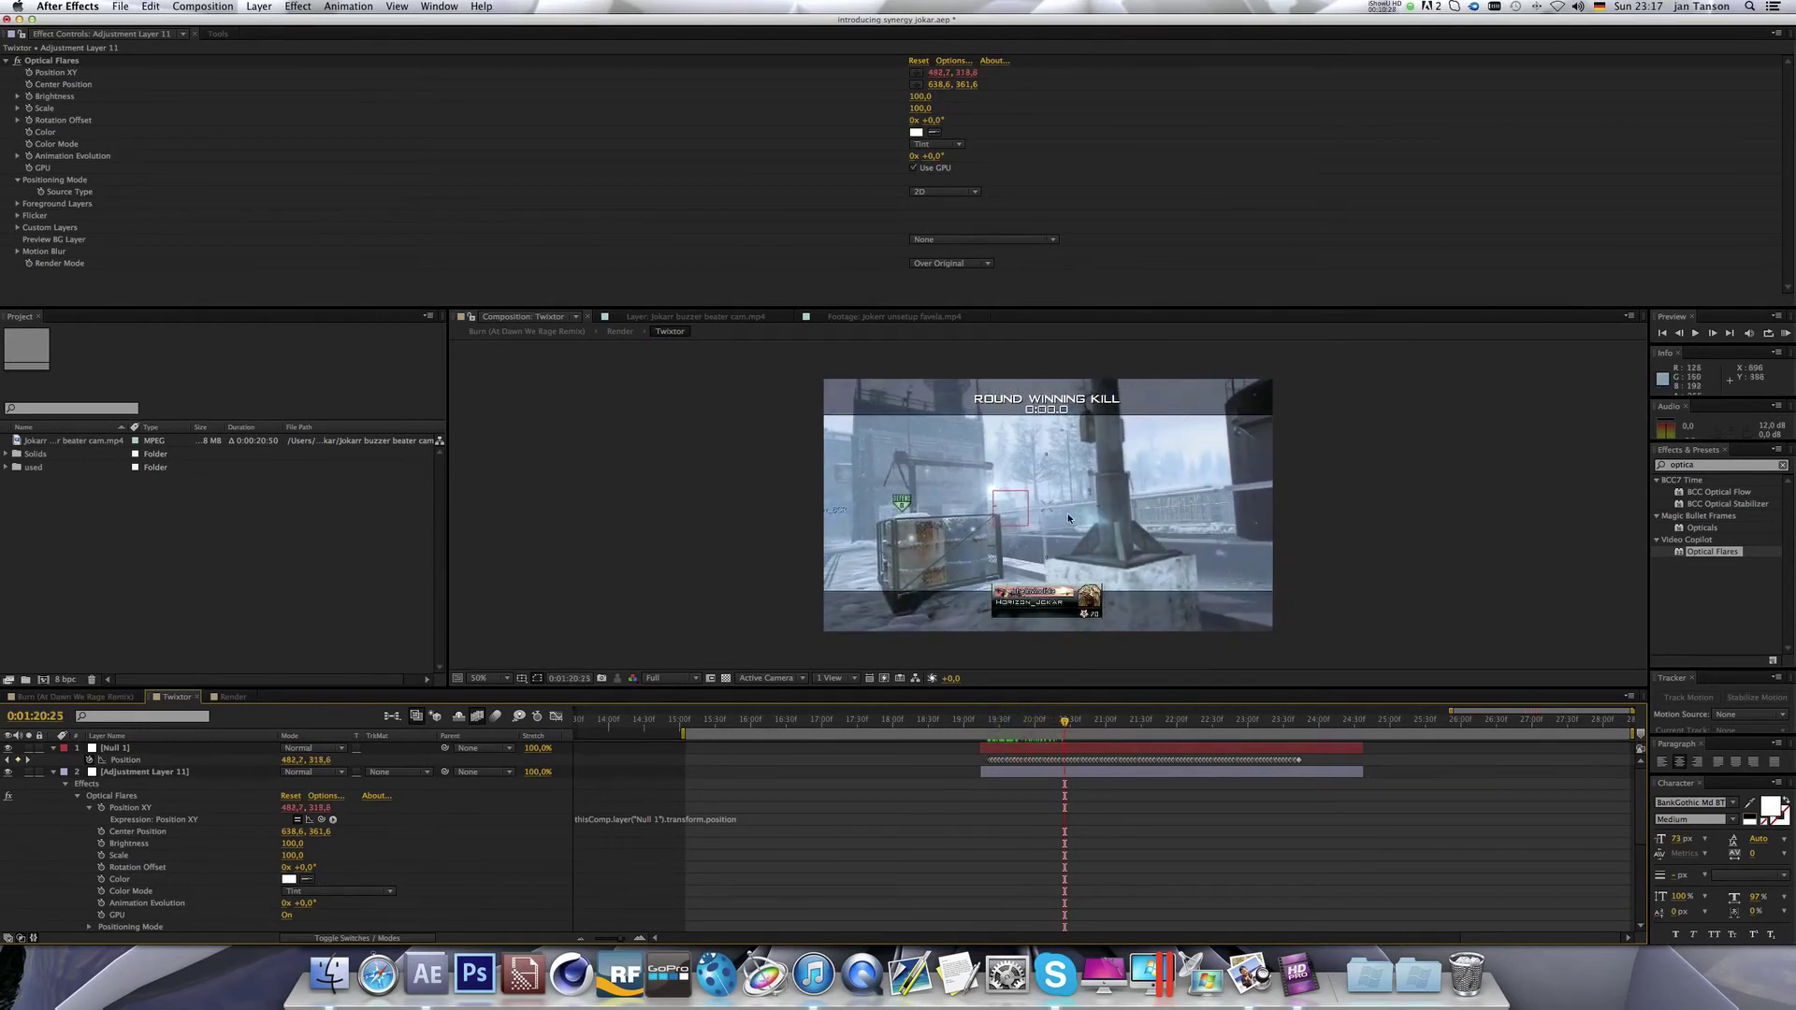
# Scrub back to 0:01:19:33, fit the whole frame in the viewer and enlarge the comp panel.
pyautogui.press('.')
pyautogui.press('.')
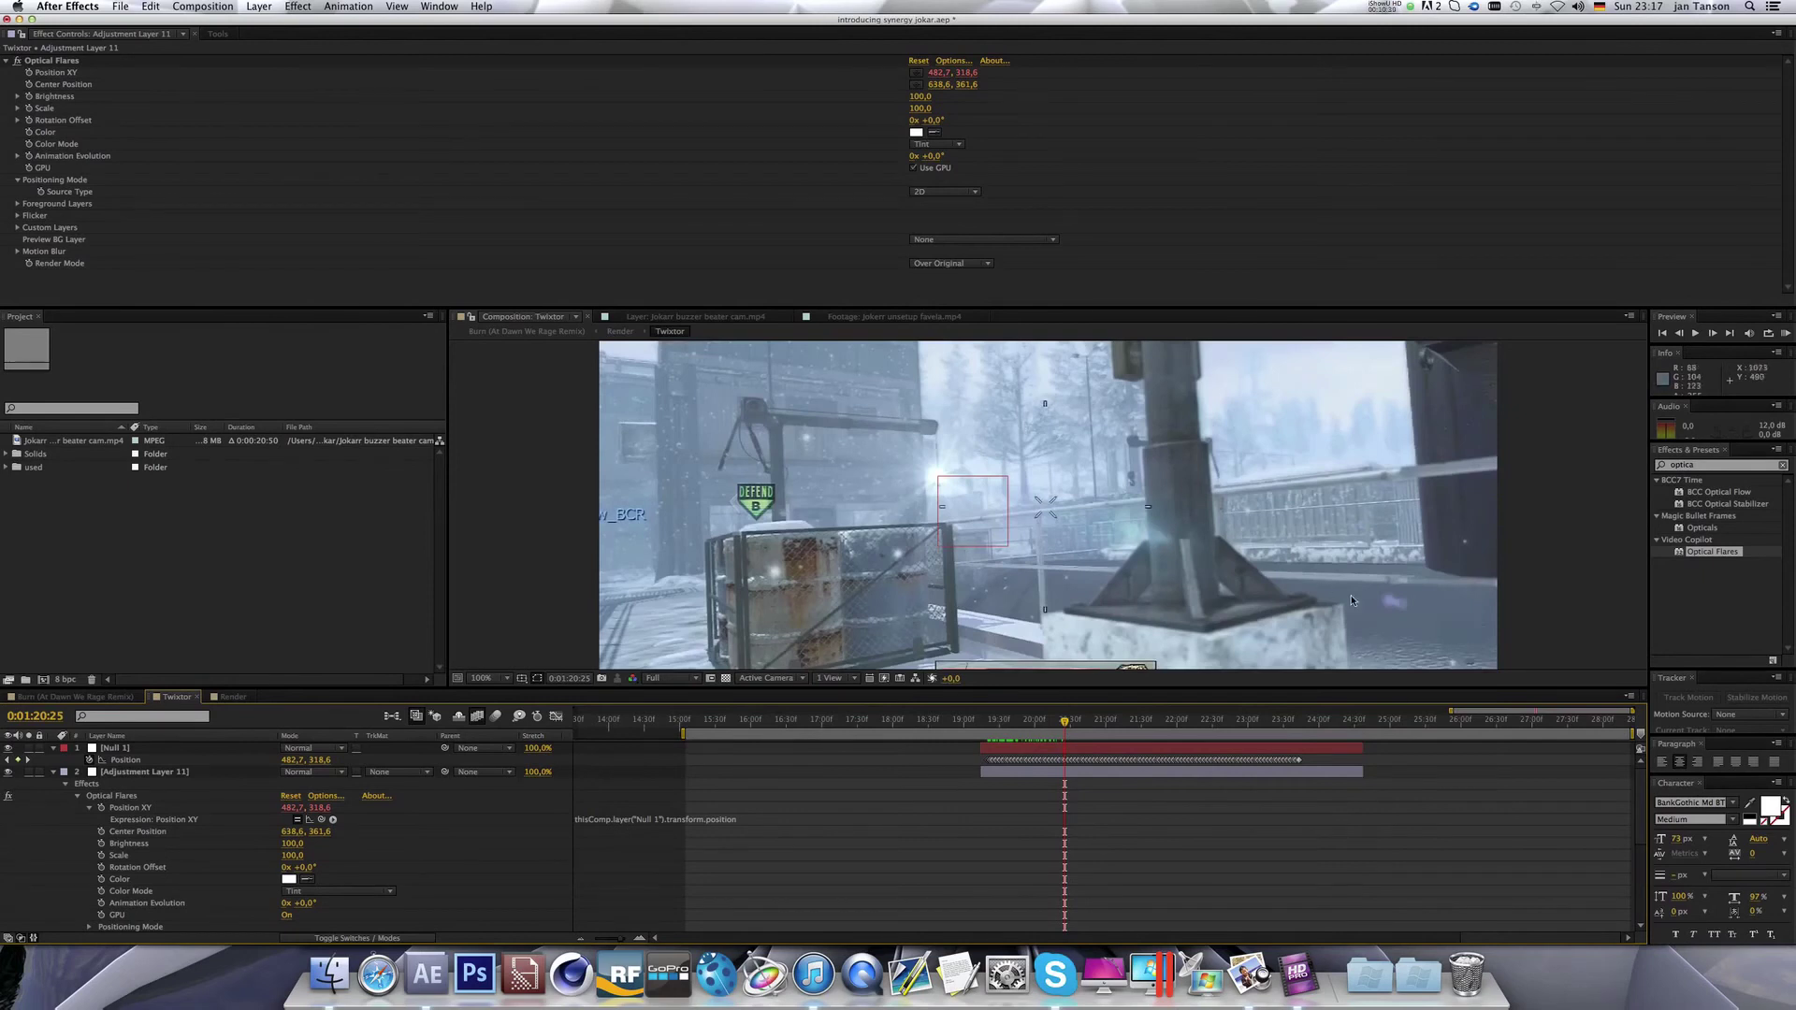
pyautogui.moveTo(1065, 720); pyautogui.dragTo(1031, 739)
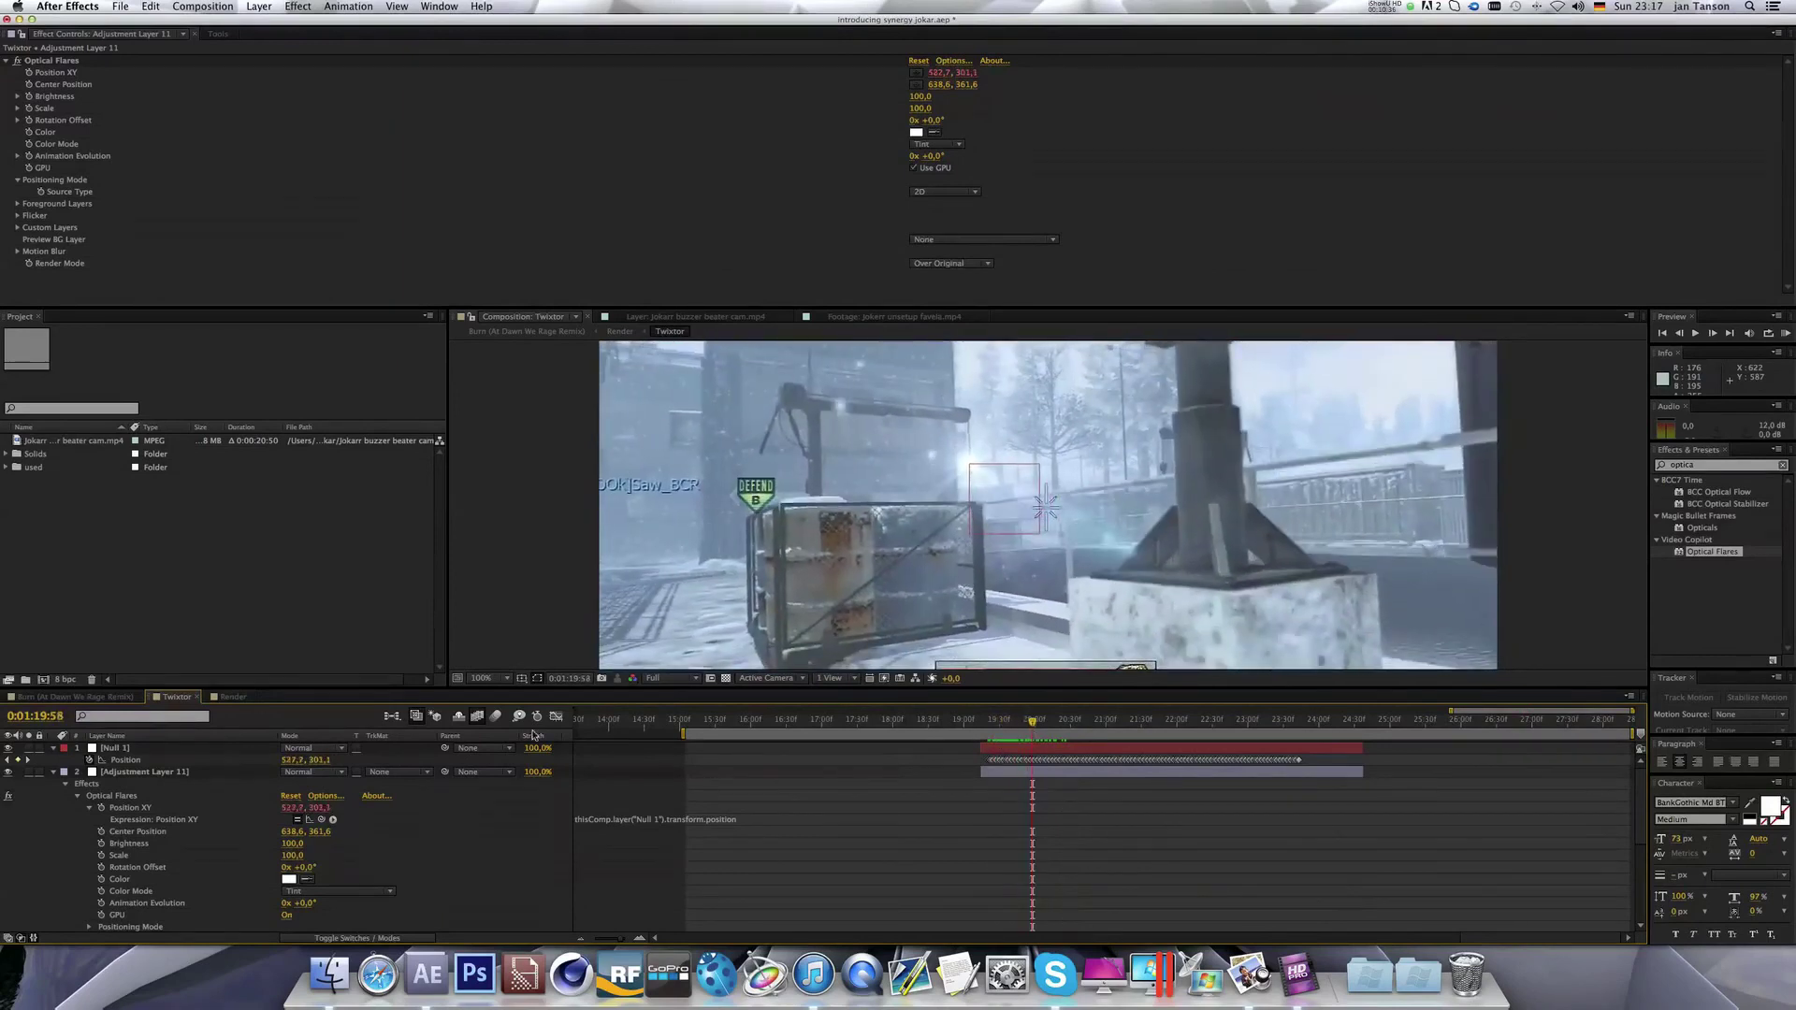
pyautogui.click(487, 680)
pyautogui.click(486, 697)
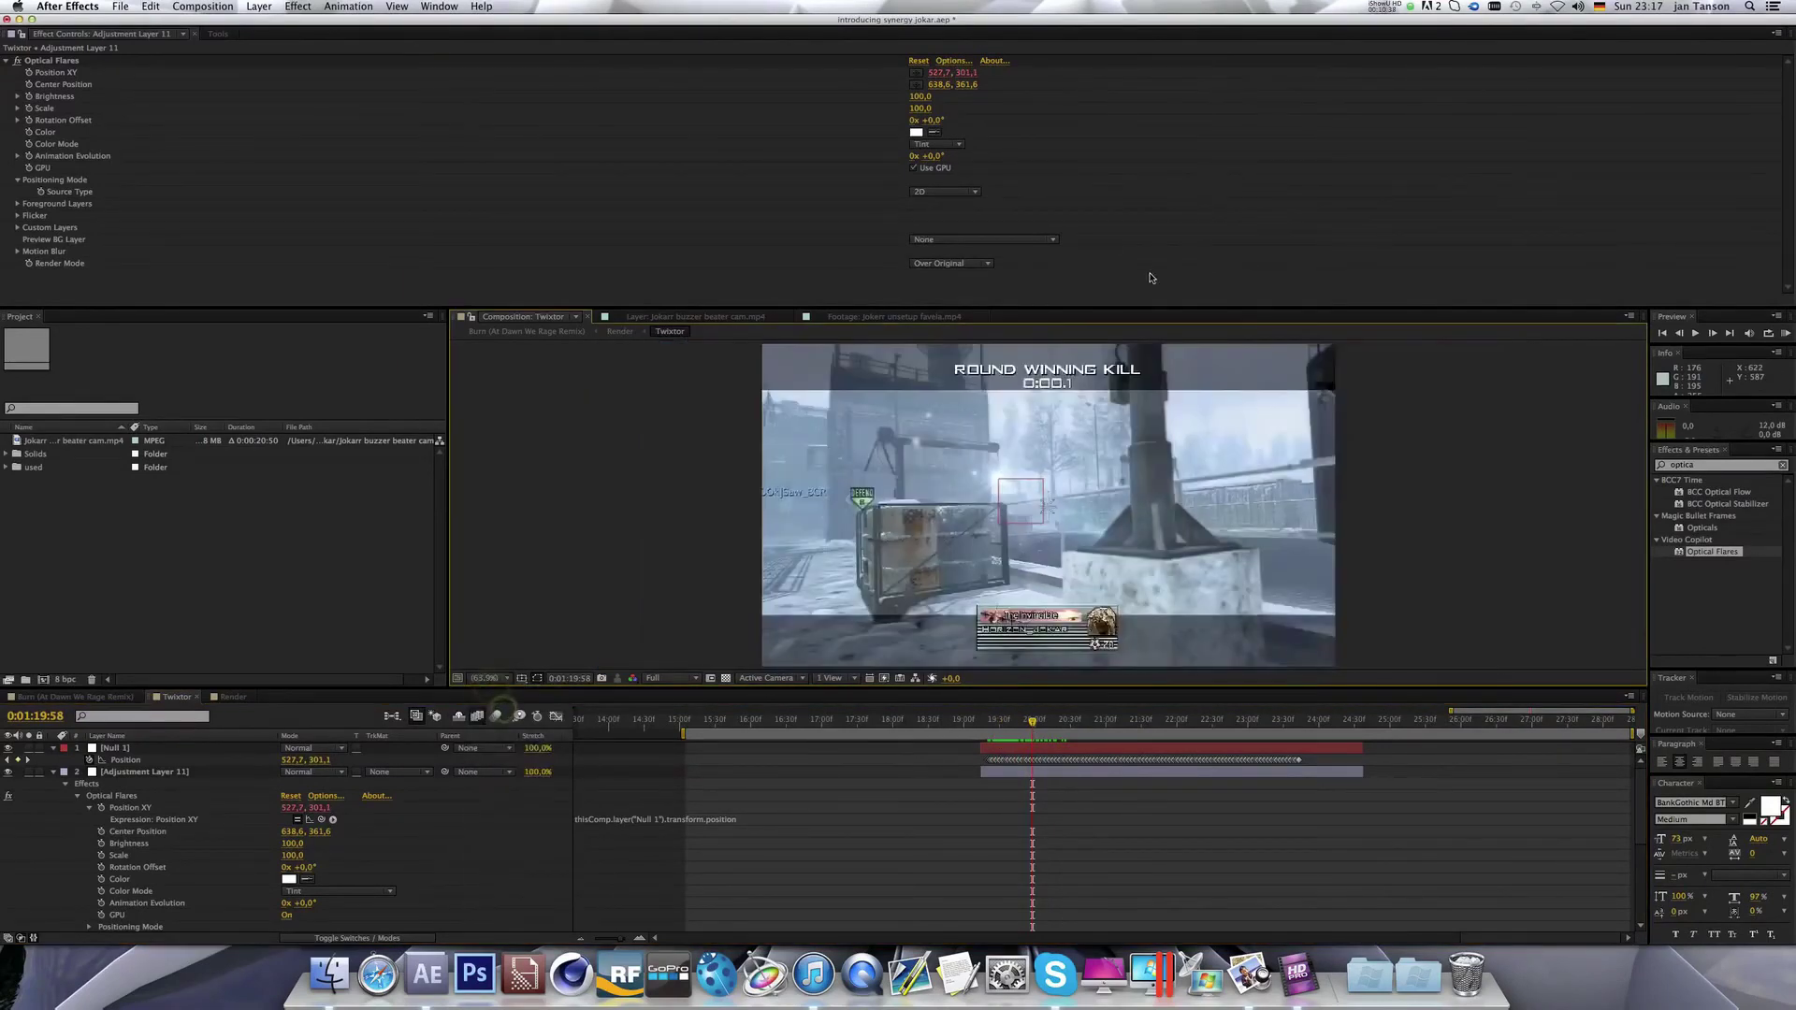
pyautogui.moveTo(1130, 307); pyautogui.dragTo(1130, 172)
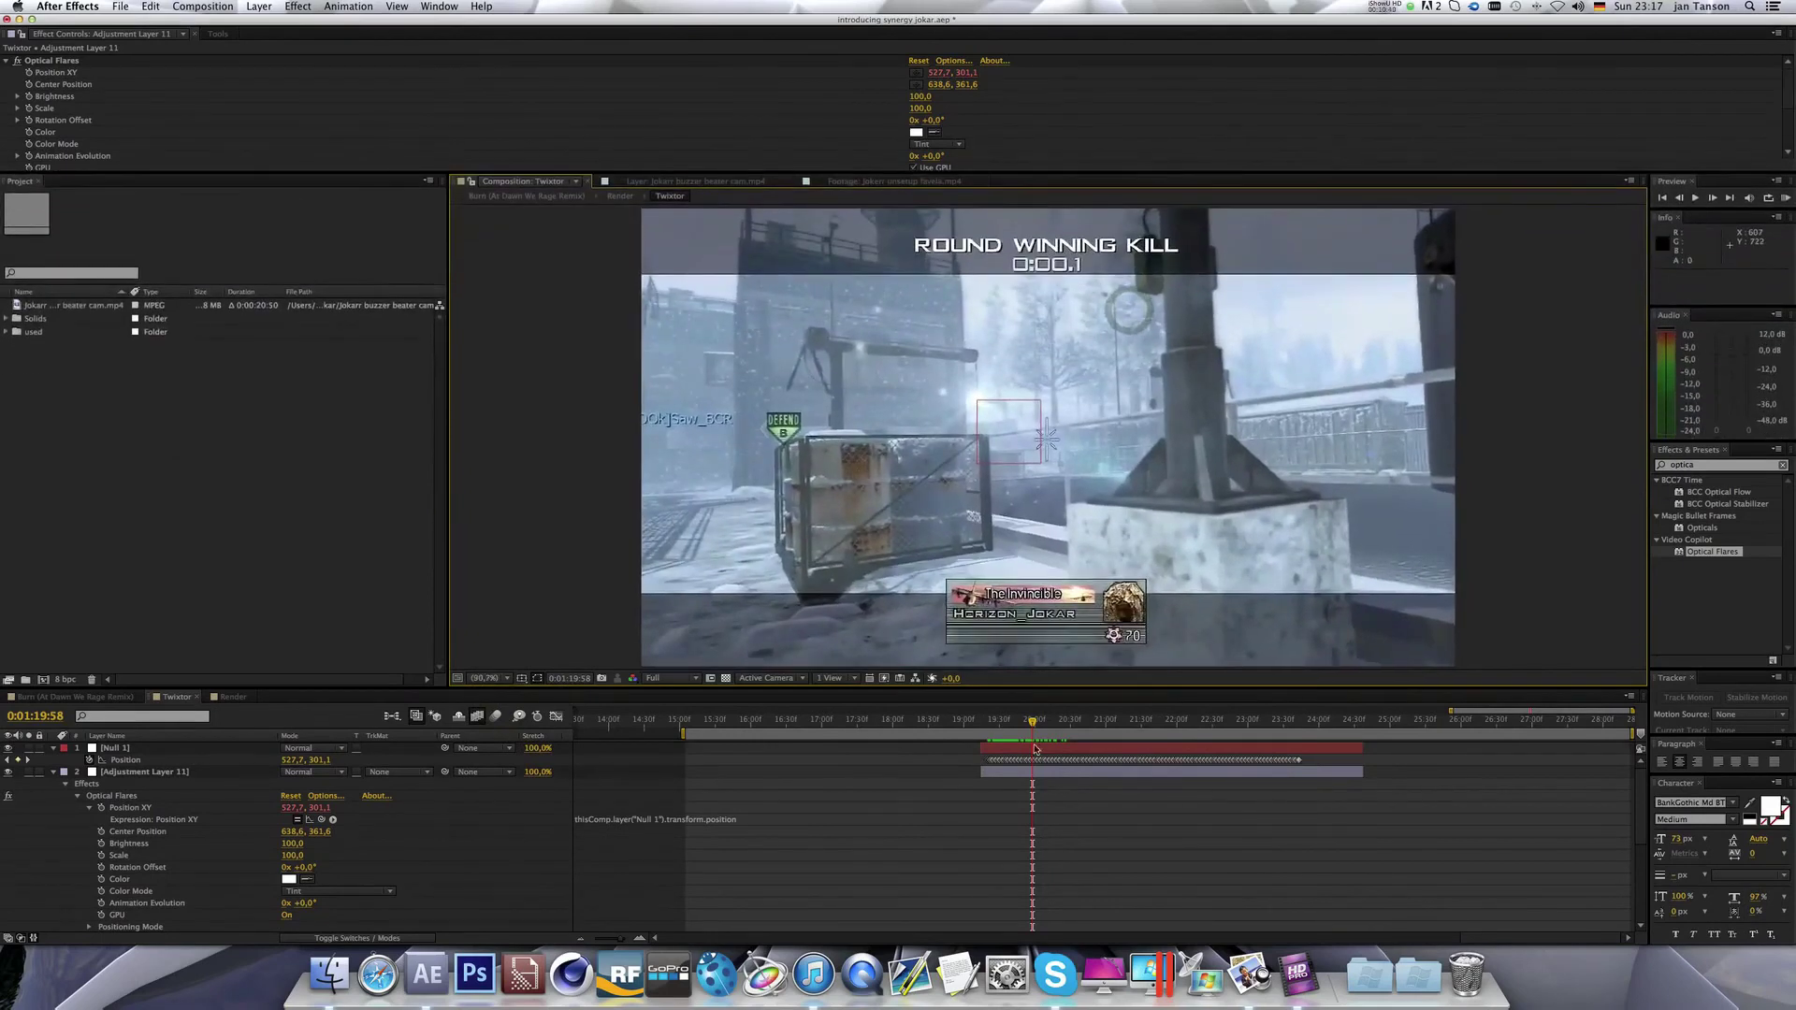
# Scrub the Twixtor timeline to 0:01:21:01 confirming the flare tracks Null 1, then show the Tools panel.
pyautogui.moveTo(1037, 727); pyautogui.dragTo(1084, 773)
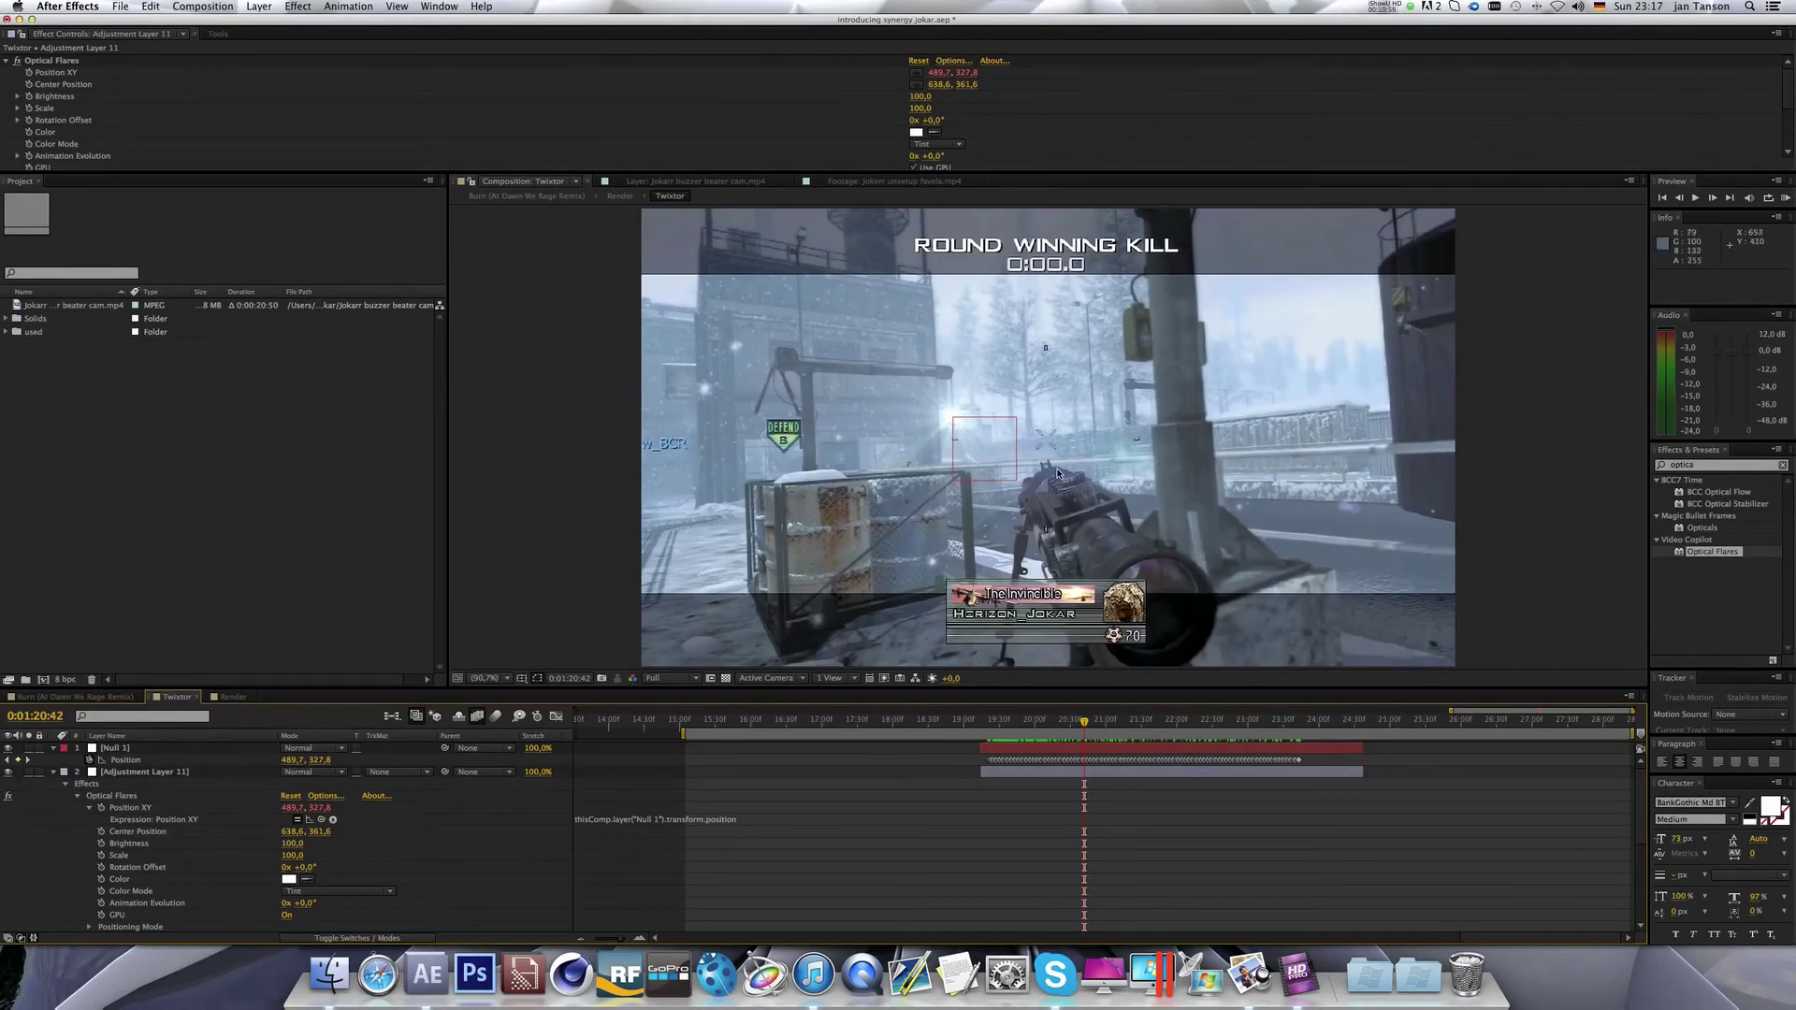
pyautogui.moveTo(1066, 721)
pyautogui.mouseDown()
pyautogui.moveTo(1018, 729)
pyautogui.moveTo(1096, 727)
pyautogui.mouseUp()
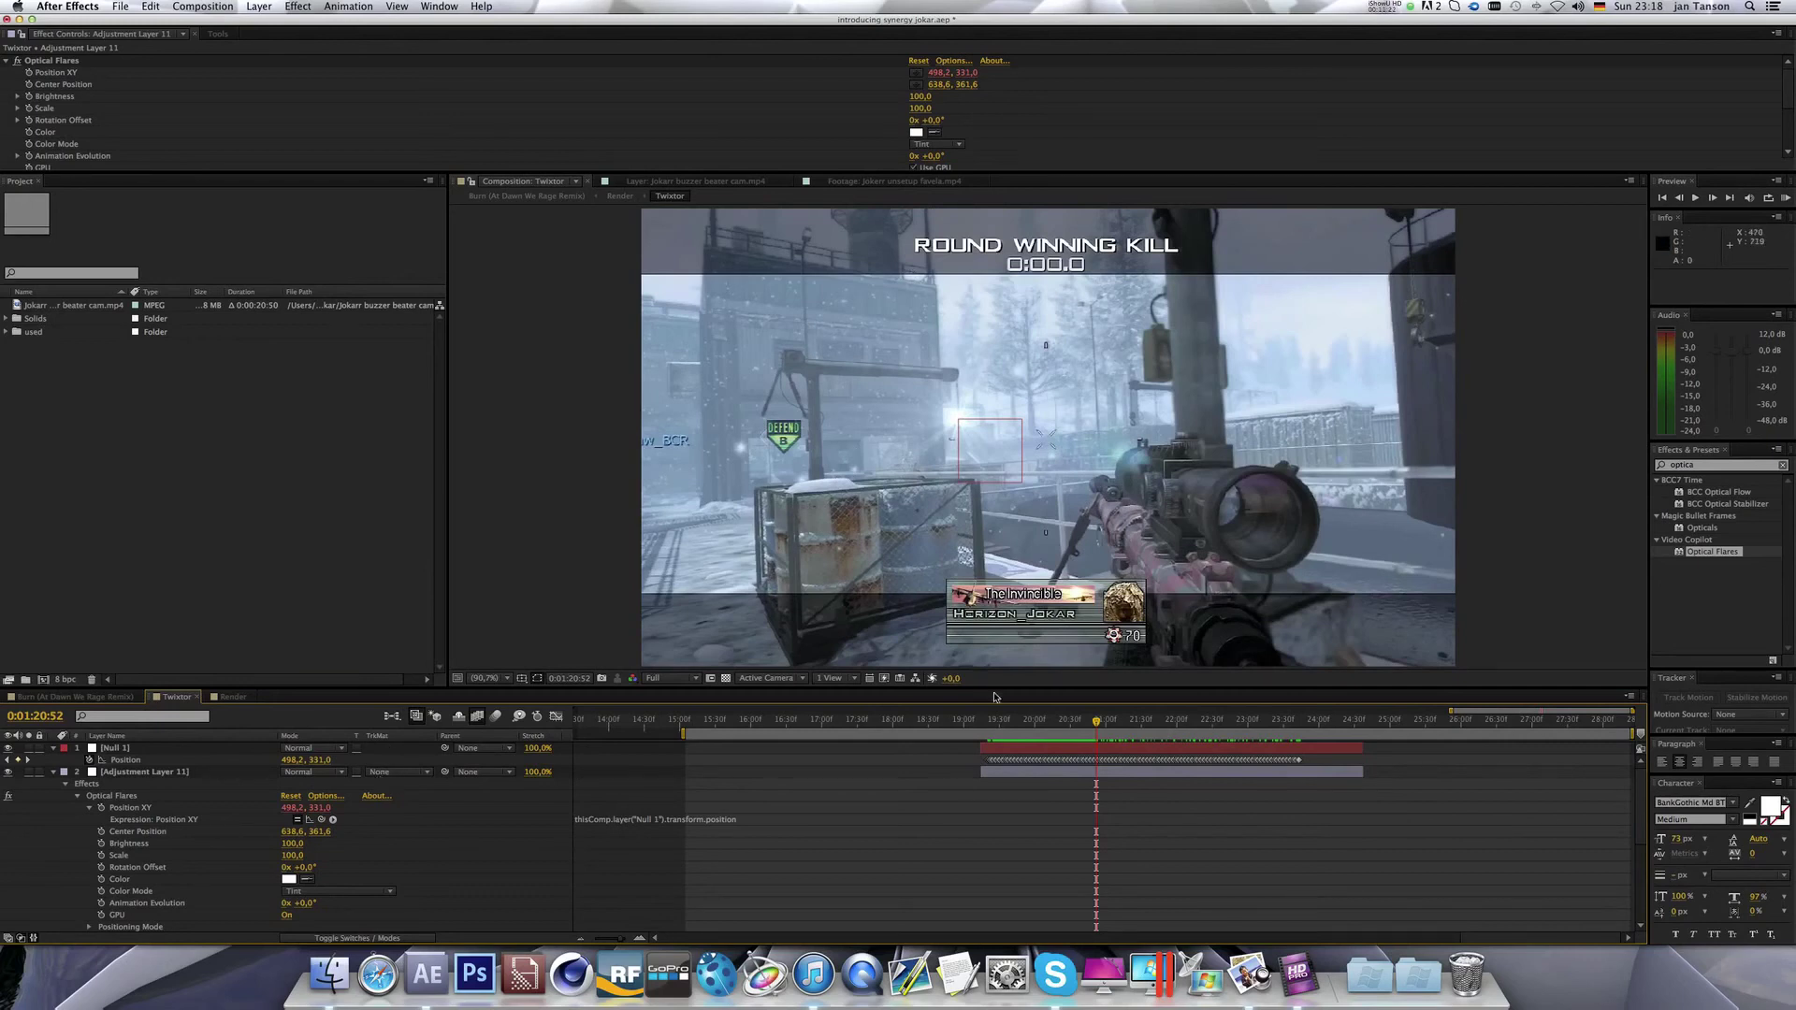
pyautogui.moveTo(1096, 721); pyautogui.dragTo(1109, 721)
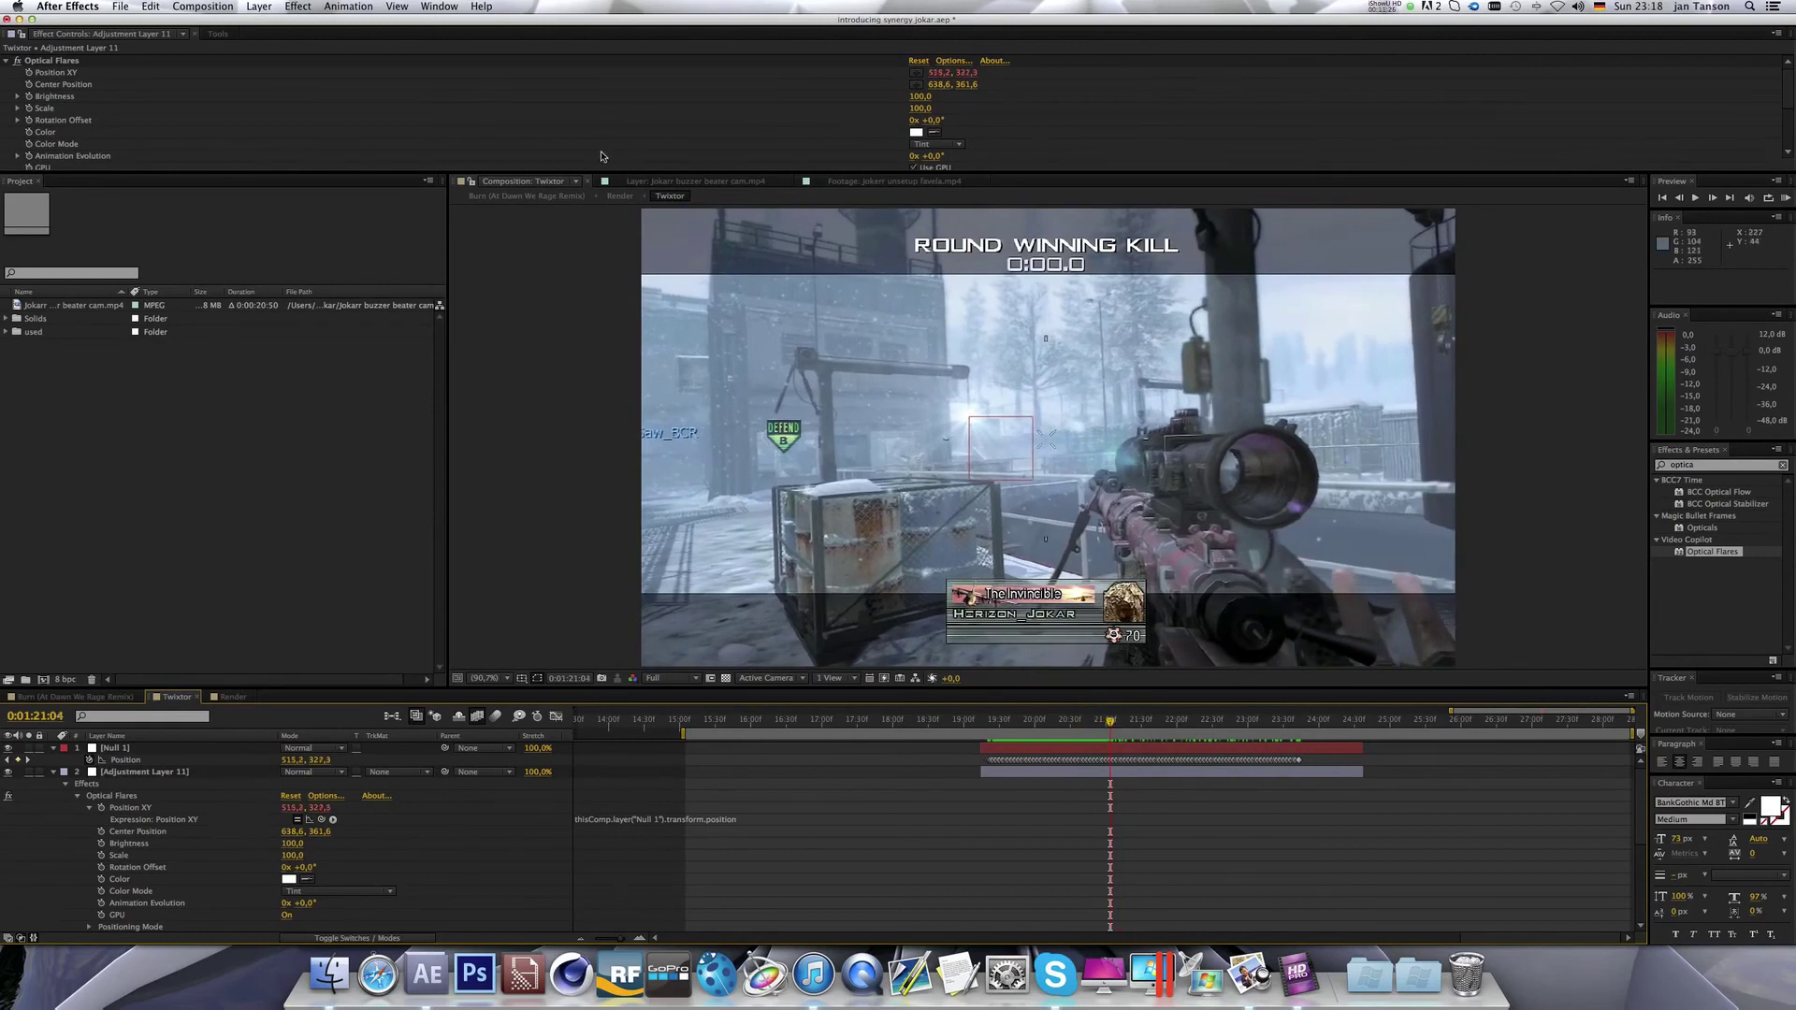
pyautogui.click(216, 33)
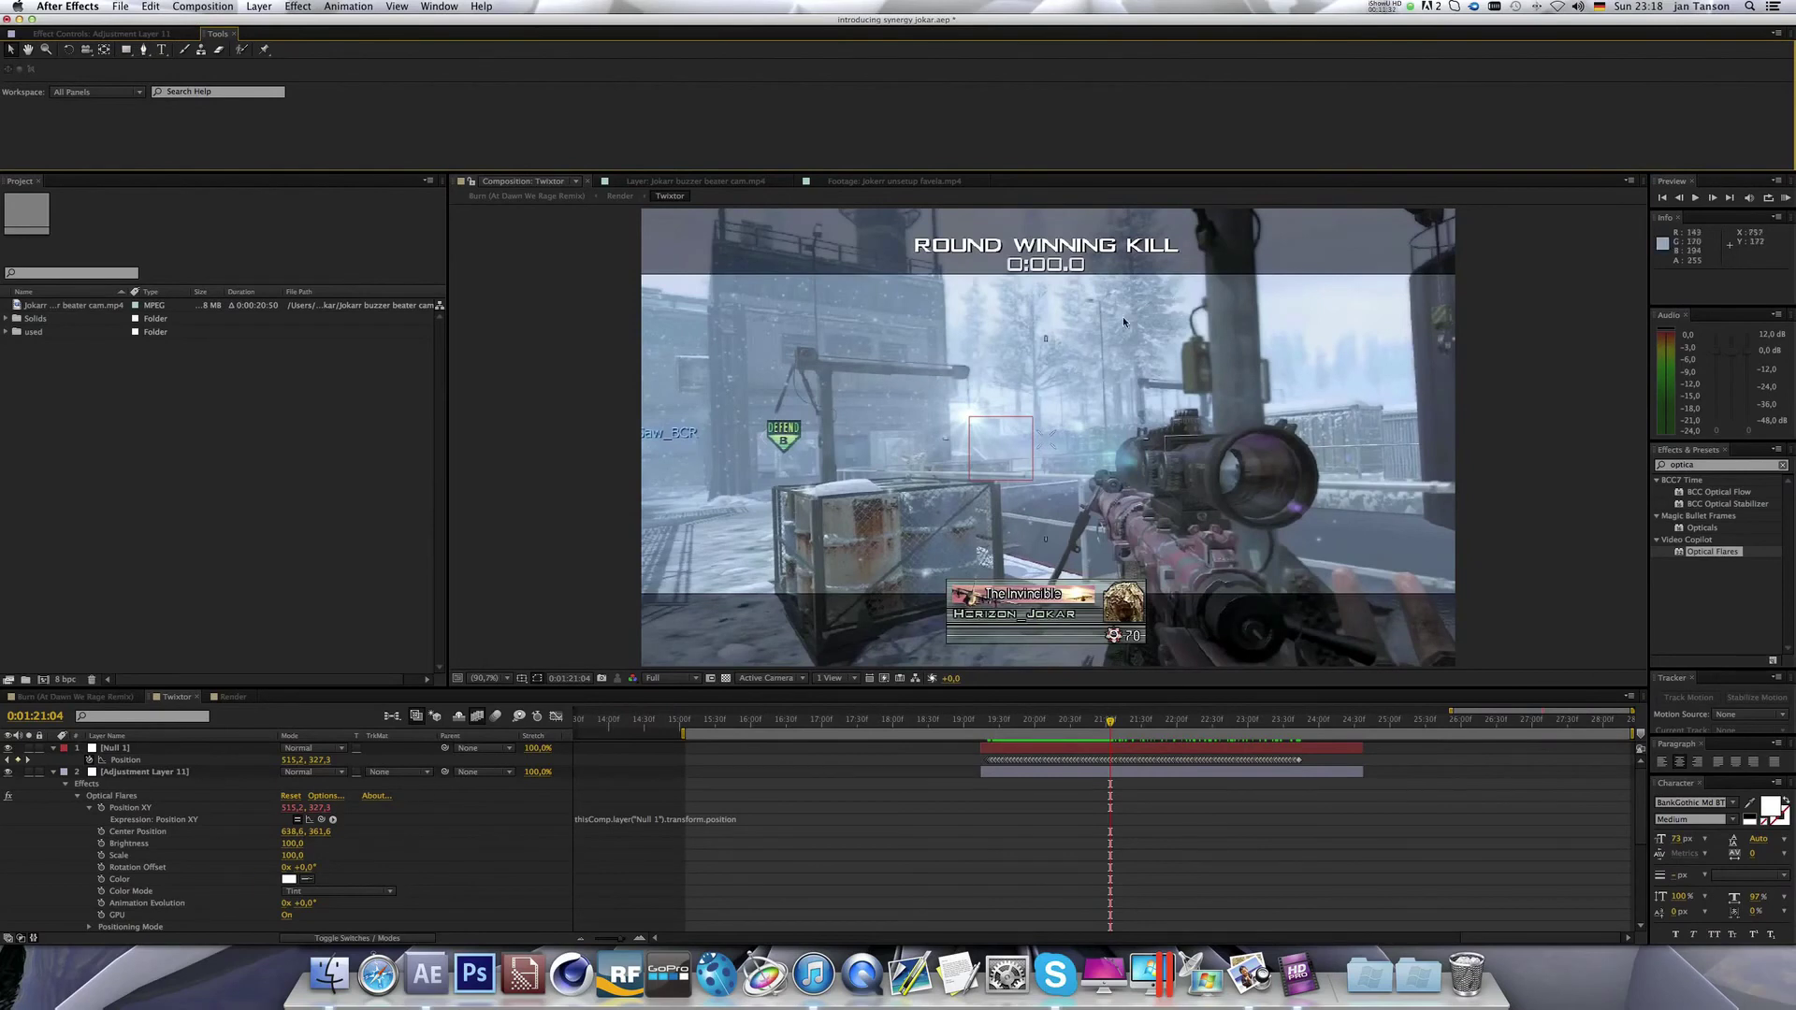
# Zoom in on Null 1's motion path at 0:01:20:55, then reselect Adjustment Layer 11's flare settings.
pyautogui.click(137, 748)
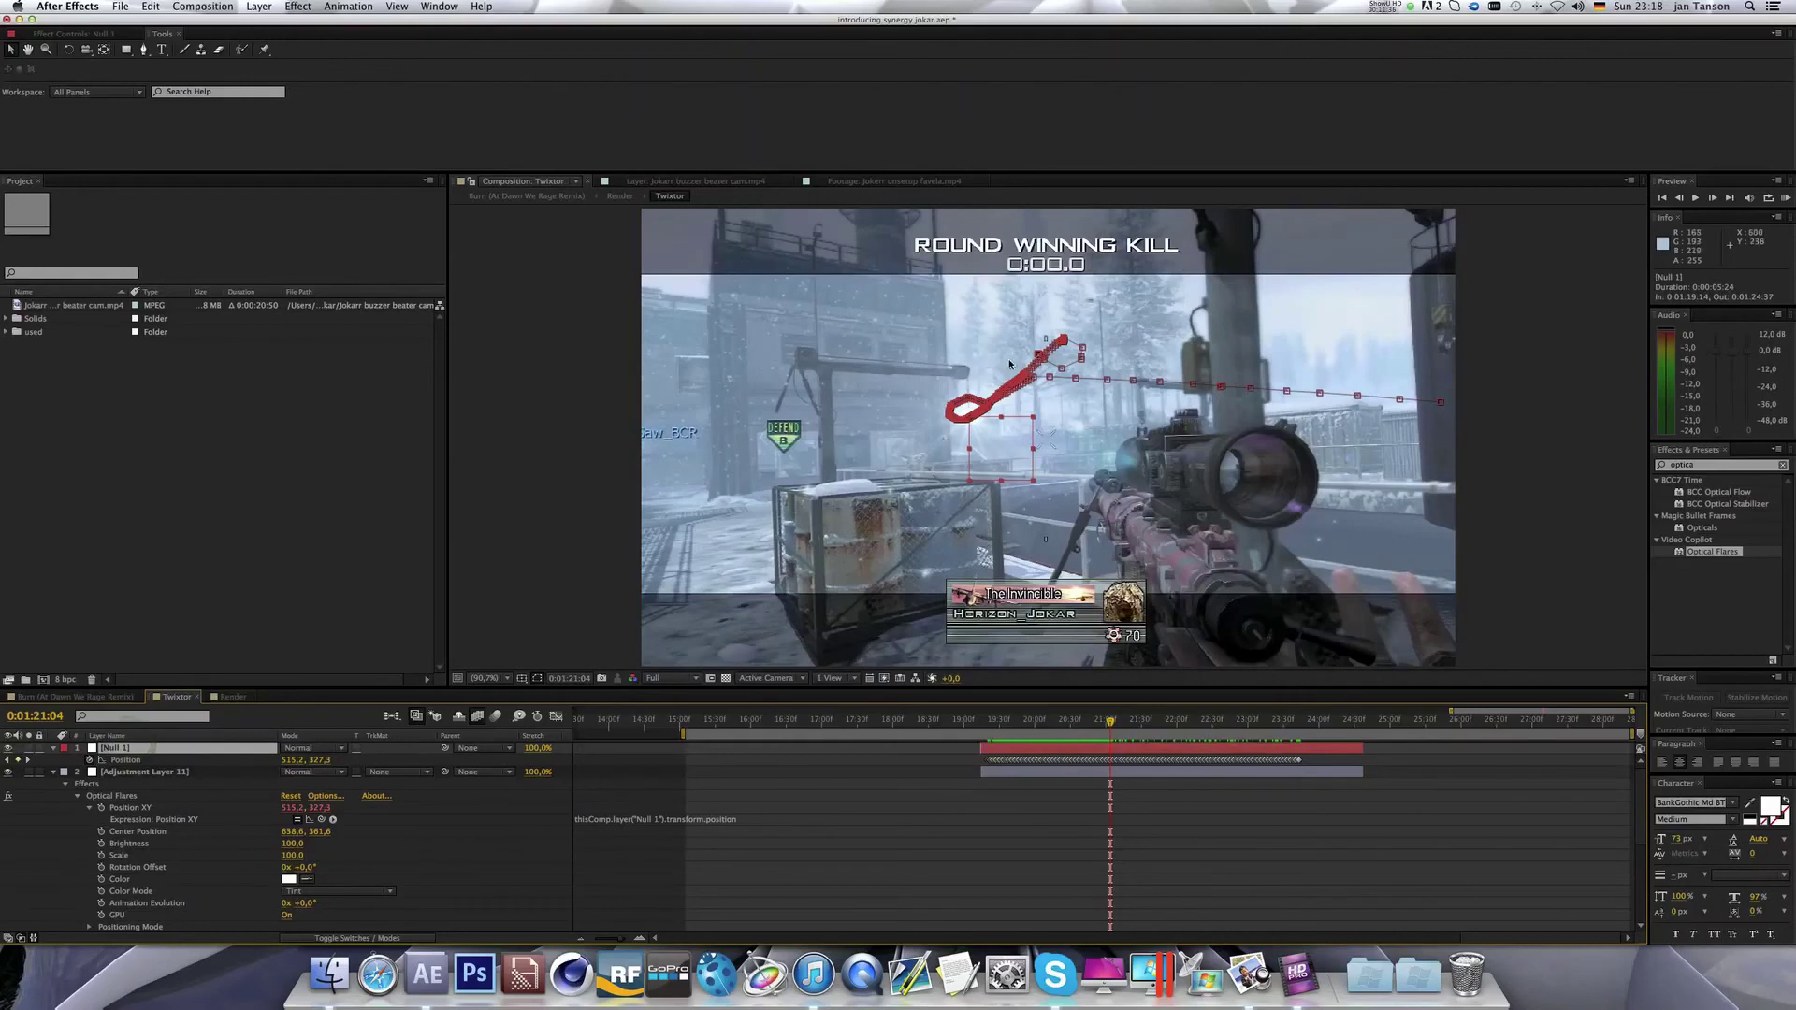
pyautogui.press('.')
pyautogui.press('.')
pyautogui.press('.')
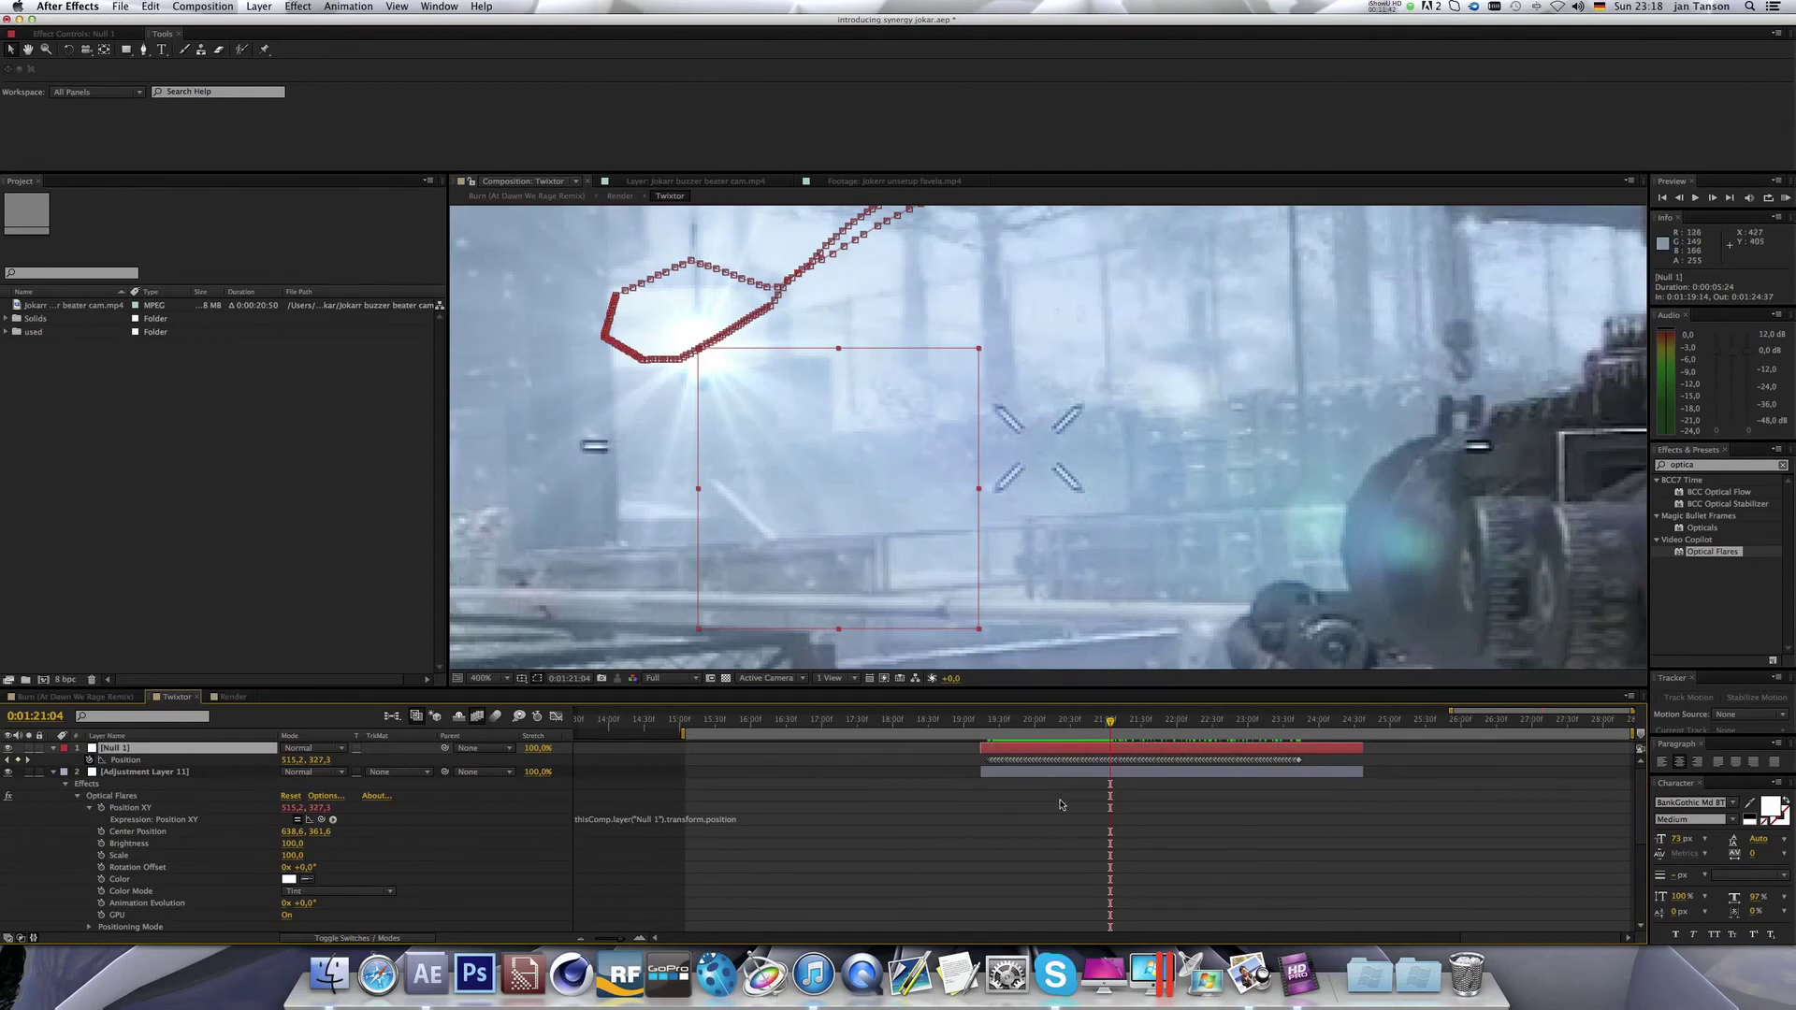
pyautogui.press('pageup')
pyautogui.press('pageup')
pyautogui.press('pageup')
pyautogui.press('pageup')
pyautogui.press('pageup')
pyautogui.press('pageup')
pyautogui.press('pageup')
pyautogui.press('pageup')
pyautogui.press('pageup')
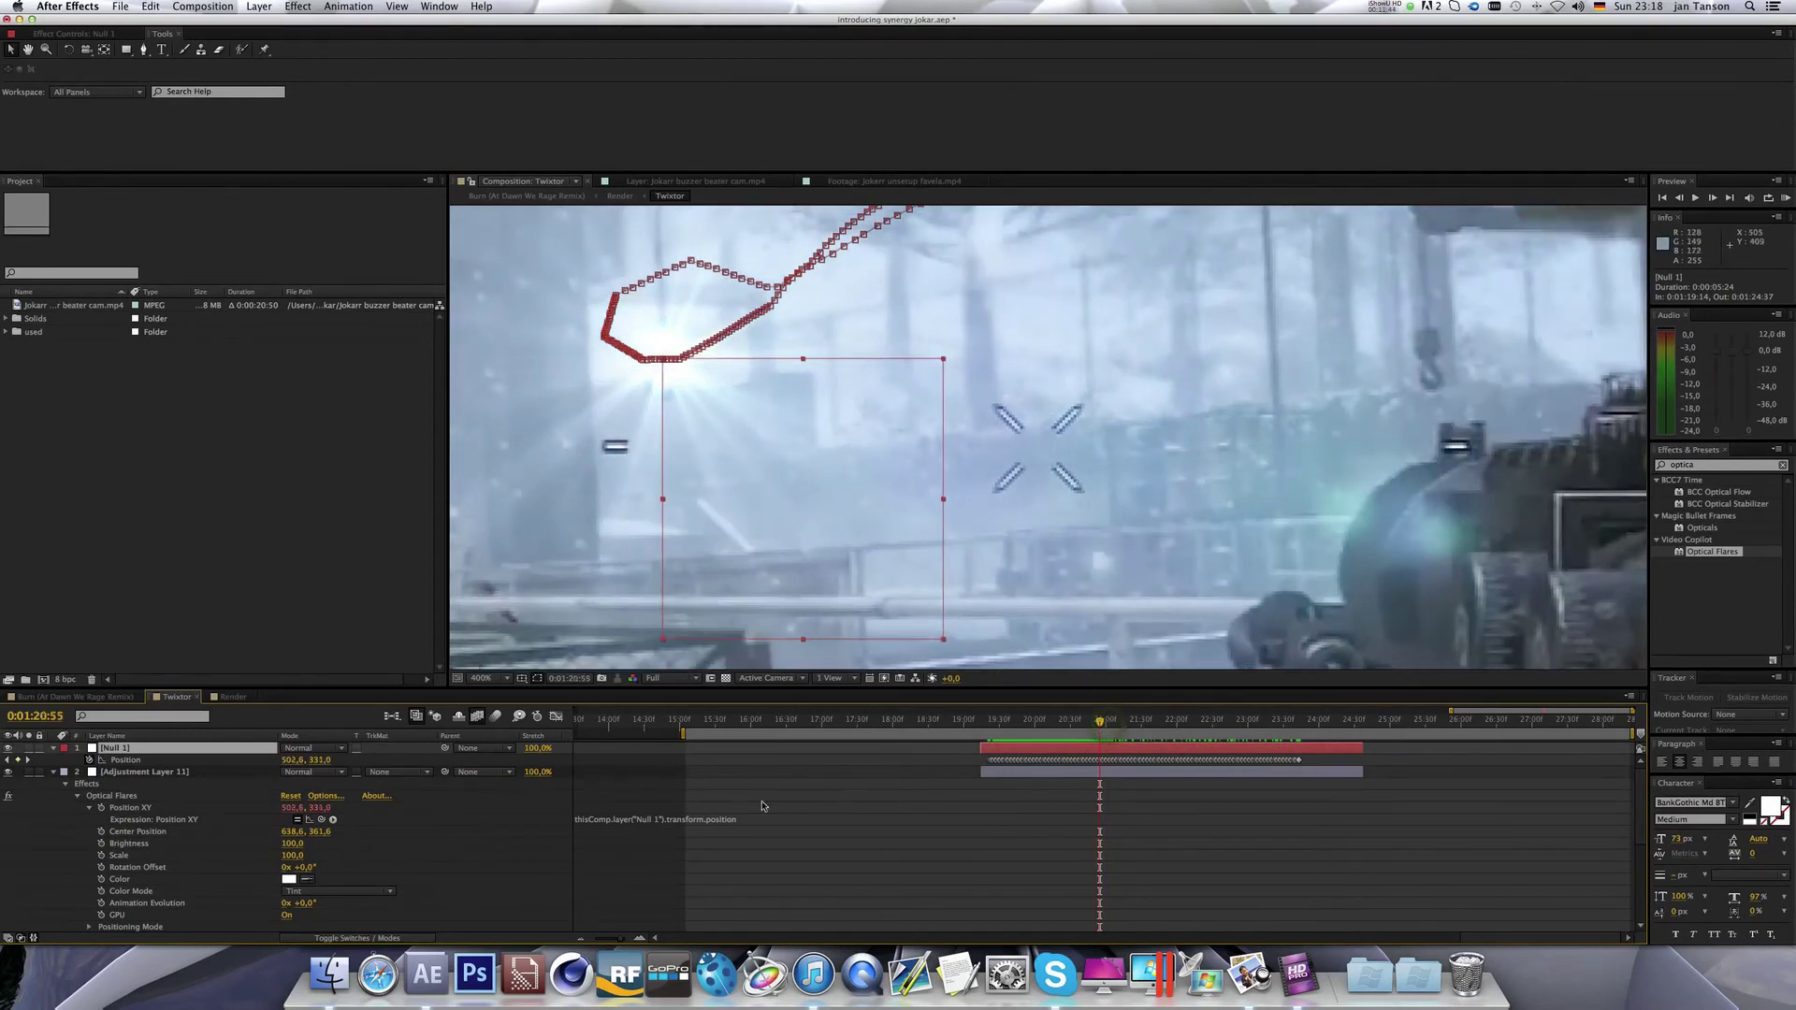
pyautogui.click(100, 773)
pyautogui.click(111, 34)
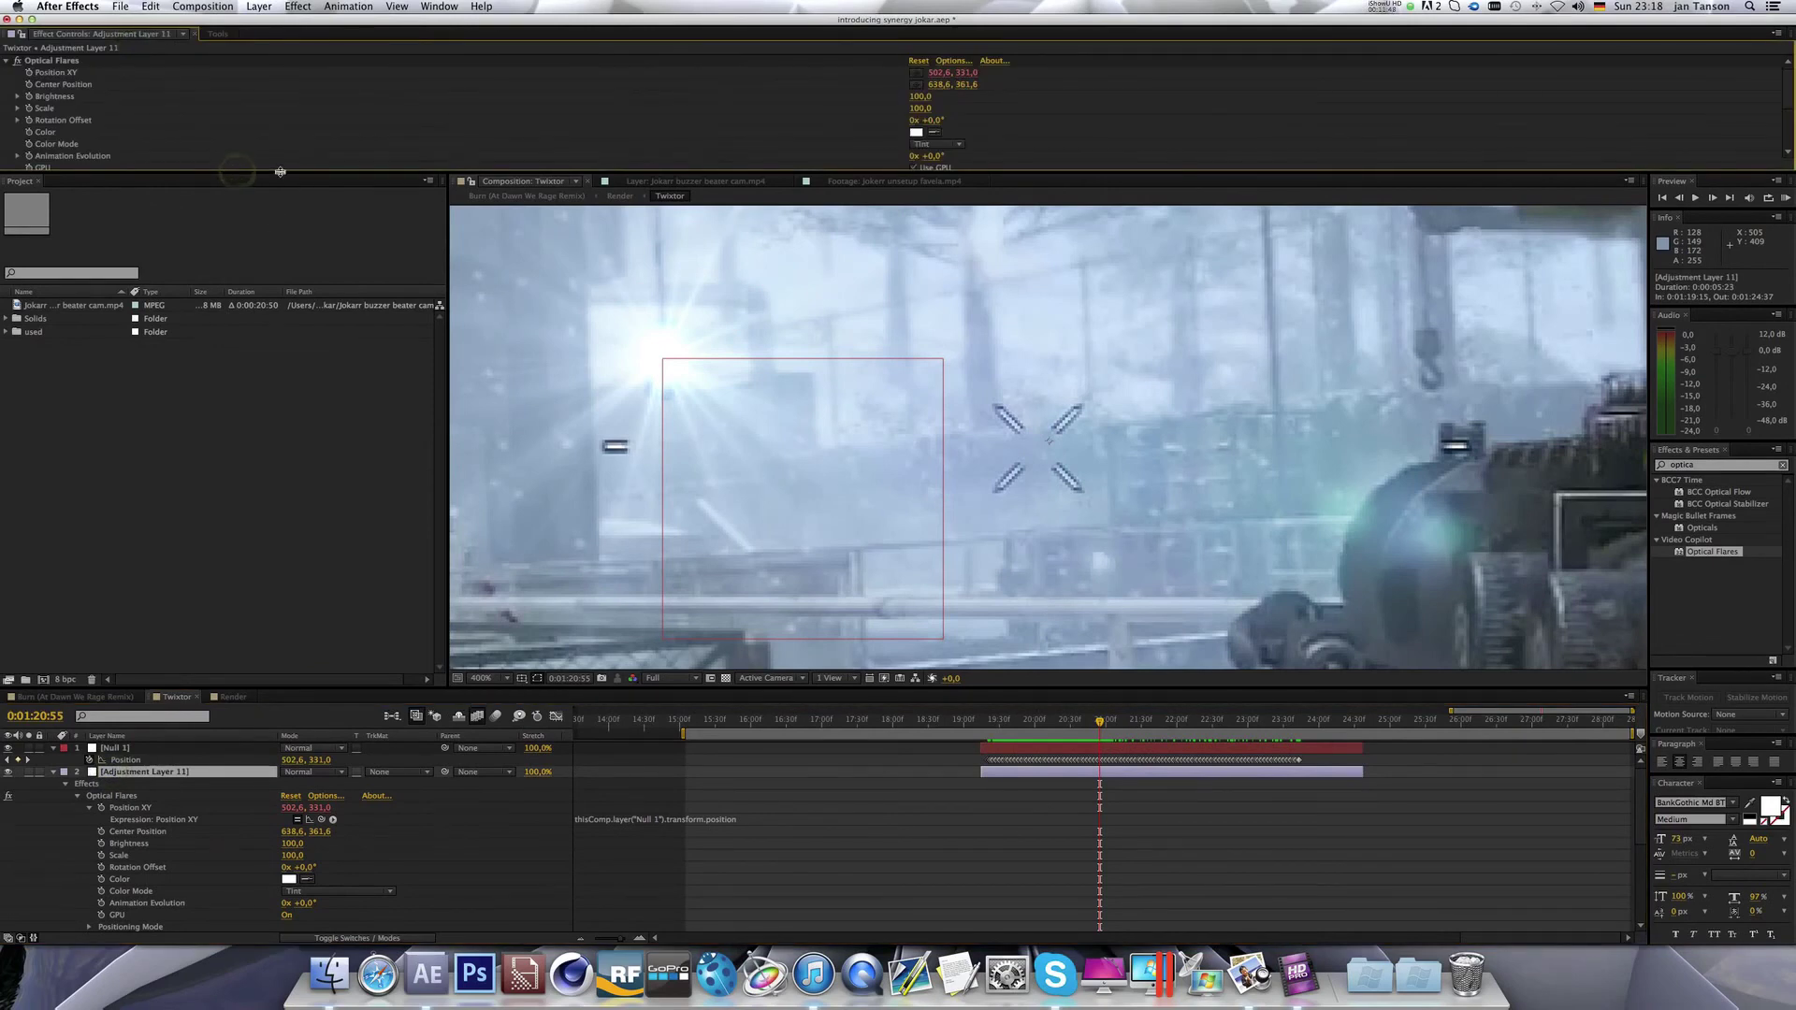
# Set the Optical Flares Positioning Mode source type to Track Lights.
pyautogui.moveTo(279, 173); pyautogui.dragTo(275, 339)
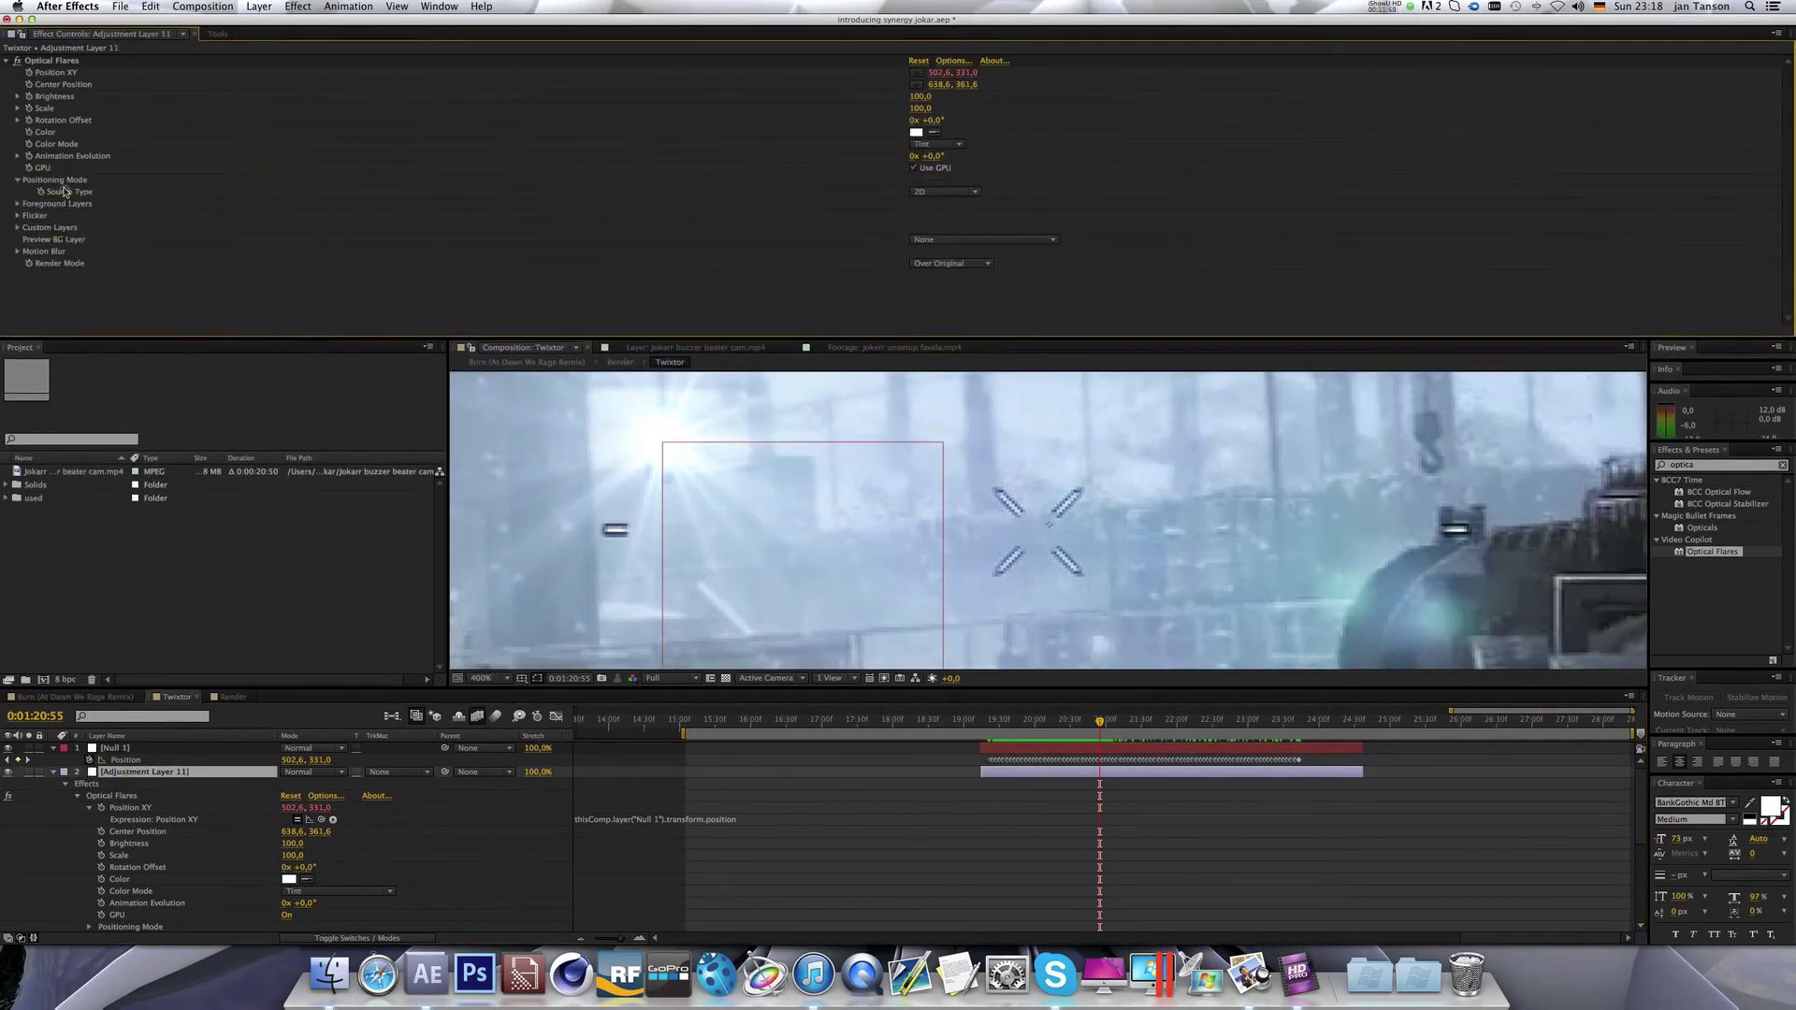
pyautogui.click(945, 192)
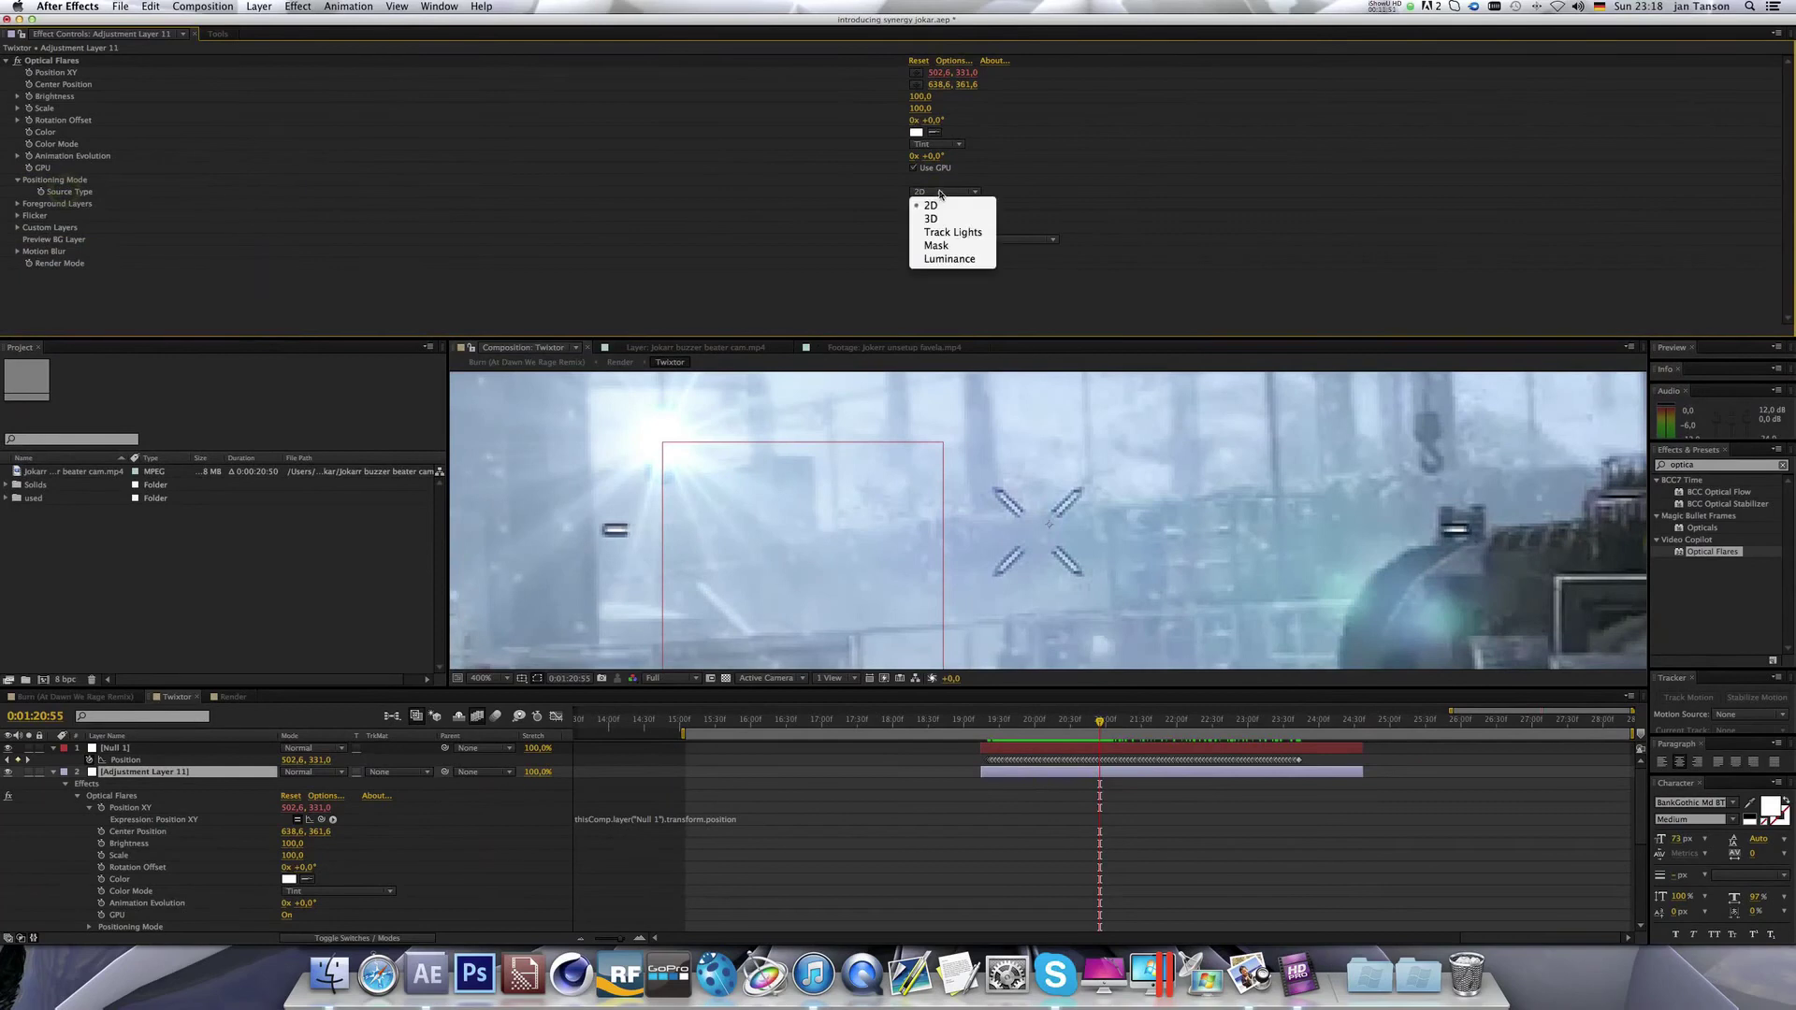
pyautogui.click(952, 232)
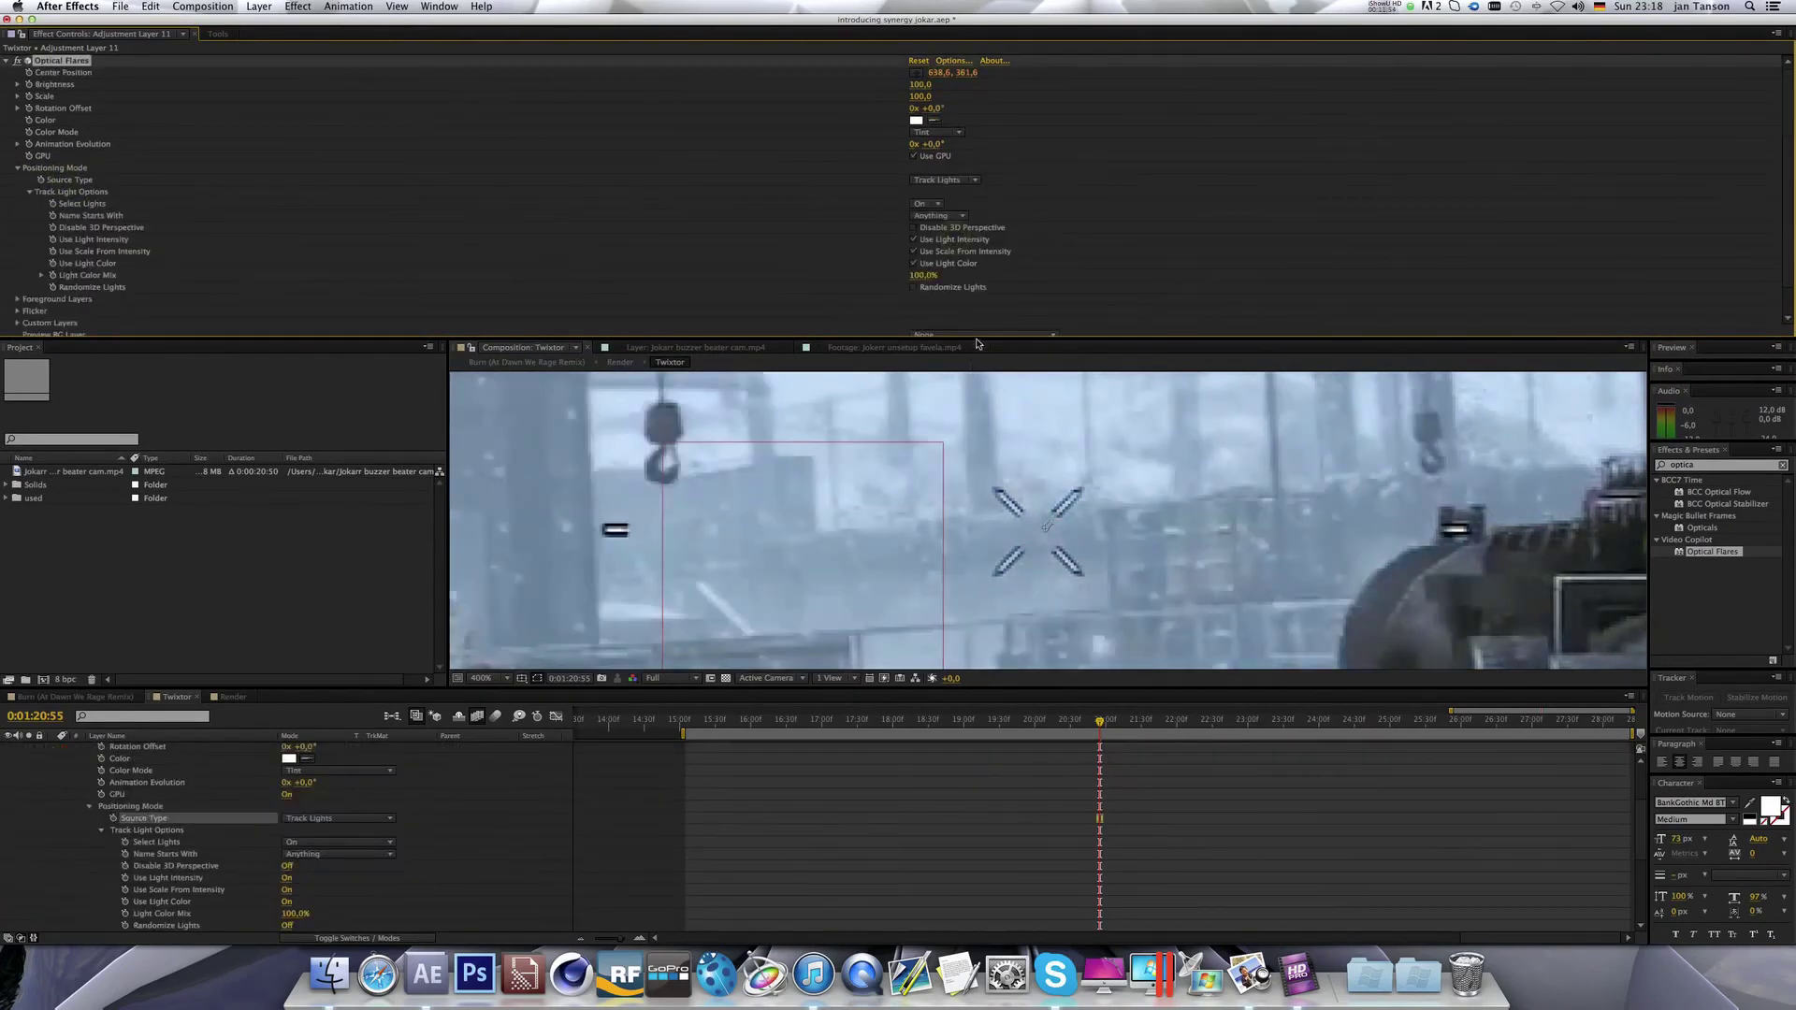
pyautogui.moveTo(977, 343); pyautogui.dragTo(963, 114)
# Zoom the comp view to 200% and back out to inspect the Track Lights flare.
pyautogui.scroll(-3, 950, 378)
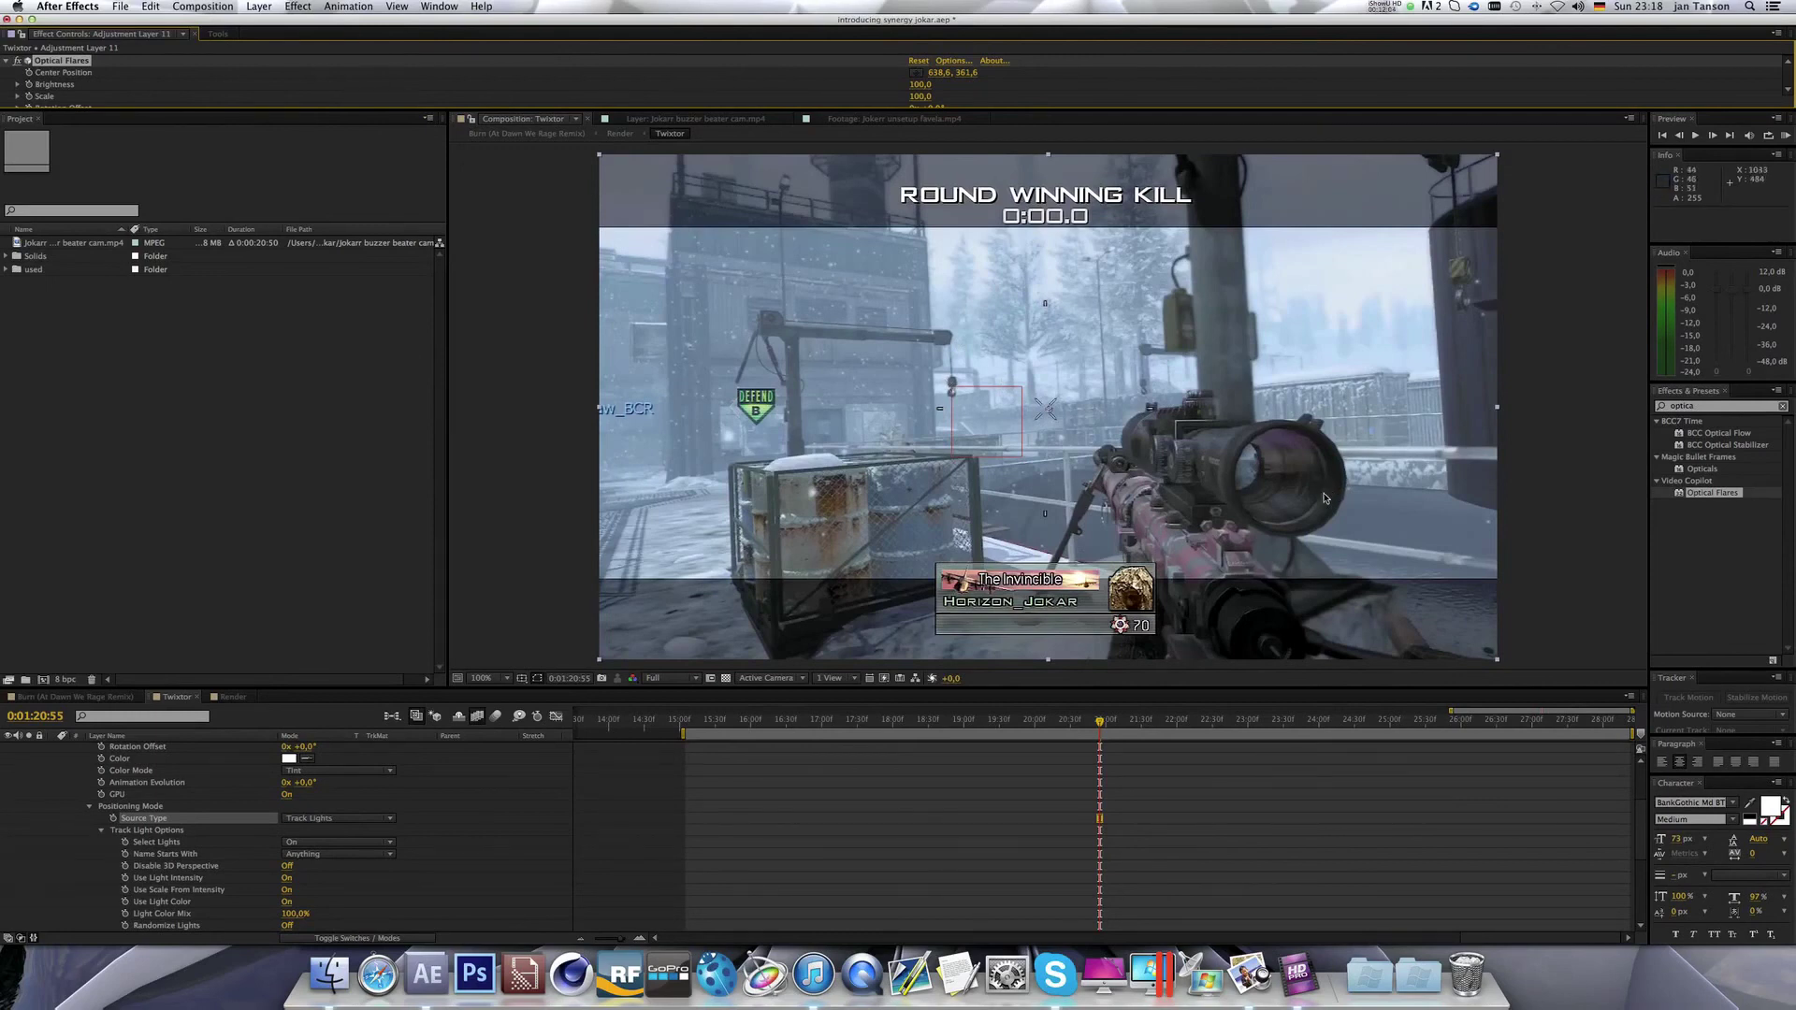
pyautogui.scroll(1, 1045, 418)
pyautogui.scroll(-1, 954, 395)
pyautogui.moveTo(302, 110); pyautogui.dragTo(295, 47)
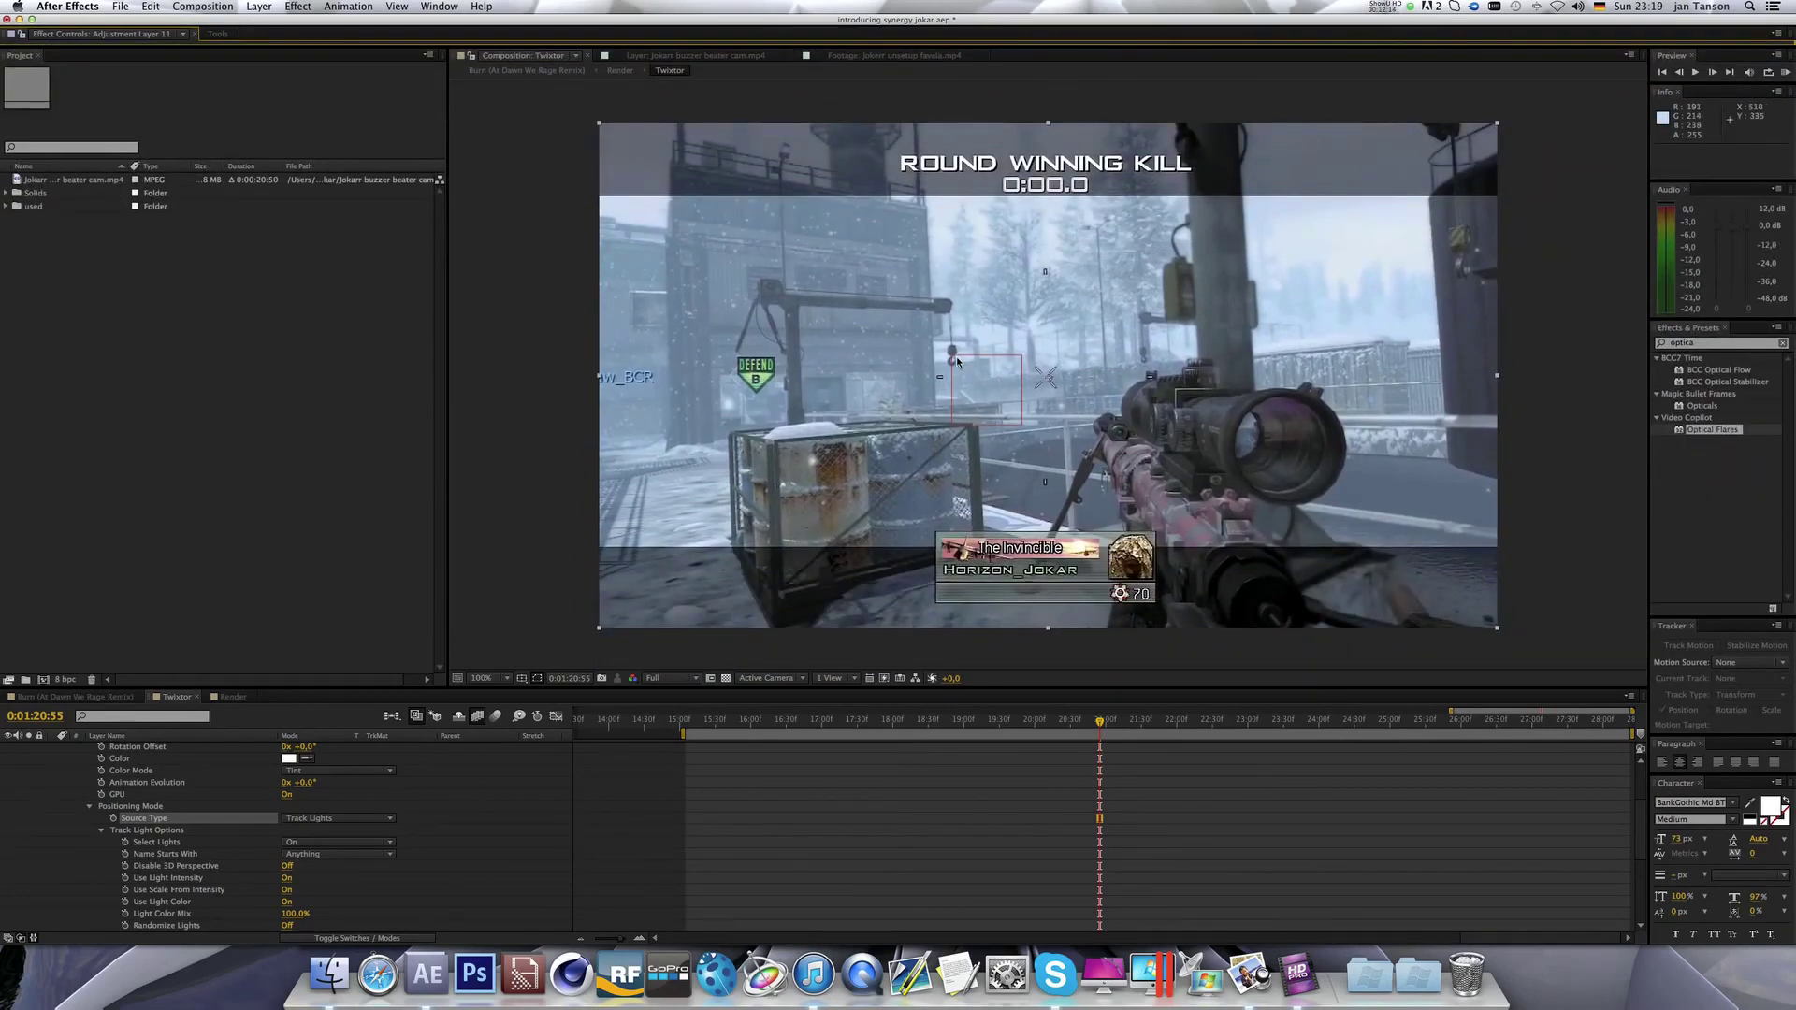
pyautogui.press('.')
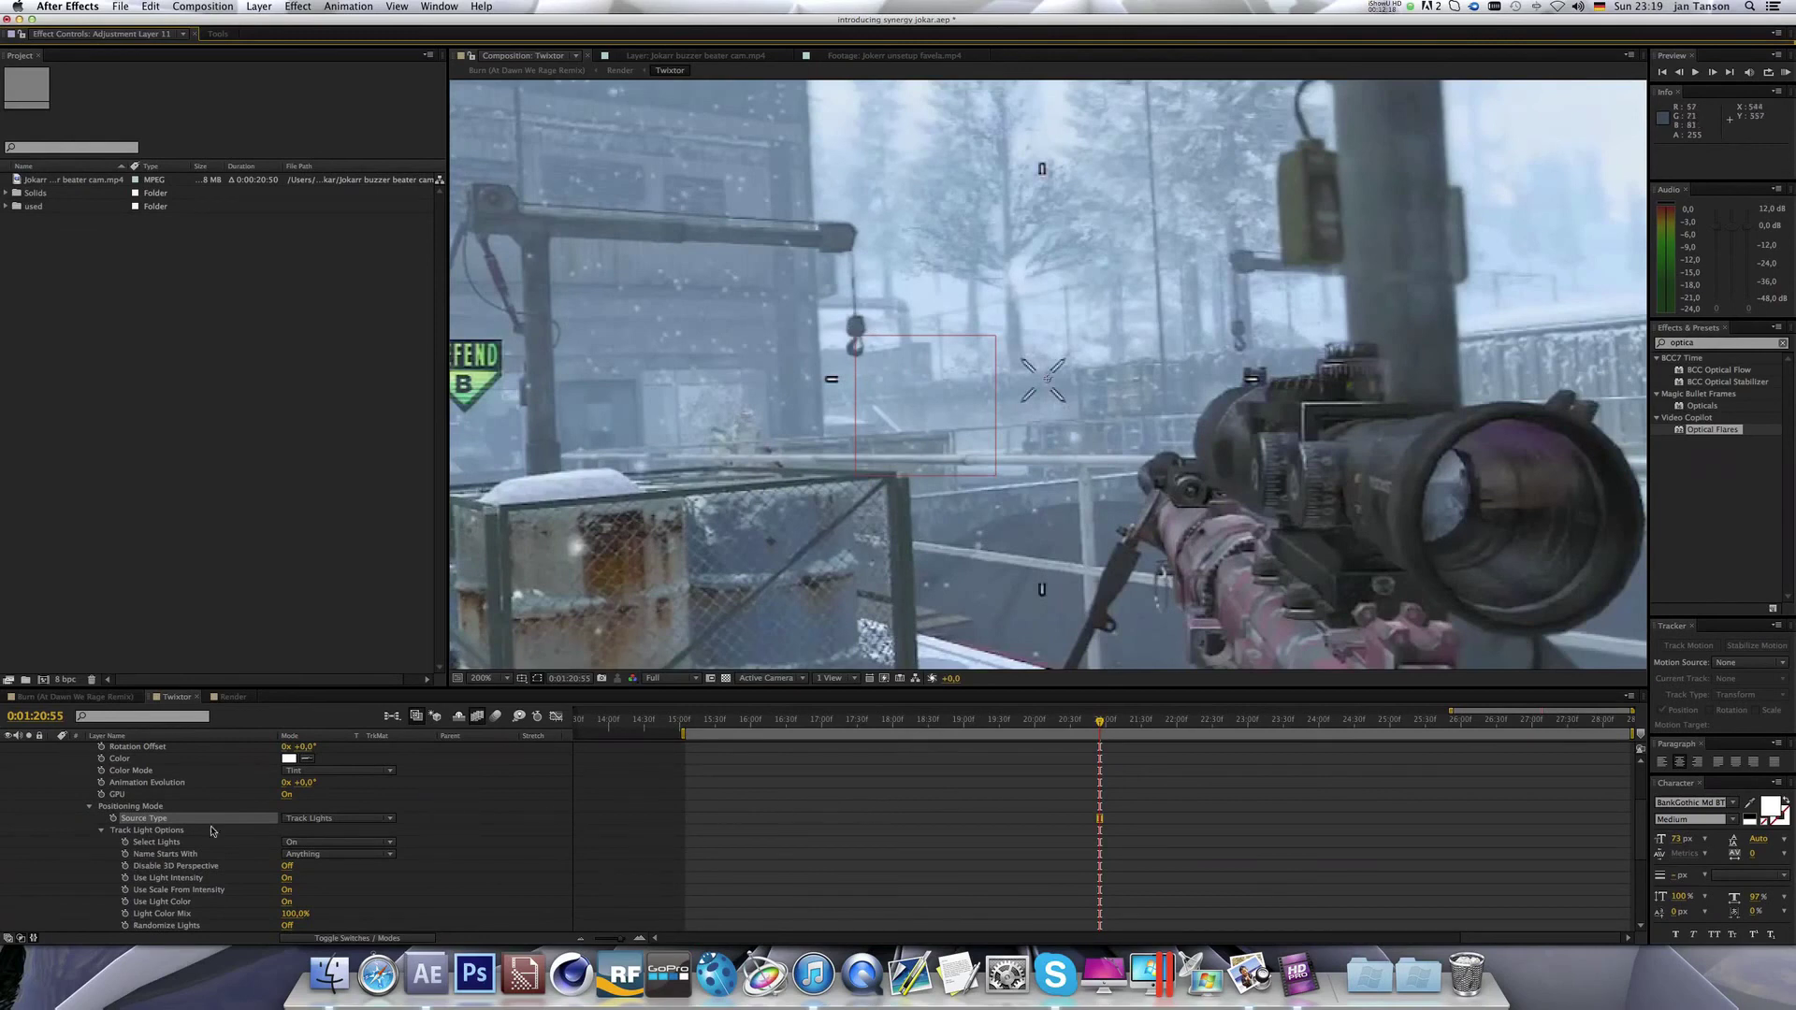
pyautogui.click(90, 807)
pyautogui.press(',')
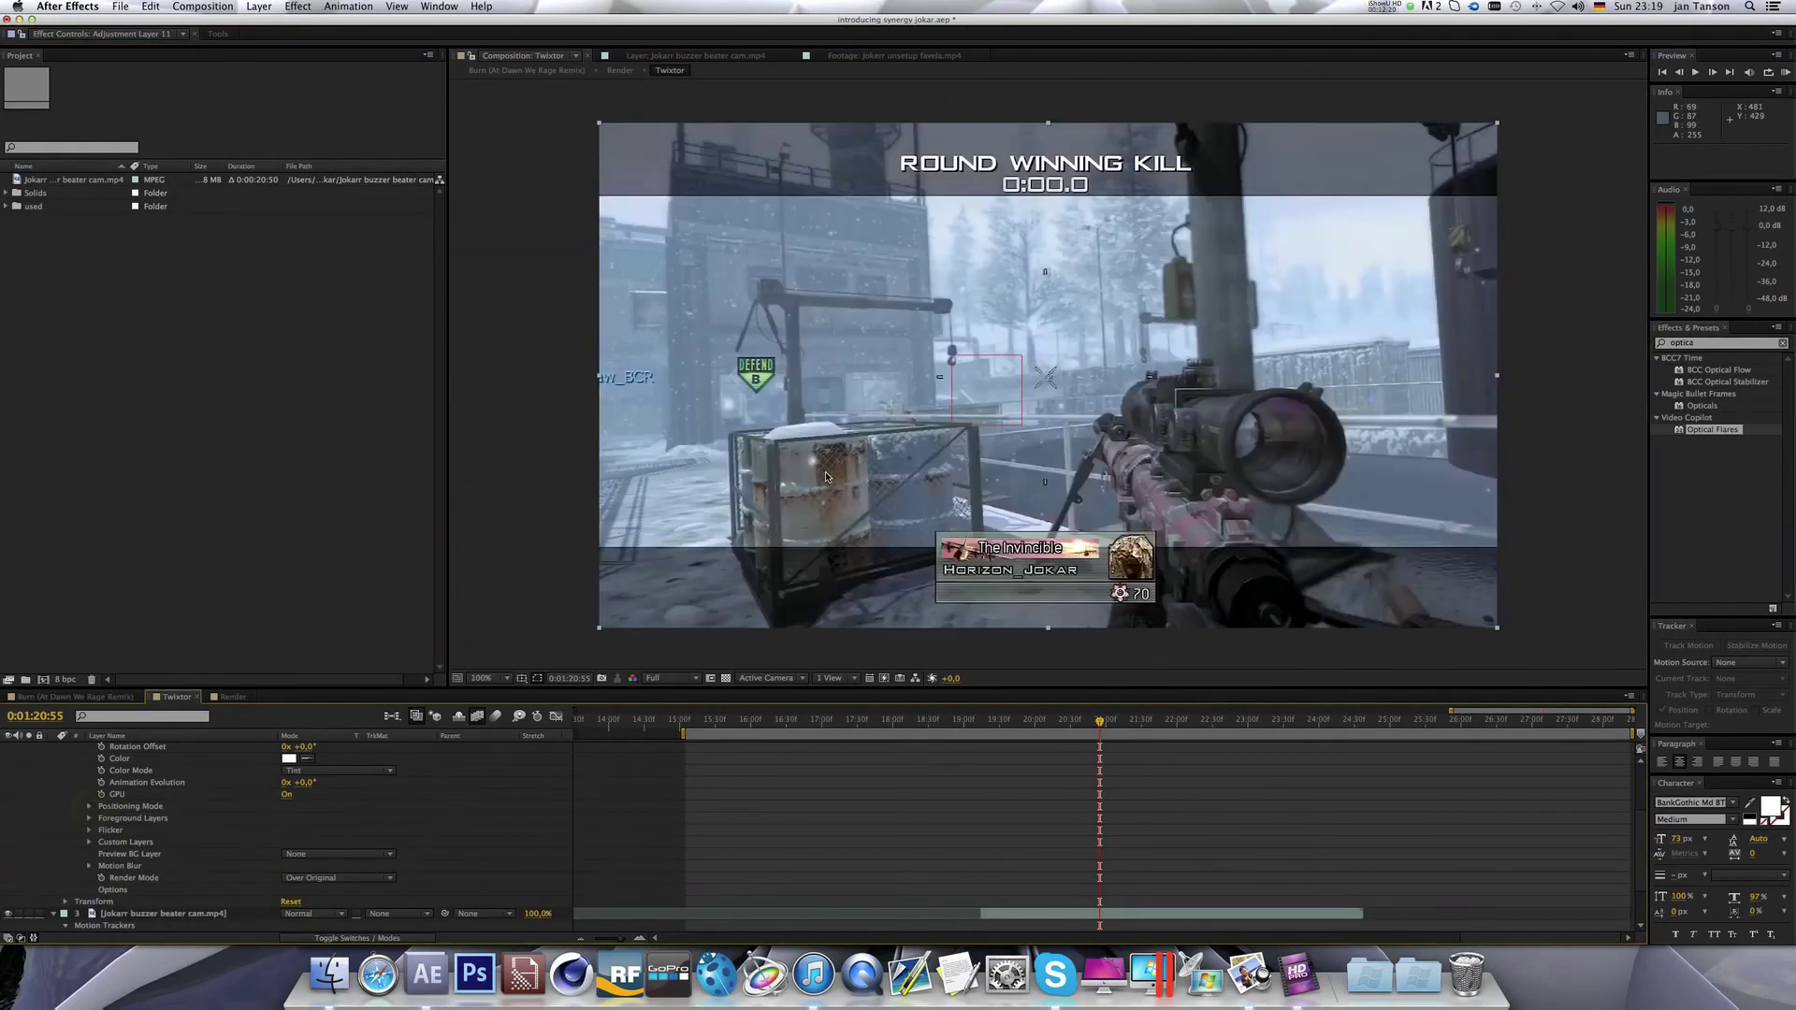
pyautogui.press('Return')
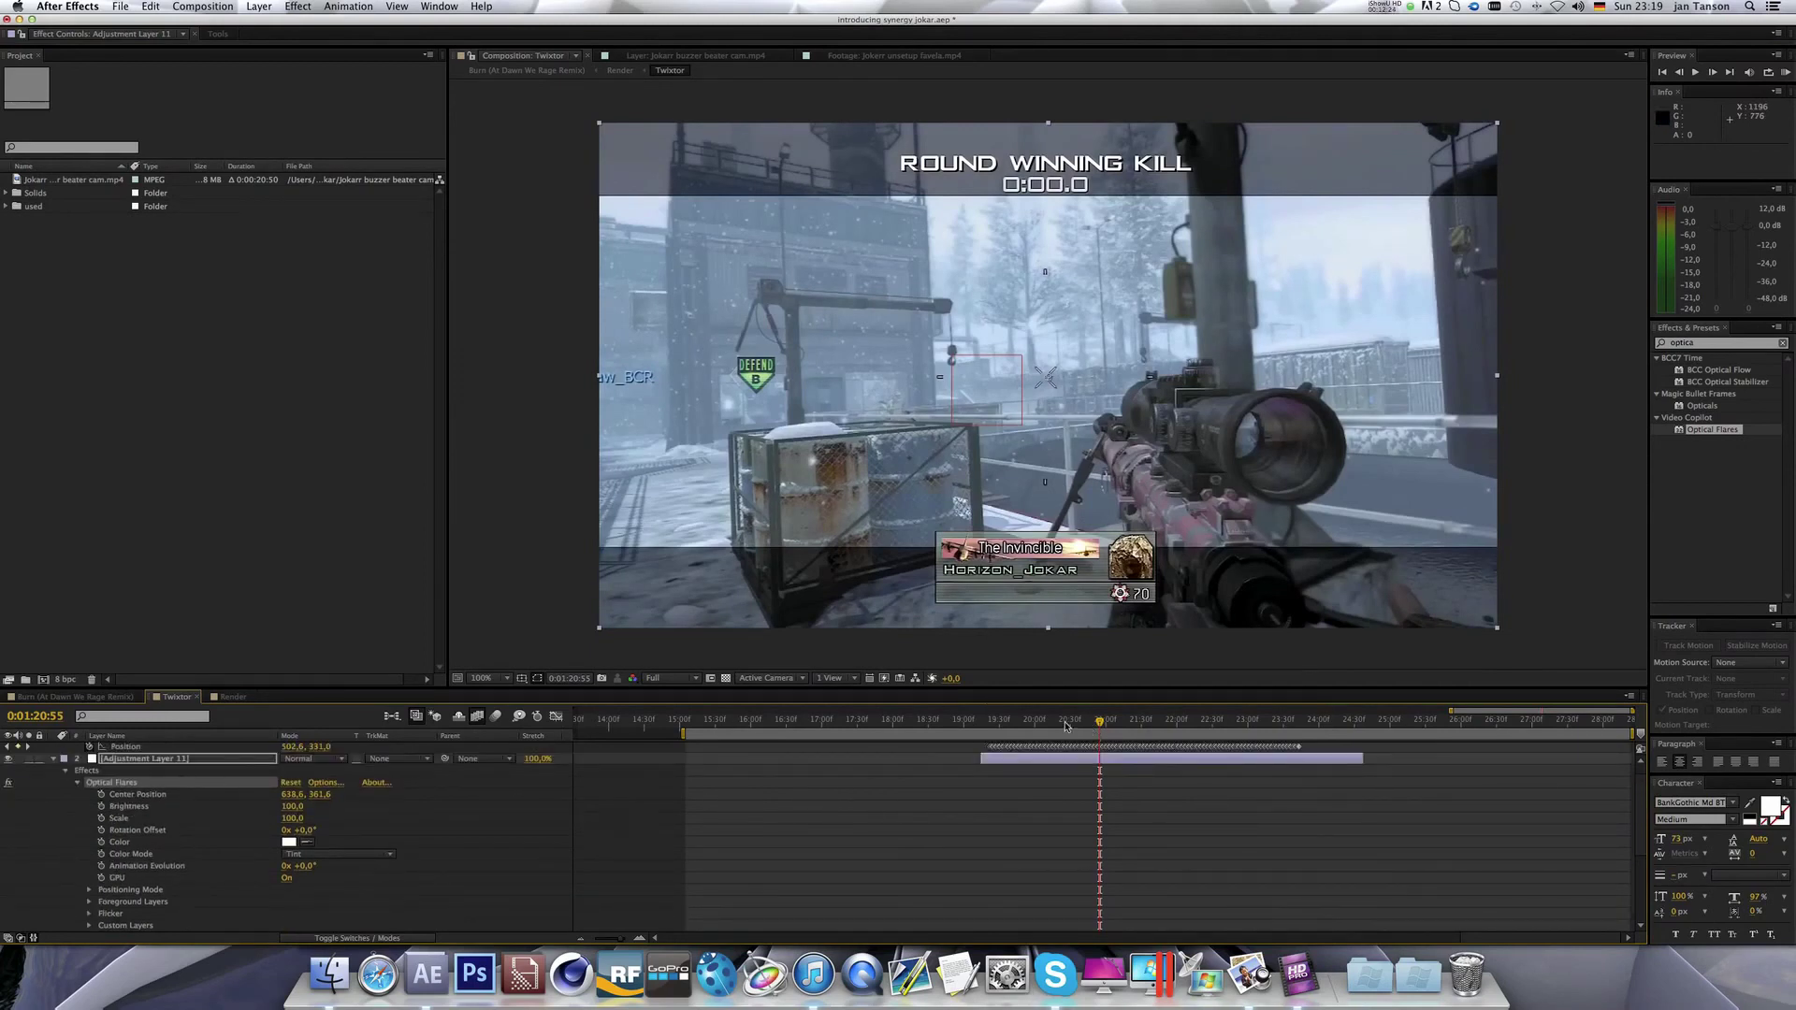
# Set the Optical Flares source type back to 2D.
pyautogui.moveTo(329, 45); pyautogui.dragTo(329, 388)
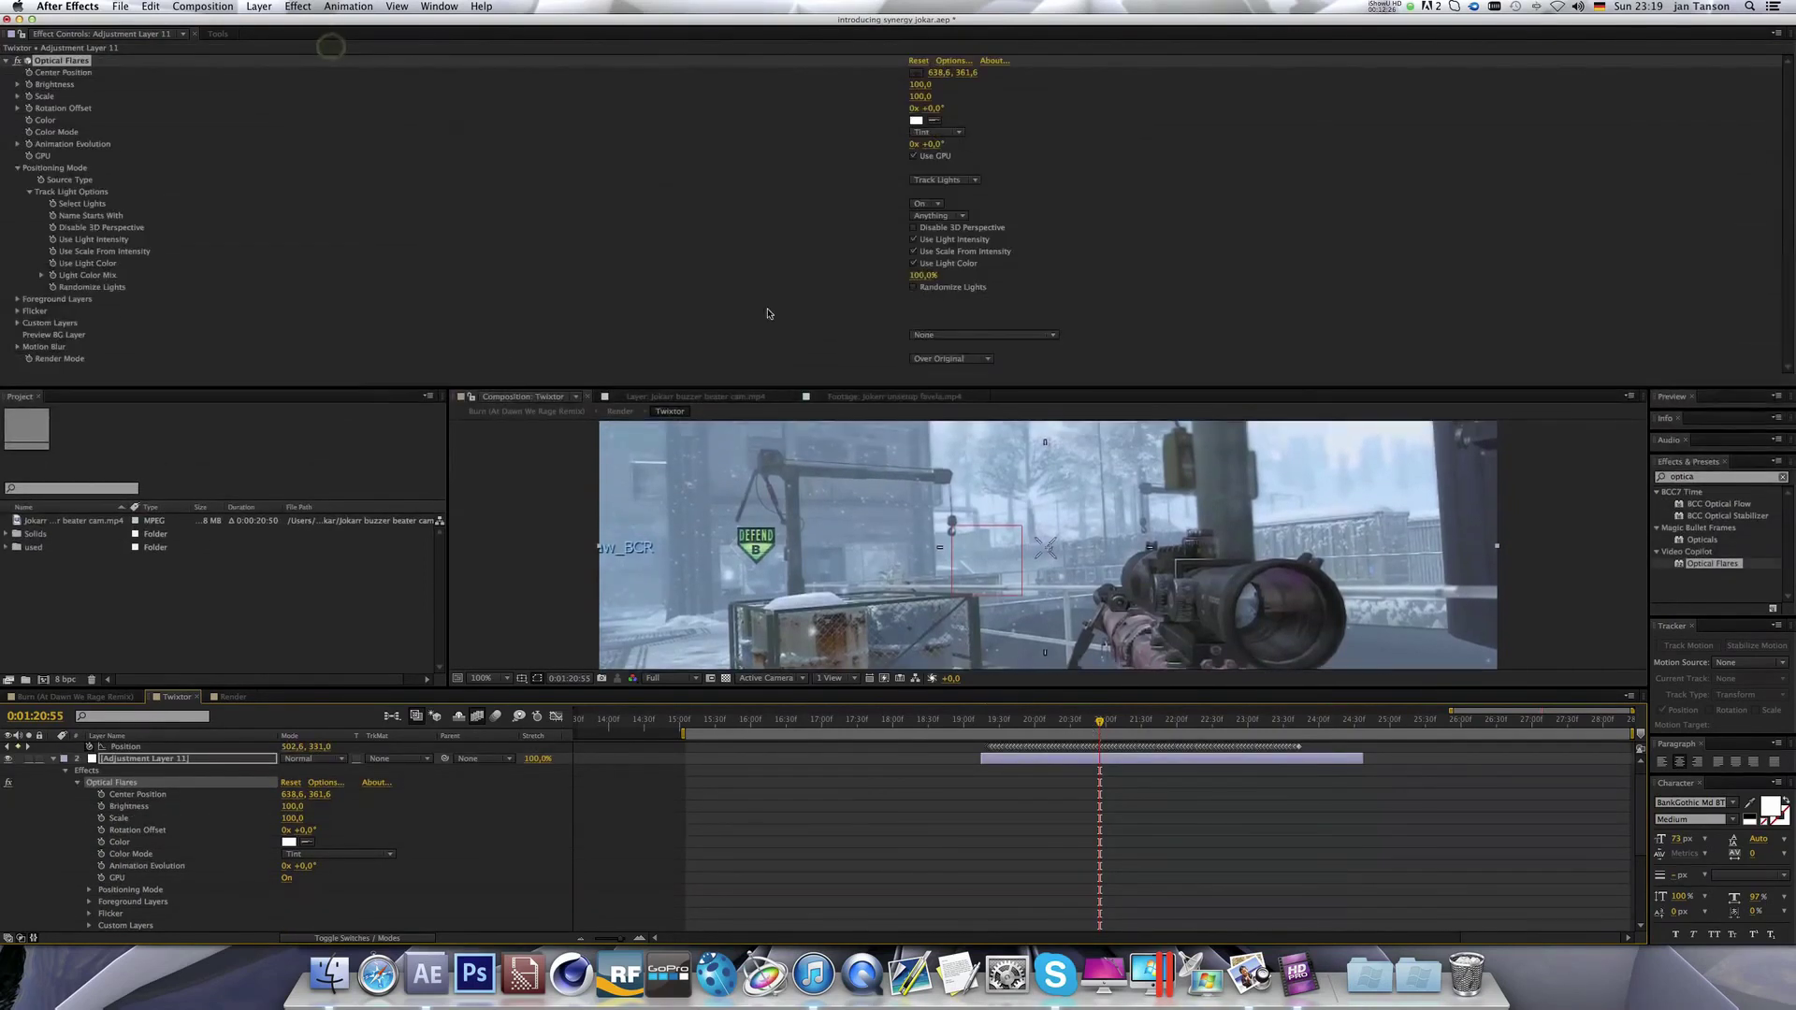
pyautogui.click(946, 358)
pyautogui.click(944, 356)
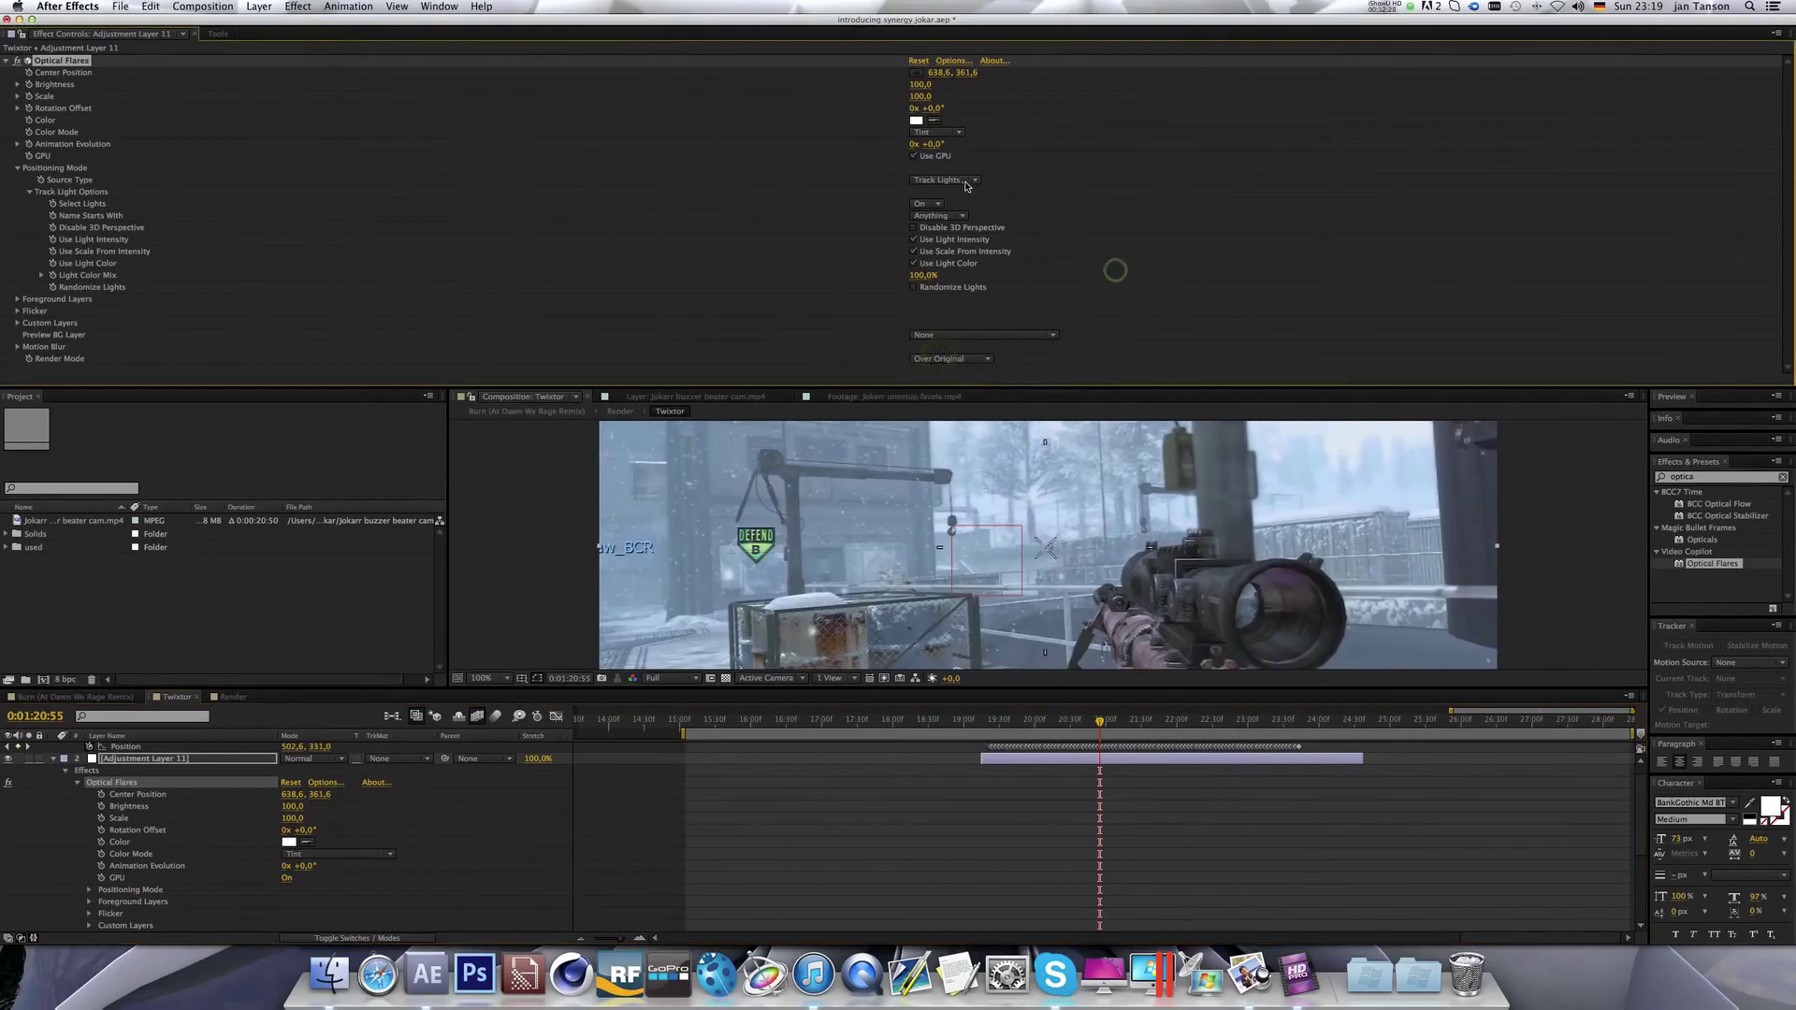
pyautogui.click(964, 181)
pyautogui.click(961, 195)
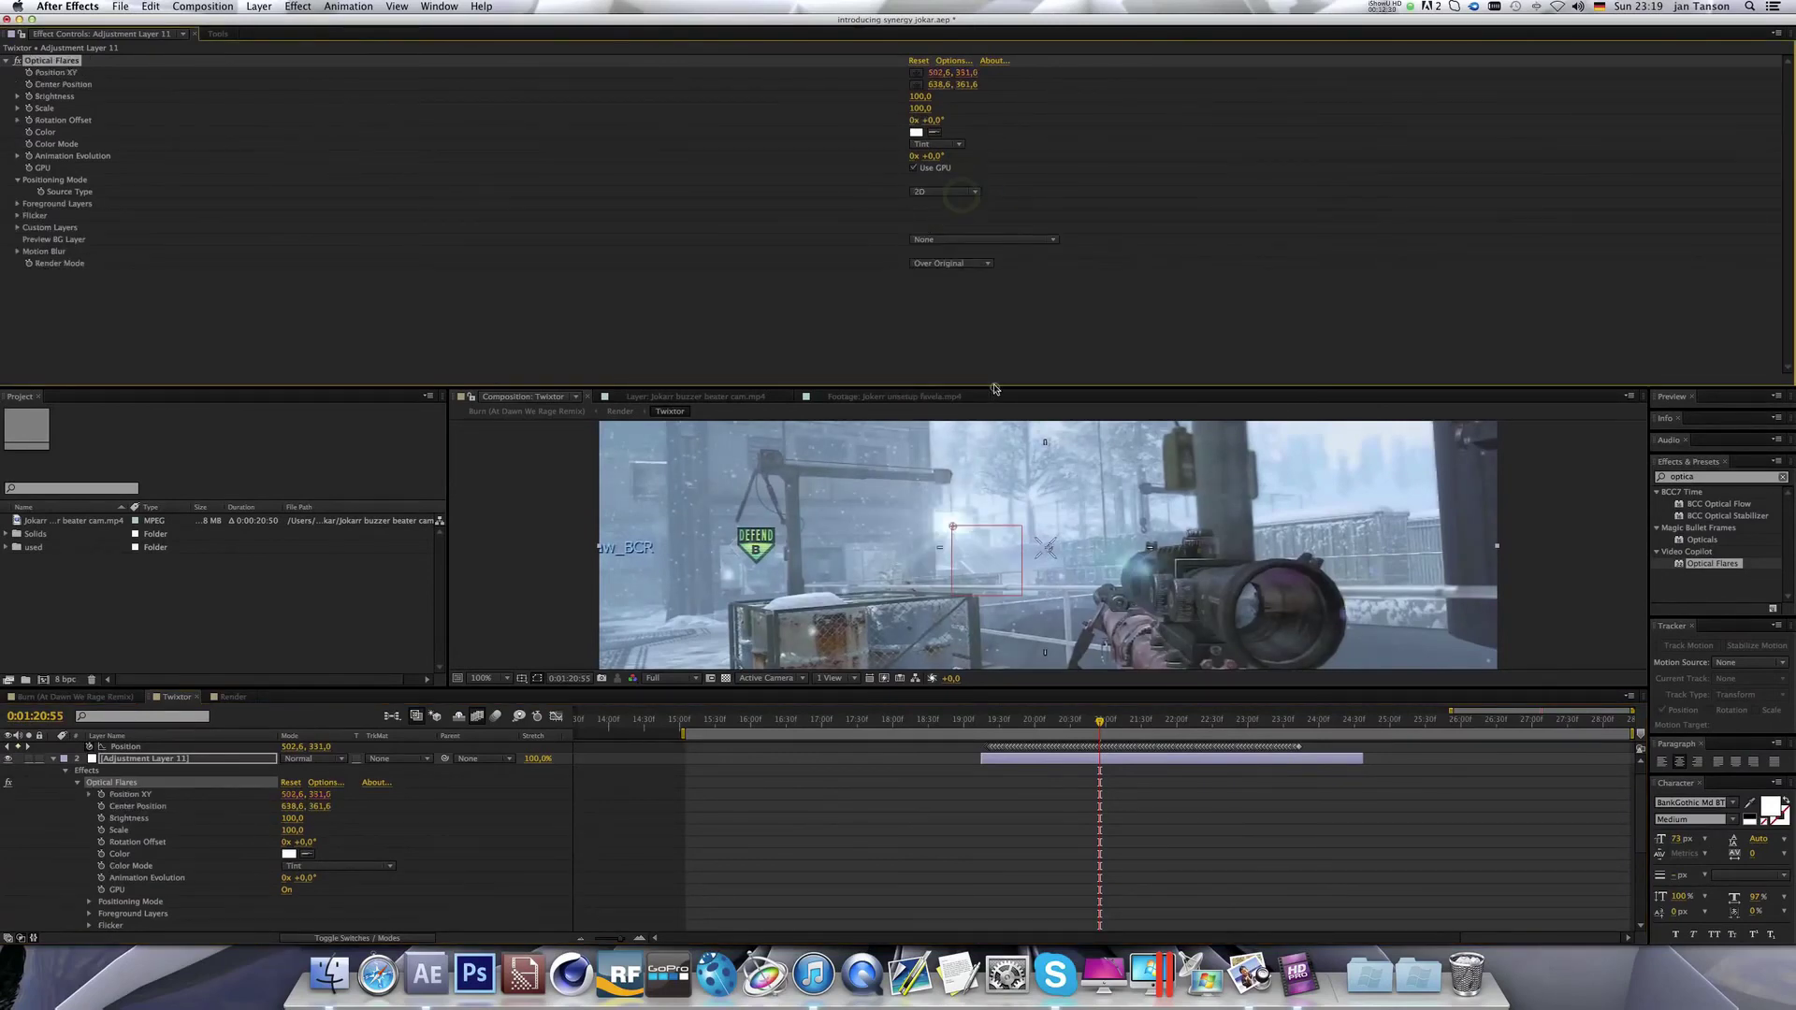
# Check the flare at 0:01:20:12, then switch to the Burn (At Dawn We Rage Remix) composition.
pyautogui.moveTo(998, 387); pyautogui.dragTo(998, 72)
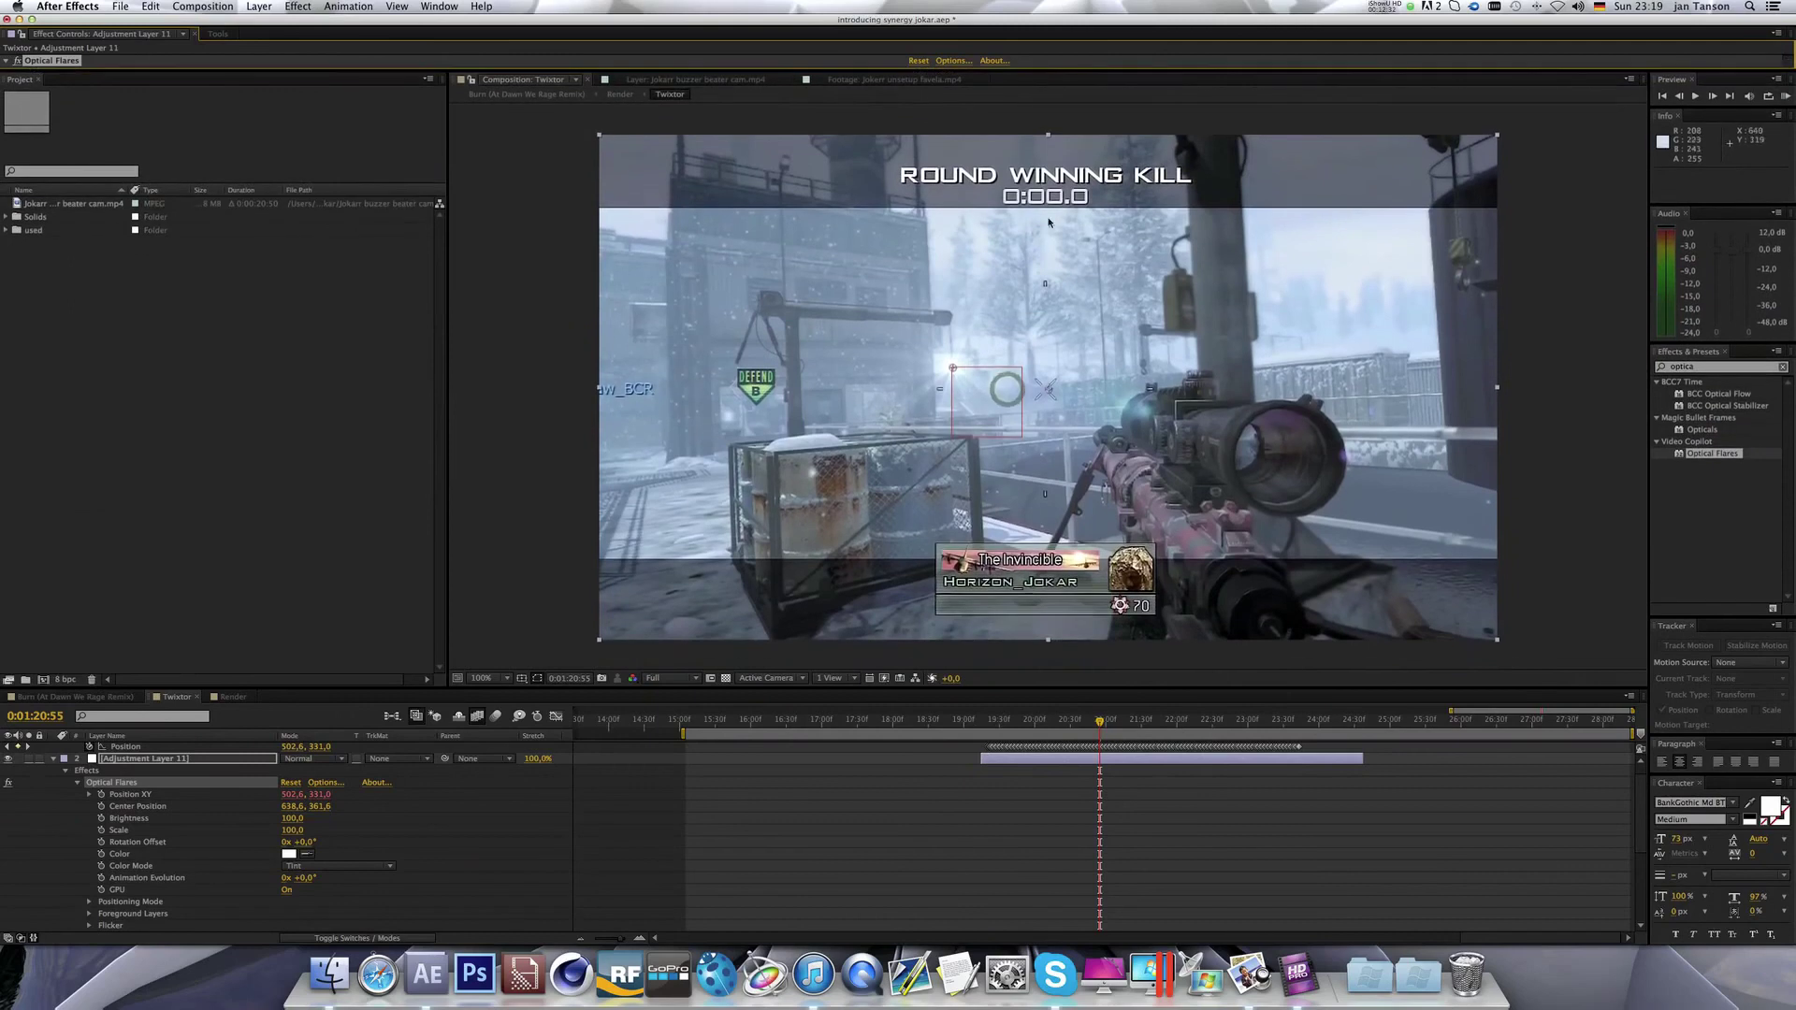
pyautogui.moveTo(1099, 721); pyautogui.dragTo(1167, 738)
pyautogui.click(85, 697)
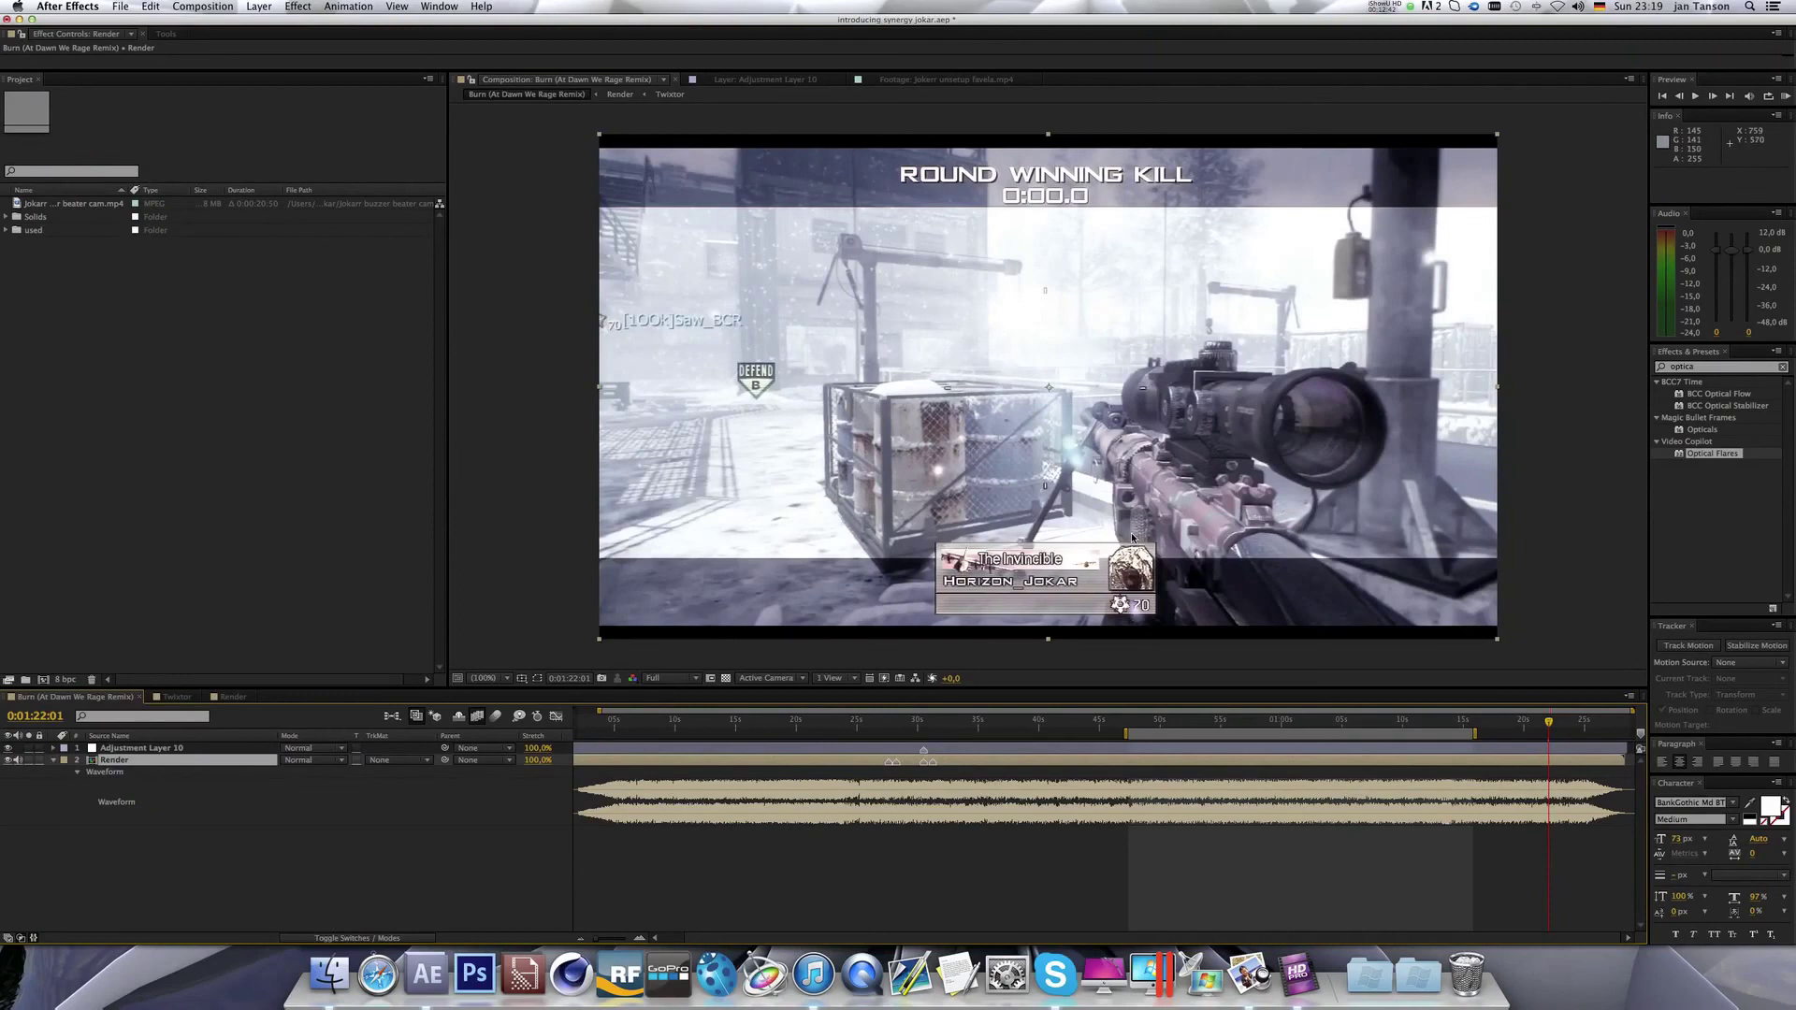
# Preview the flare in the Burn comp at frames from 0:01:19:21 through 0:01:24:08.
pyautogui.click(1522, 726)
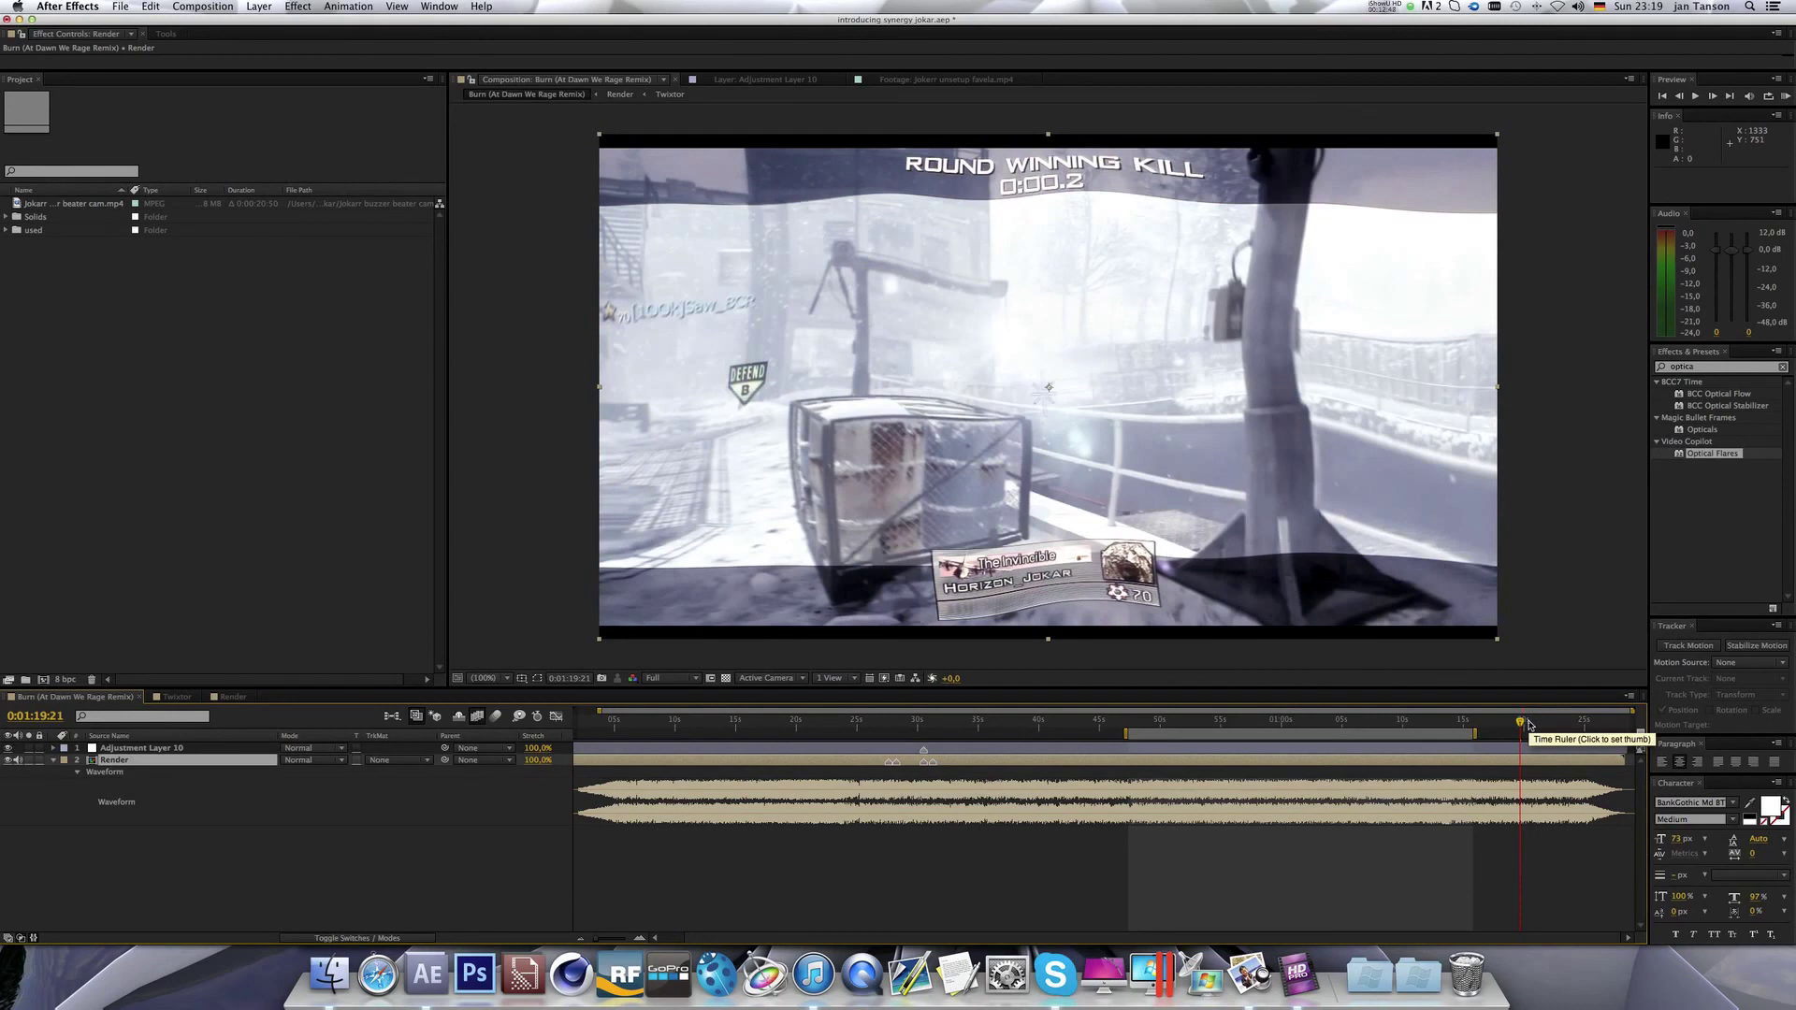
pyautogui.click(1528, 725)
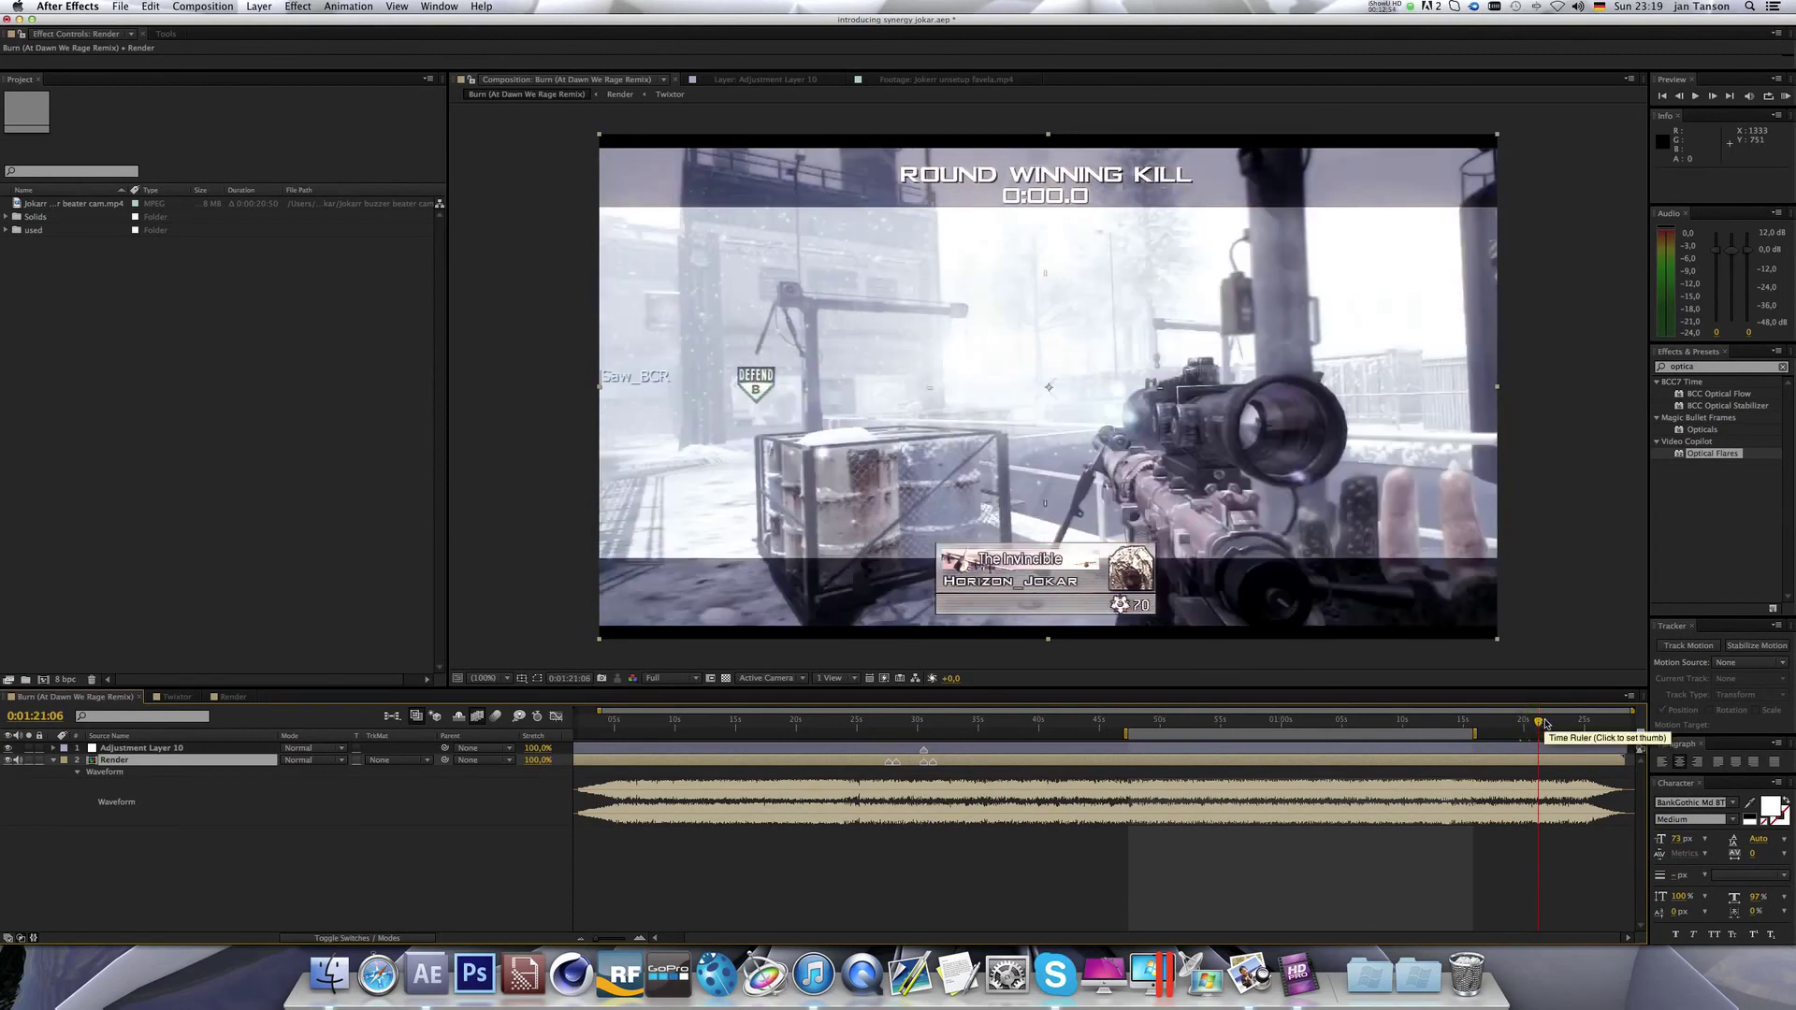
pyautogui.click(1545, 722)
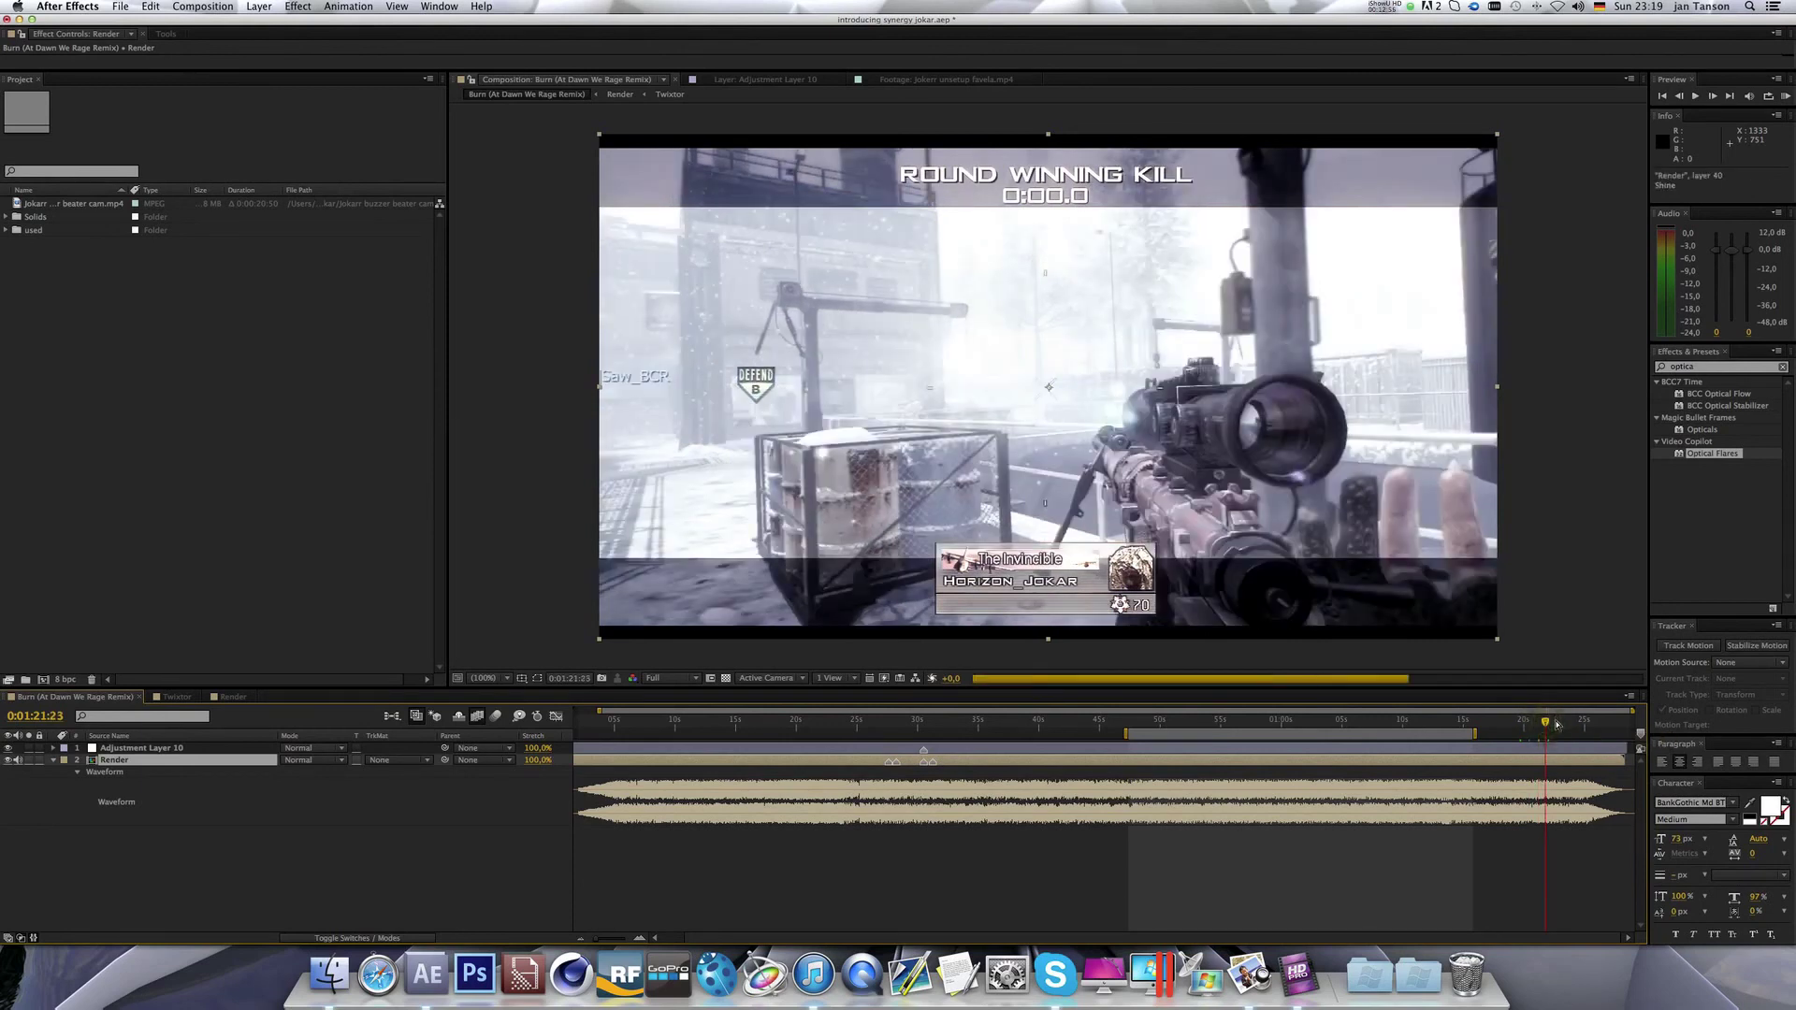
pyautogui.click(1556, 722)
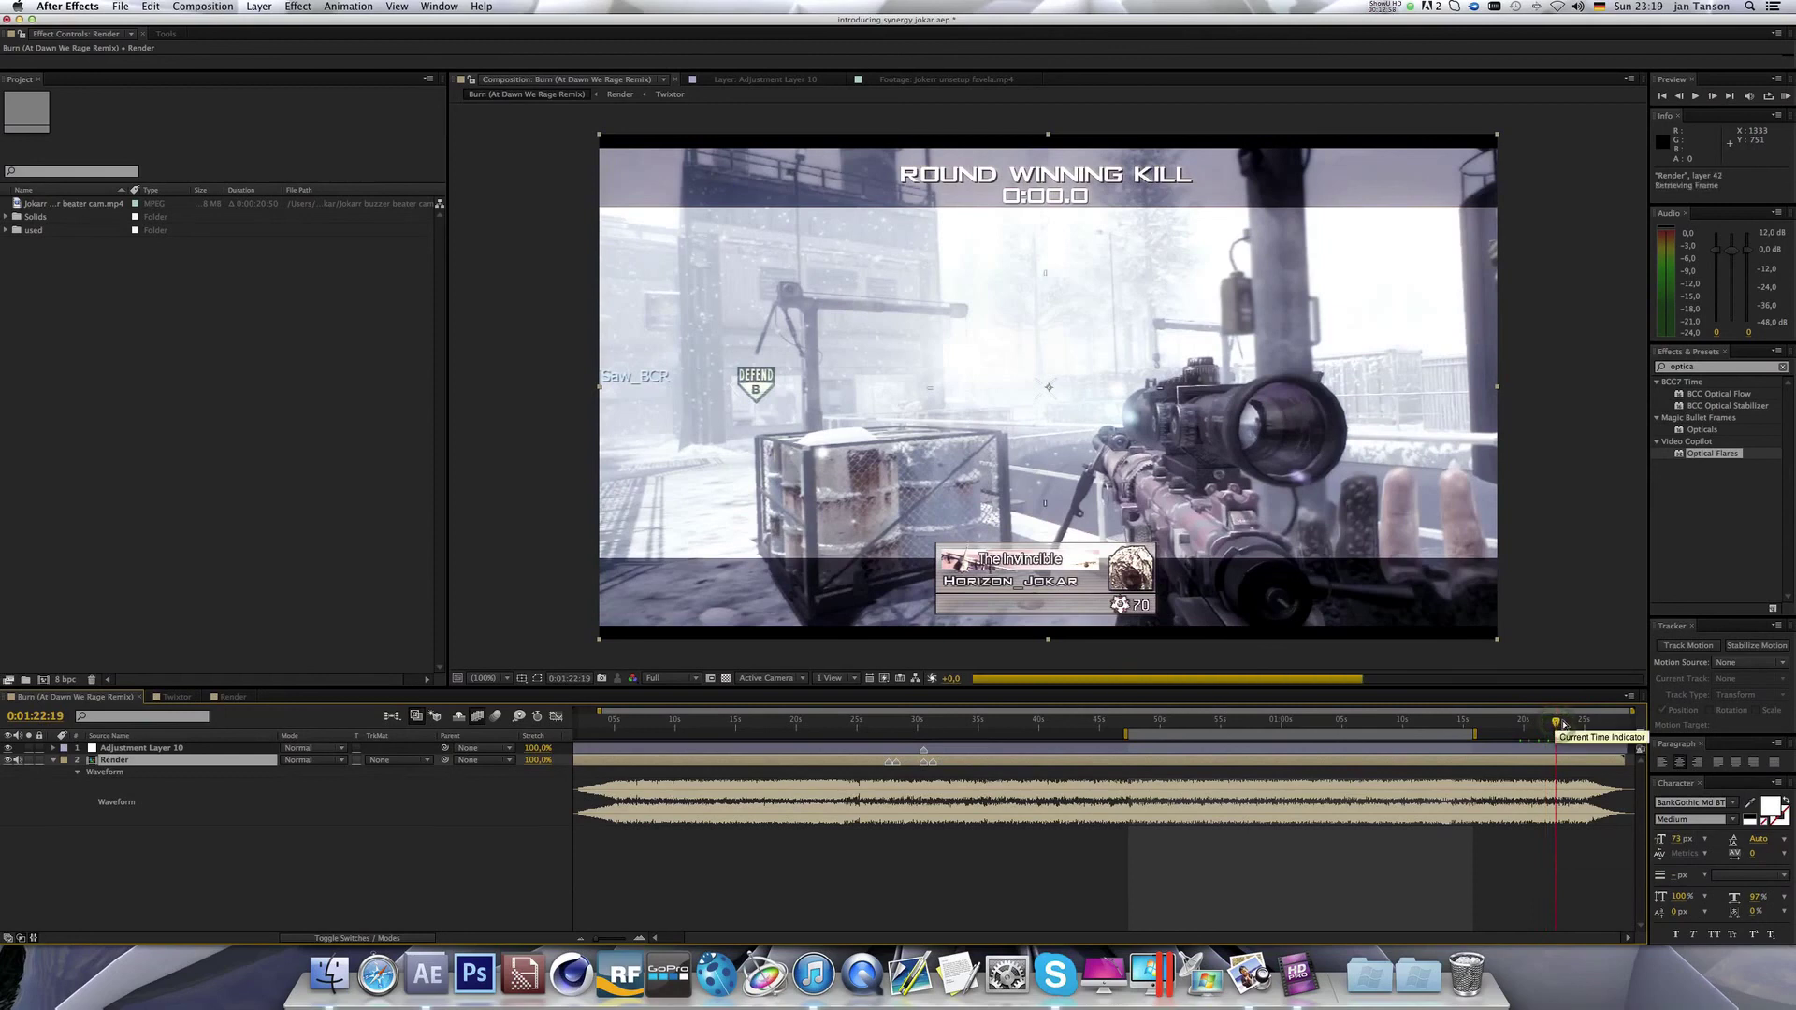
pyautogui.click(1562, 722)
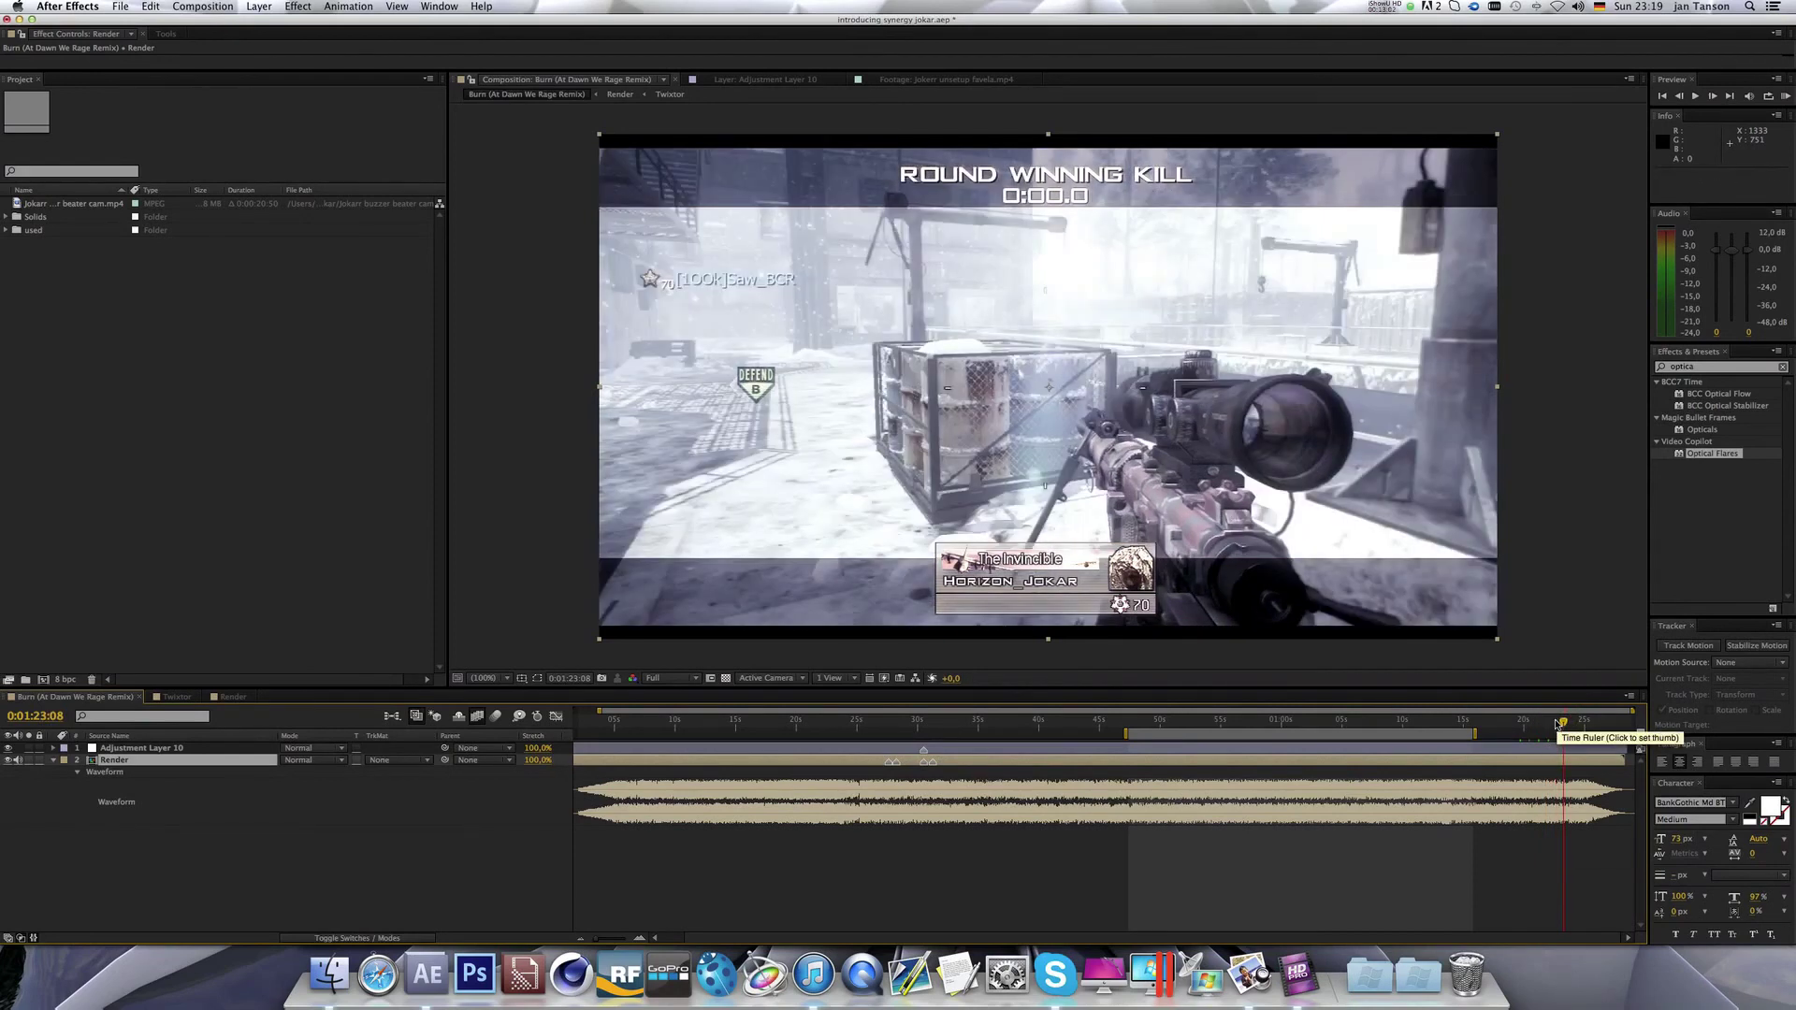
pyautogui.click(1556, 725)
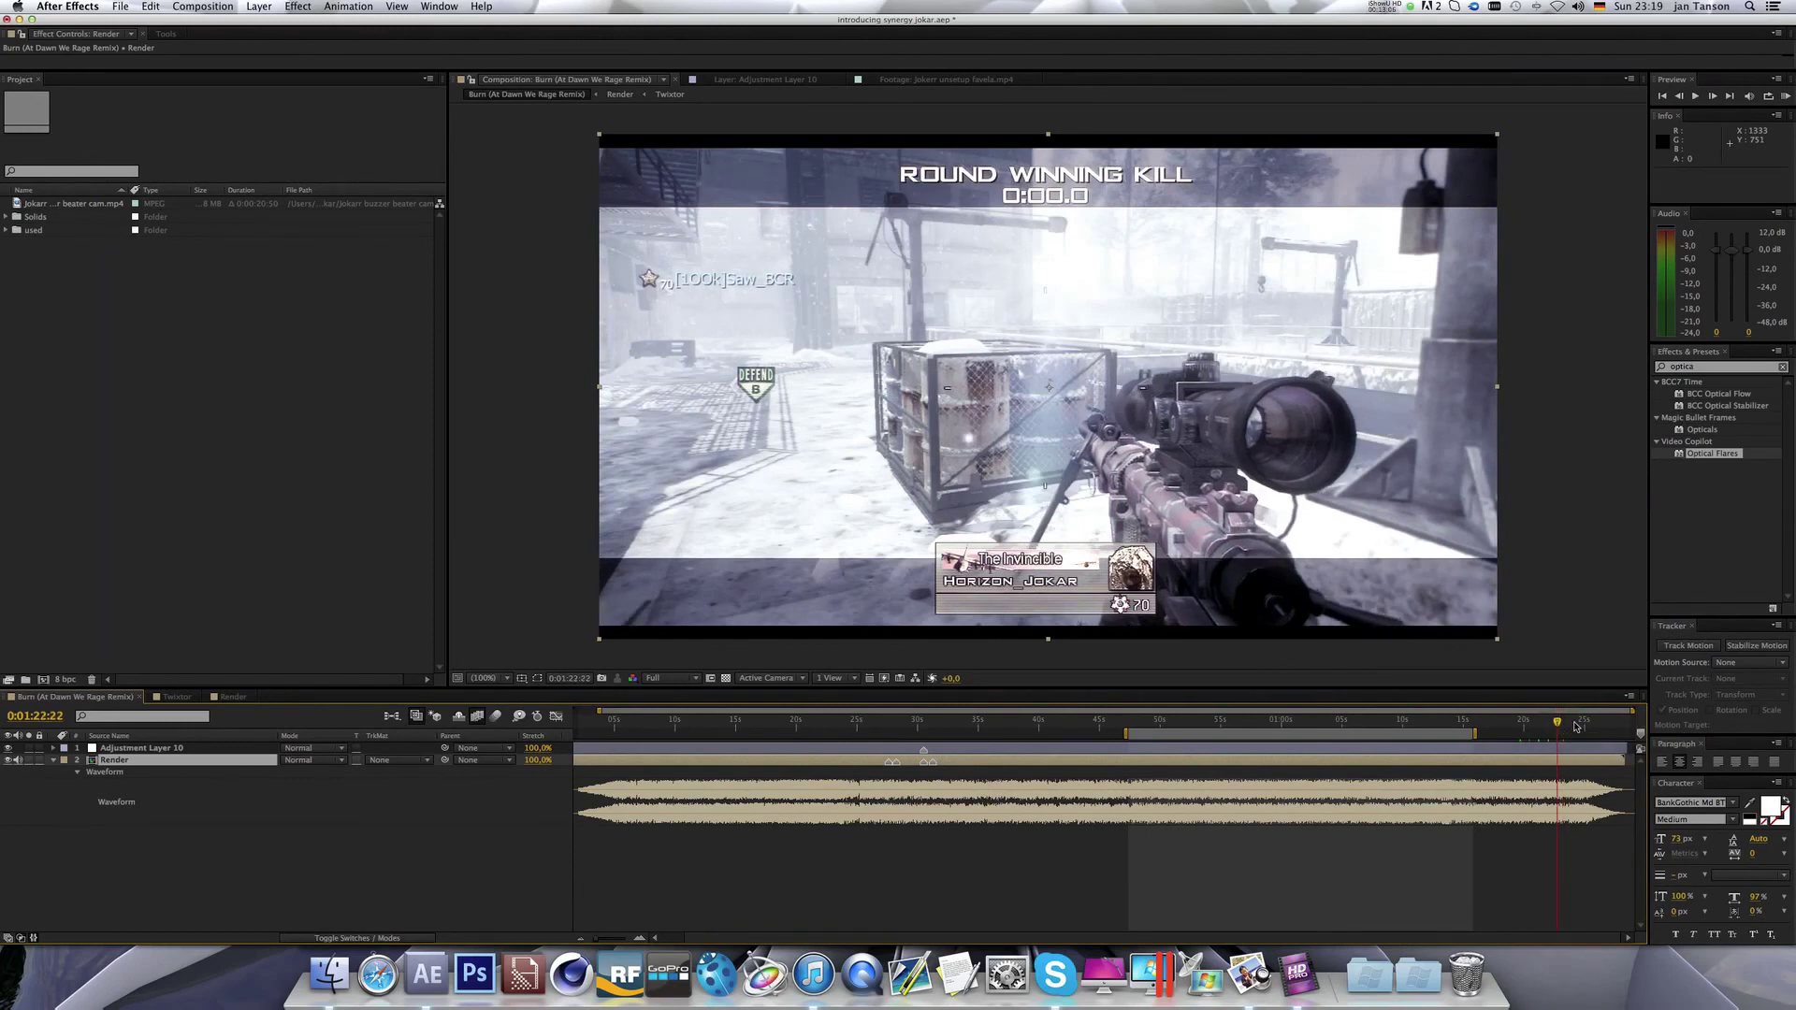
pyautogui.click(1577, 725)
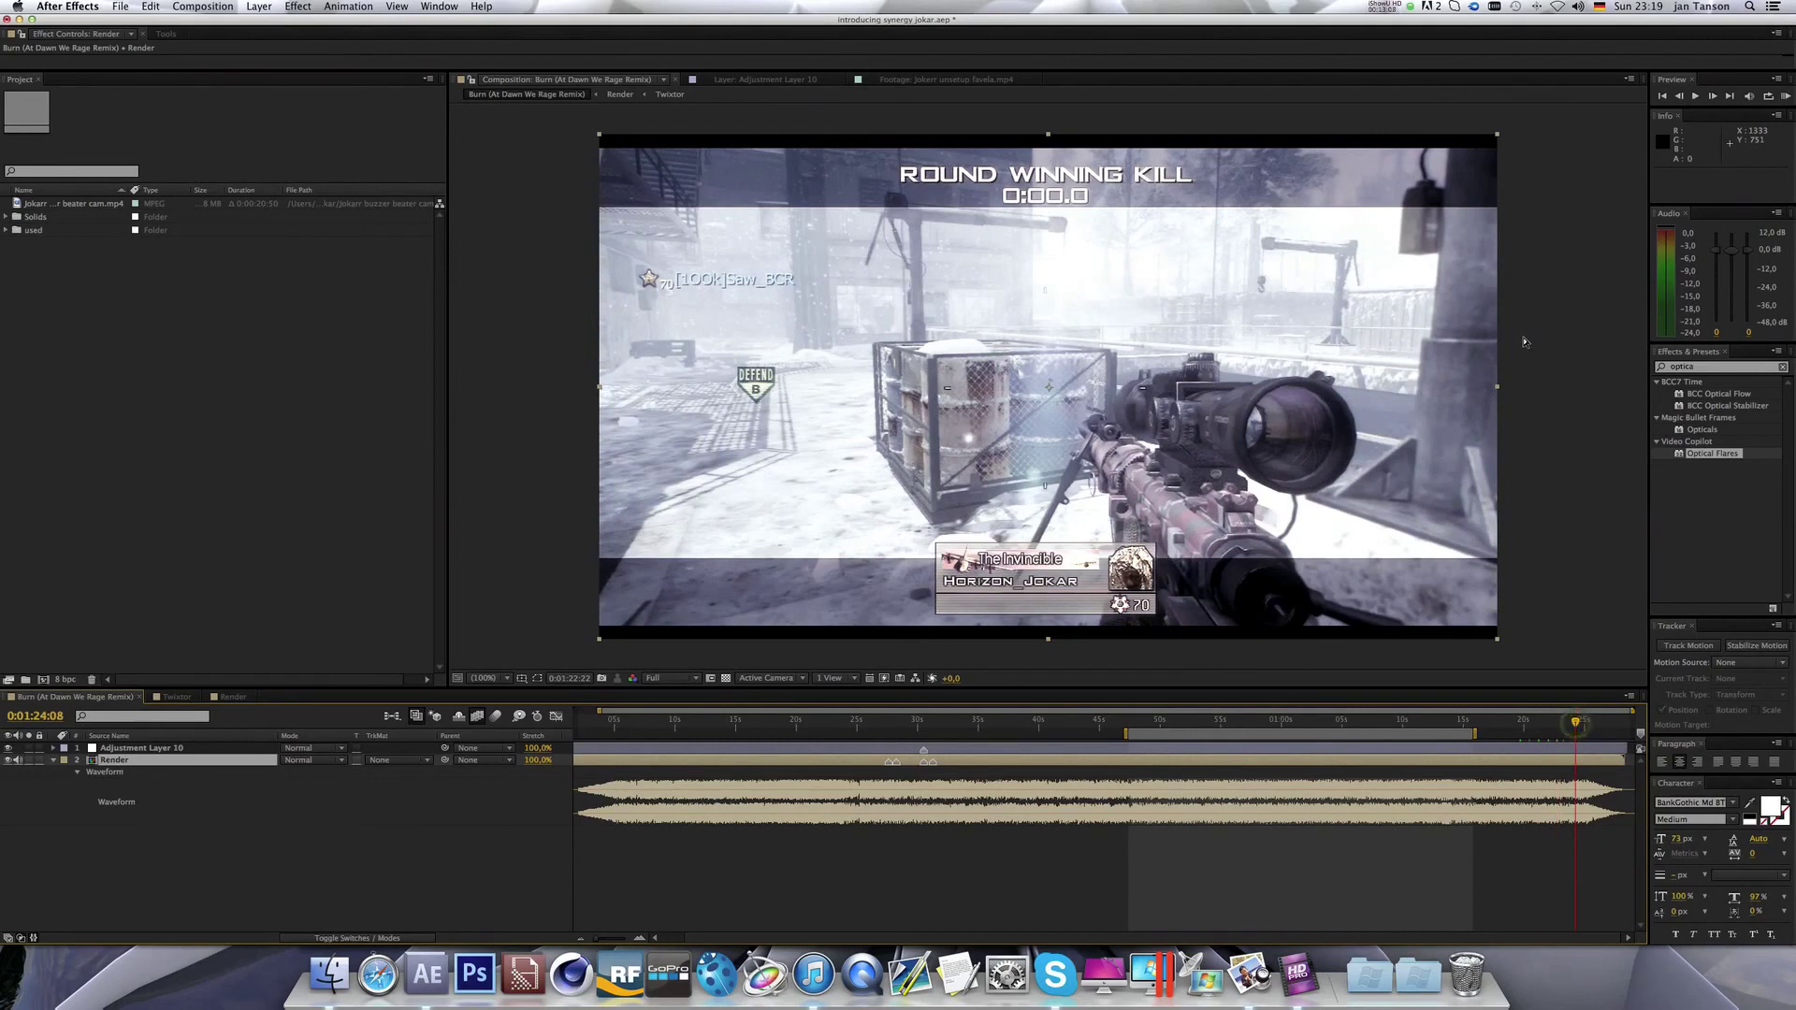